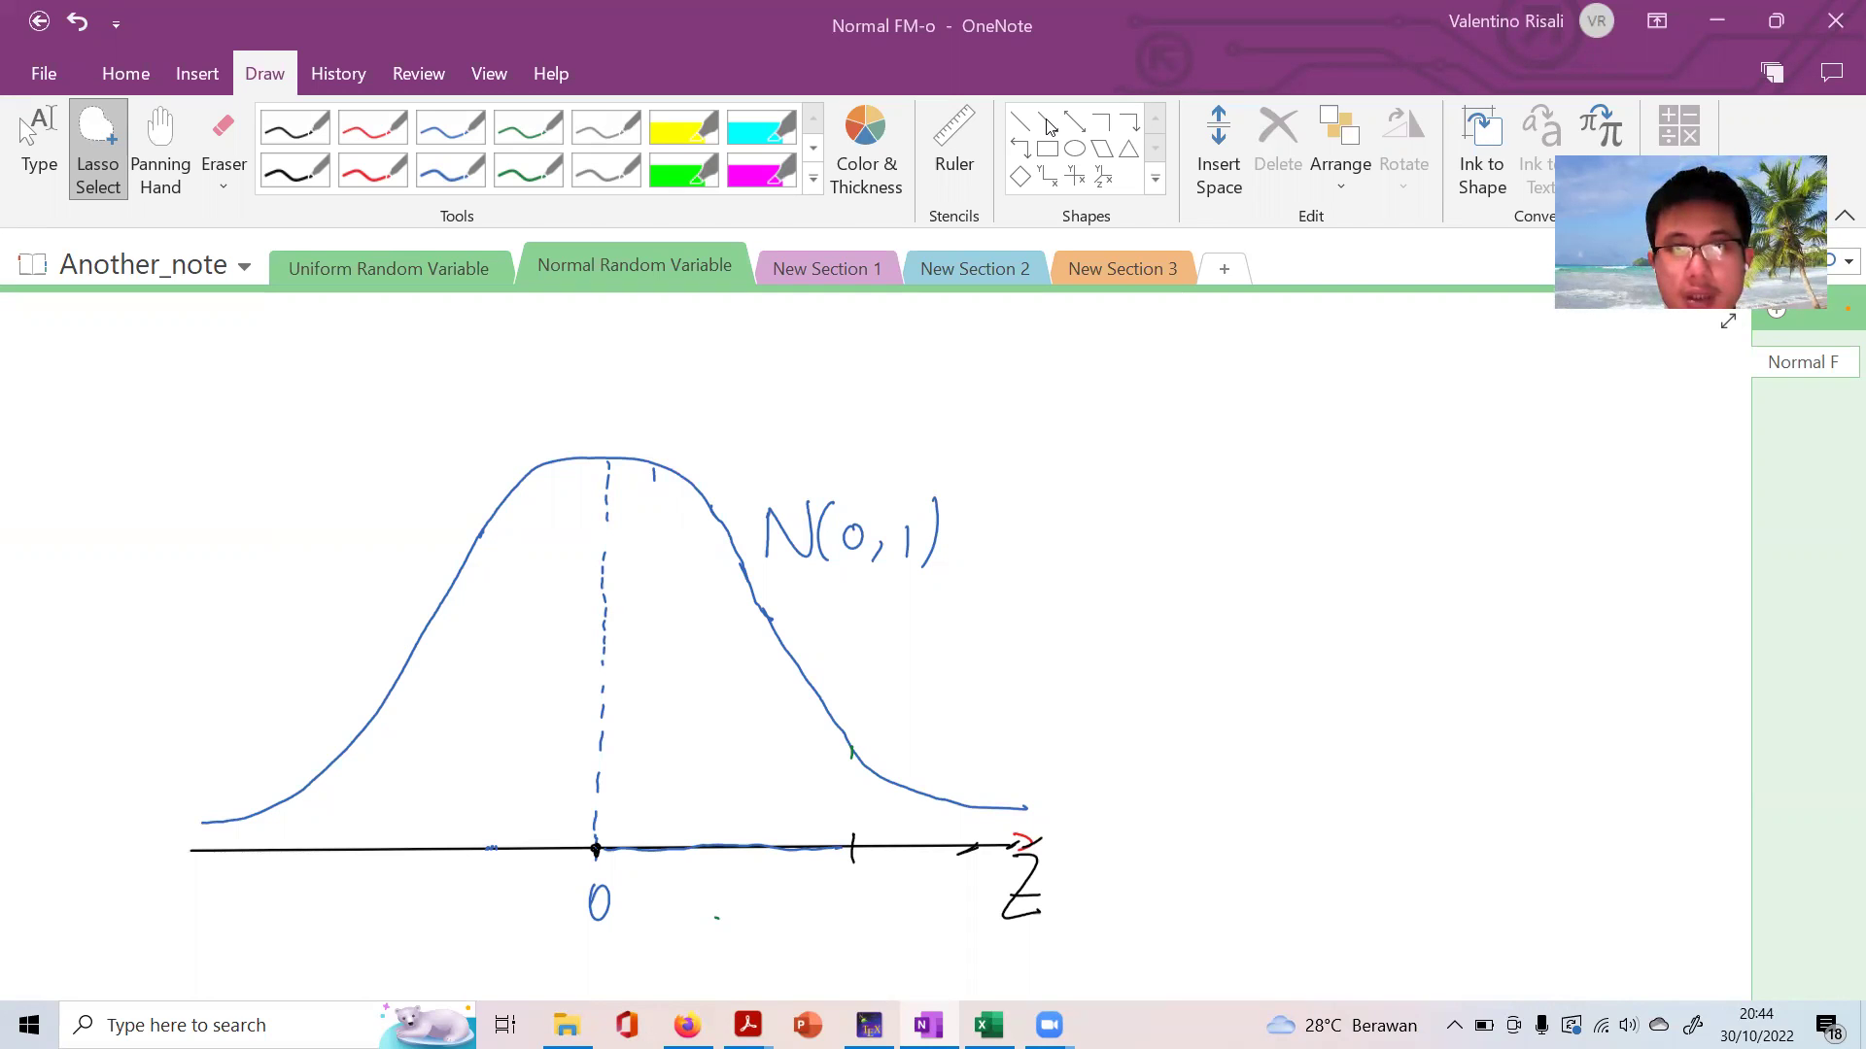
{"action": "key", "text": "alt+Tab"}
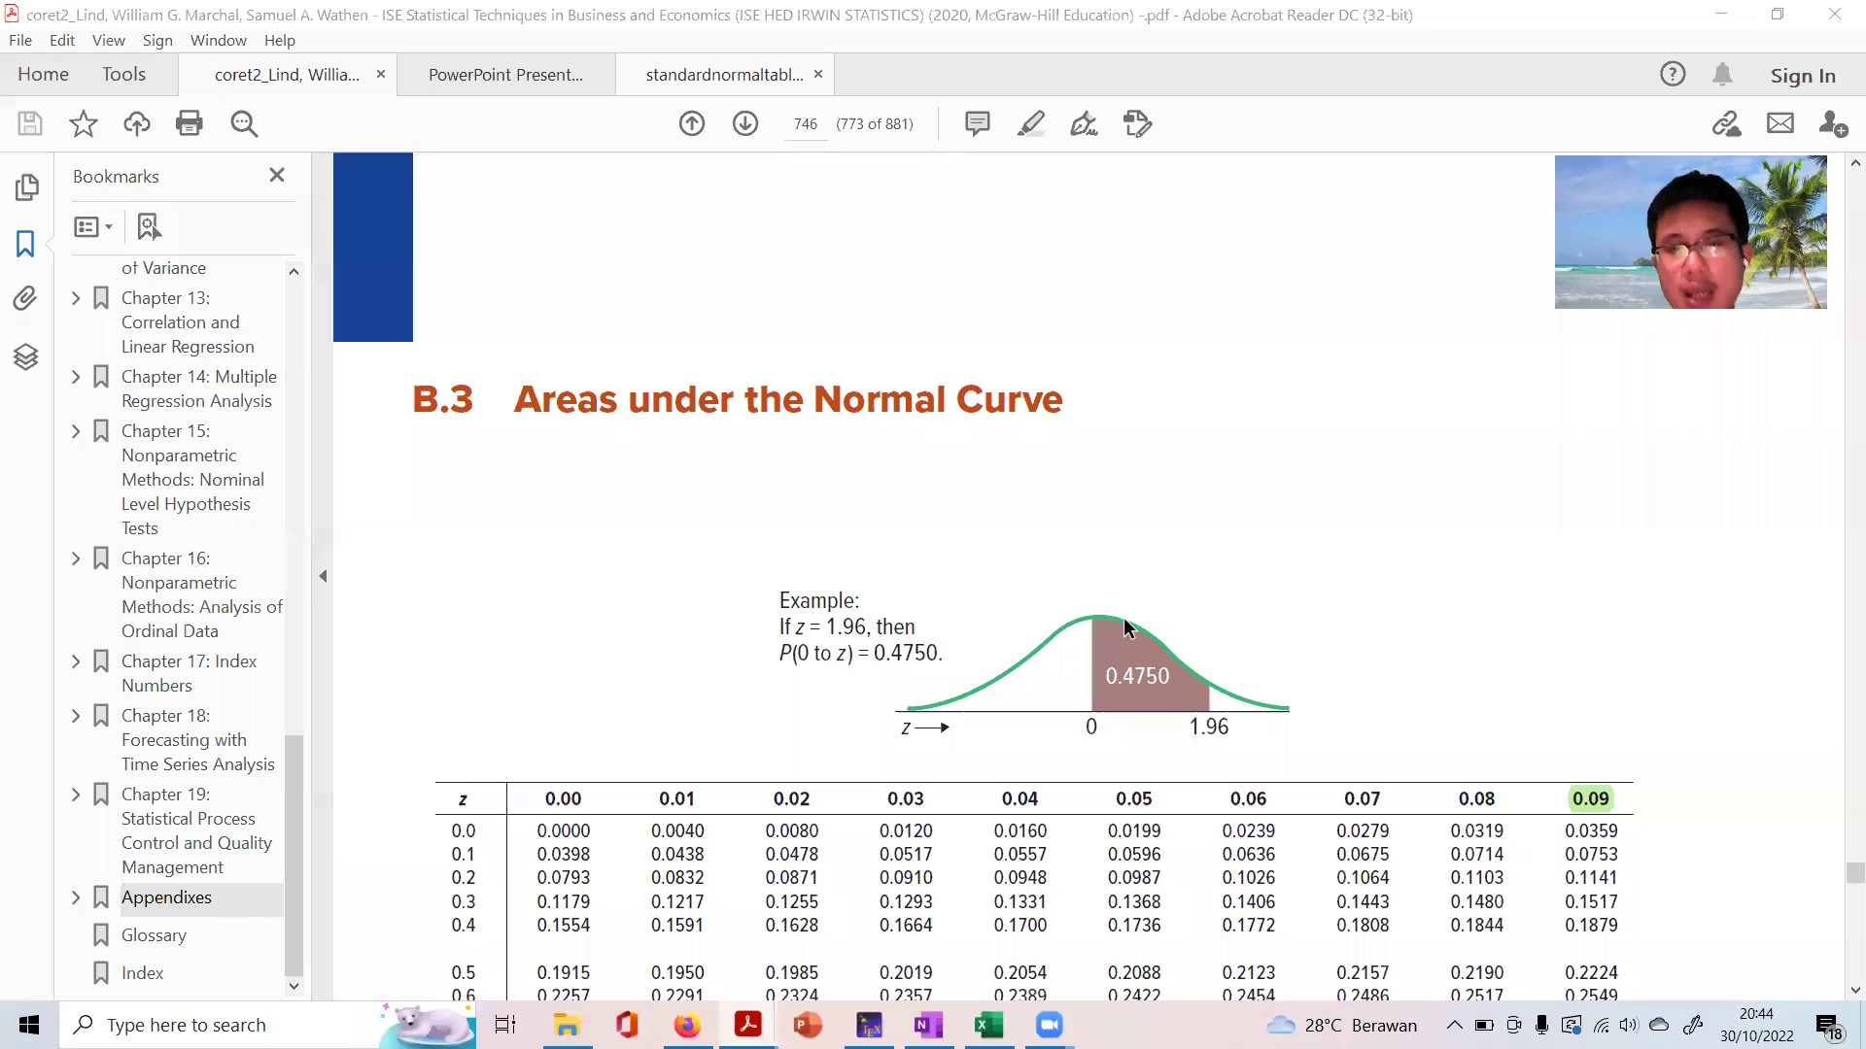
{"action": "scroll", "coordinate": [1127, 638], "scroll_direction": "down", "scroll_amount": 1}
{"action": "scroll", "coordinate": [1128, 637], "scroll_direction": "down", "scroll_amount": 2}
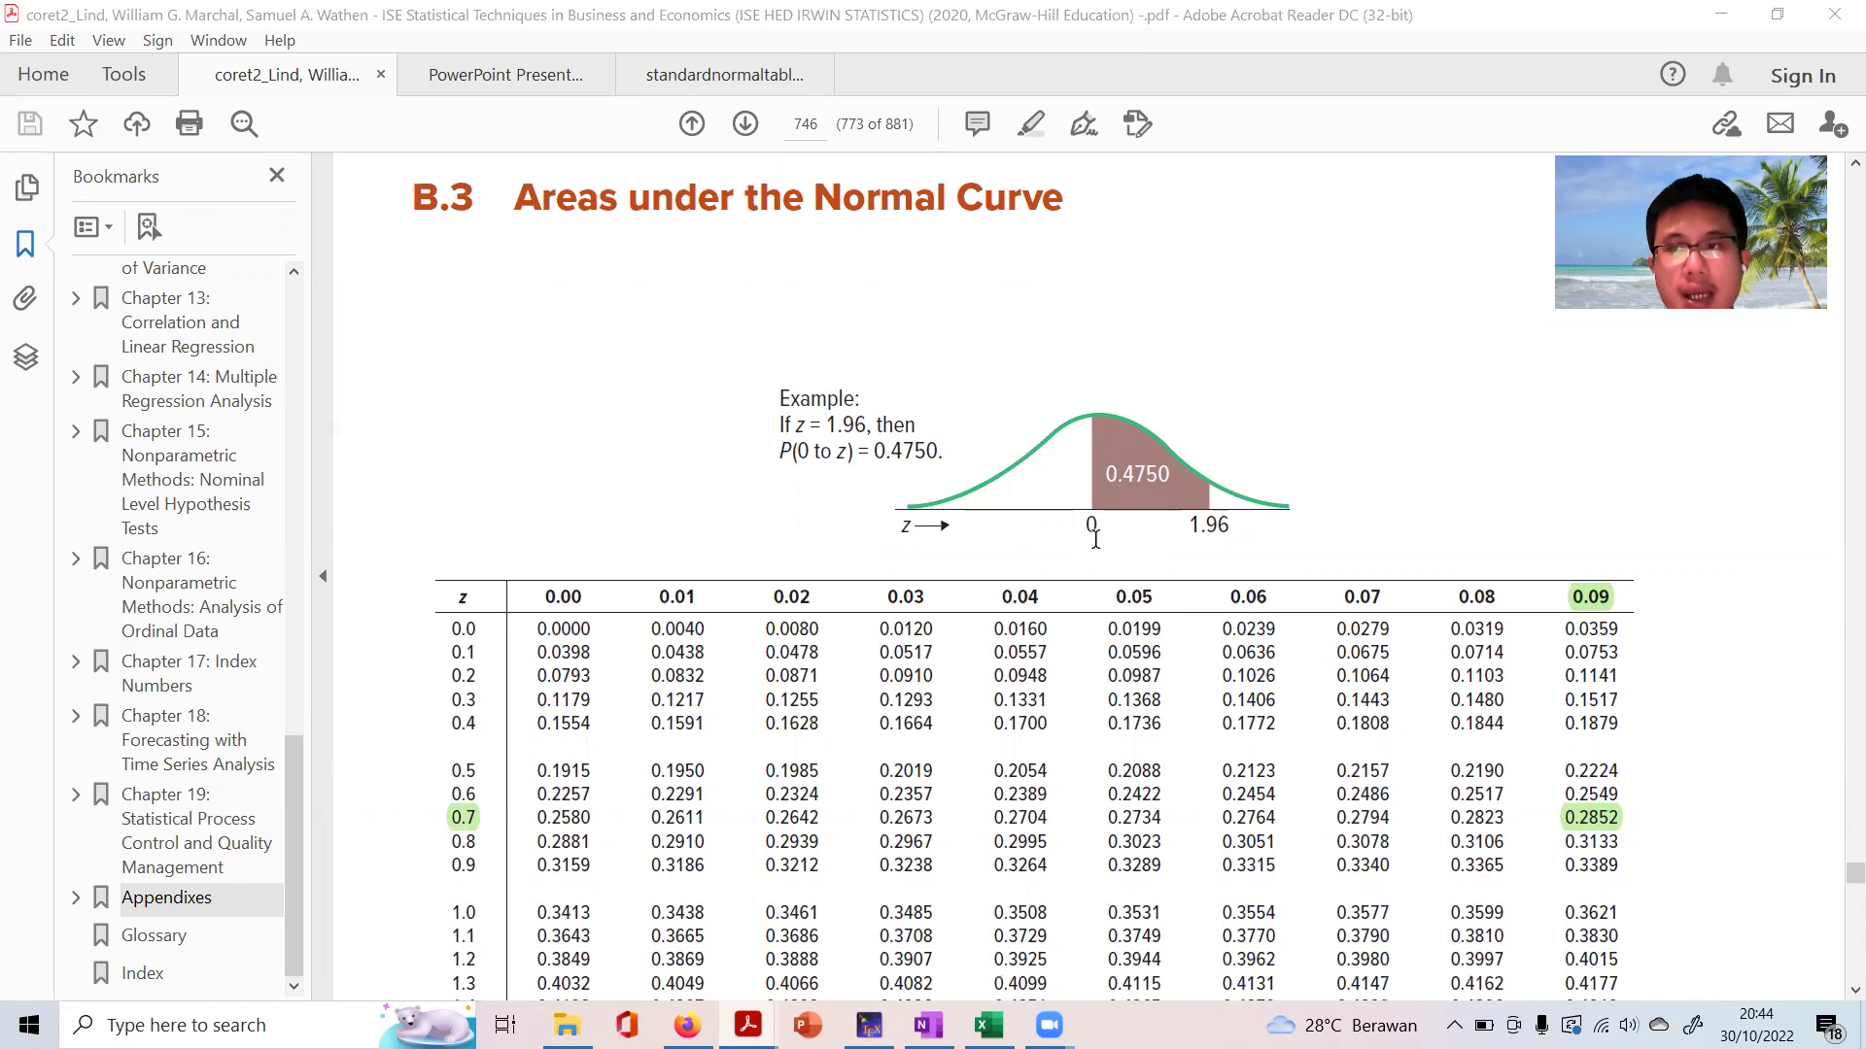
{"action": "left_click", "coordinate": [724, 75]}
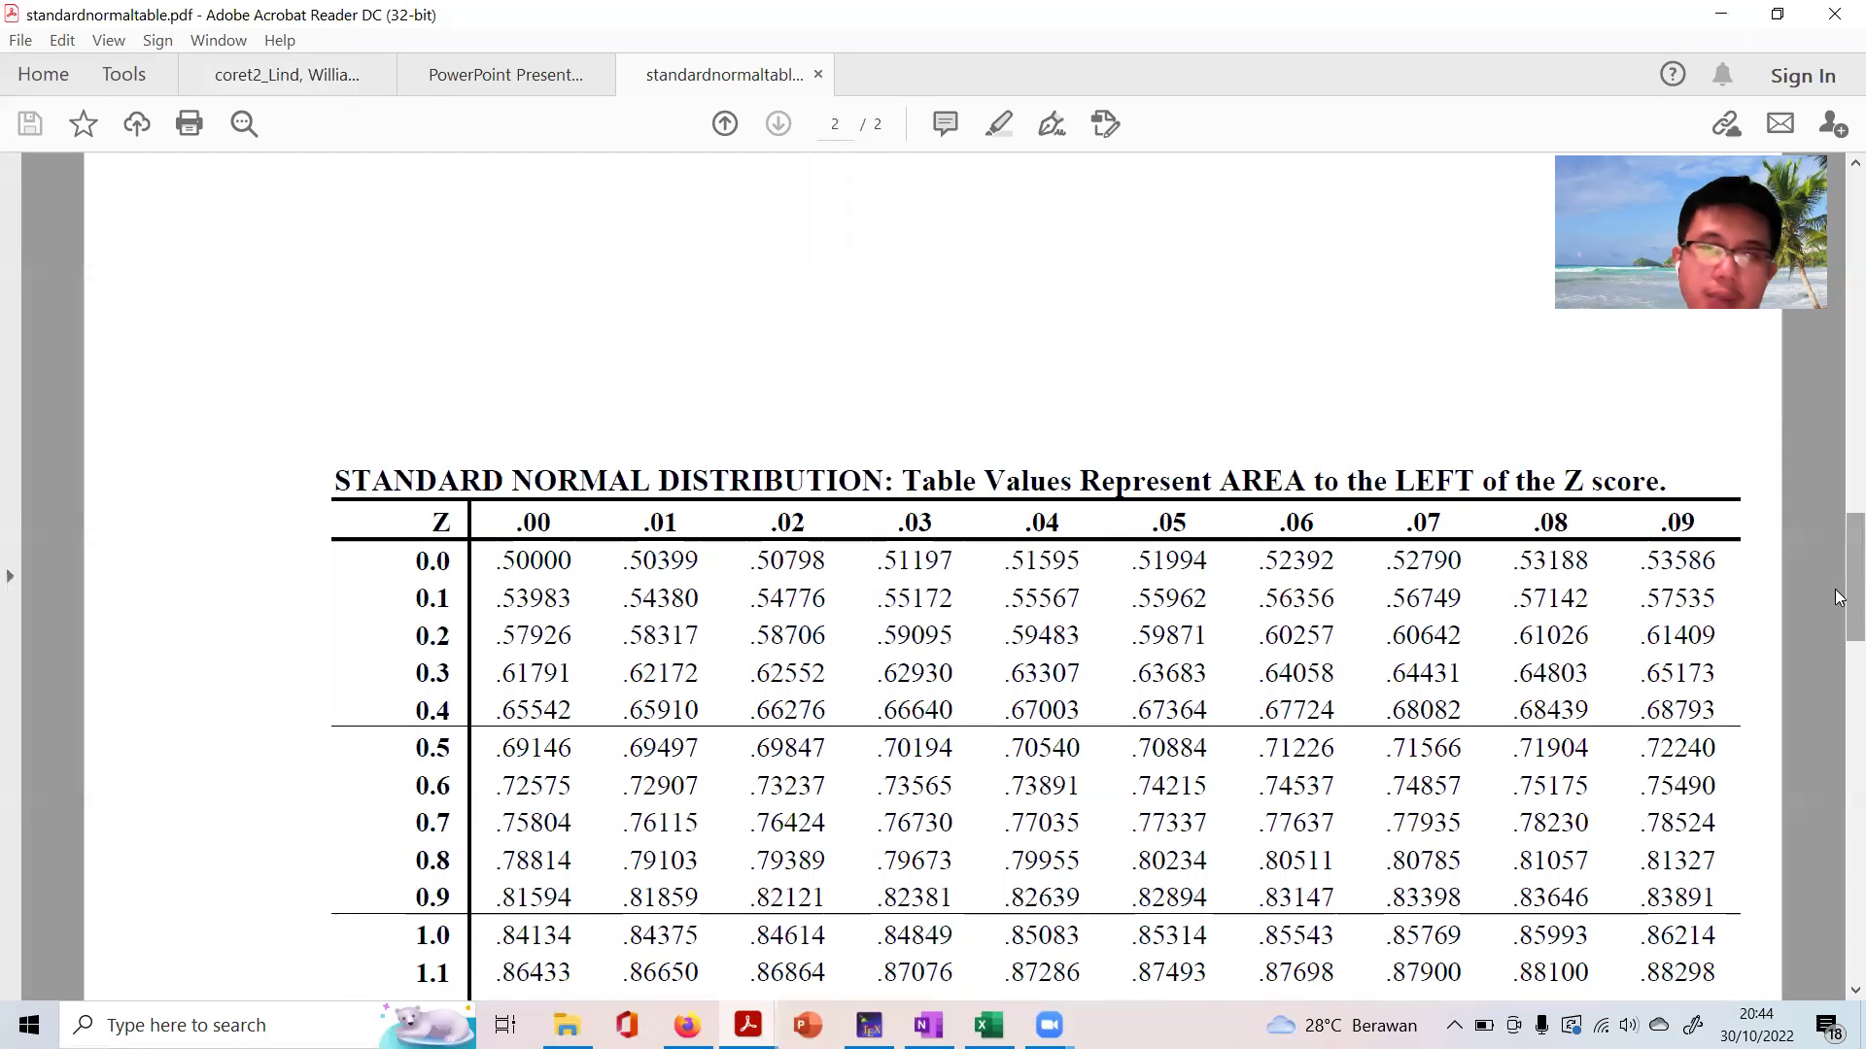
{"action": "scroll", "coordinate": [904, 560], "scroll_direction": "down", "scroll_amount": 1}
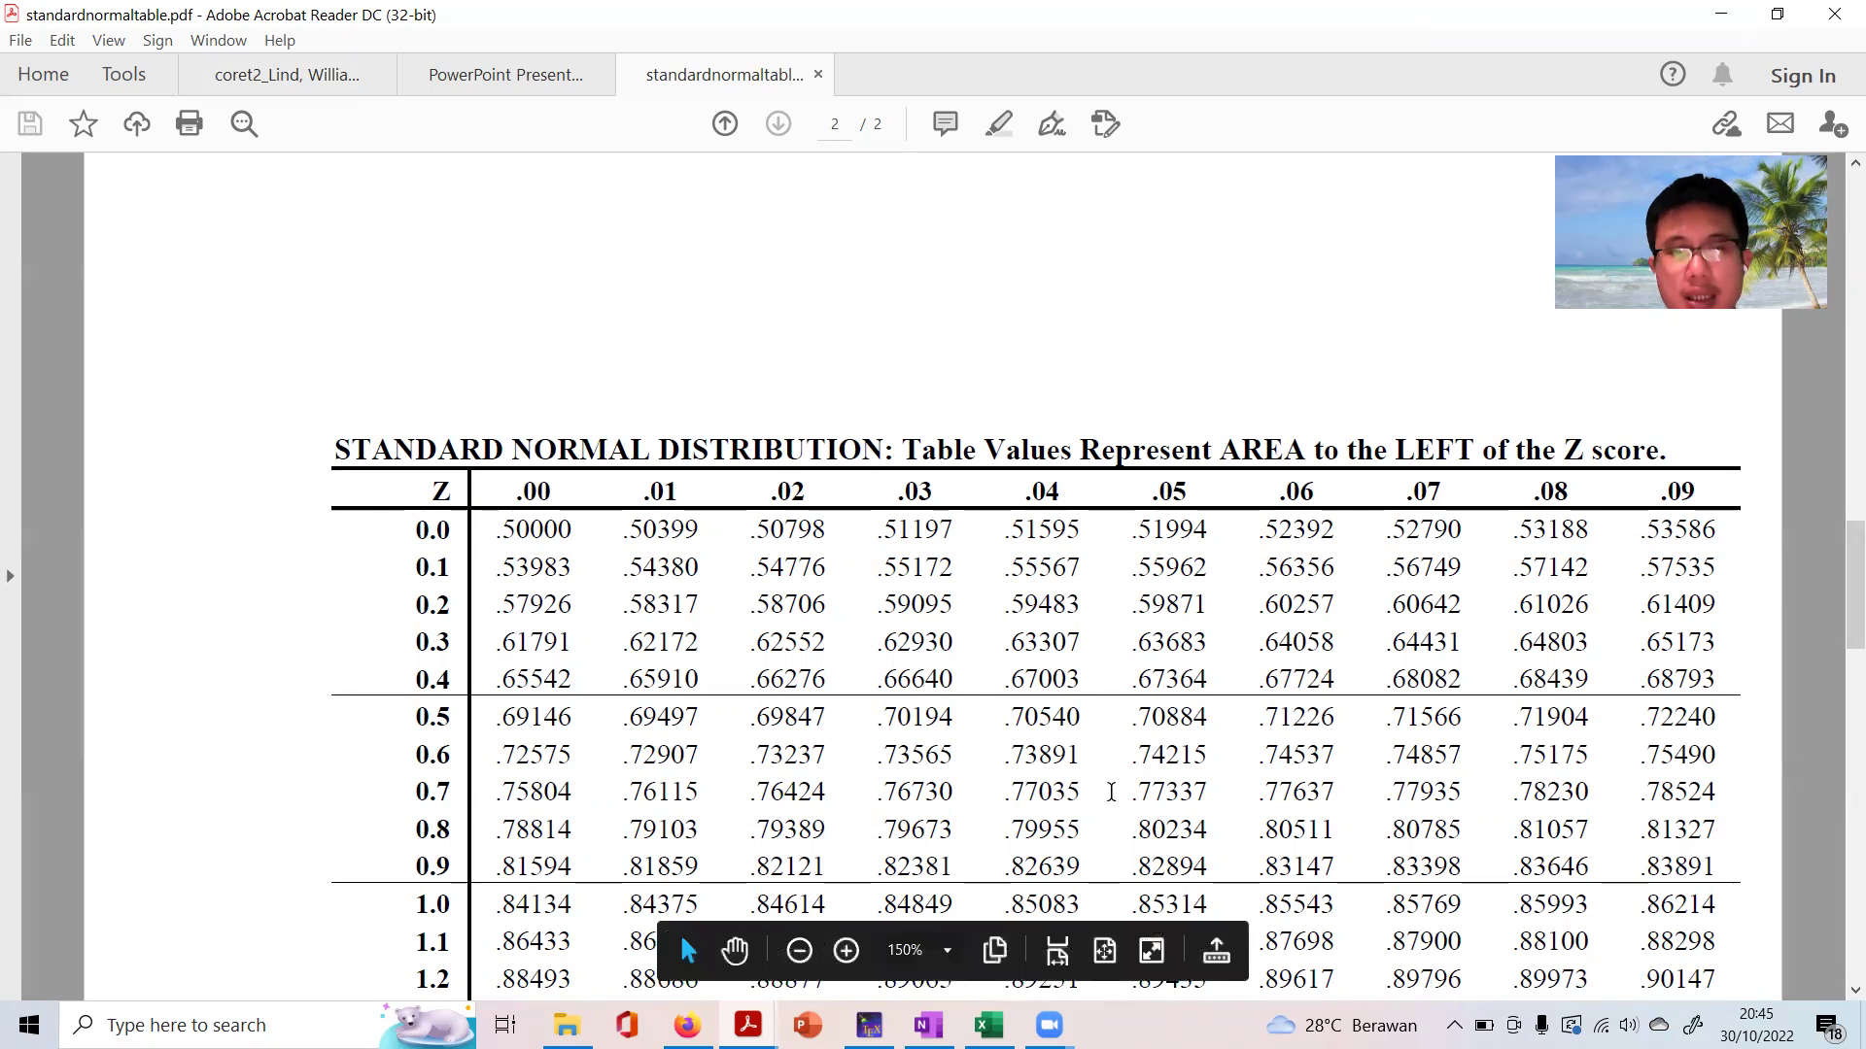
{"action": "left_click", "coordinate": [747, 1025]}
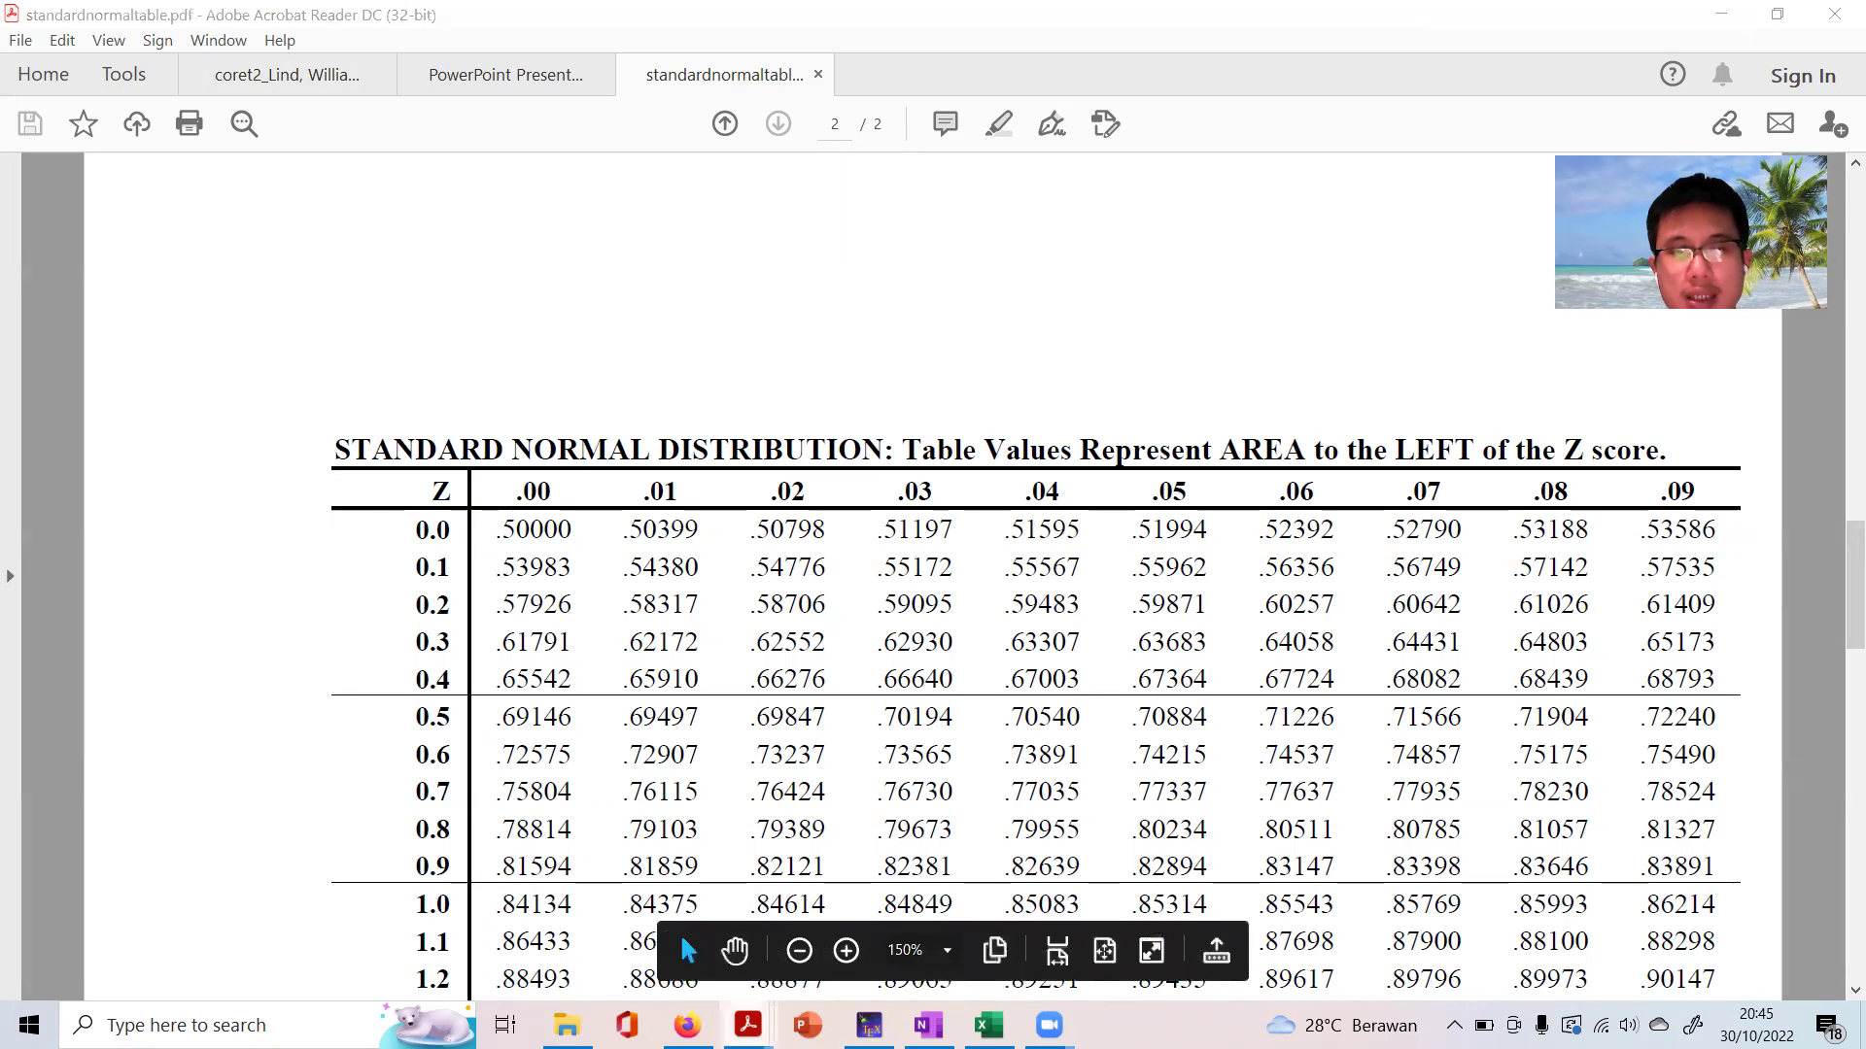
{"action": "left_click", "coordinate": [293, 72]}
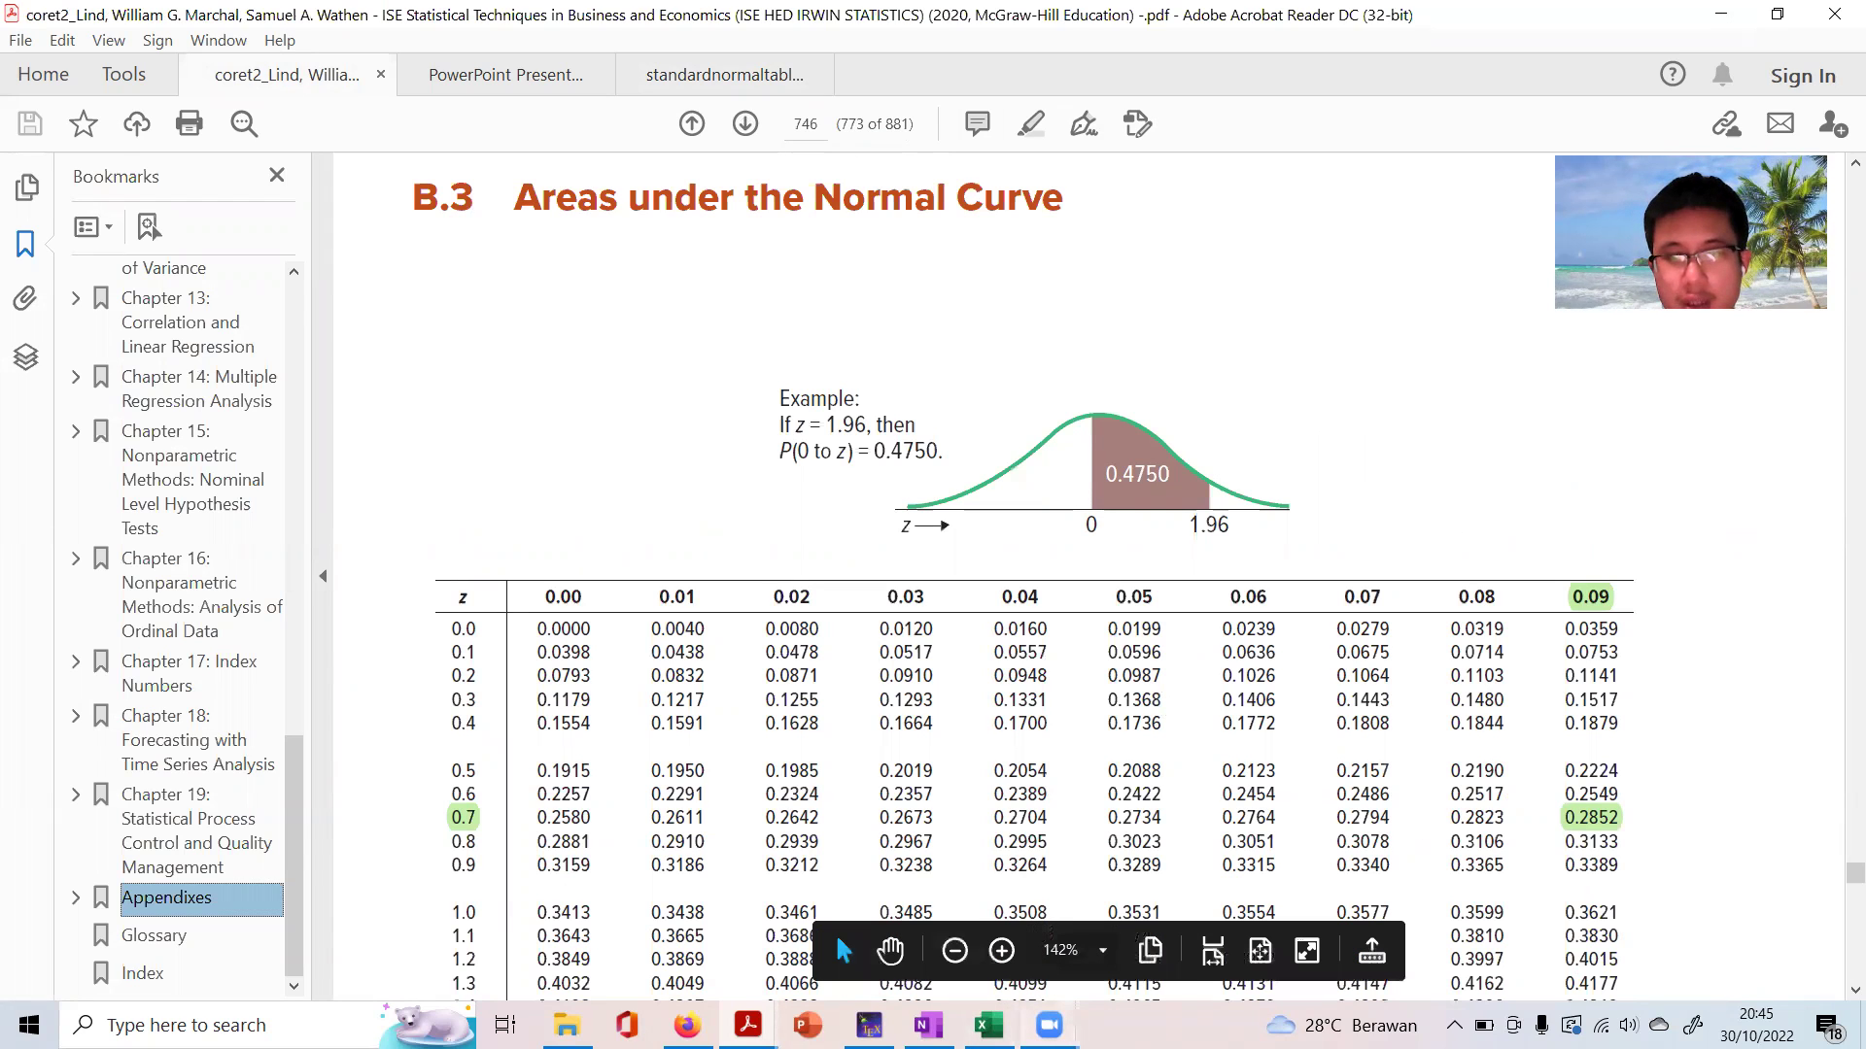
{"action": "left_click", "coordinate": [928, 1025]}
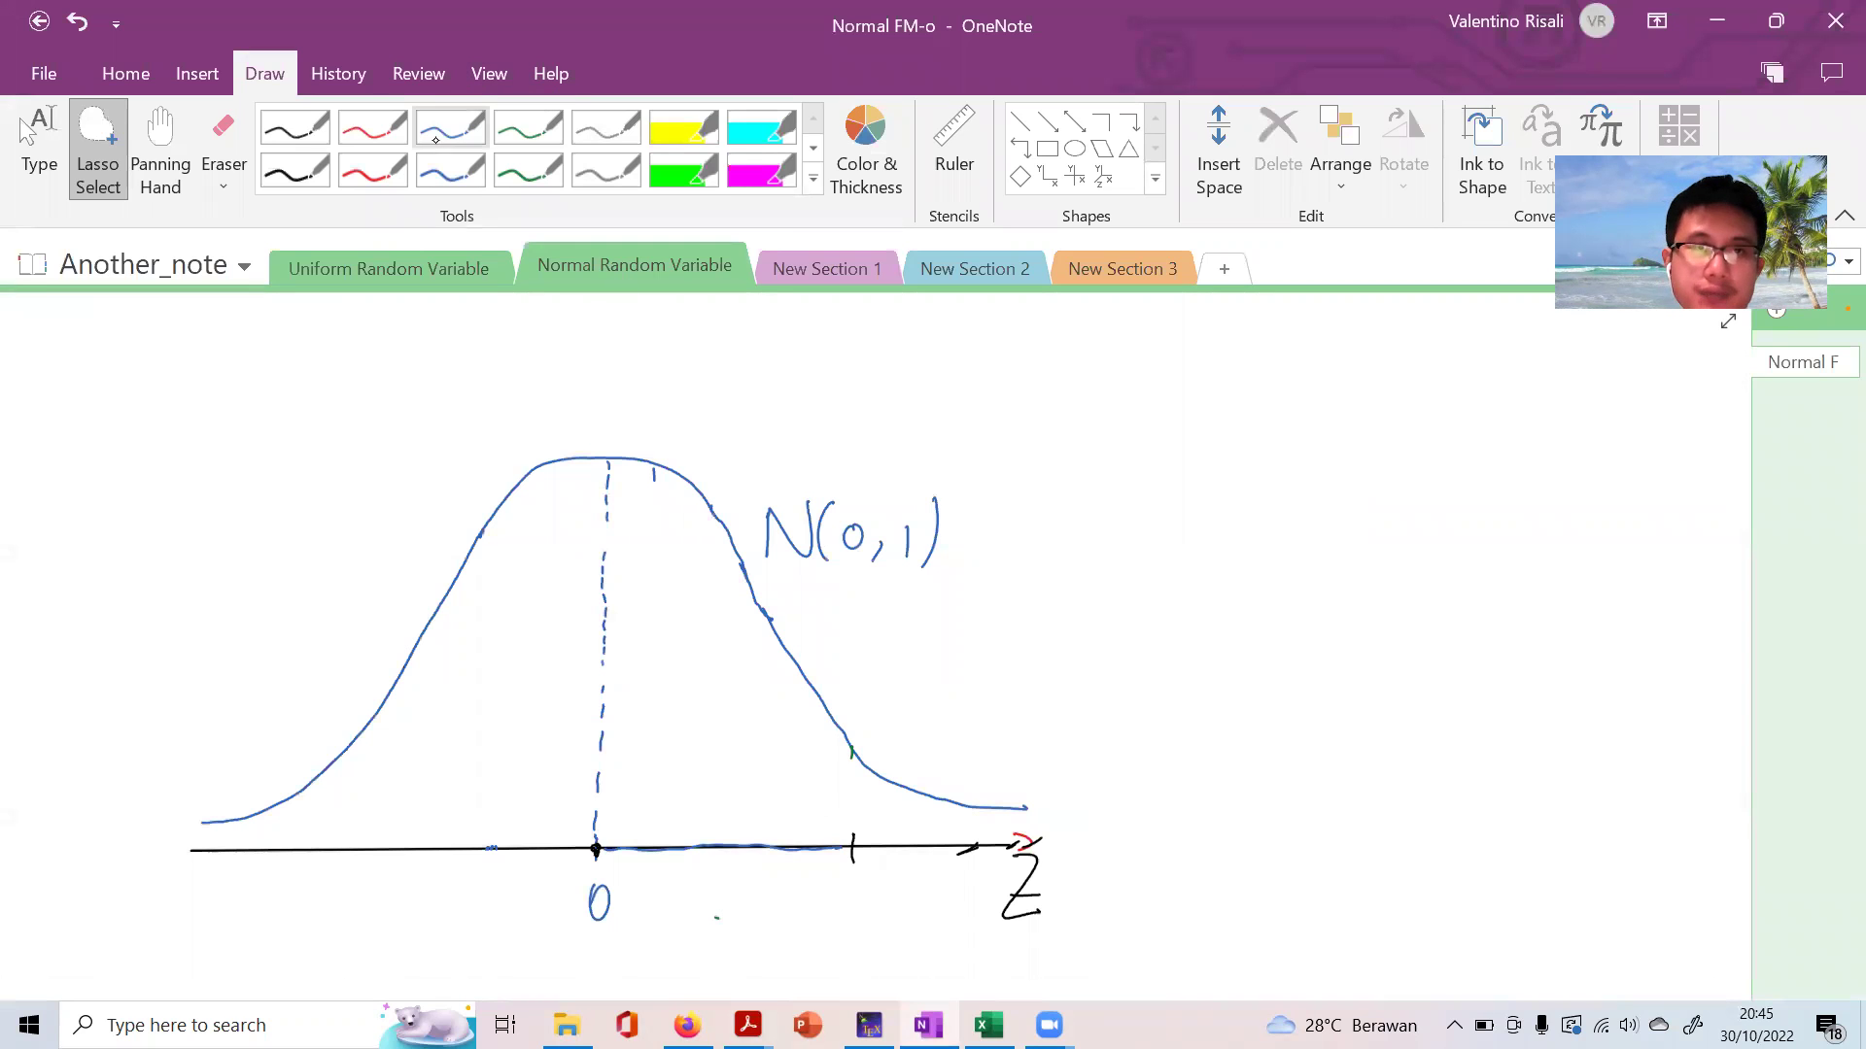
Draw a green dashed vertical line at z = 1.5 and label it 1.5
{"action": "left_click", "coordinate": [477, 128]}
{"action": "left_click", "coordinate": [503, 128]}
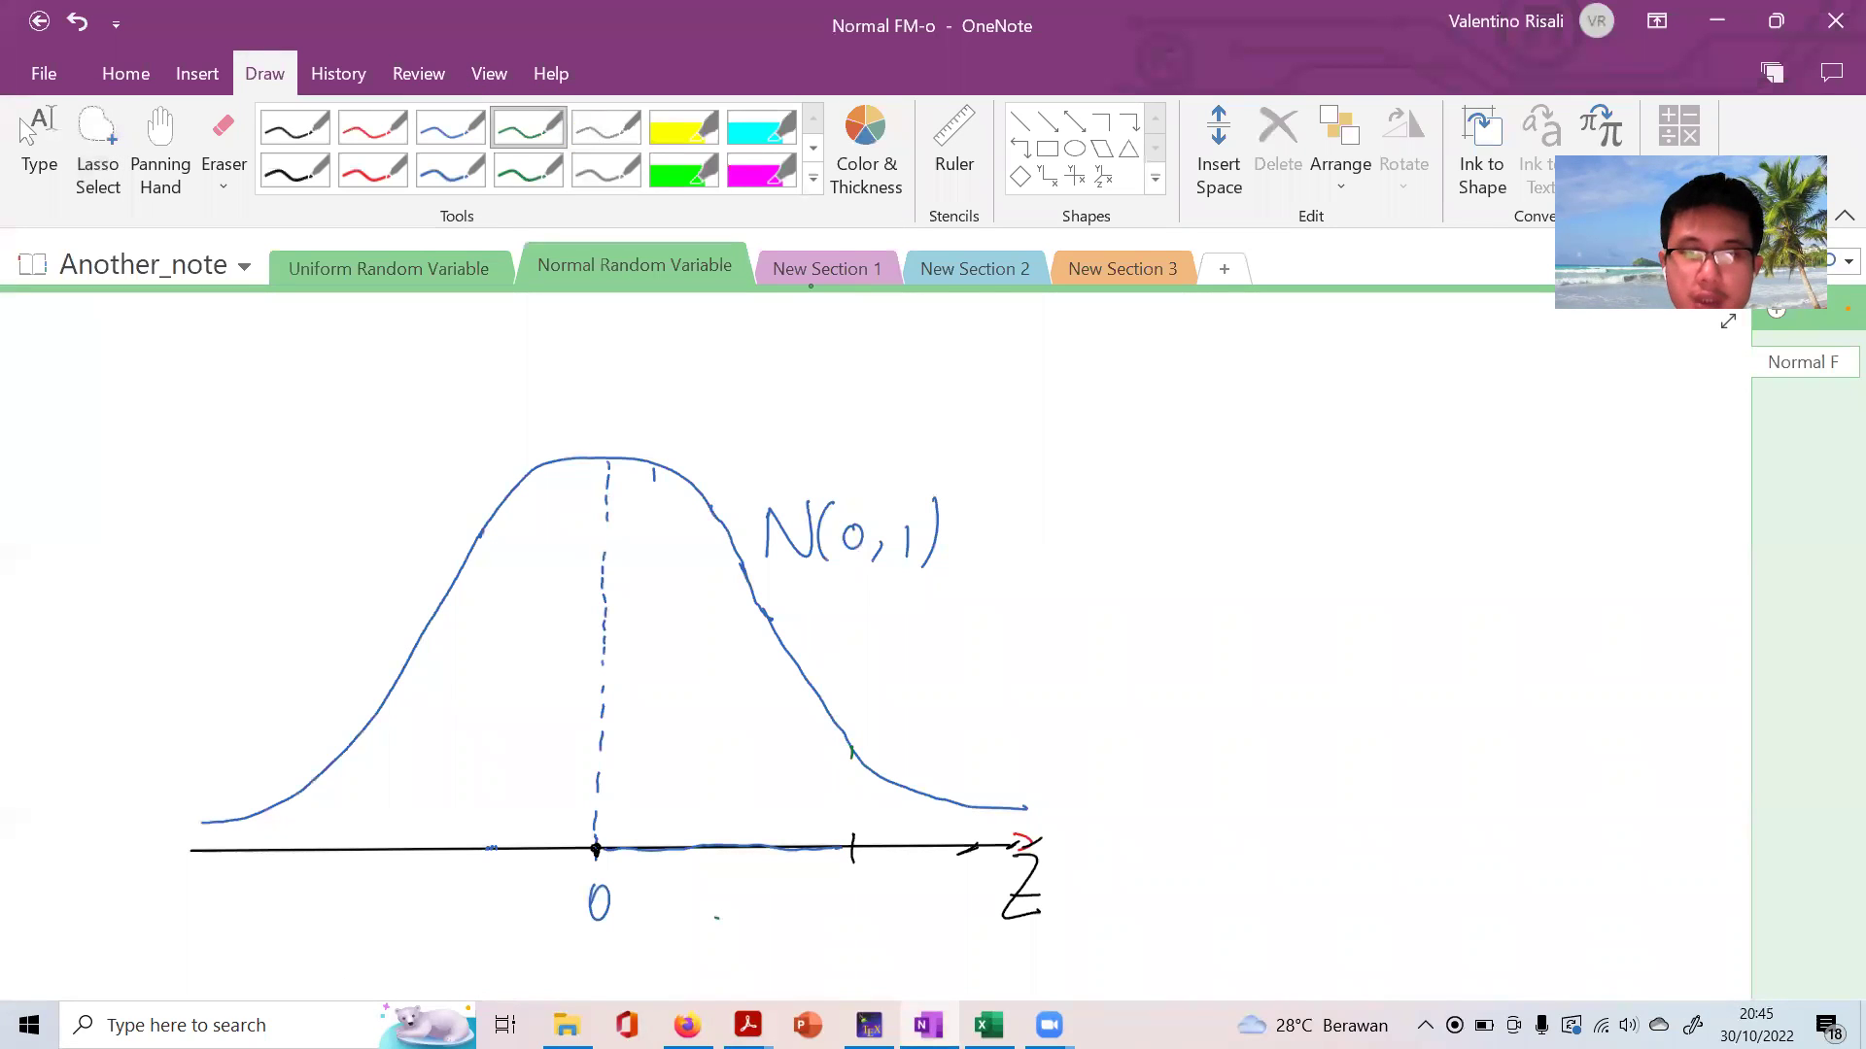
{"action": "left_click_drag", "start_coordinate": [852, 750], "coordinate": [852, 763]}
{"action": "left_click_drag", "start_coordinate": [852, 771], "coordinate": [850, 802]}
{"action": "left_click_drag", "start_coordinate": [851, 809], "coordinate": [850, 821]}
{"action": "left_click_drag", "start_coordinate": [851, 827], "coordinate": [852, 838]}
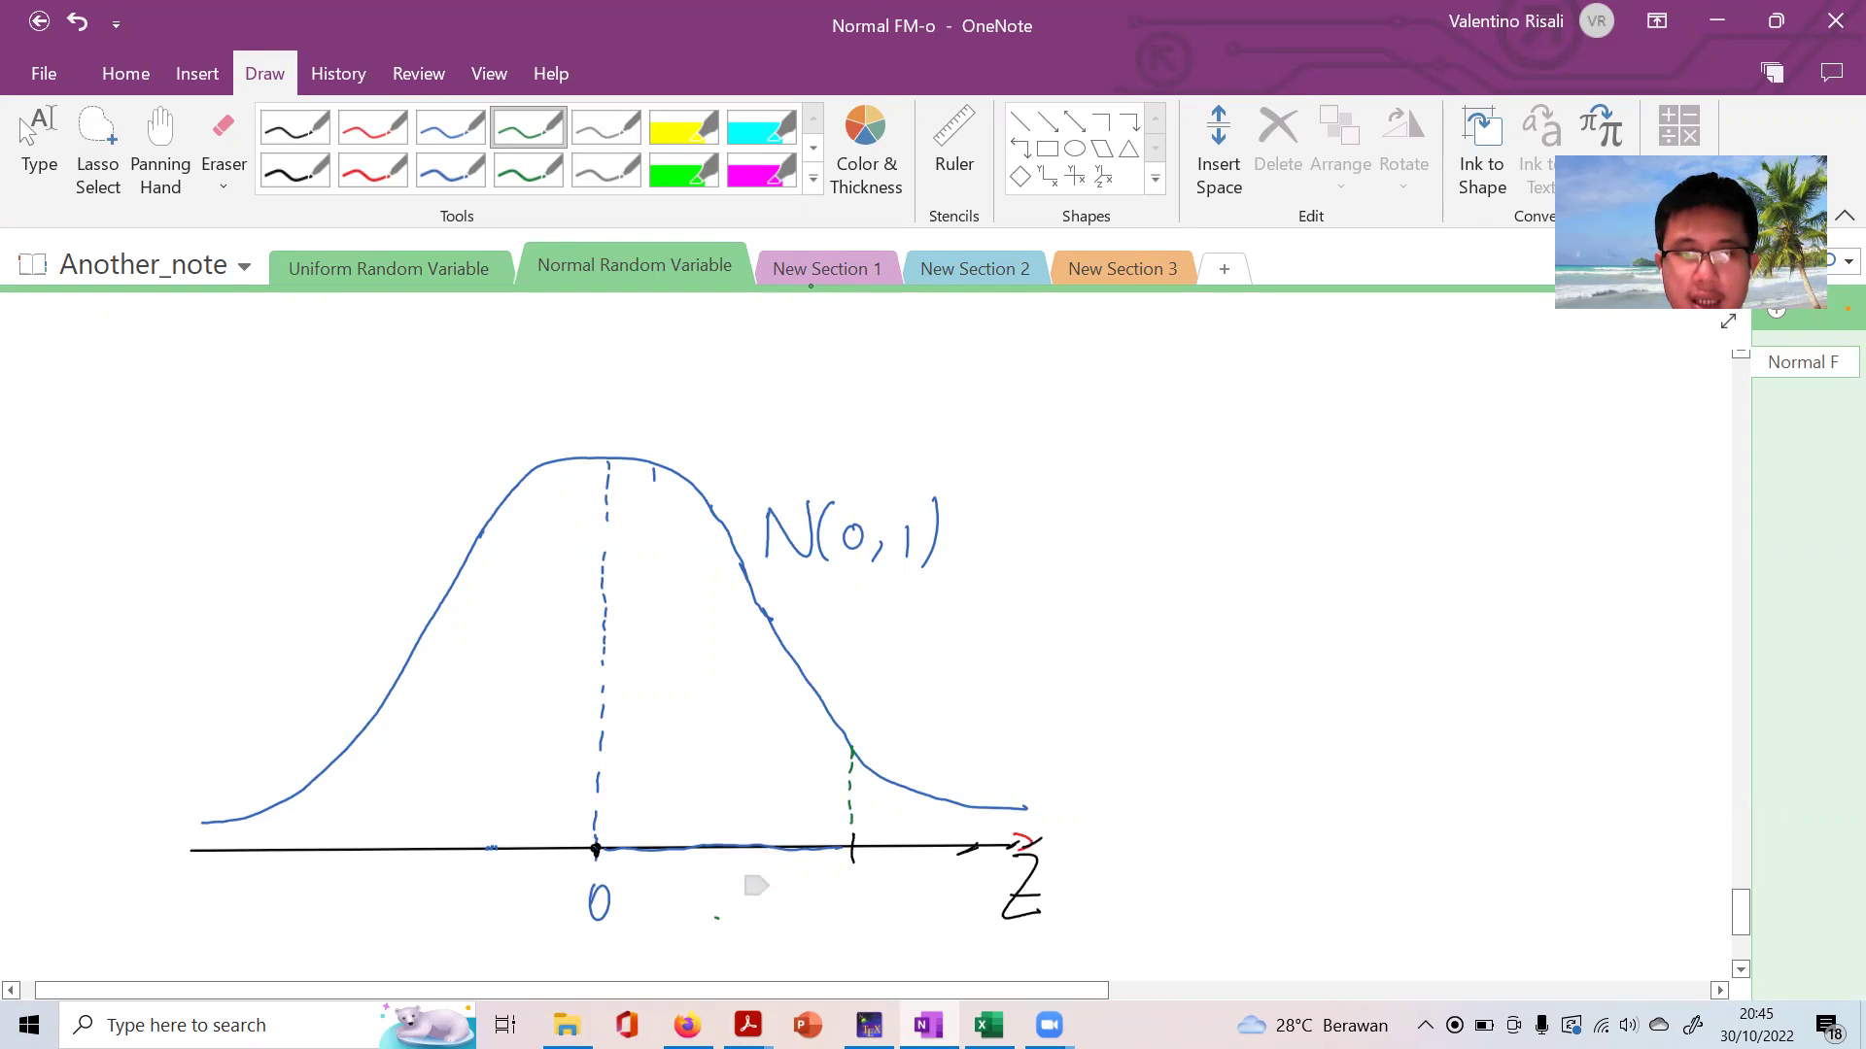
{"action": "left_click_drag", "start_coordinate": [841, 886], "coordinate": [840, 888]}
{"action": "left_click", "coordinate": [852, 909]}
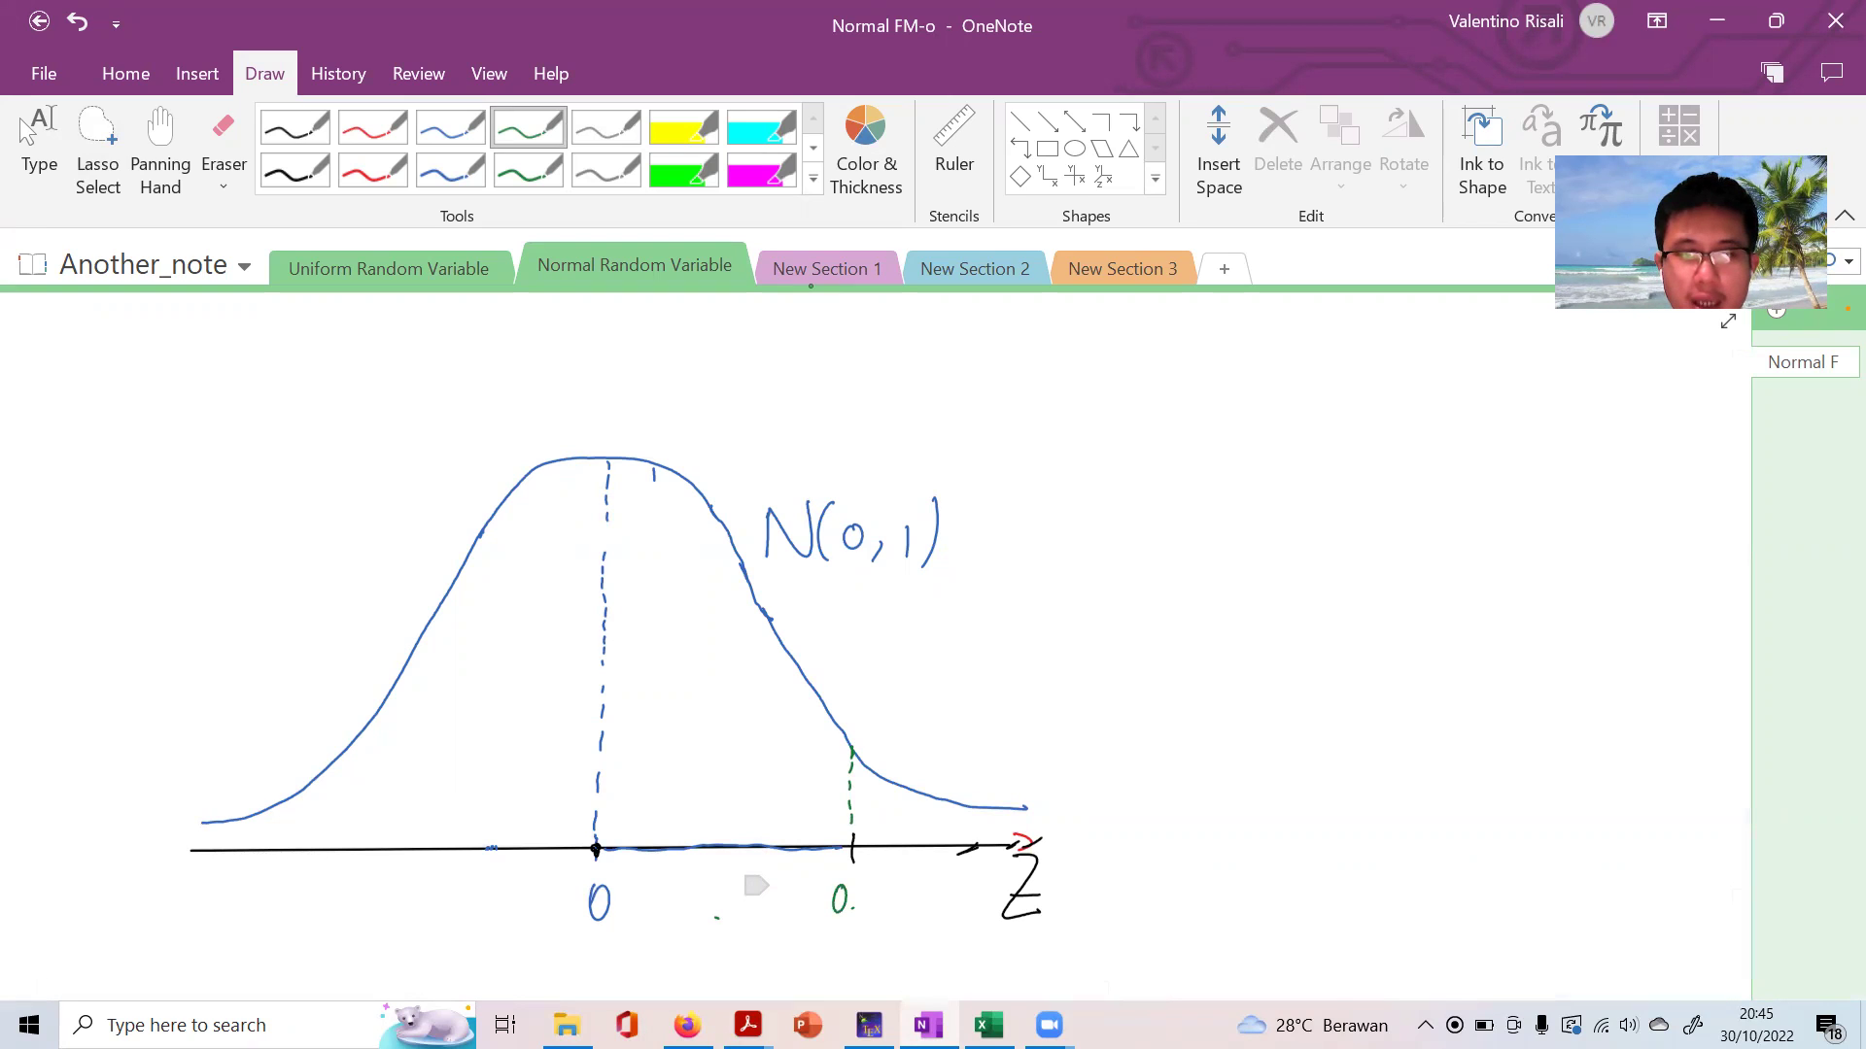
{"action": "mouse_move", "coordinate": [844, 887]}
{"action": "left_mouse_down"}
{"action": "mouse_move", "coordinate": [838, 919]}
{"action": "mouse_move", "coordinate": [892, 874]}
{"action": "left_mouse_up"}
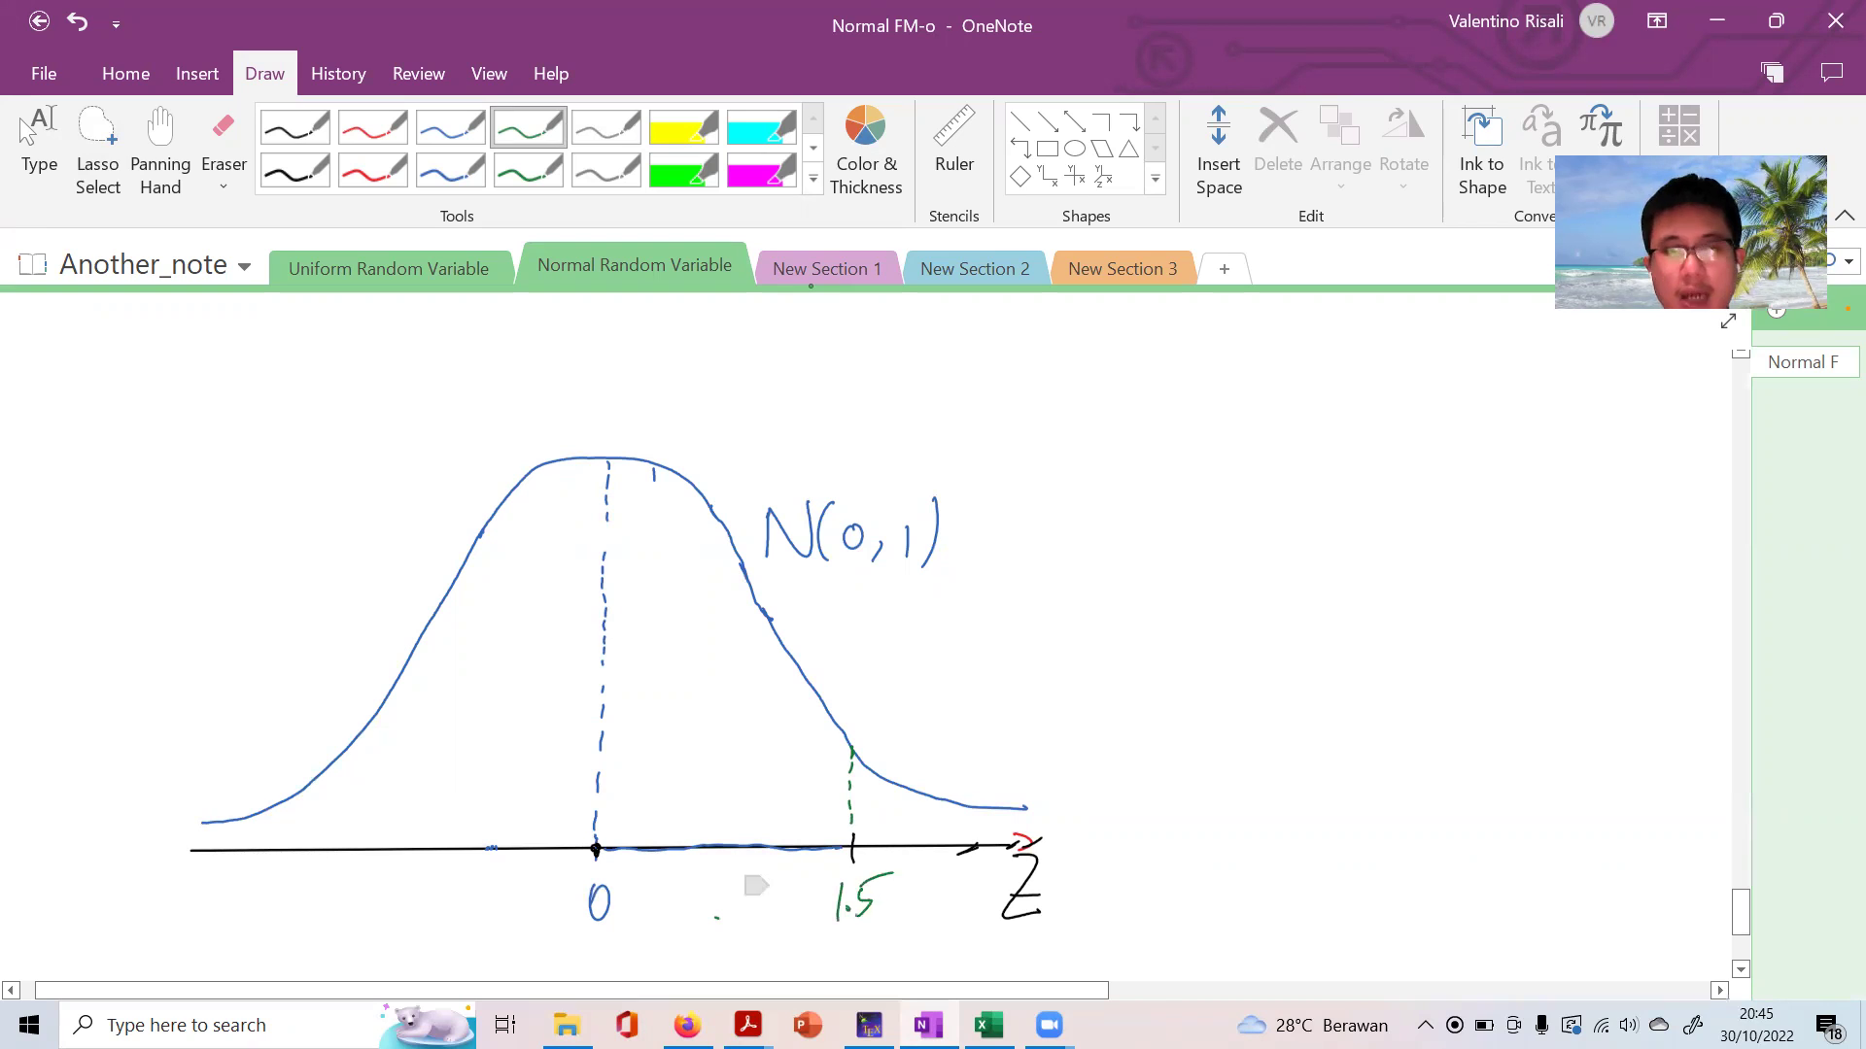
Hatch the area under the curve between 0 and 1.5 in red, down to the axis
{"action": "left_click", "coordinate": [372, 127]}
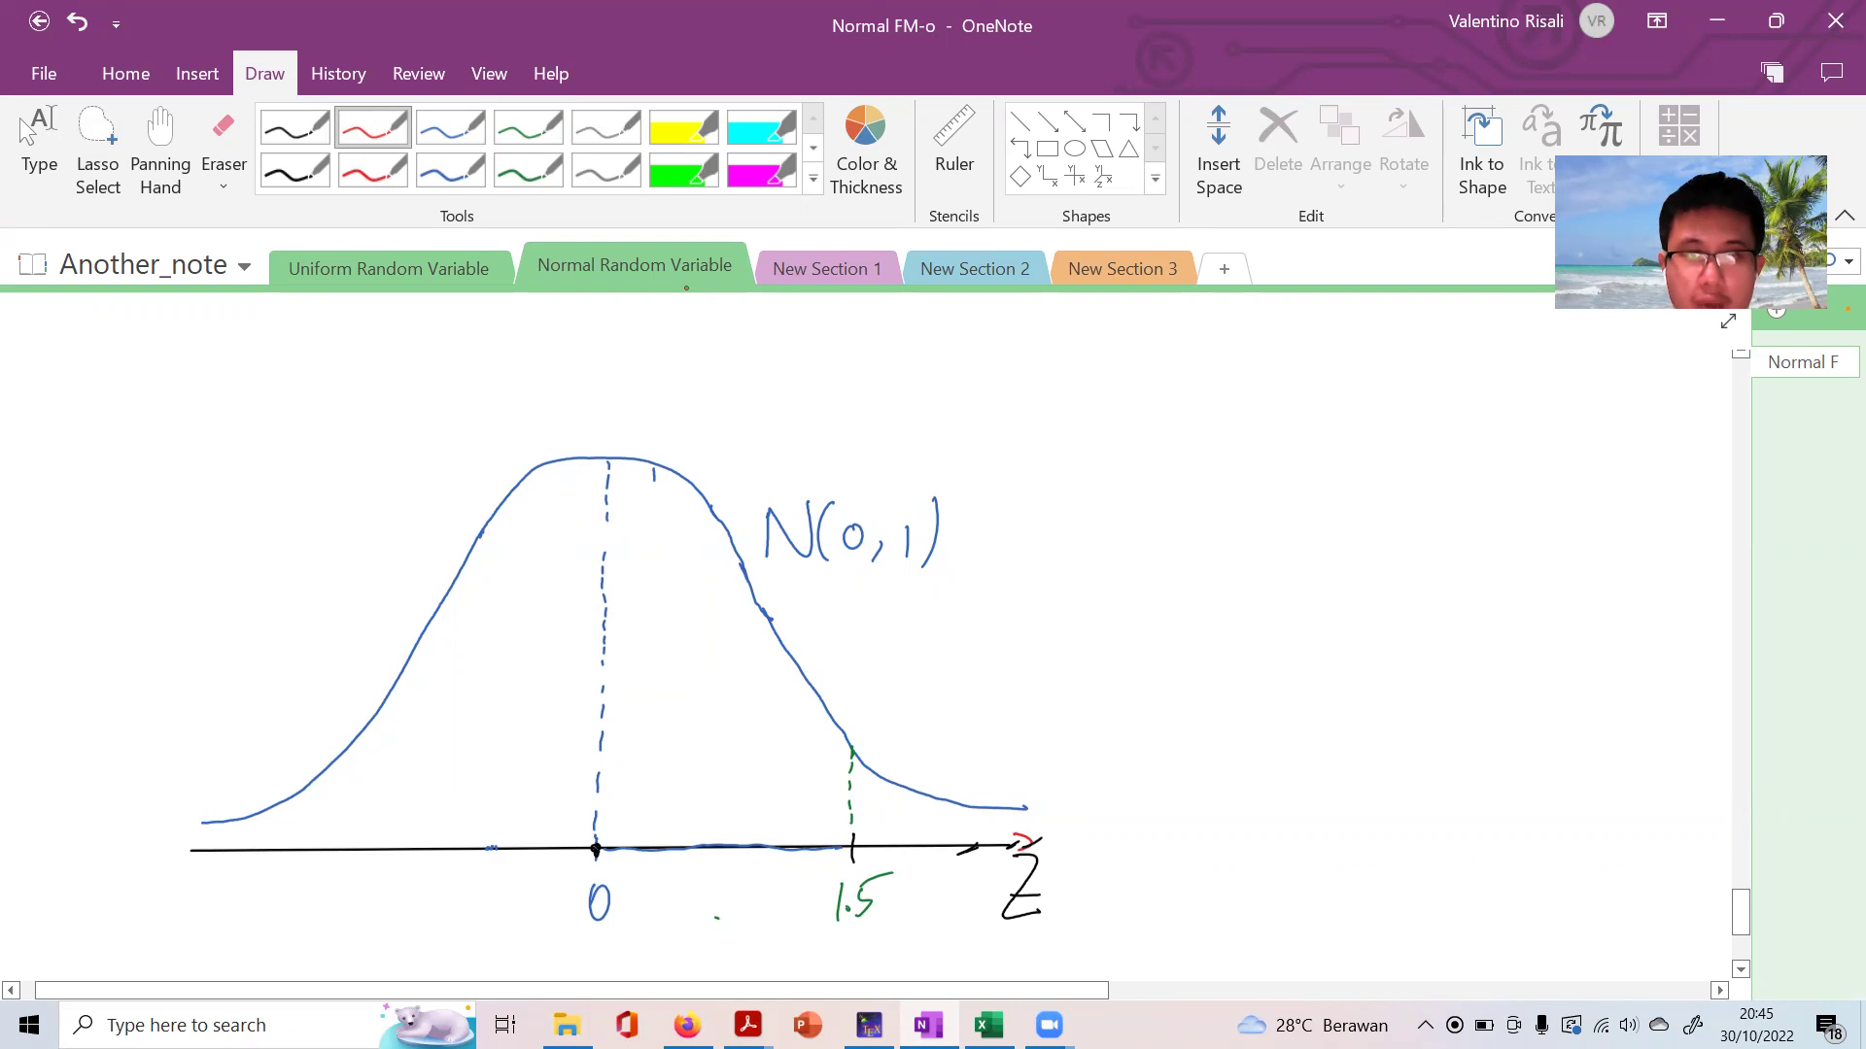
{"action": "mouse_move", "coordinate": [615, 518]}
{"action": "left_mouse_down"}
{"action": "mouse_move", "coordinate": [680, 491]}
{"action": "mouse_move", "coordinate": [707, 512]}
{"action": "left_mouse_up"}
{"action": "left_click_drag", "start_coordinate": [629, 584], "coordinate": [717, 546]}
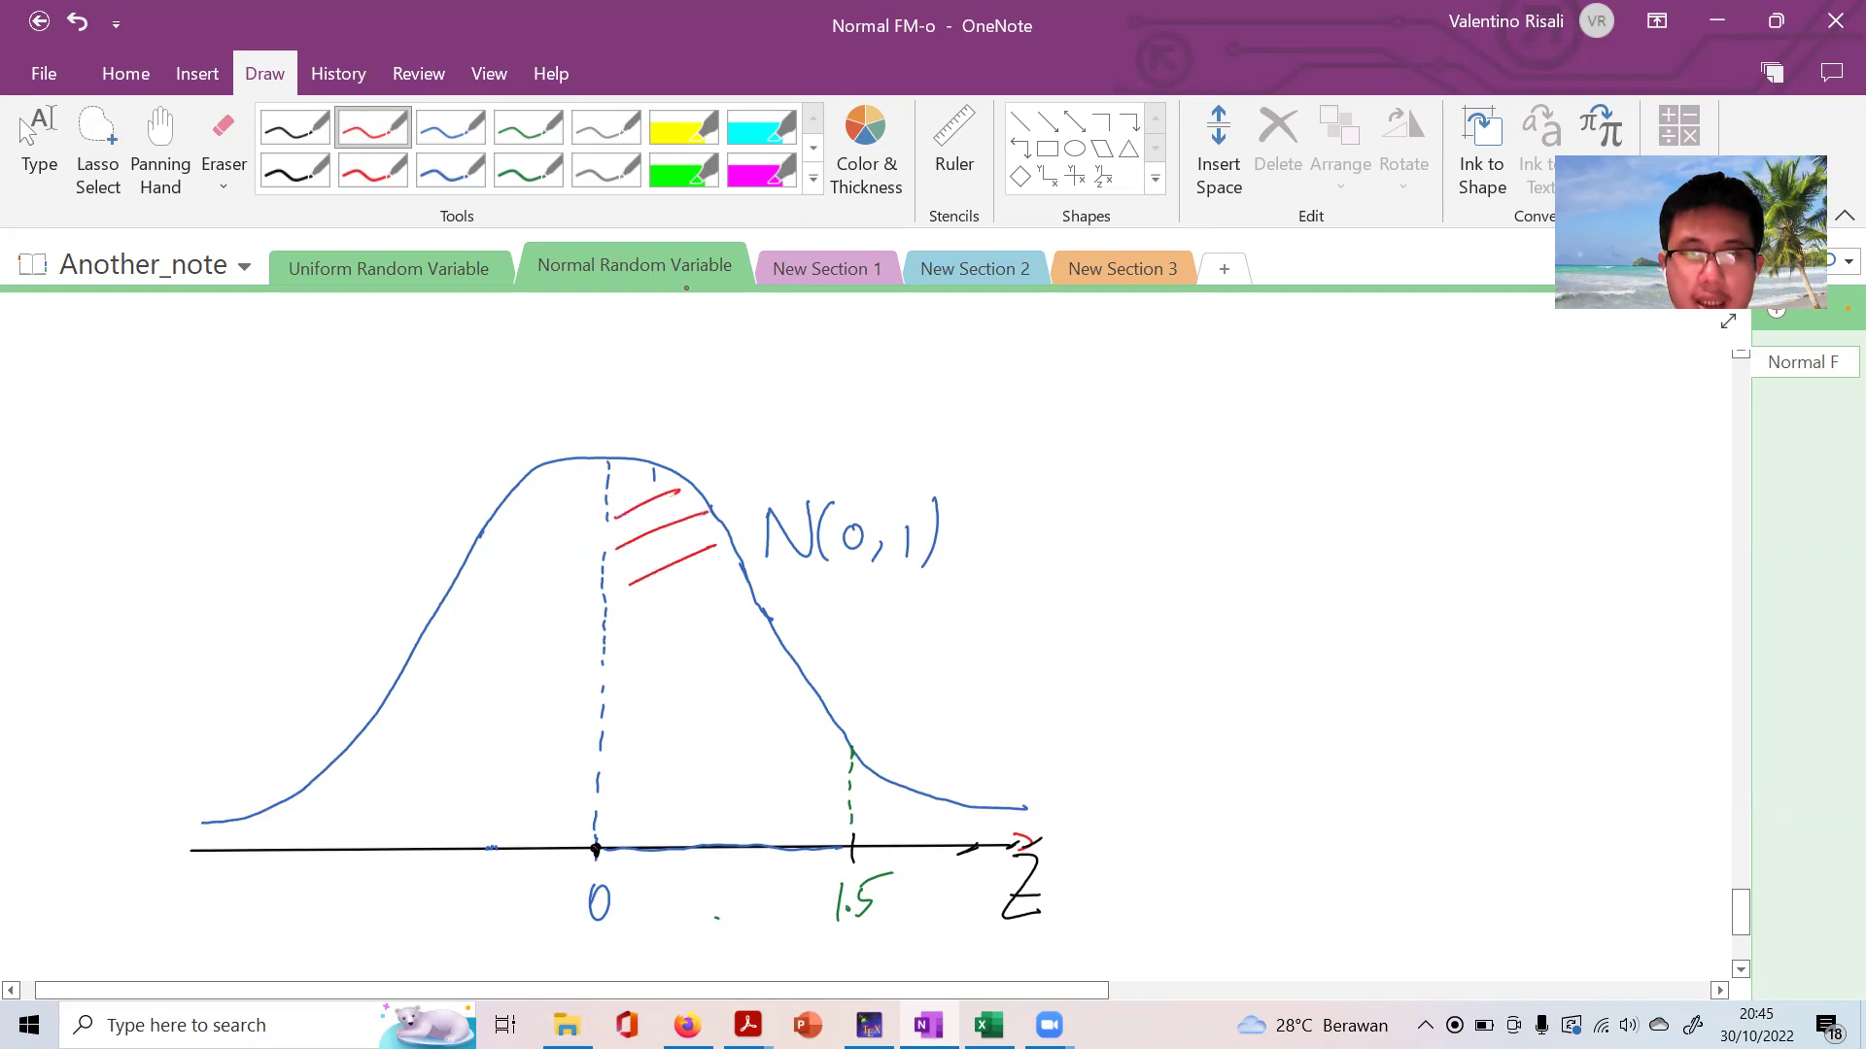
{"action": "left_click_drag", "start_coordinate": [604, 638], "coordinate": [722, 586]}
{"action": "left_click", "coordinate": [619, 688]}
{"action": "left_click_drag", "start_coordinate": [616, 687], "coordinate": [744, 624]}
{"action": "left_click_drag", "start_coordinate": [626, 736], "coordinate": [757, 656]}
{"action": "mouse_move", "coordinate": [629, 775]}
{"action": "left_mouse_down"}
{"action": "mouse_move", "coordinate": [766, 696]}
{"action": "mouse_move", "coordinate": [780, 721]}
{"action": "left_mouse_up"}
{"action": "left_click_drag", "start_coordinate": [678, 810], "coordinate": [803, 751]}
{"action": "mouse_move", "coordinate": [746, 813]}
{"action": "left_mouse_down"}
{"action": "mouse_move", "coordinate": [822, 774]}
{"action": "mouse_move", "coordinate": [848, 819]}
{"action": "left_mouse_up"}
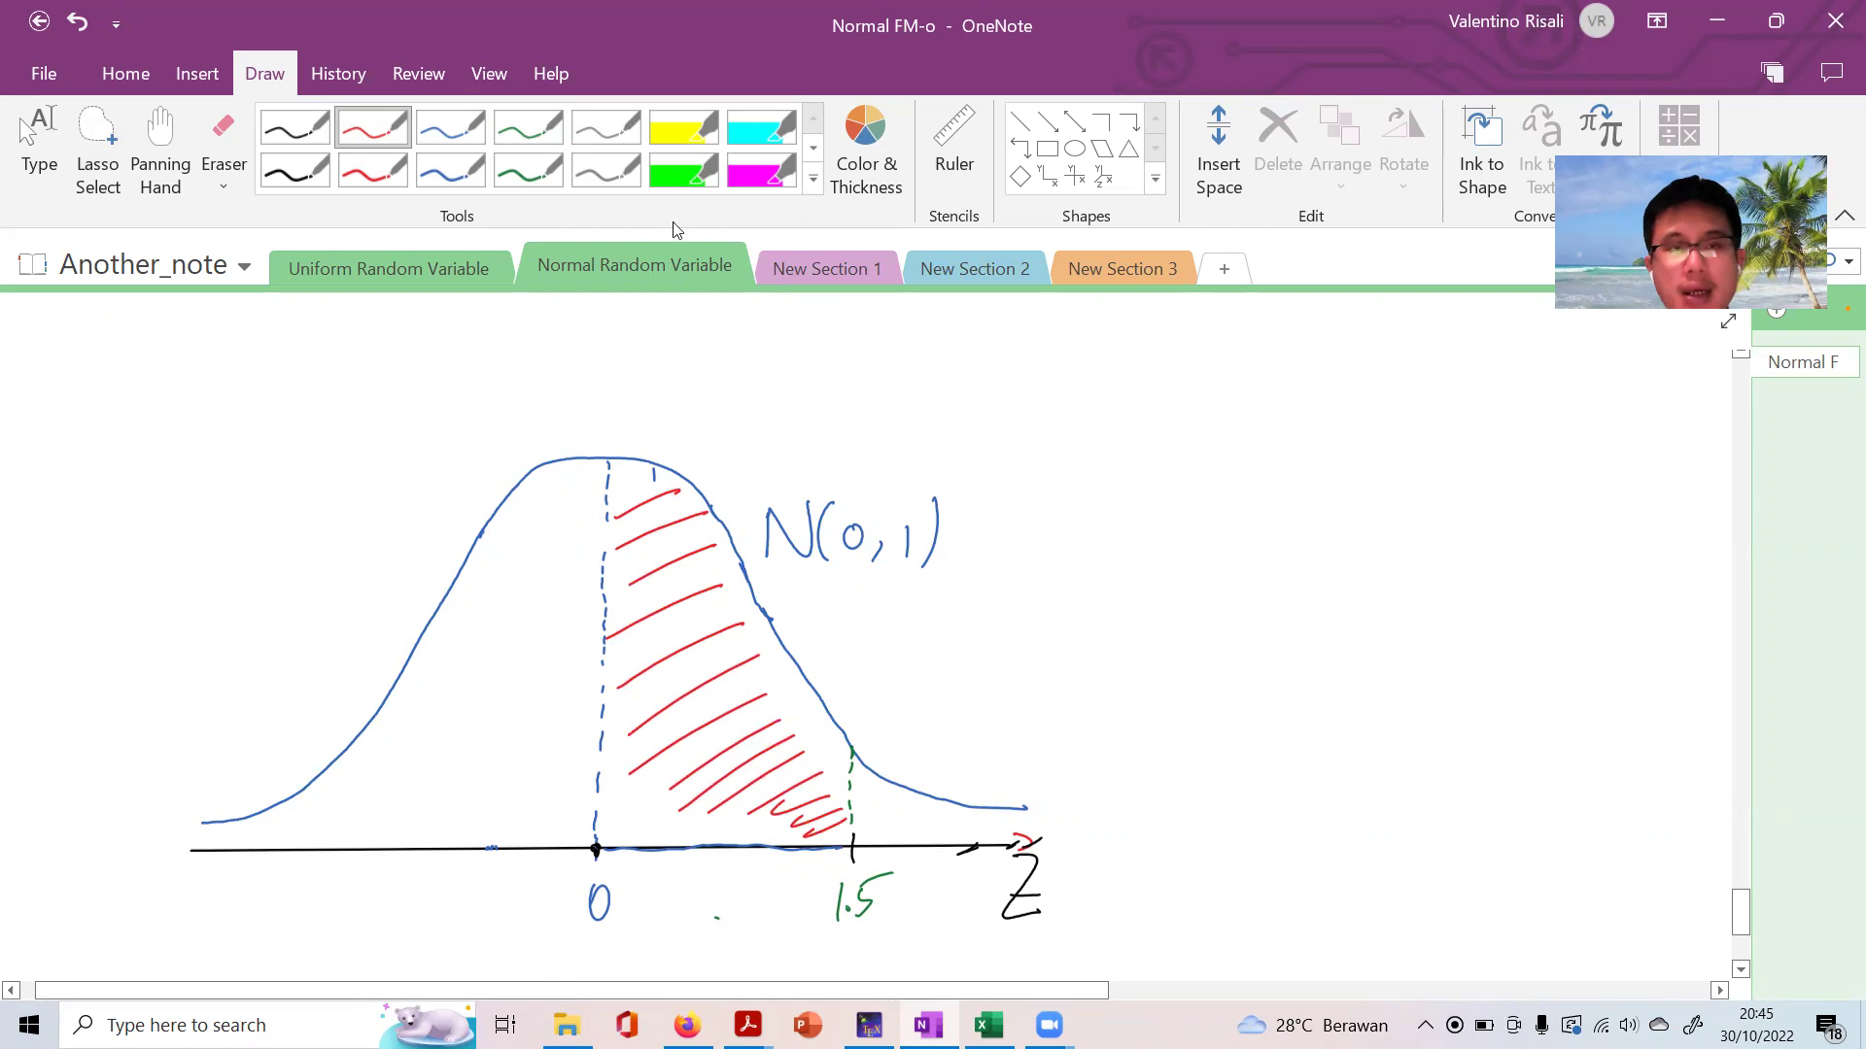
{"action": "left_click", "coordinate": [39, 146]}
After checking the normal table, draw a green dashed line at z = -1.2, labelled -1.2
{"action": "mouse_move", "coordinate": [746, 1024]}
{"action": "left_click", "coordinate": [898, 930]}
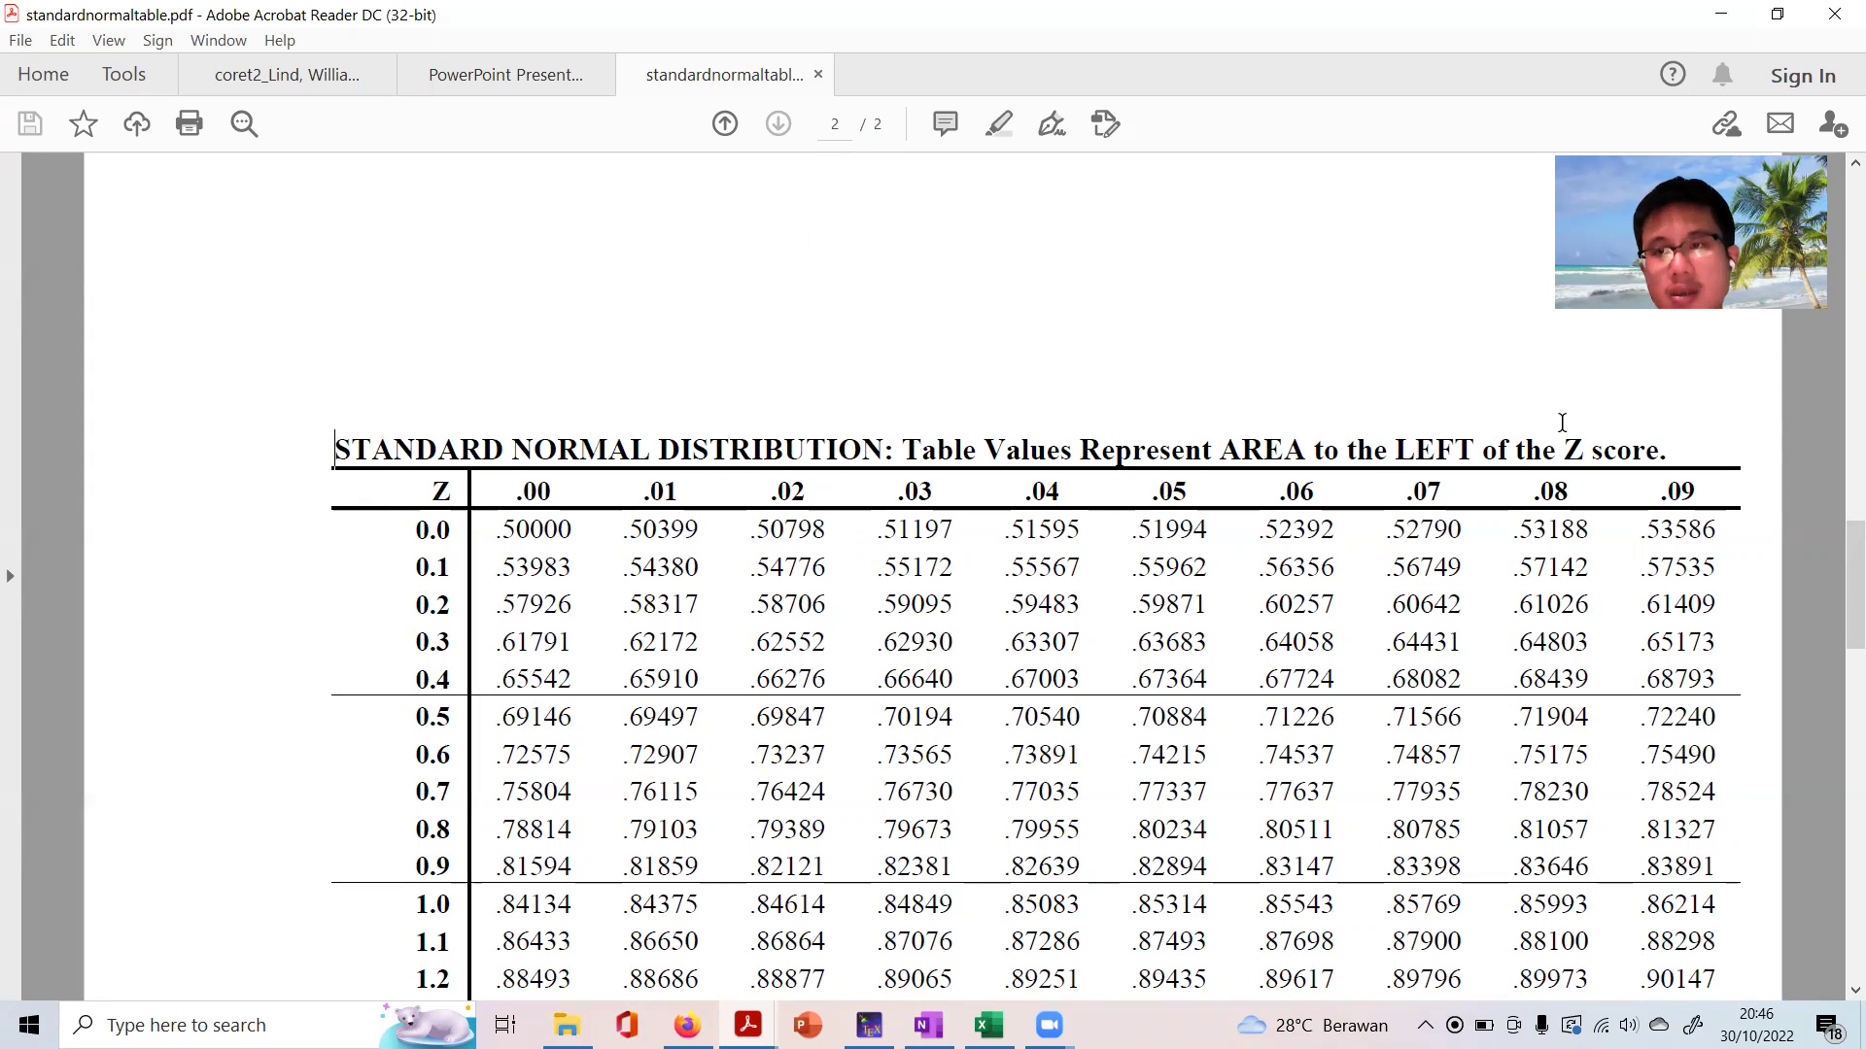
{"action": "mouse_move", "coordinate": [932, 904]}
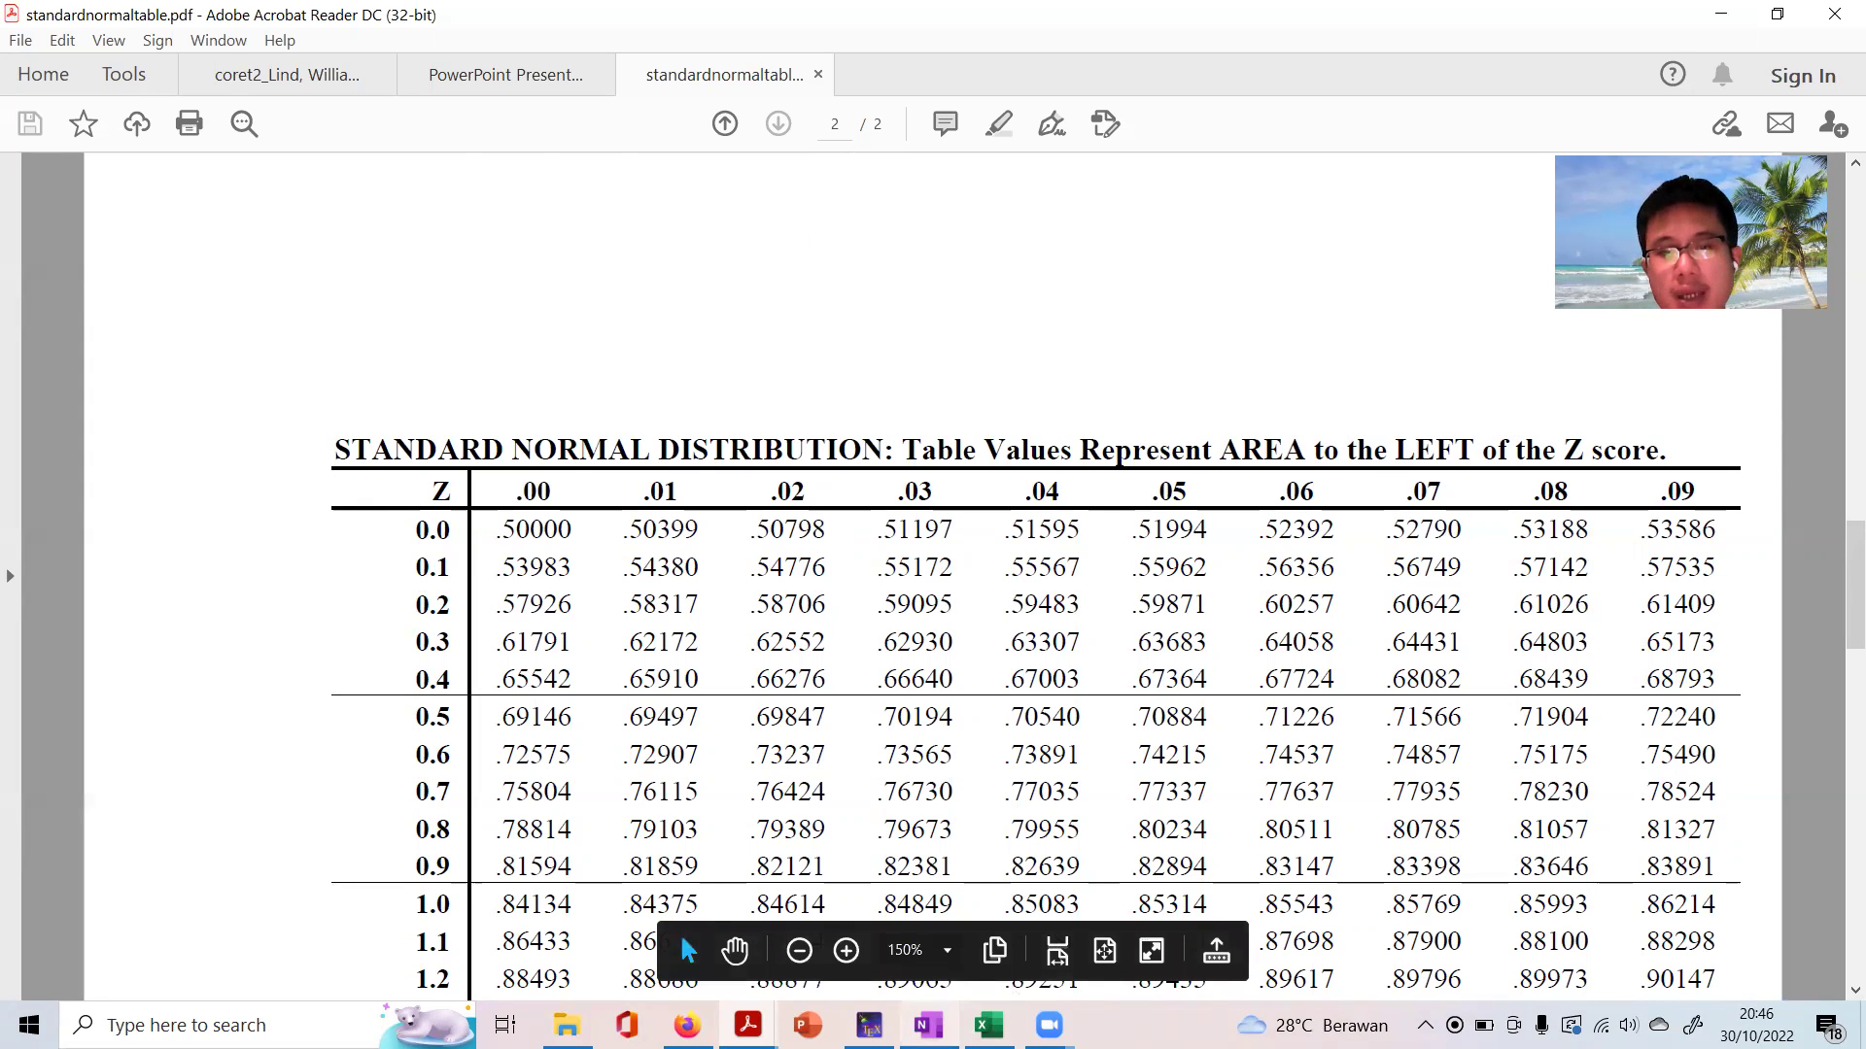
{"action": "left_click", "coordinate": [928, 1025]}
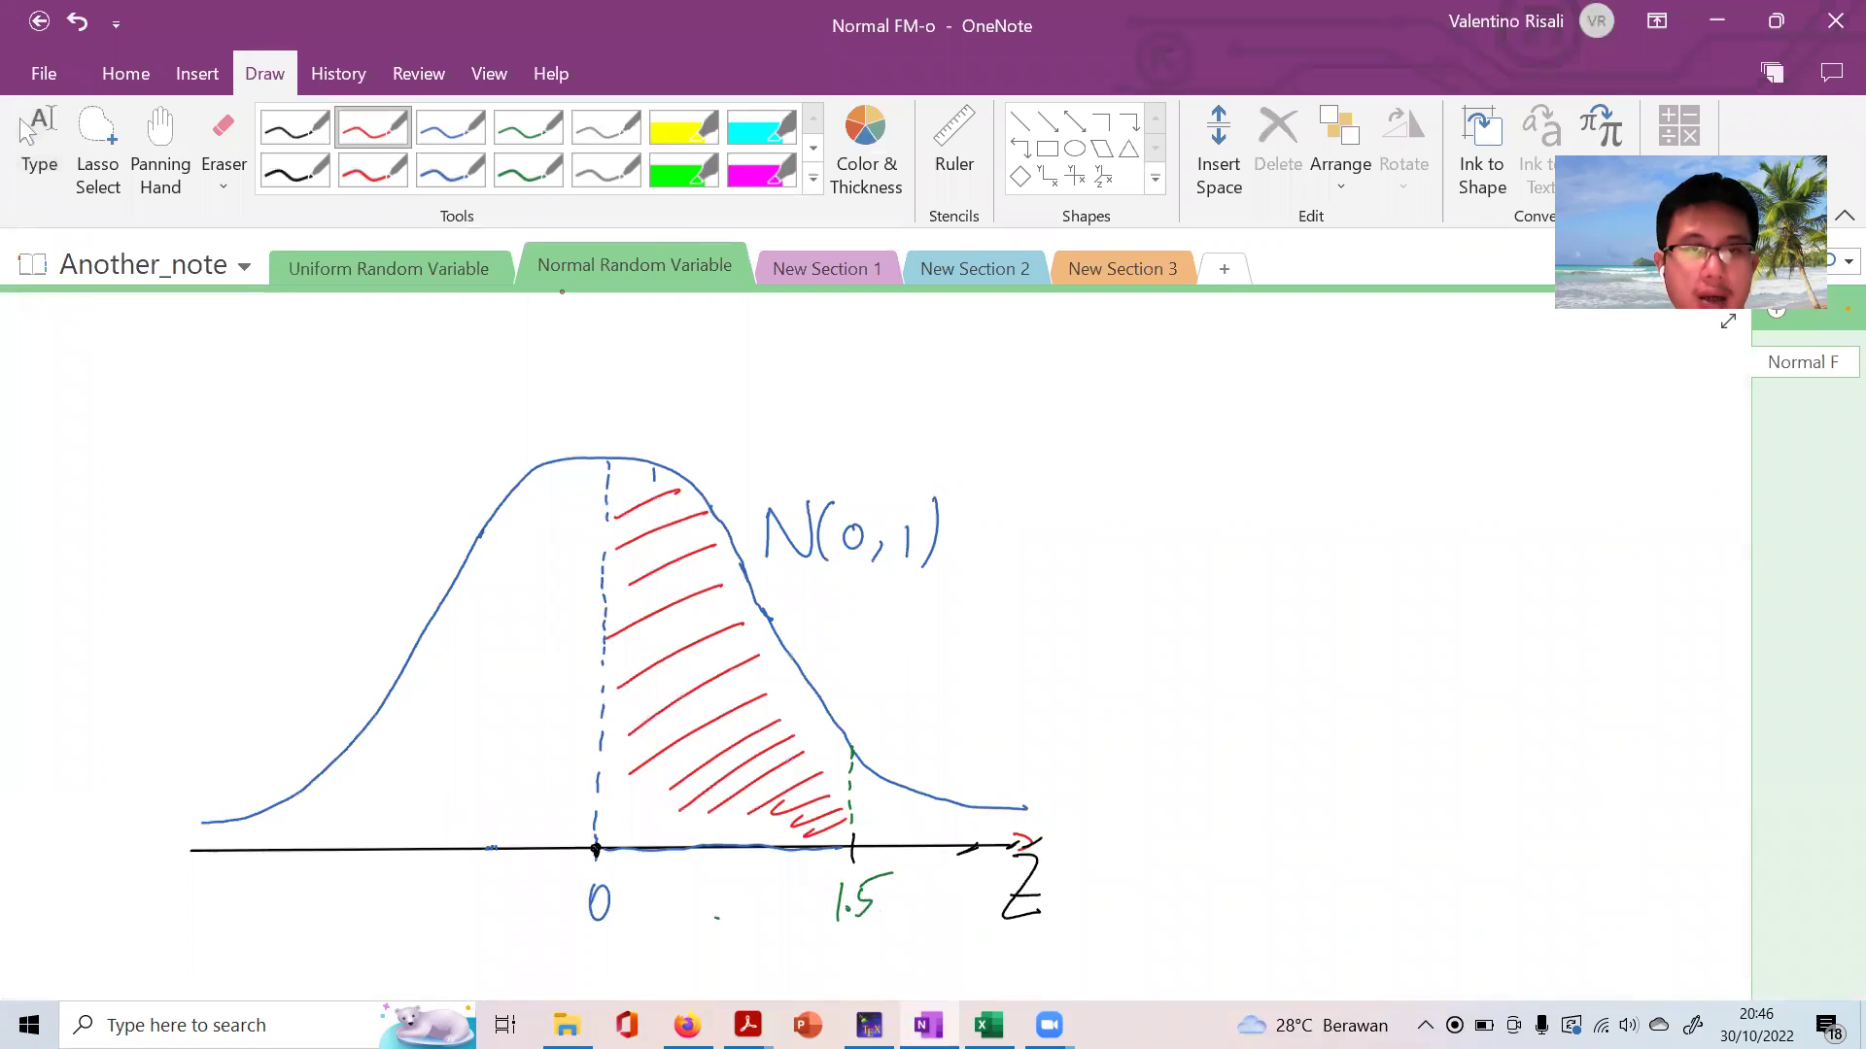
{"action": "left_click", "coordinate": [303, 155]}
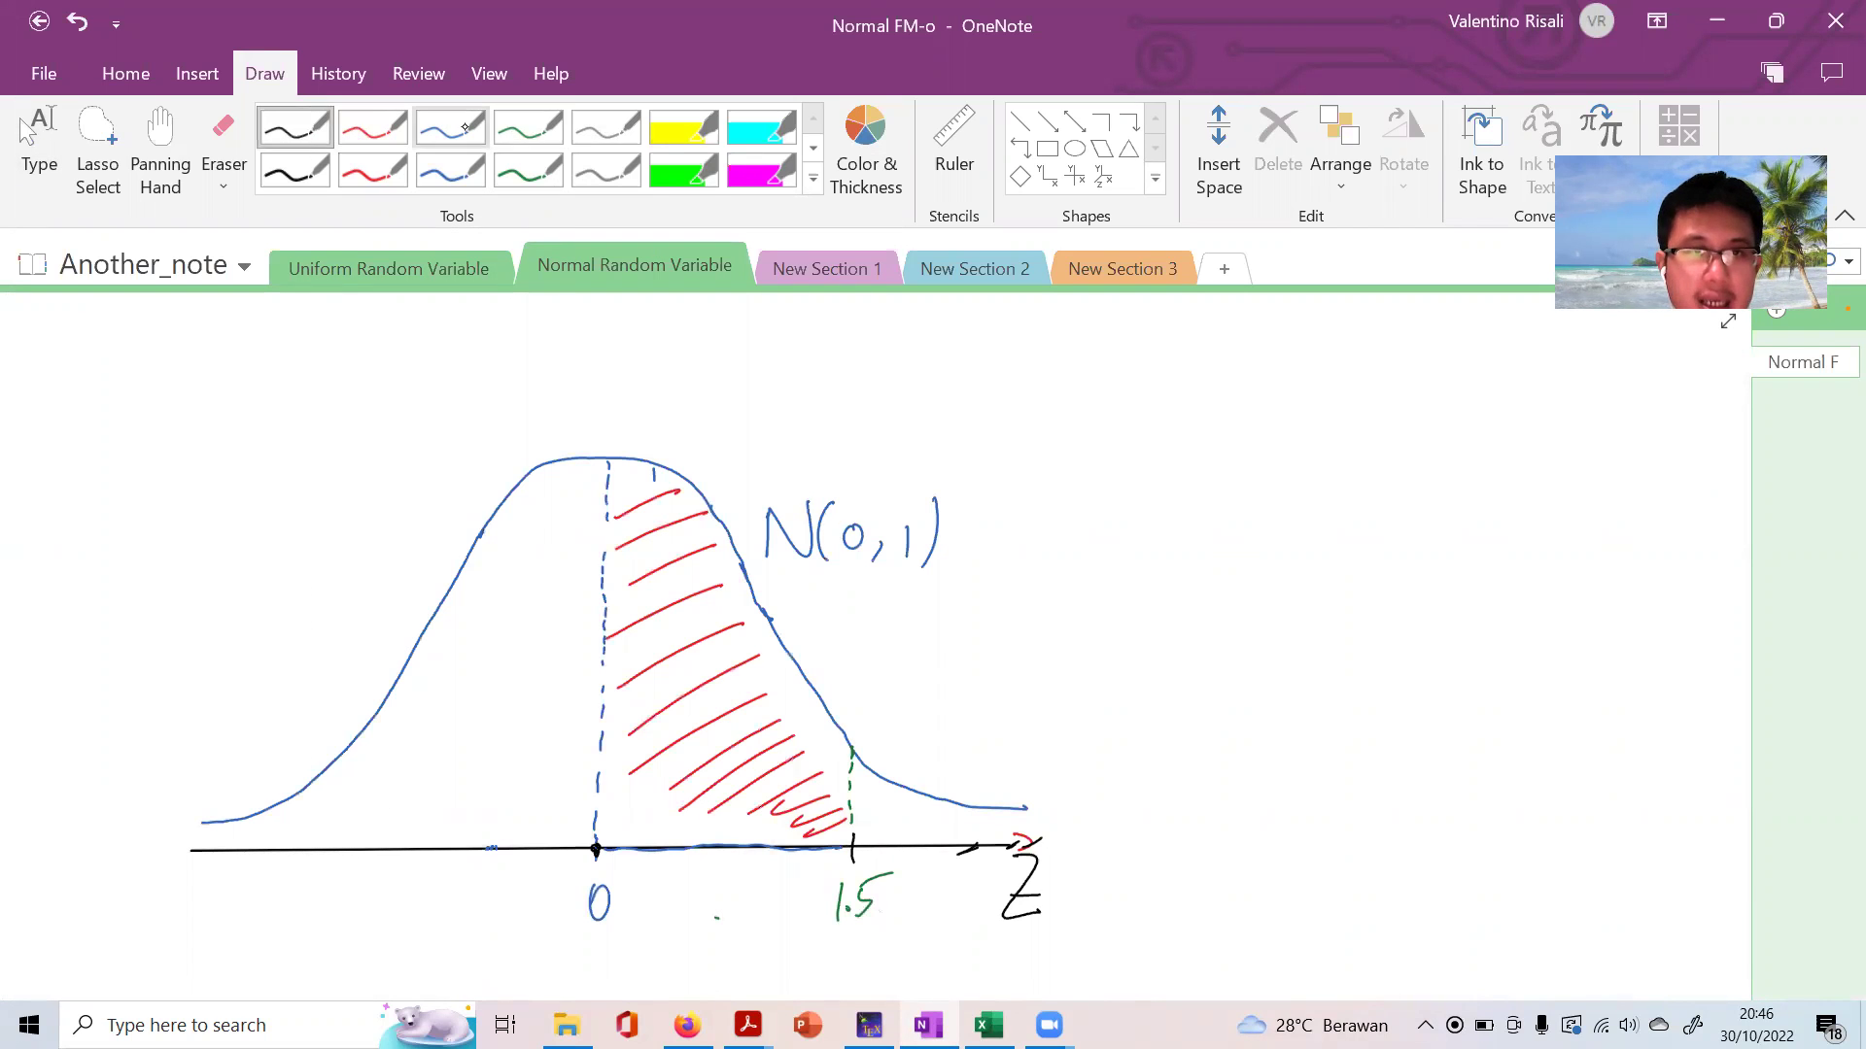
{"action": "left_click", "coordinate": [528, 127]}
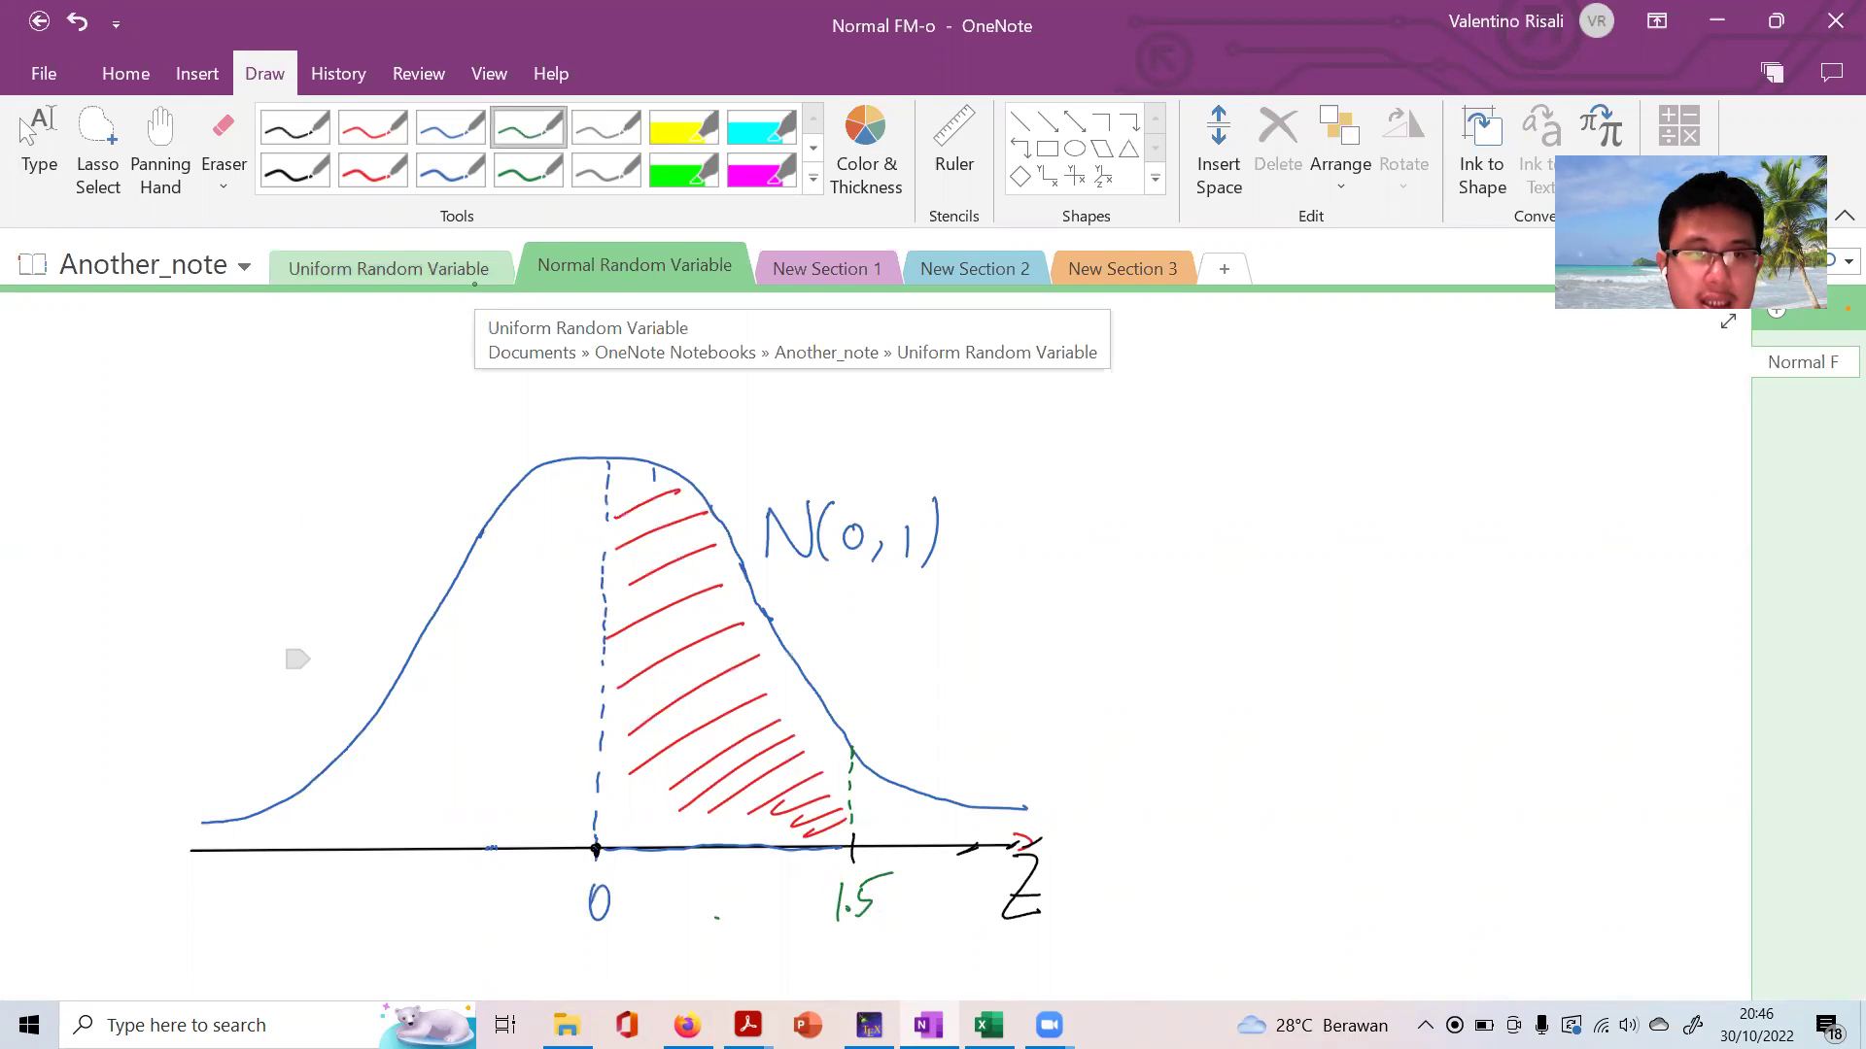
{"action": "left_click_drag", "start_coordinate": [440, 602], "coordinate": [433, 874]}
{"action": "left_click_drag", "start_coordinate": [393, 905], "coordinate": [418, 902]}
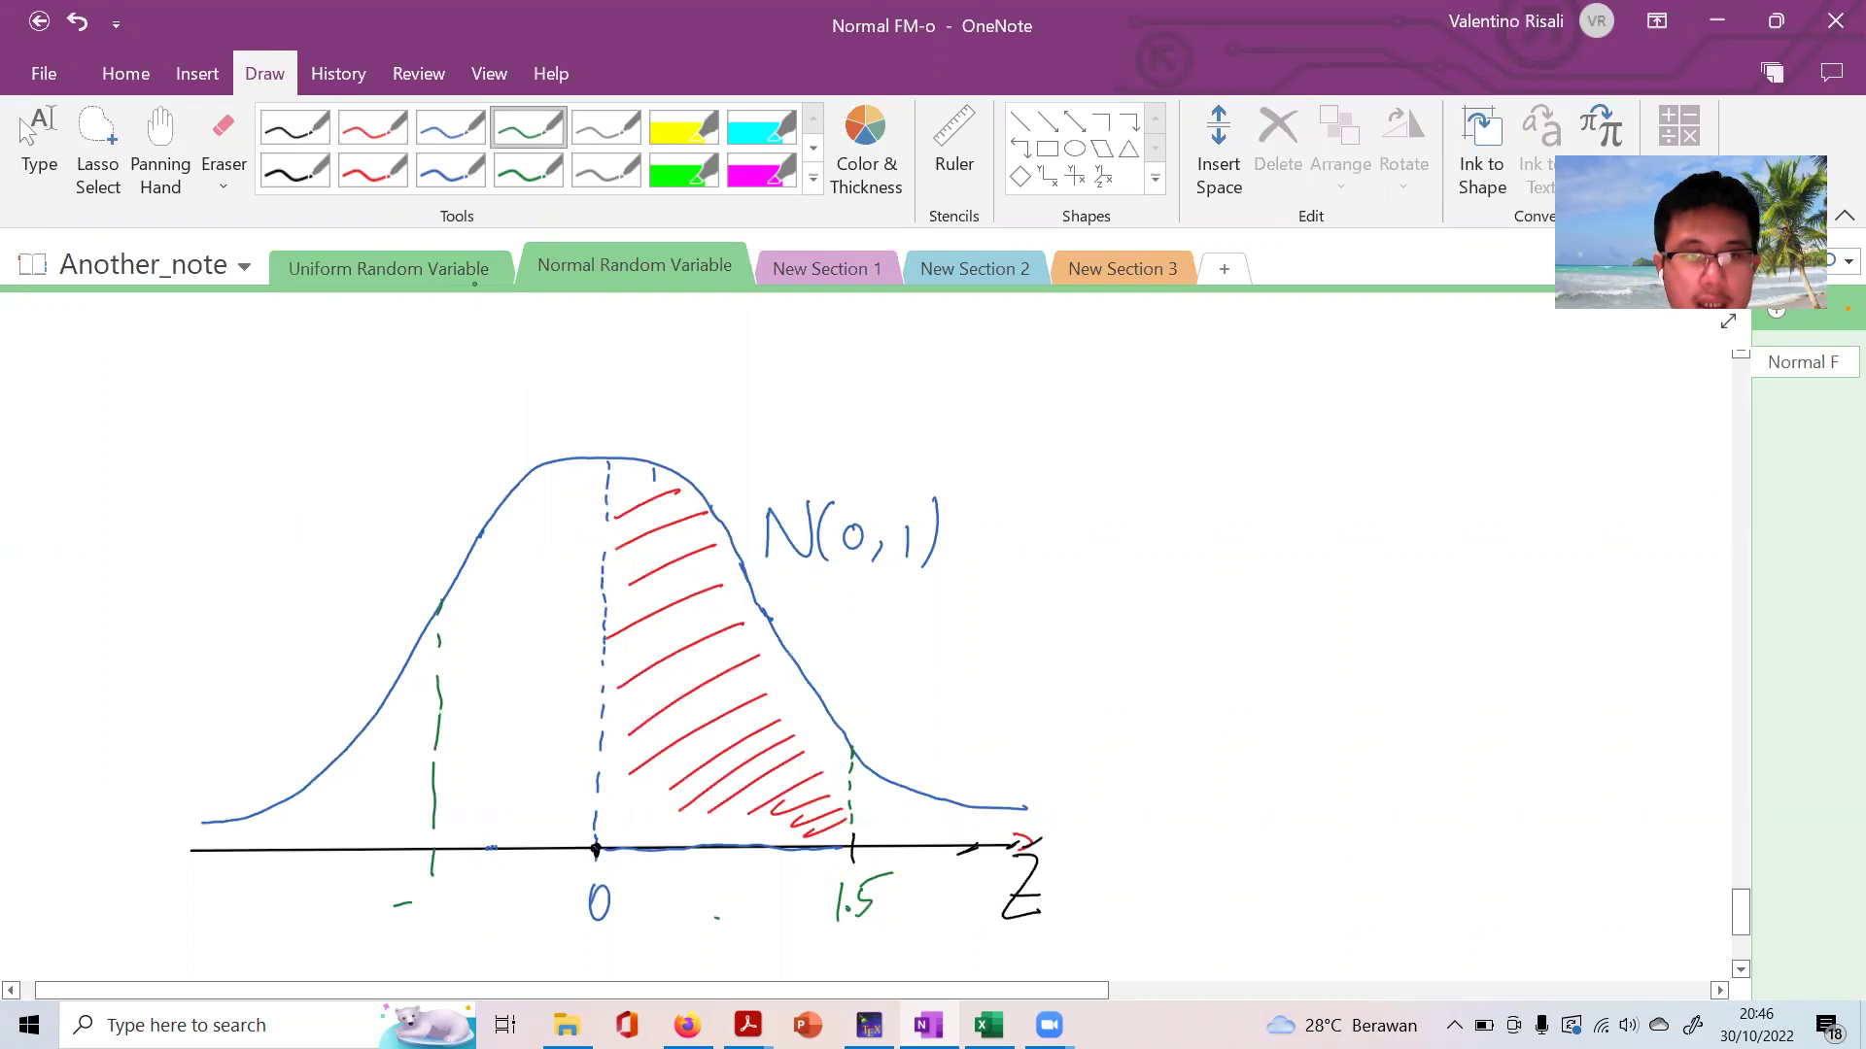
{"action": "left_click", "coordinate": [447, 913]}
{"action": "left_click_drag", "start_coordinate": [463, 894], "coordinate": [486, 917]}
Hatch the left tail below -1.2 in black, up to the -1.2 line
{"action": "left_click", "coordinate": [302, 128]}
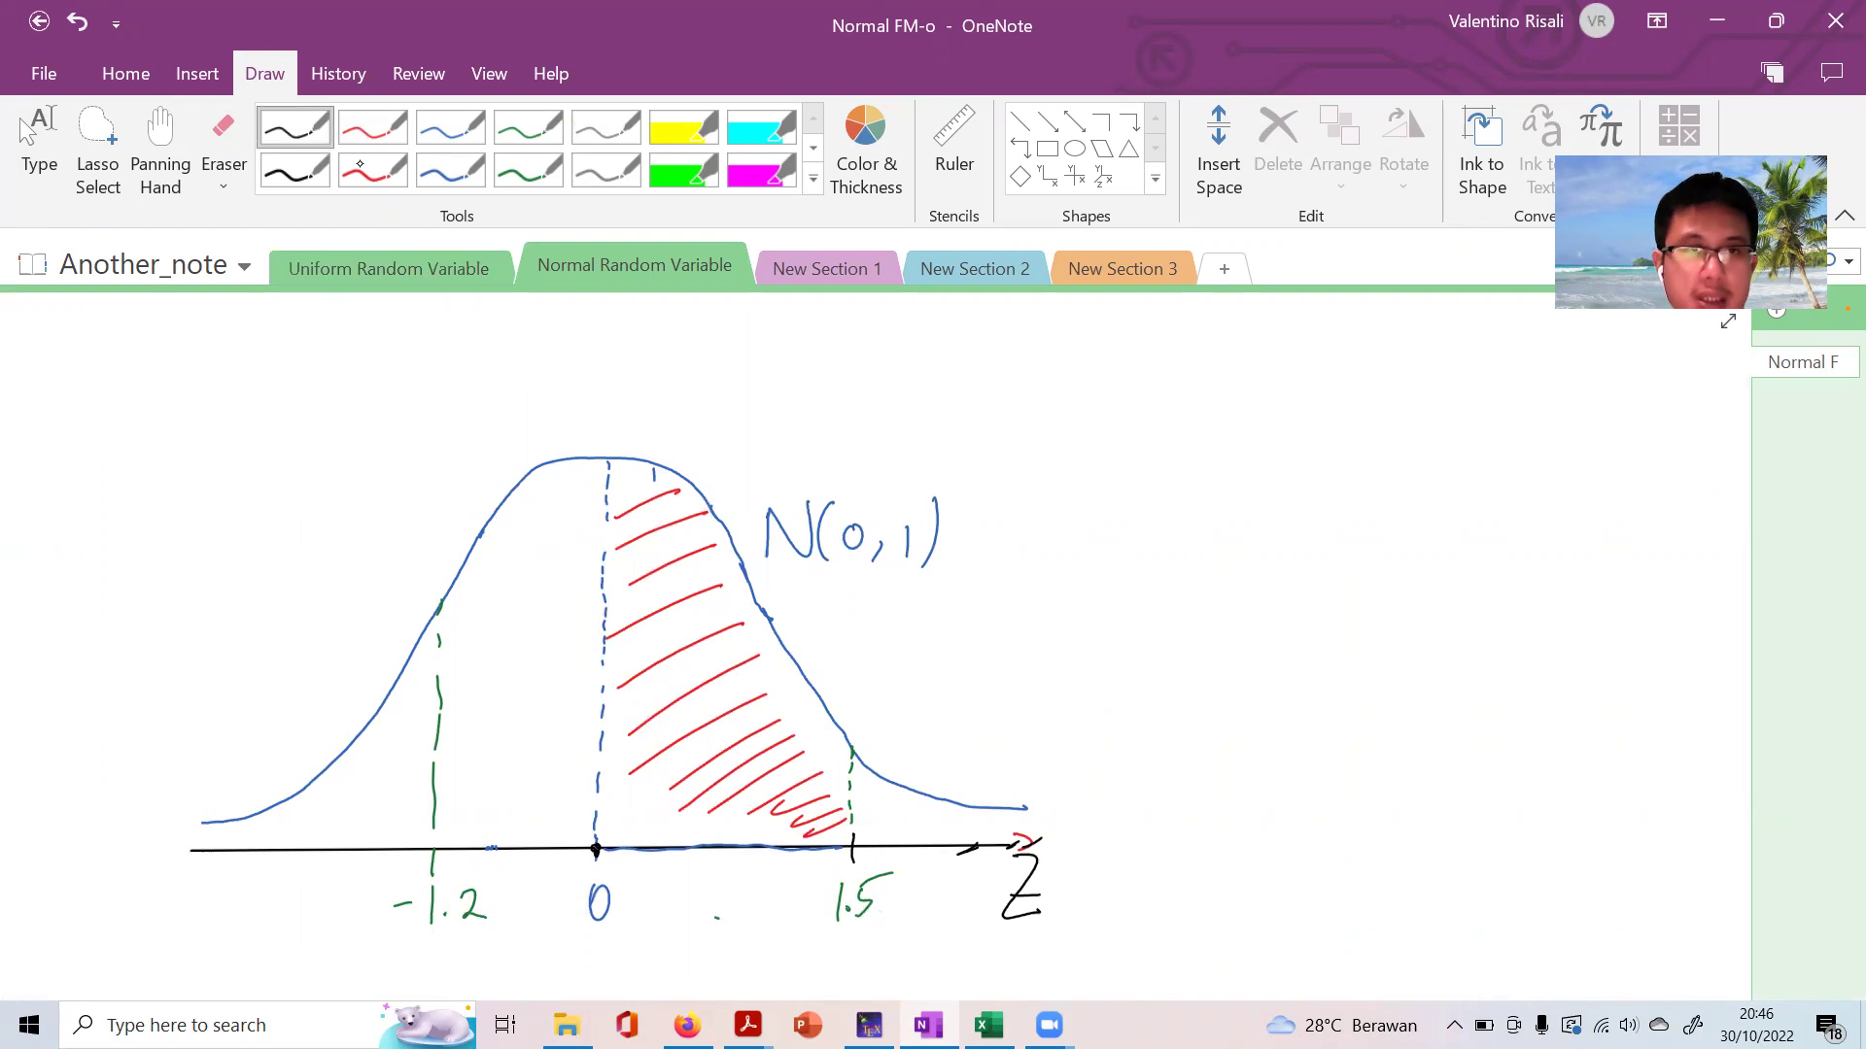
{"action": "left_click", "coordinate": [373, 127]}
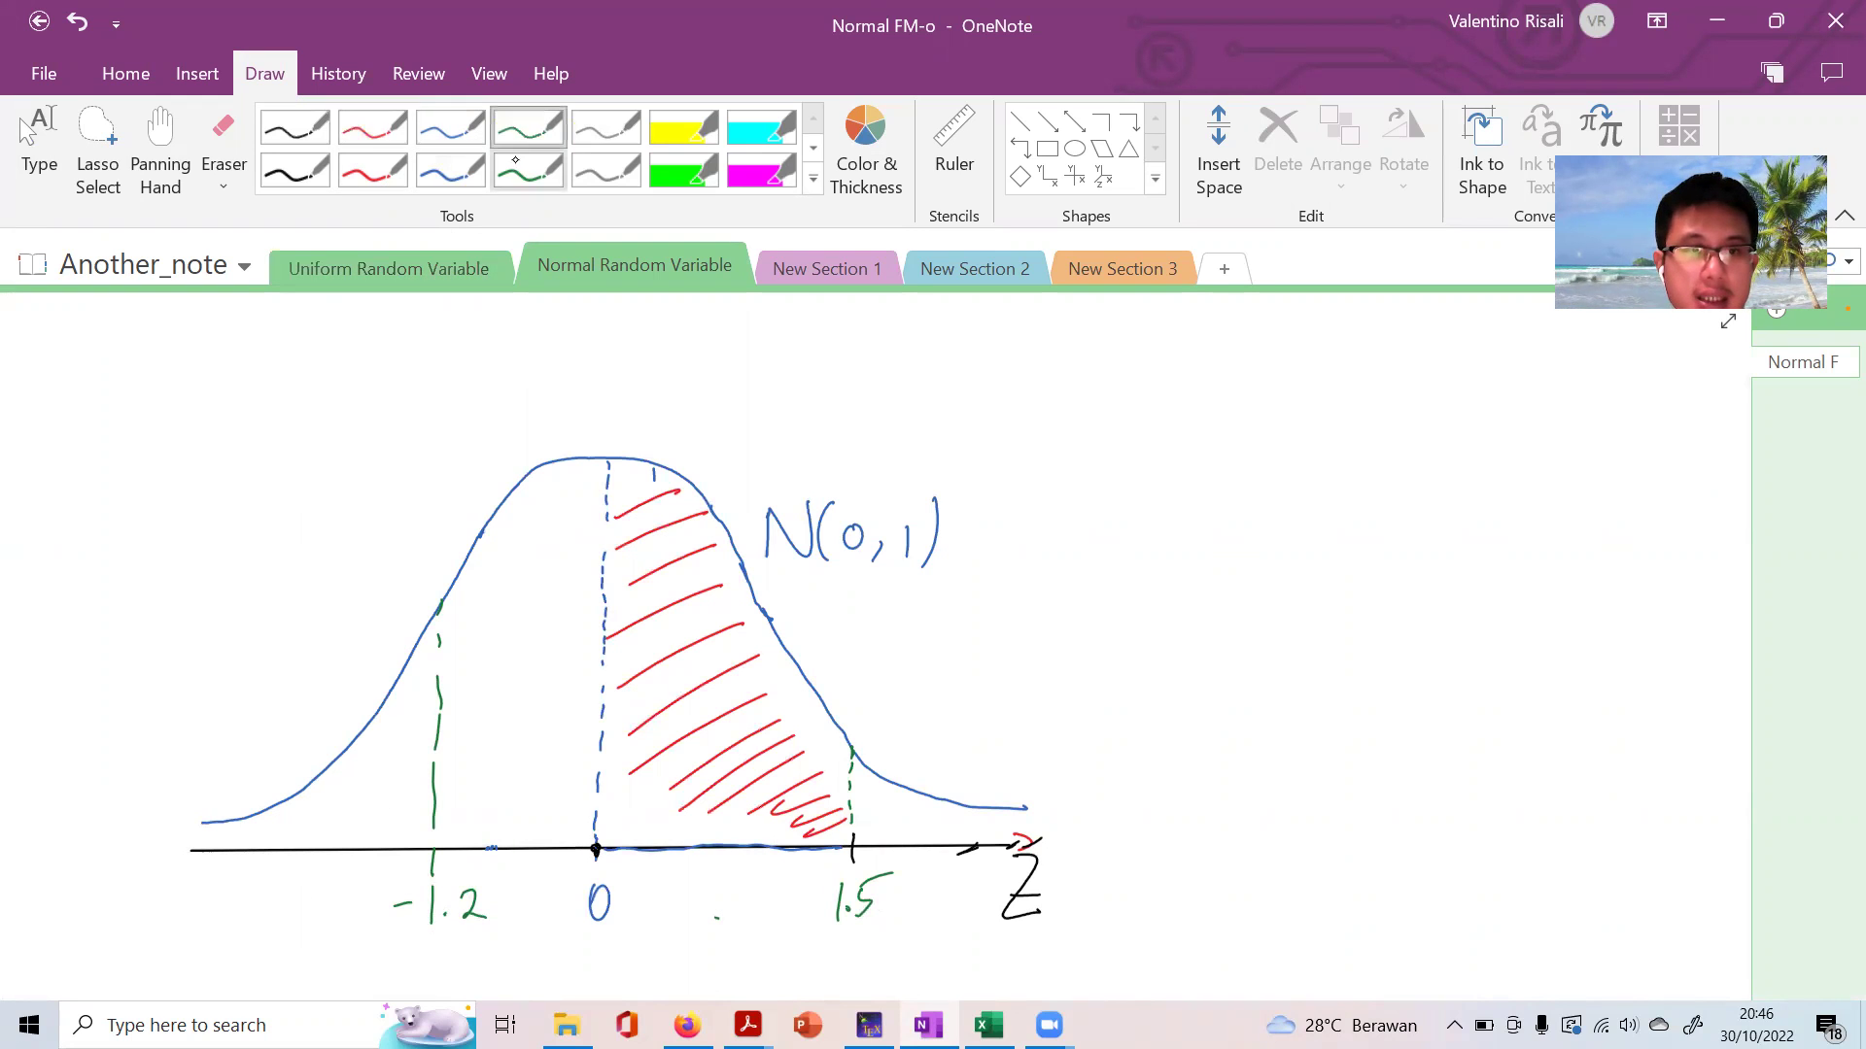
{"action": "left_click", "coordinate": [294, 128]}
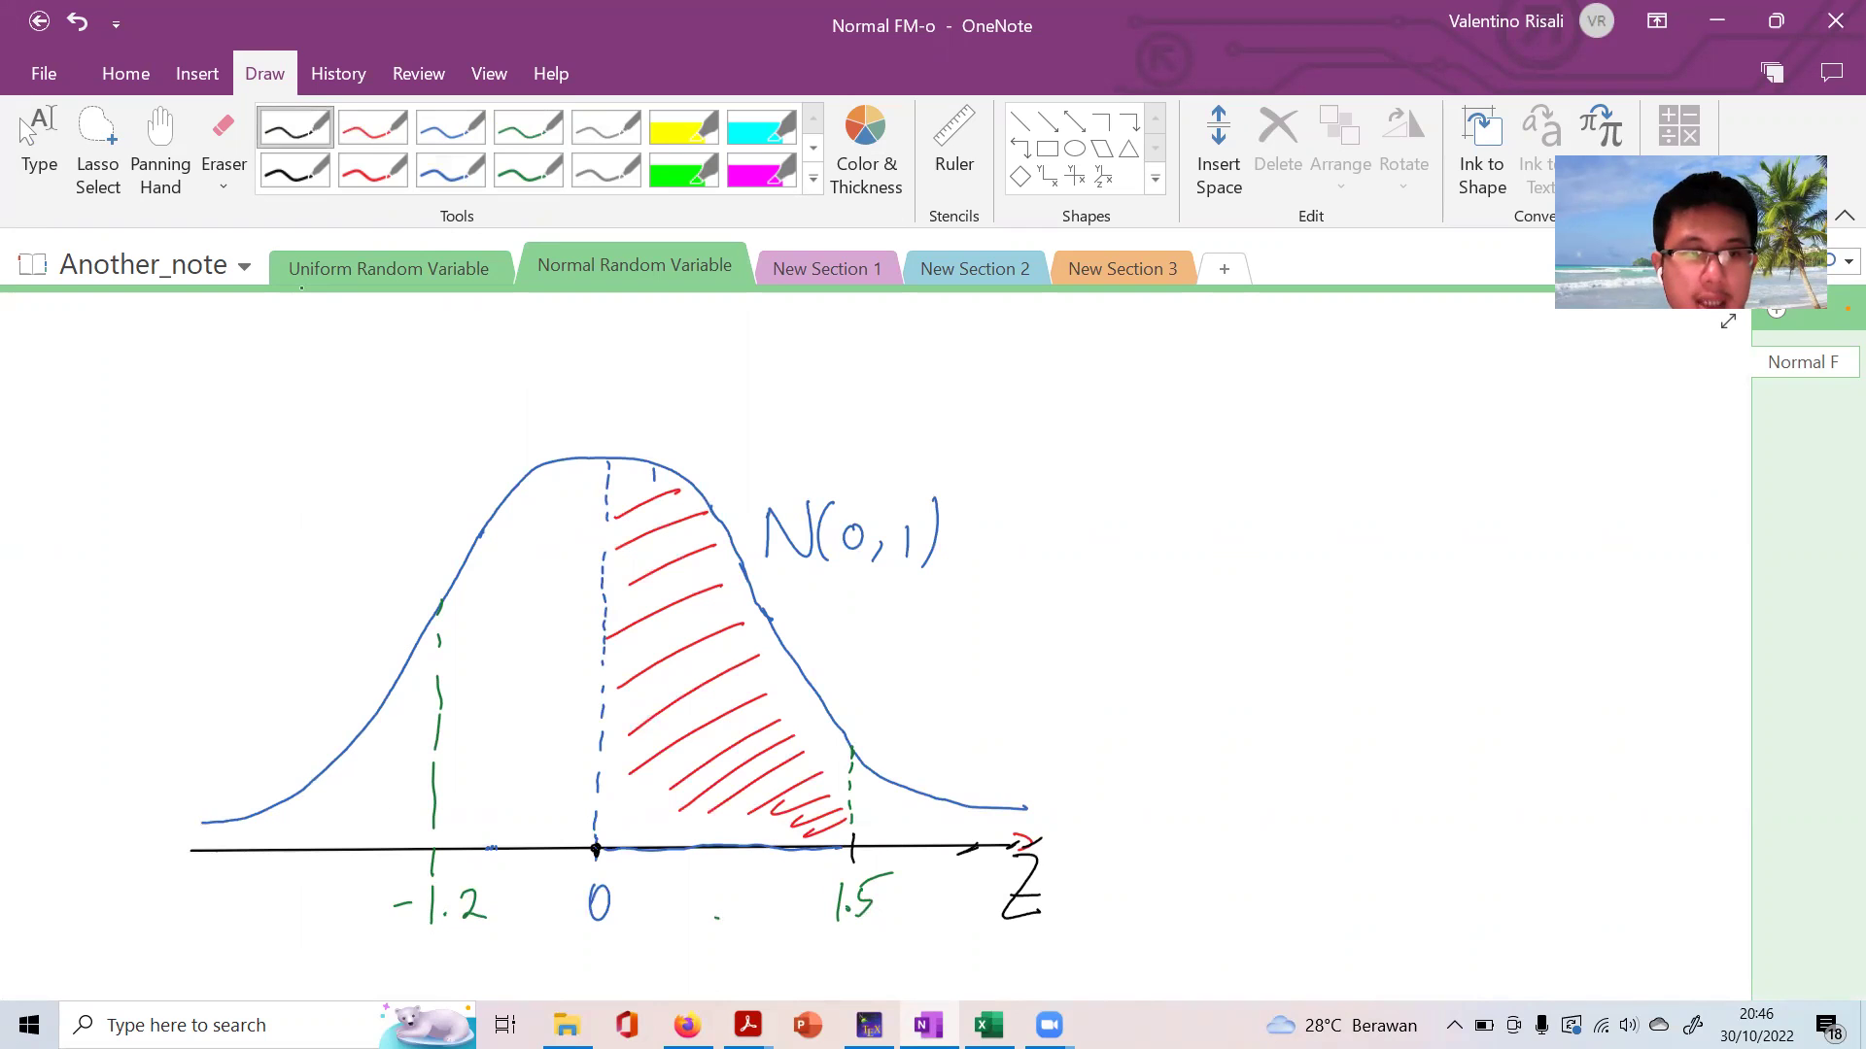
{"action": "left_click_drag", "start_coordinate": [196, 831], "coordinate": [188, 851]}
{"action": "left_click_drag", "start_coordinate": [204, 832], "coordinate": [206, 852]}
{"action": "left_click_drag", "start_coordinate": [238, 821], "coordinate": [237, 841]}
{"action": "left_click_drag", "start_coordinate": [271, 807], "coordinate": [251, 843]}
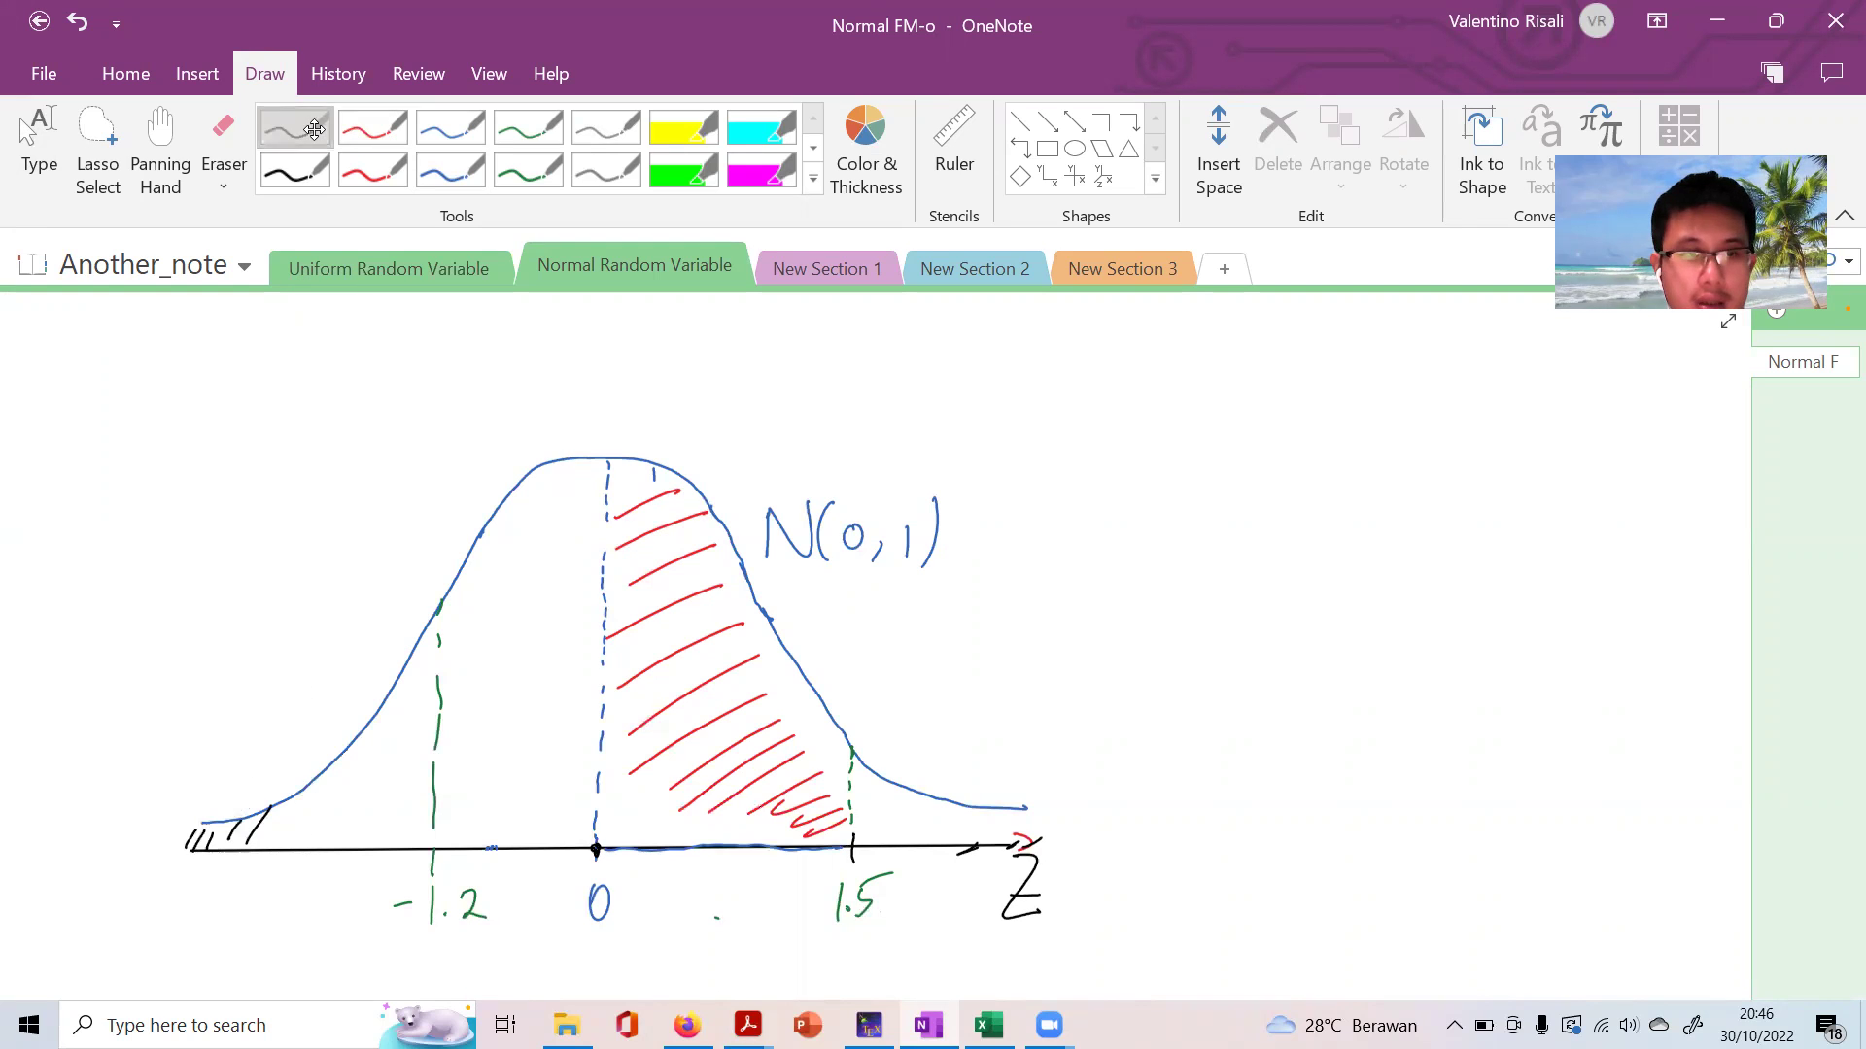
{"action": "mouse_move", "coordinate": [290, 804]}
{"action": "left_mouse_down"}
{"action": "mouse_move", "coordinate": [277, 842]}
{"action": "mouse_move", "coordinate": [300, 842]}
{"action": "left_mouse_up"}
{"action": "left_click_drag", "start_coordinate": [355, 768], "coordinate": [345, 826]}
{"action": "mouse_move", "coordinate": [384, 746]}
{"action": "left_mouse_down"}
{"action": "mouse_move", "coordinate": [371, 826]}
{"action": "mouse_move", "coordinate": [396, 824]}
{"action": "left_mouse_up"}
{"action": "left_click_drag", "start_coordinate": [427, 738], "coordinate": [410, 816]}
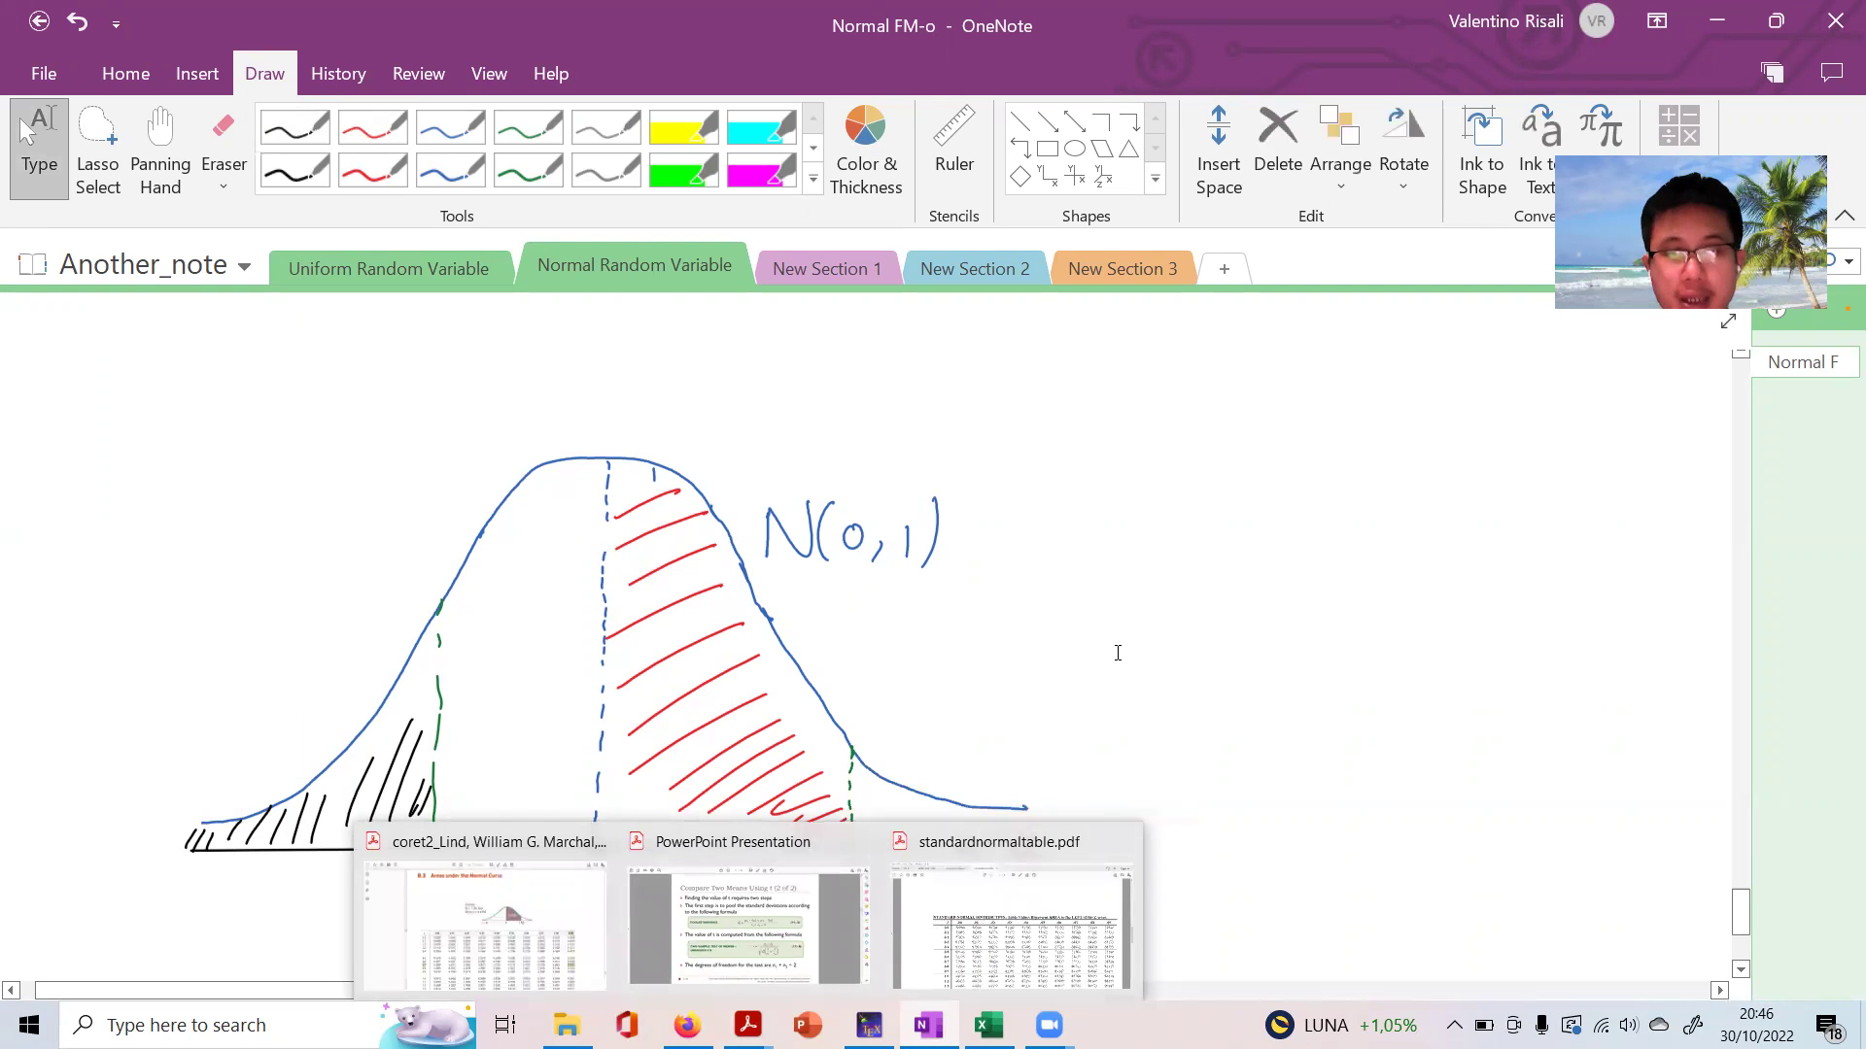
Stroke-erase the red hatching and green line between 0 and 1.5, keeping the black tail
{"action": "left_click", "coordinate": [1117, 653]}
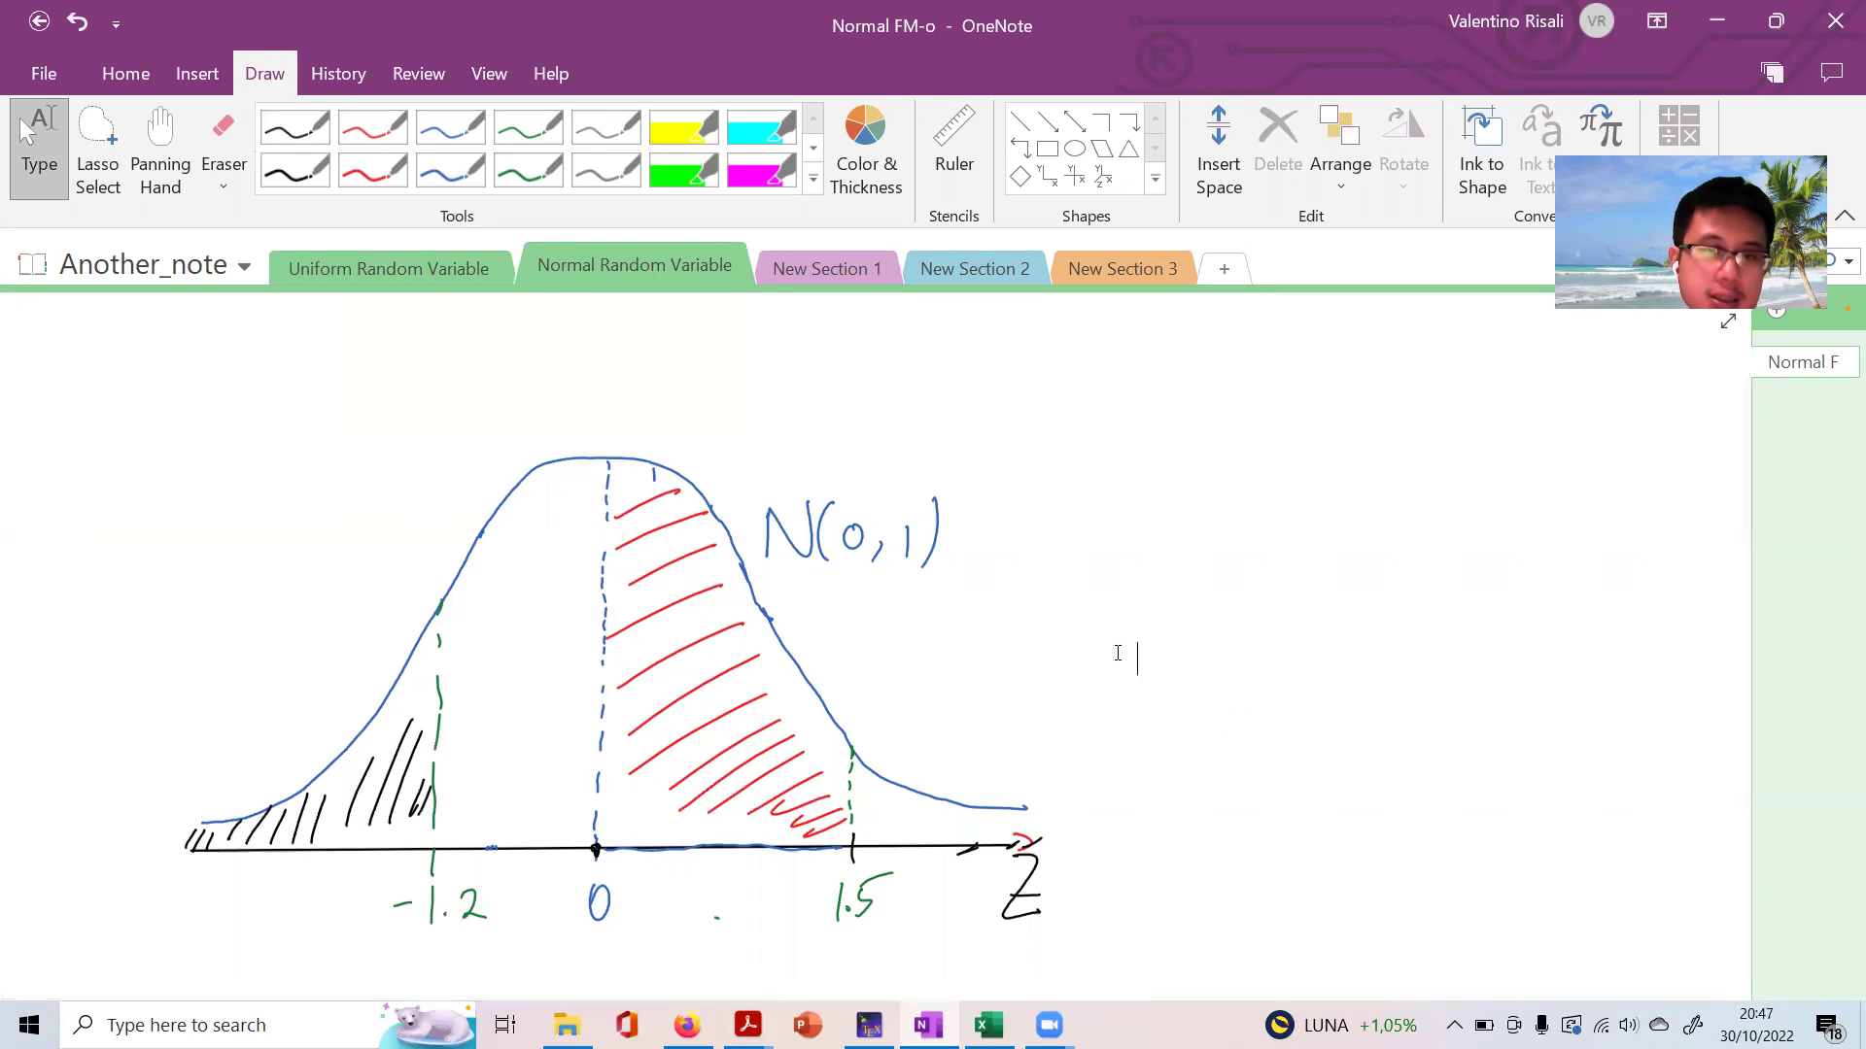
{"action": "left_click", "coordinate": [222, 184]}
{"action": "left_click", "coordinate": [290, 329]}
{"action": "mouse_move", "coordinate": [660, 500]}
{"action": "left_mouse_down"}
{"action": "mouse_move", "coordinate": [680, 671]}
{"action": "mouse_move", "coordinate": [768, 806]}
{"action": "mouse_move", "coordinate": [848, 819]}
{"action": "left_mouse_up"}
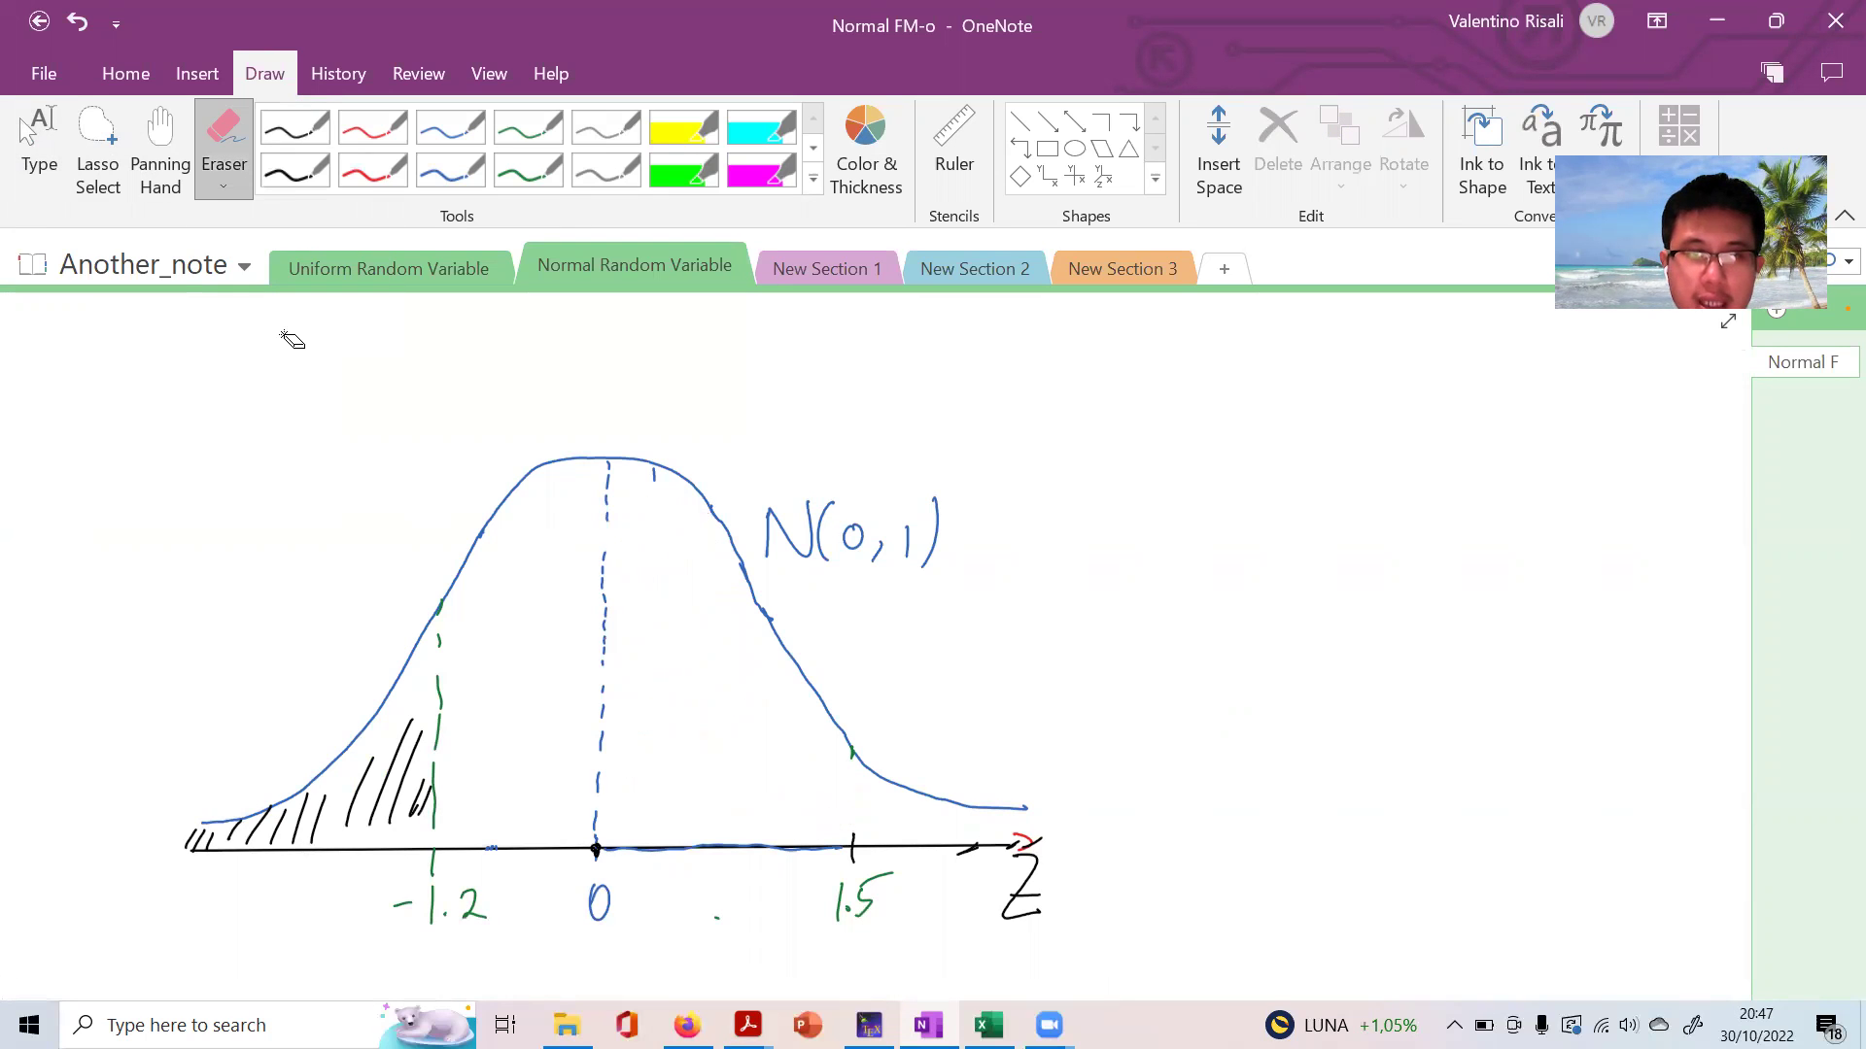
{"action": "left_click", "coordinate": [295, 126]}
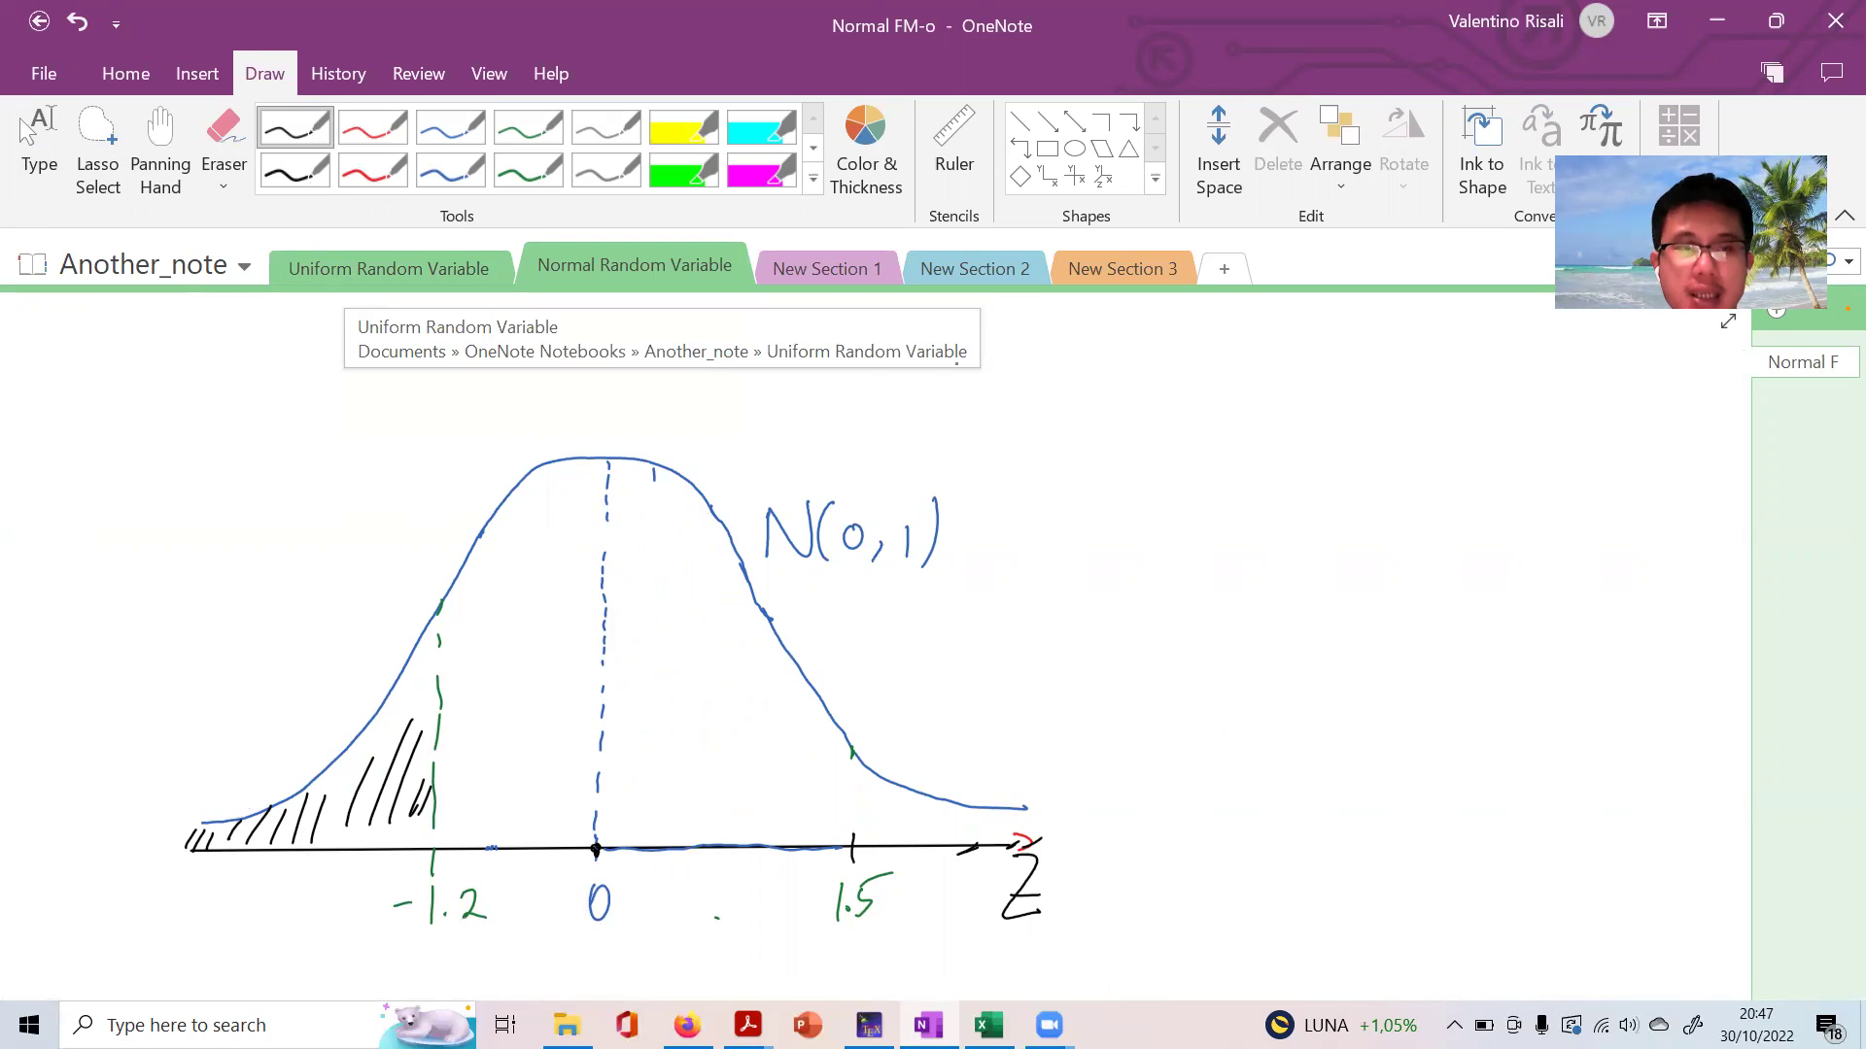
Write P(Z > -1.2) = 1 − beside the N(0,1) label, with '1 −' in blue
{"action": "mouse_move", "coordinate": [1077, 490]}
{"action": "left_mouse_down"}
{"action": "mouse_move", "coordinate": [1074, 558]}
{"action": "mouse_move", "coordinate": [1078, 530]}
{"action": "left_mouse_up"}
{"action": "left_click_drag", "start_coordinate": [1132, 486], "coordinate": [1125, 564]}
{"action": "left_click_drag", "start_coordinate": [1142, 498], "coordinate": [1199, 560]}
{"action": "left_click", "coordinate": [1306, 547]}
{"action": "left_click_drag", "start_coordinate": [1321, 530], "coordinate": [1342, 556]}
{"action": "left_click_drag", "start_coordinate": [1378, 496], "coordinate": [1355, 580]}
{"action": "left_click_drag", "start_coordinate": [1055, 634], "coordinate": [1075, 636]}
{"action": "left_click_drag", "start_coordinate": [1058, 645], "coordinate": [1077, 647]}
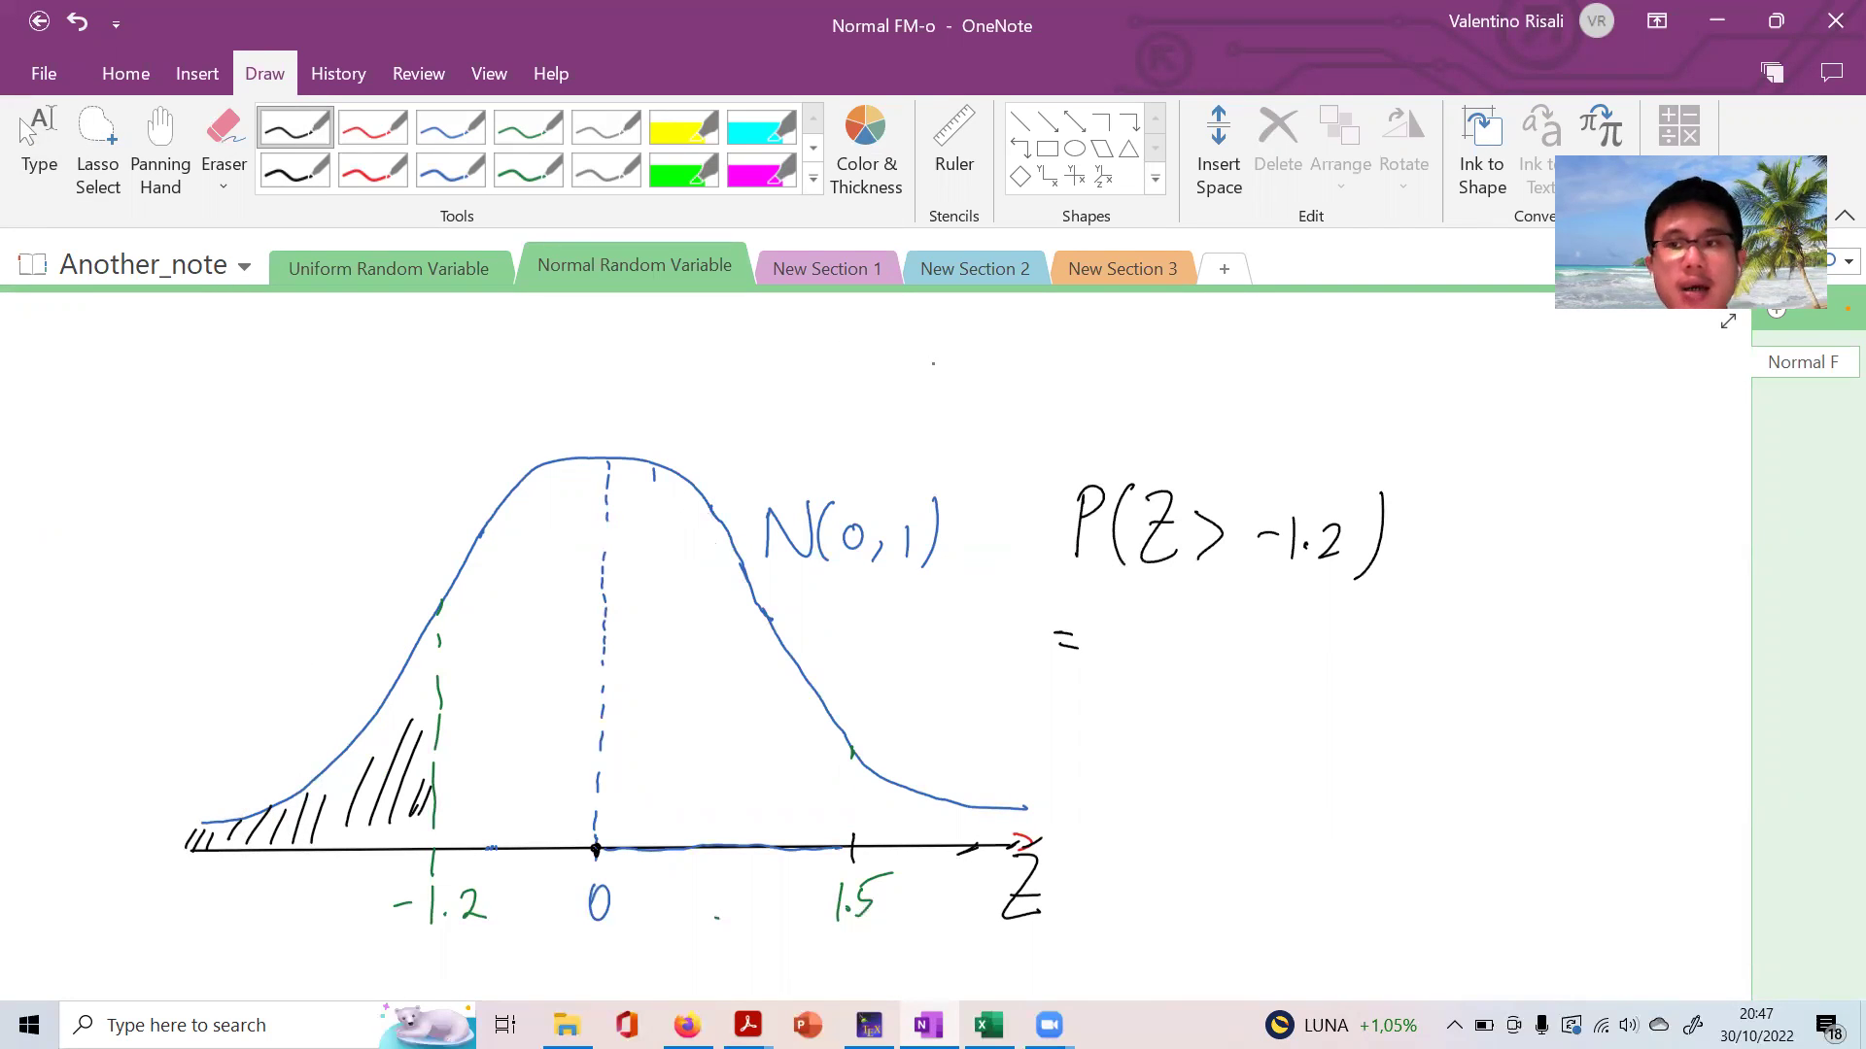
{"action": "left_click", "coordinate": [450, 126]}
{"action": "mouse_move", "coordinate": [1120, 627]}
{"action": "left_mouse_down"}
{"action": "mouse_move", "coordinate": [1118, 664]}
{"action": "mouse_move", "coordinate": [1177, 643]}
{"action": "left_mouse_up"}
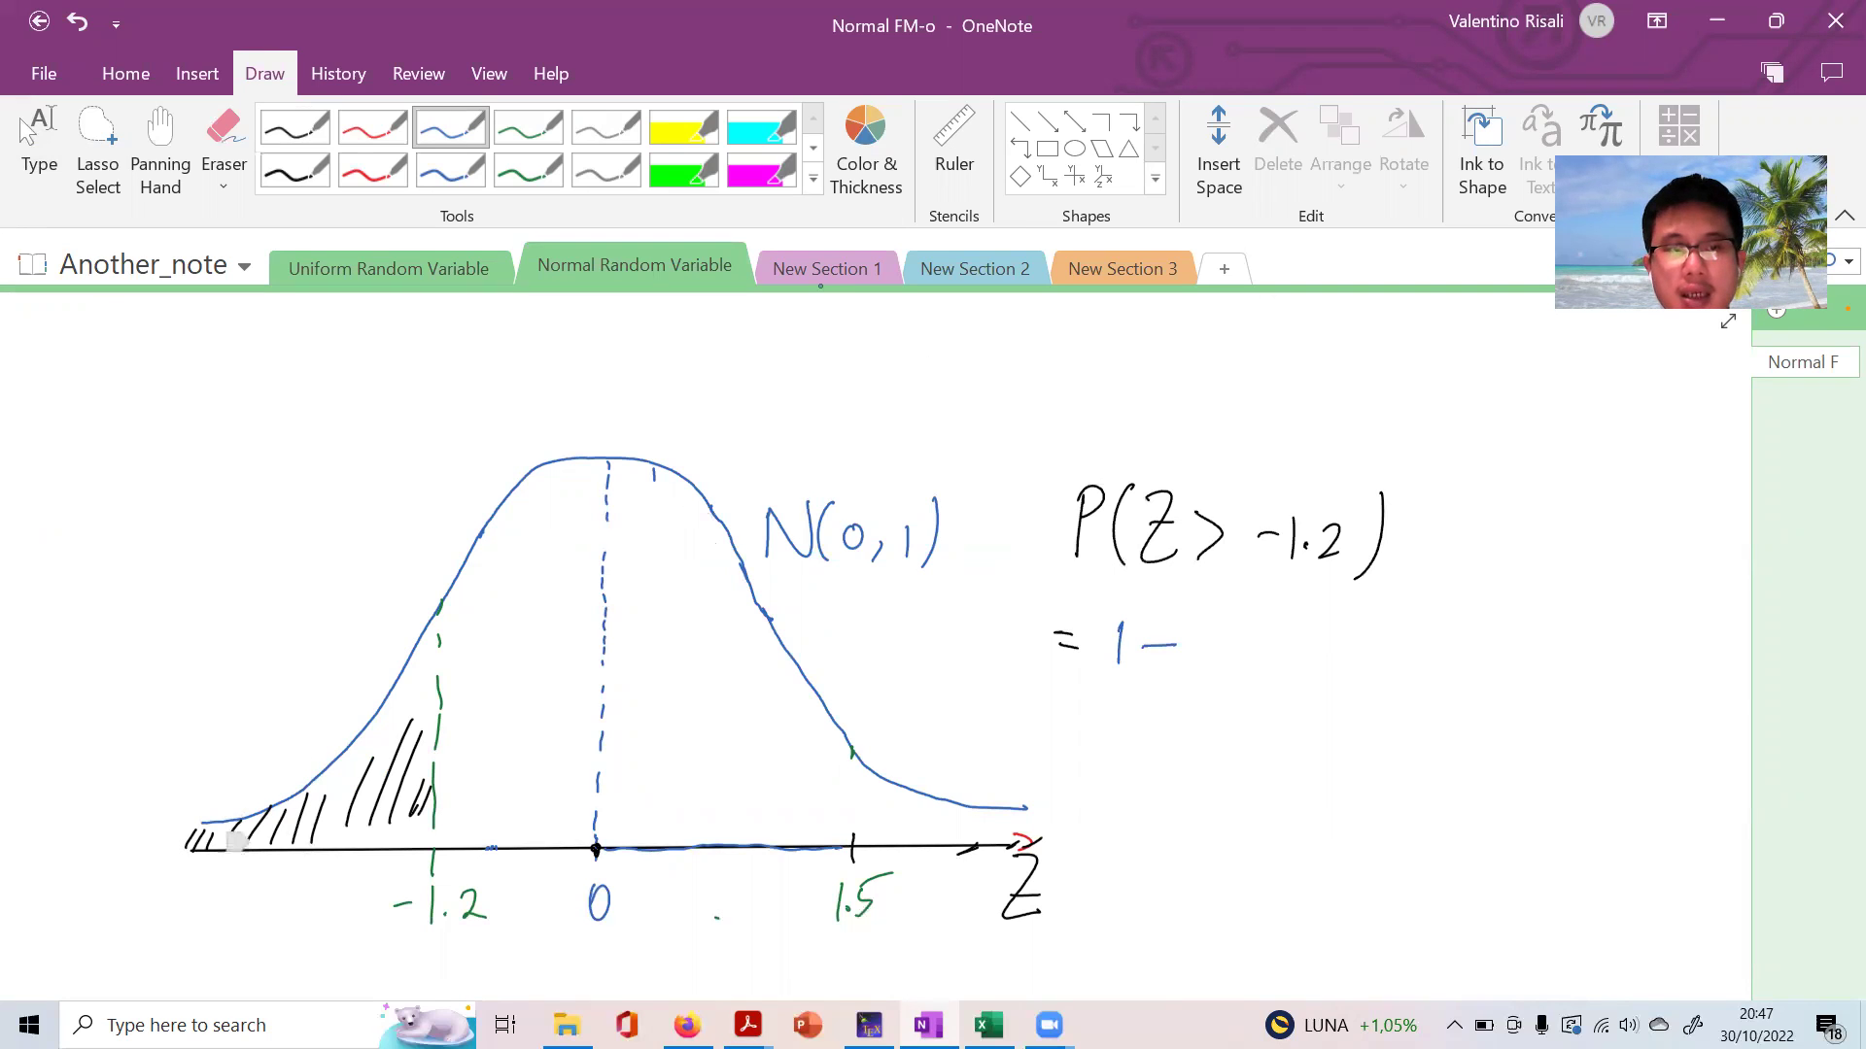
Draw a black hatched box after '1 −' to stand for the left-tail area
{"action": "left_click", "coordinate": [292, 119]}
{"action": "left_click_drag", "start_coordinate": [1220, 601], "coordinate": [1222, 671]}
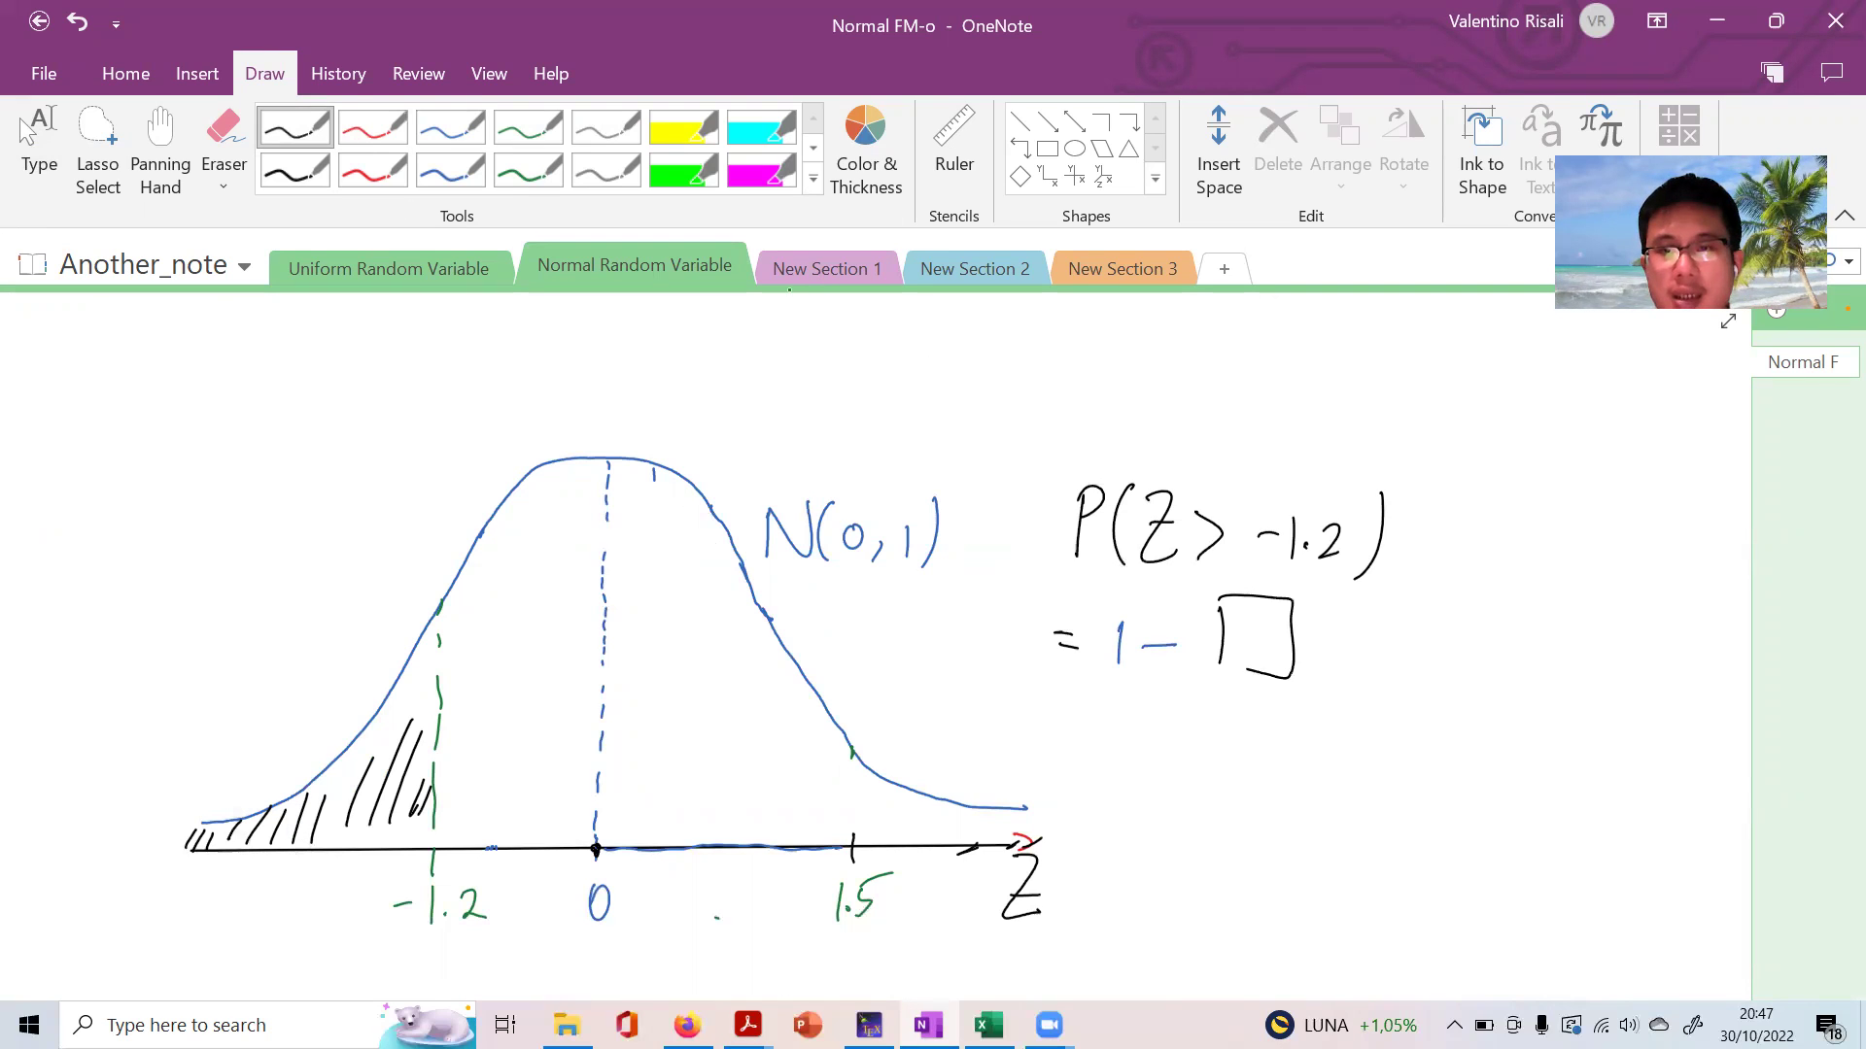
{"action": "left_click_drag", "start_coordinate": [1248, 604], "coordinate": [1222, 657]}
{"action": "left_click_drag", "start_coordinate": [1273, 603], "coordinate": [1255, 670]}
{"action": "left_click_drag", "start_coordinate": [1285, 639], "coordinate": [1270, 661]}
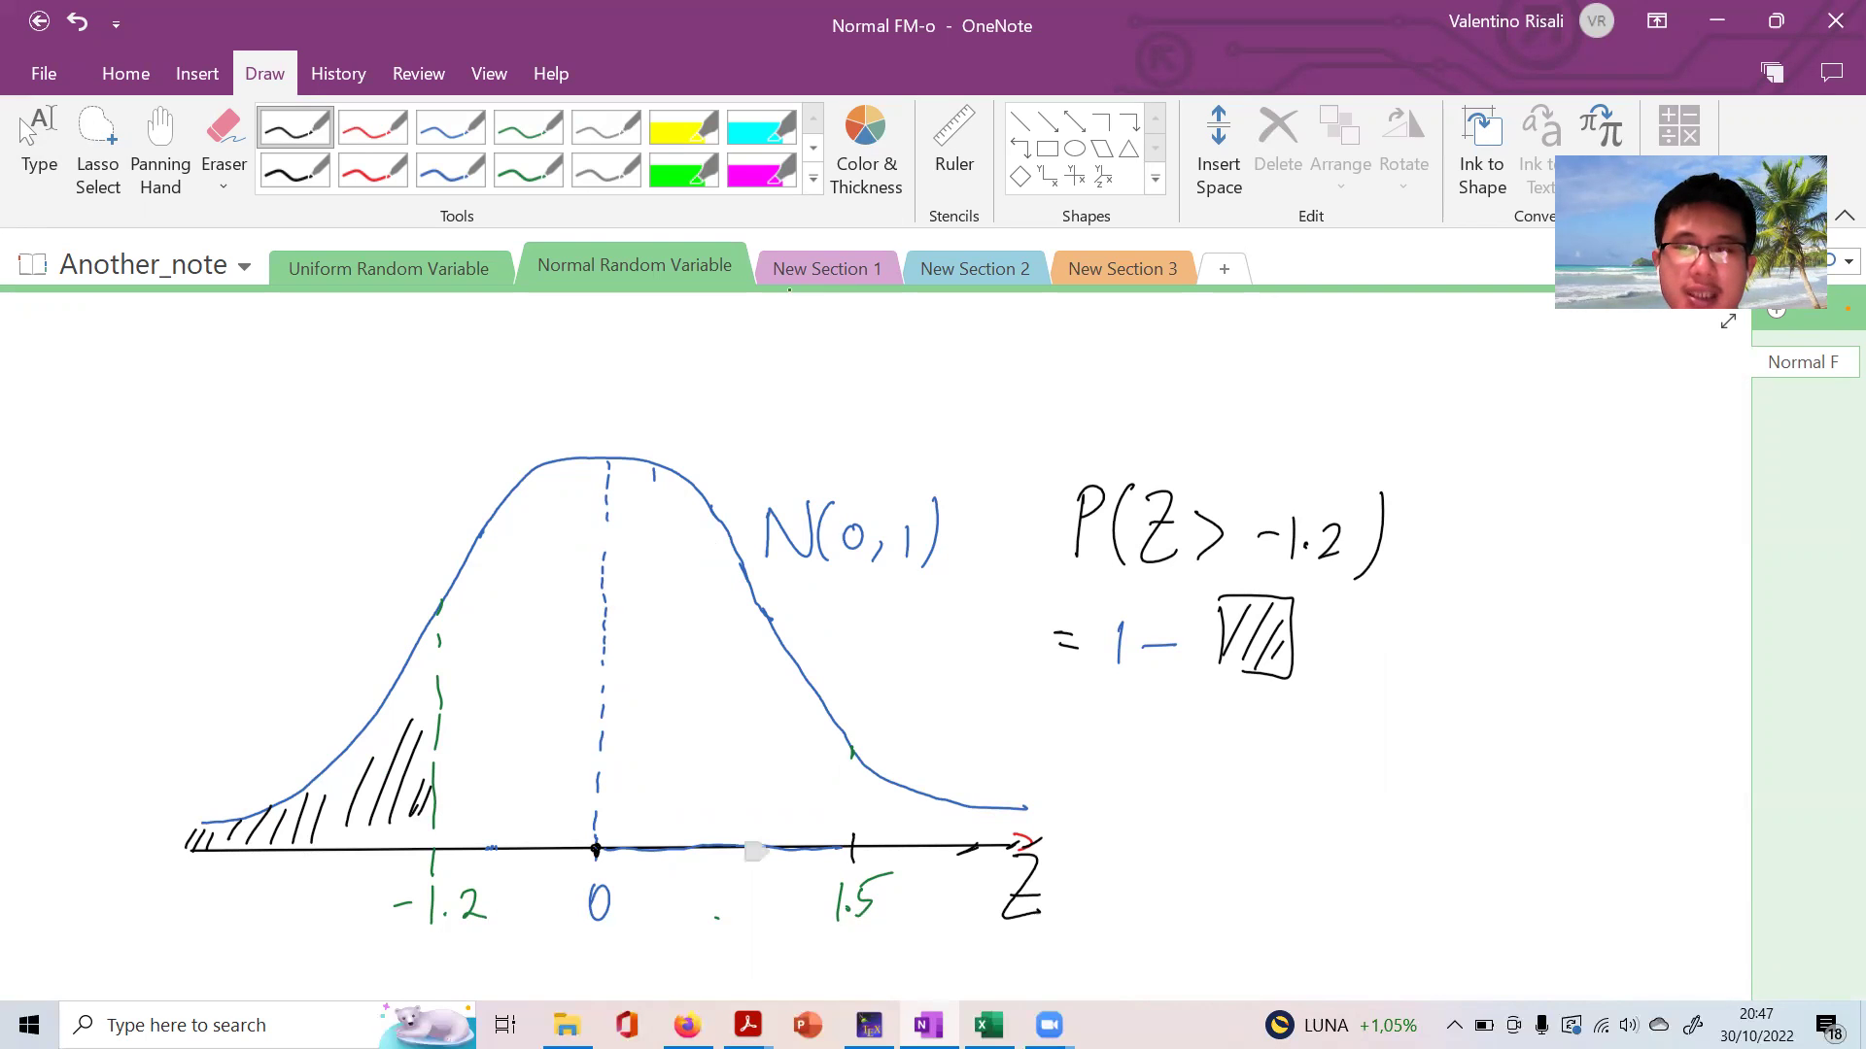
Lasso the P(Z > -1.2) working and move it up and to the right
{"action": "left_click", "coordinate": [116, 170]}
{"action": "mouse_move", "coordinate": [1226, 430]}
{"action": "left_mouse_down"}
{"action": "mouse_move", "coordinate": [1454, 748]}
{"action": "mouse_move", "coordinate": [1365, 418]}
{"action": "left_mouse_up"}
{"action": "mouse_move", "coordinate": [1206, 545]}
{"action": "left_mouse_down"}
{"action": "mouse_move", "coordinate": [1245, 458]}
{"action": "mouse_move", "coordinate": [1208, 443]}
{"action": "left_mouse_up"}
{"action": "left_click", "coordinate": [1210, 603]}
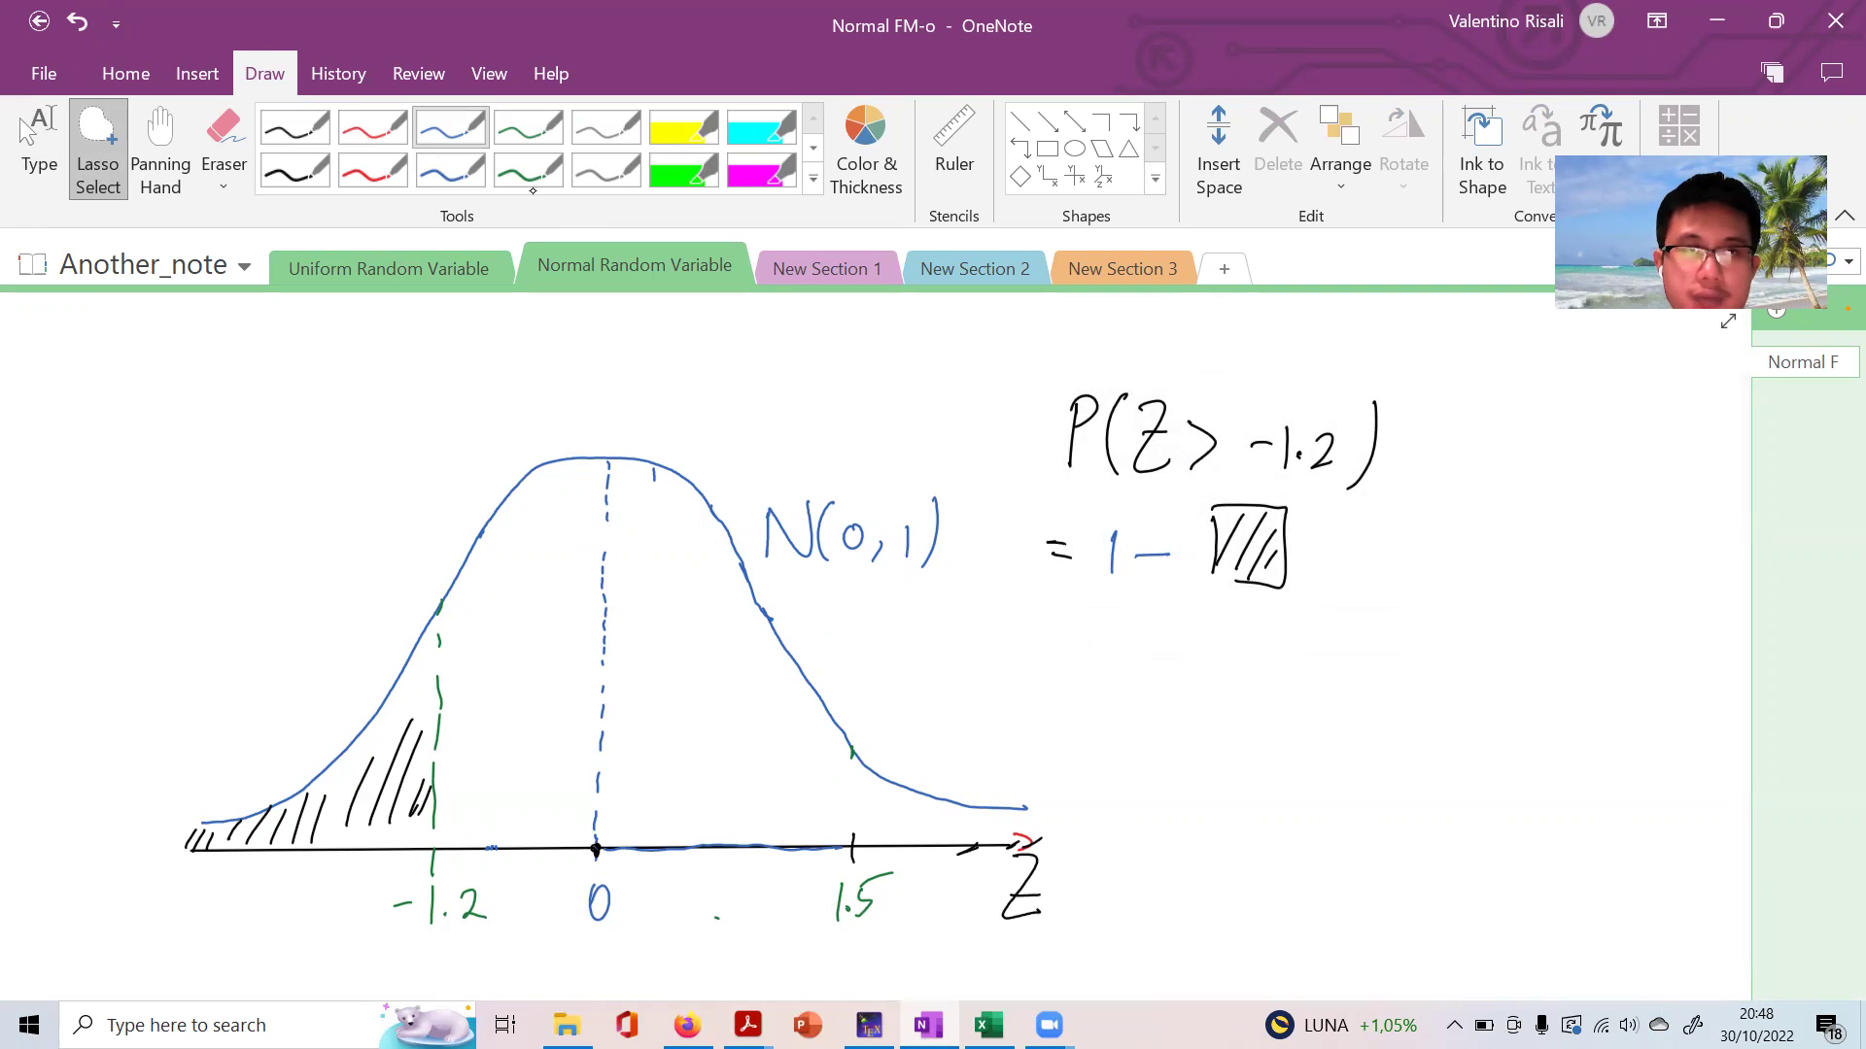
Start a new line reading '= 1' in blue ink beneath the working
{"action": "left_click", "coordinate": [450, 127]}
{"action": "left_click_drag", "start_coordinate": [1051, 651], "coordinate": [1072, 653]}
{"action": "left_click_drag", "start_coordinate": [1094, 634], "coordinate": [1098, 671]}
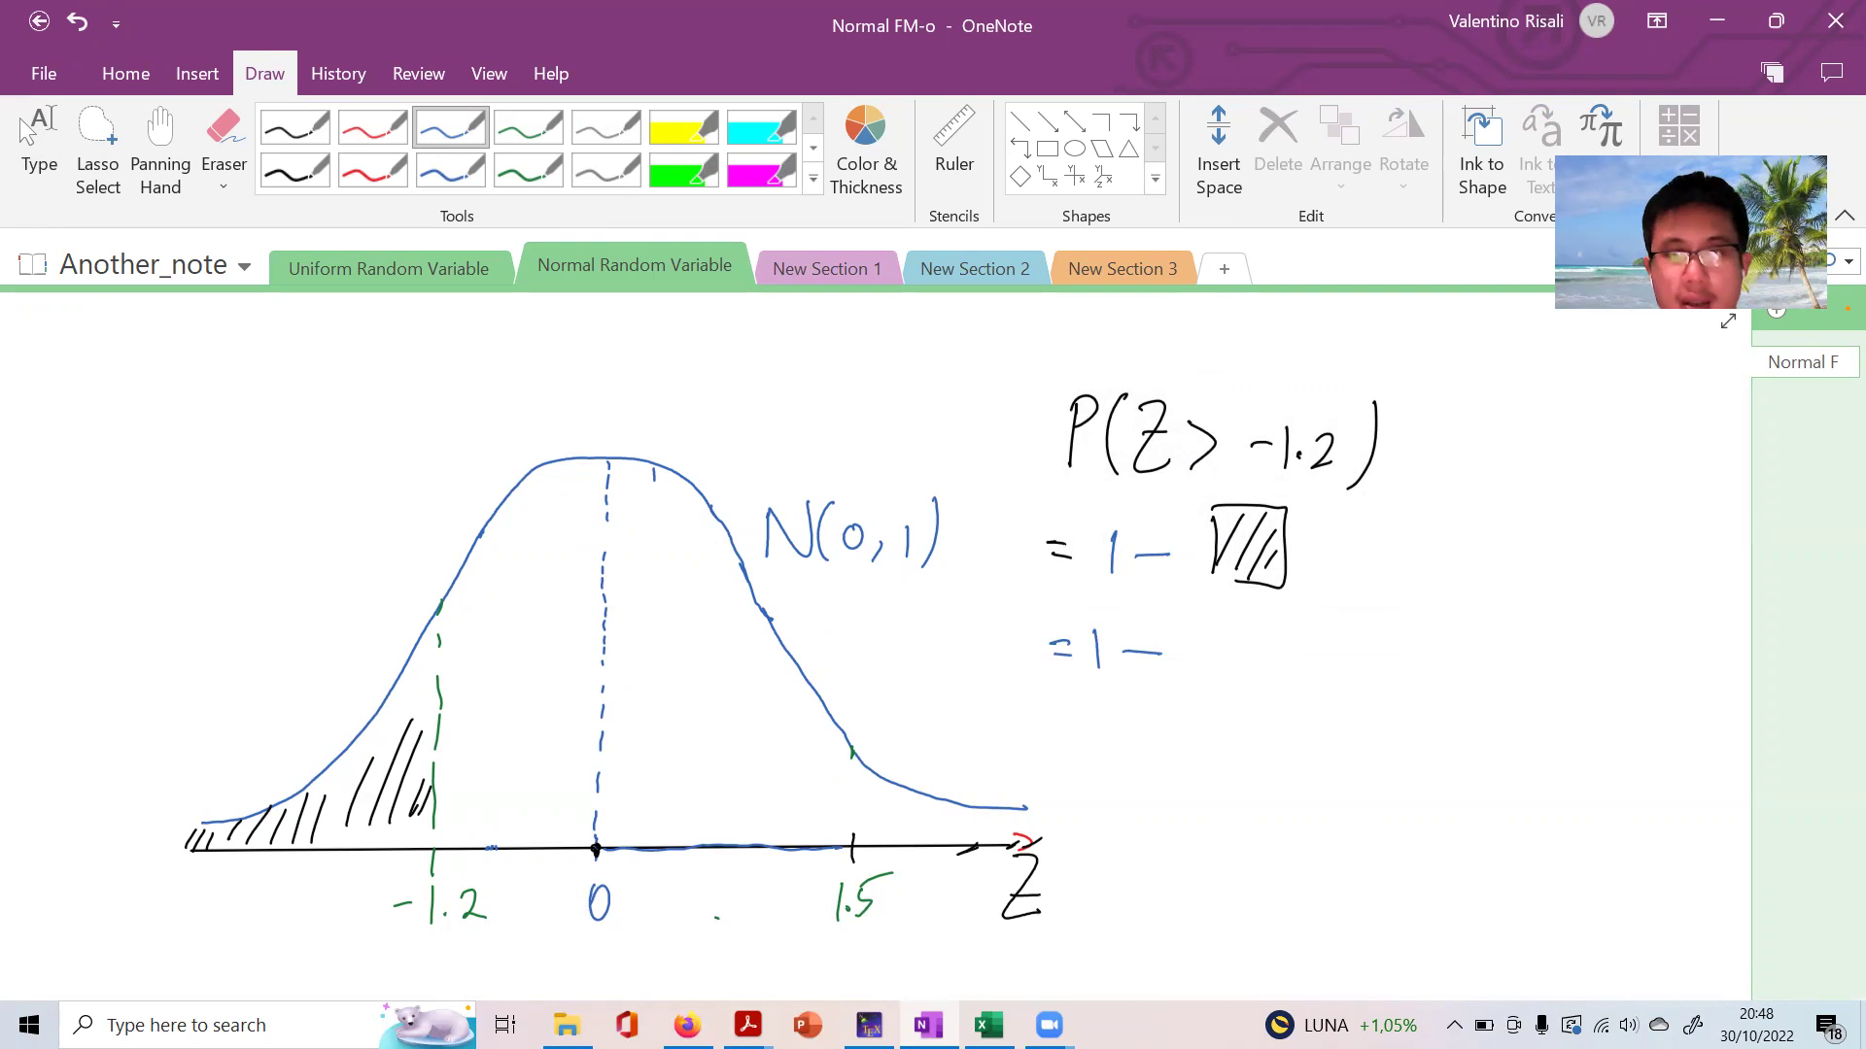
{"action": "left_click", "coordinate": [747, 1025]}
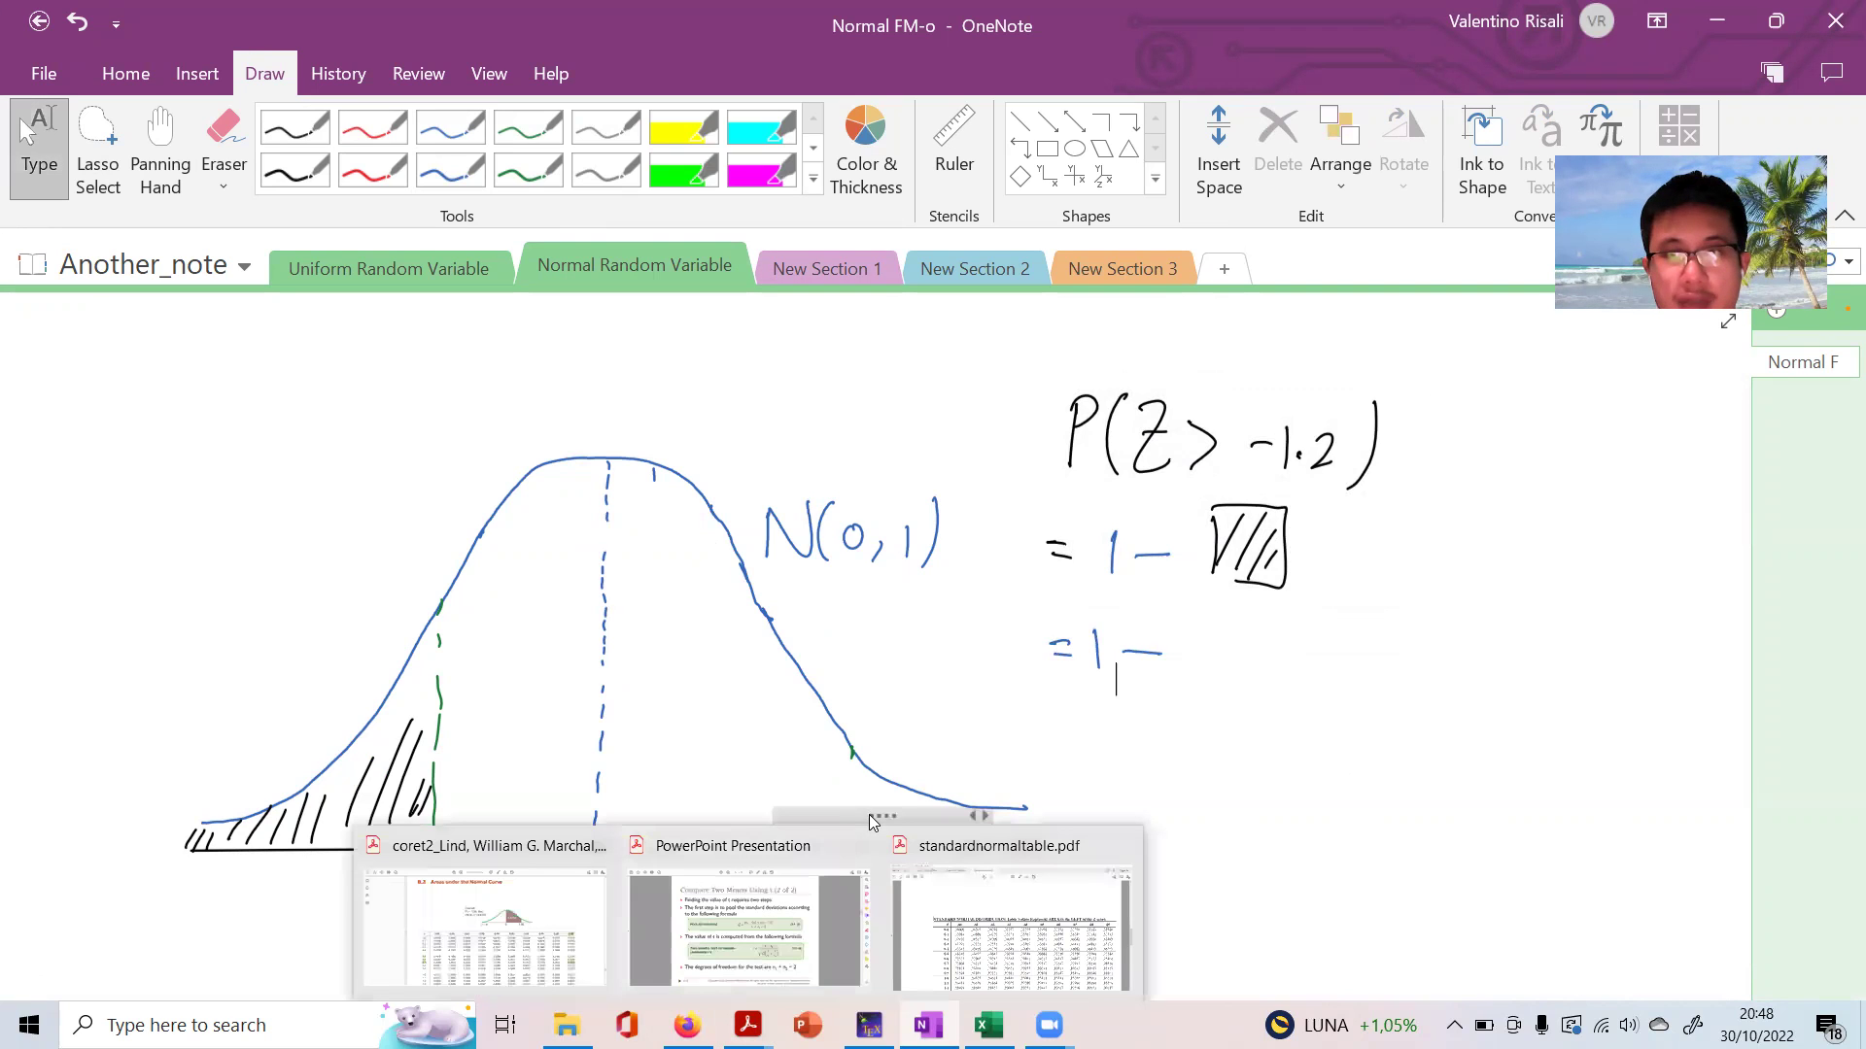
Highlight .11507 in row -1.2 of the standard normal table PDF
{"action": "left_click", "coordinate": [978, 942]}
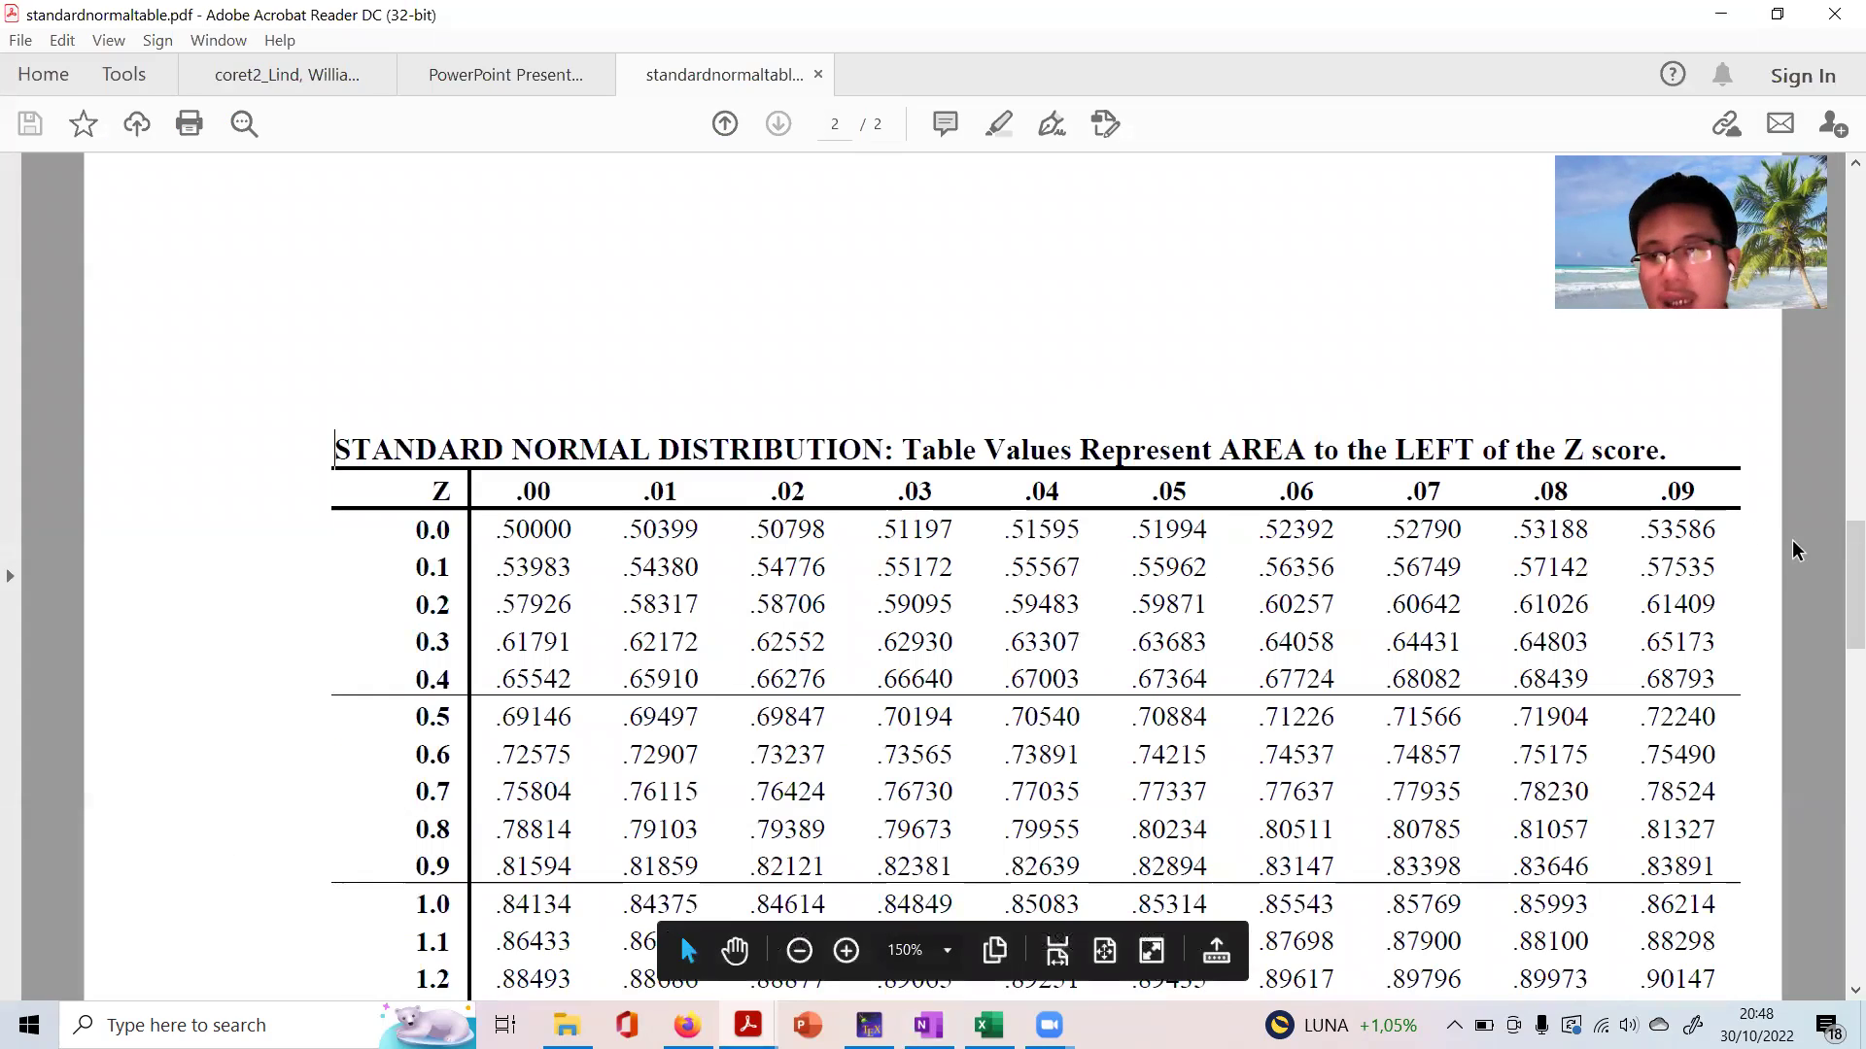
{"action": "left_click_drag", "start_coordinate": [1838, 539], "coordinate": [1839, 327]}
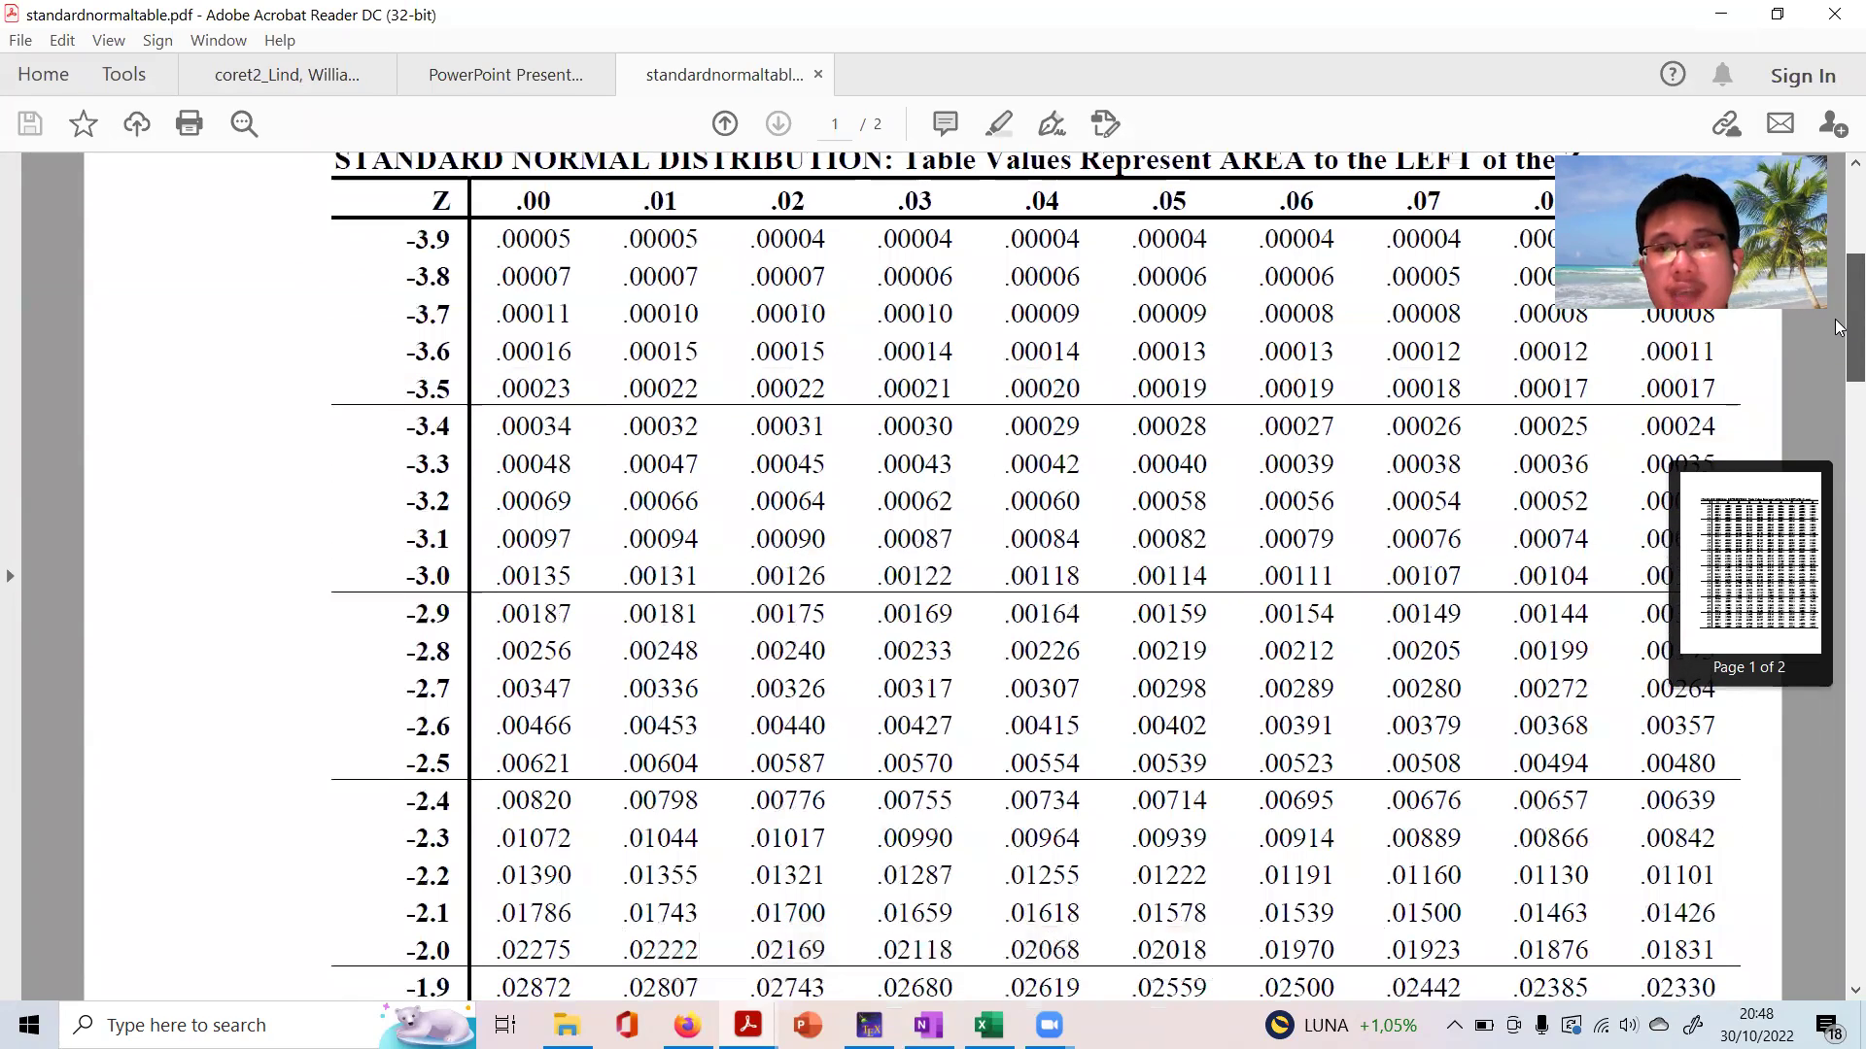
{"action": "mouse_move", "coordinate": [1839, 327]}
{"action": "left_mouse_down"}
{"action": "mouse_move", "coordinate": [1830, 364]}
{"action": "mouse_move", "coordinate": [1830, 342]}
{"action": "left_mouse_up"}
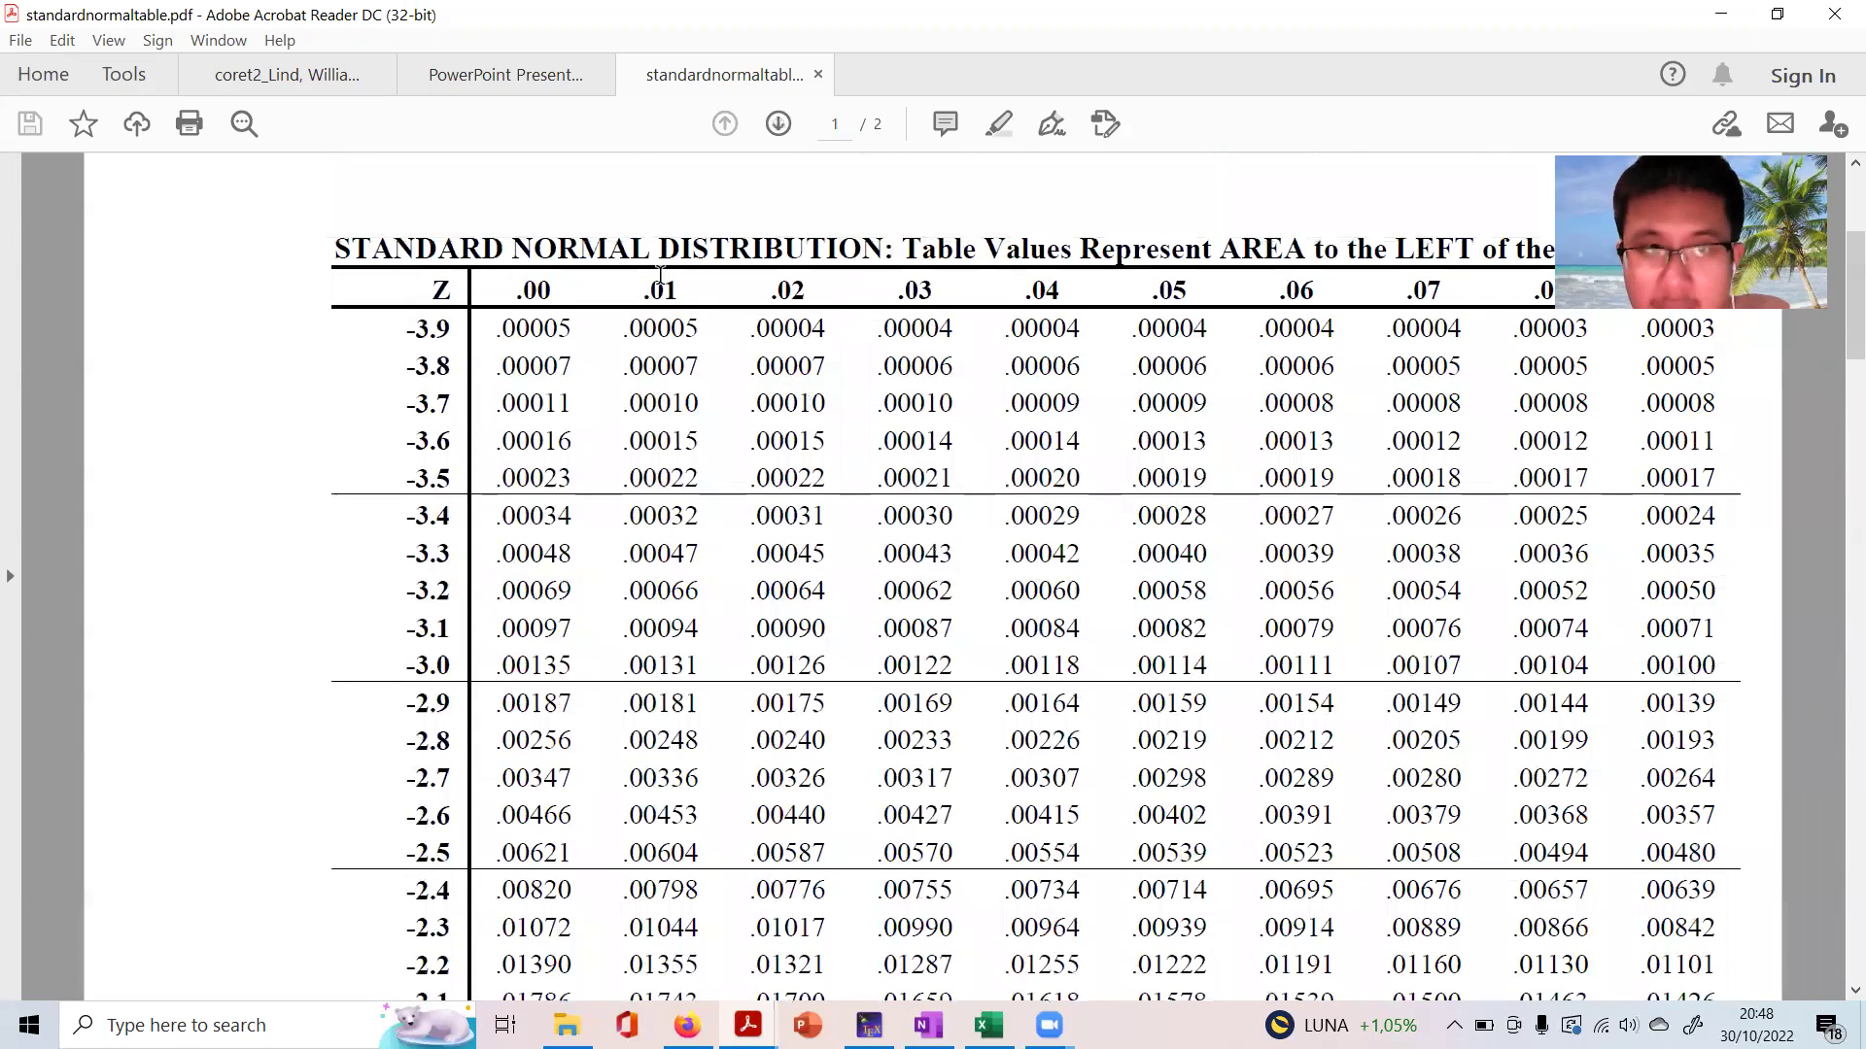
{"action": "left_click_drag", "start_coordinate": [1839, 350], "coordinate": [1830, 521]}
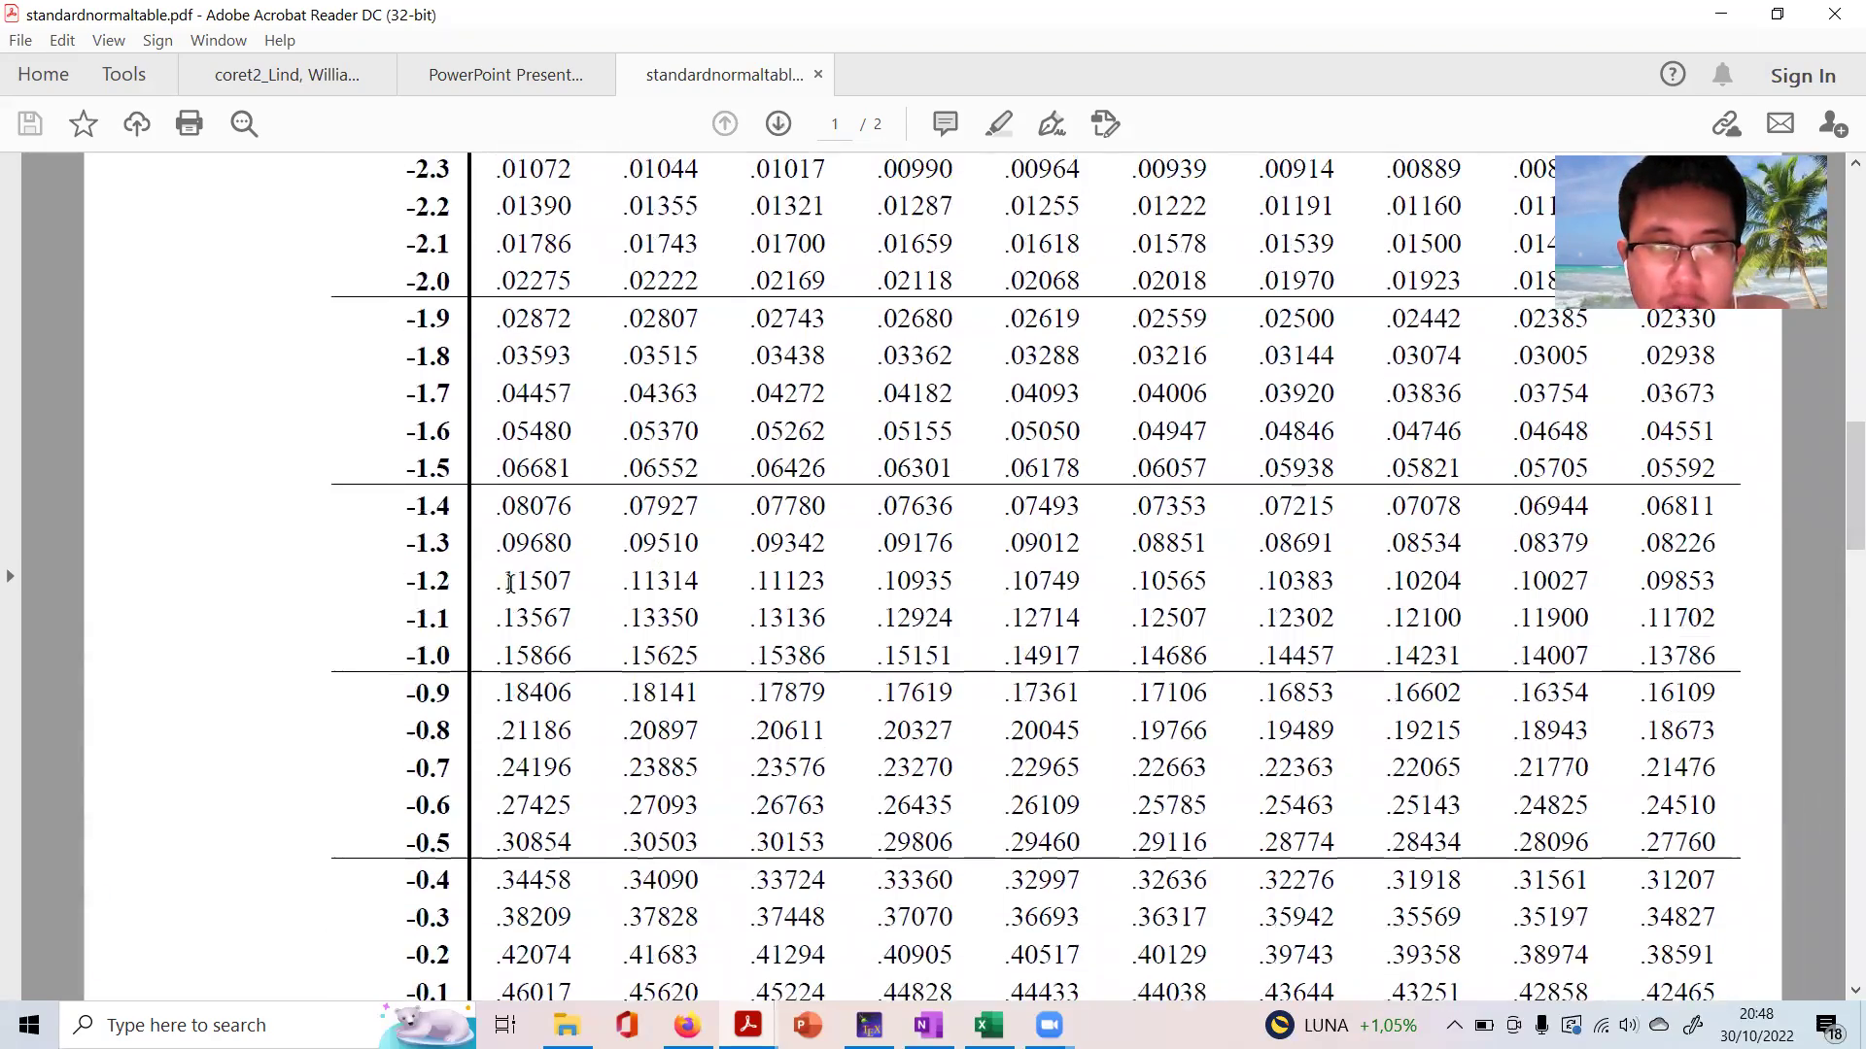
{"action": "left_click_drag", "start_coordinate": [495, 581], "coordinate": [573, 581]}
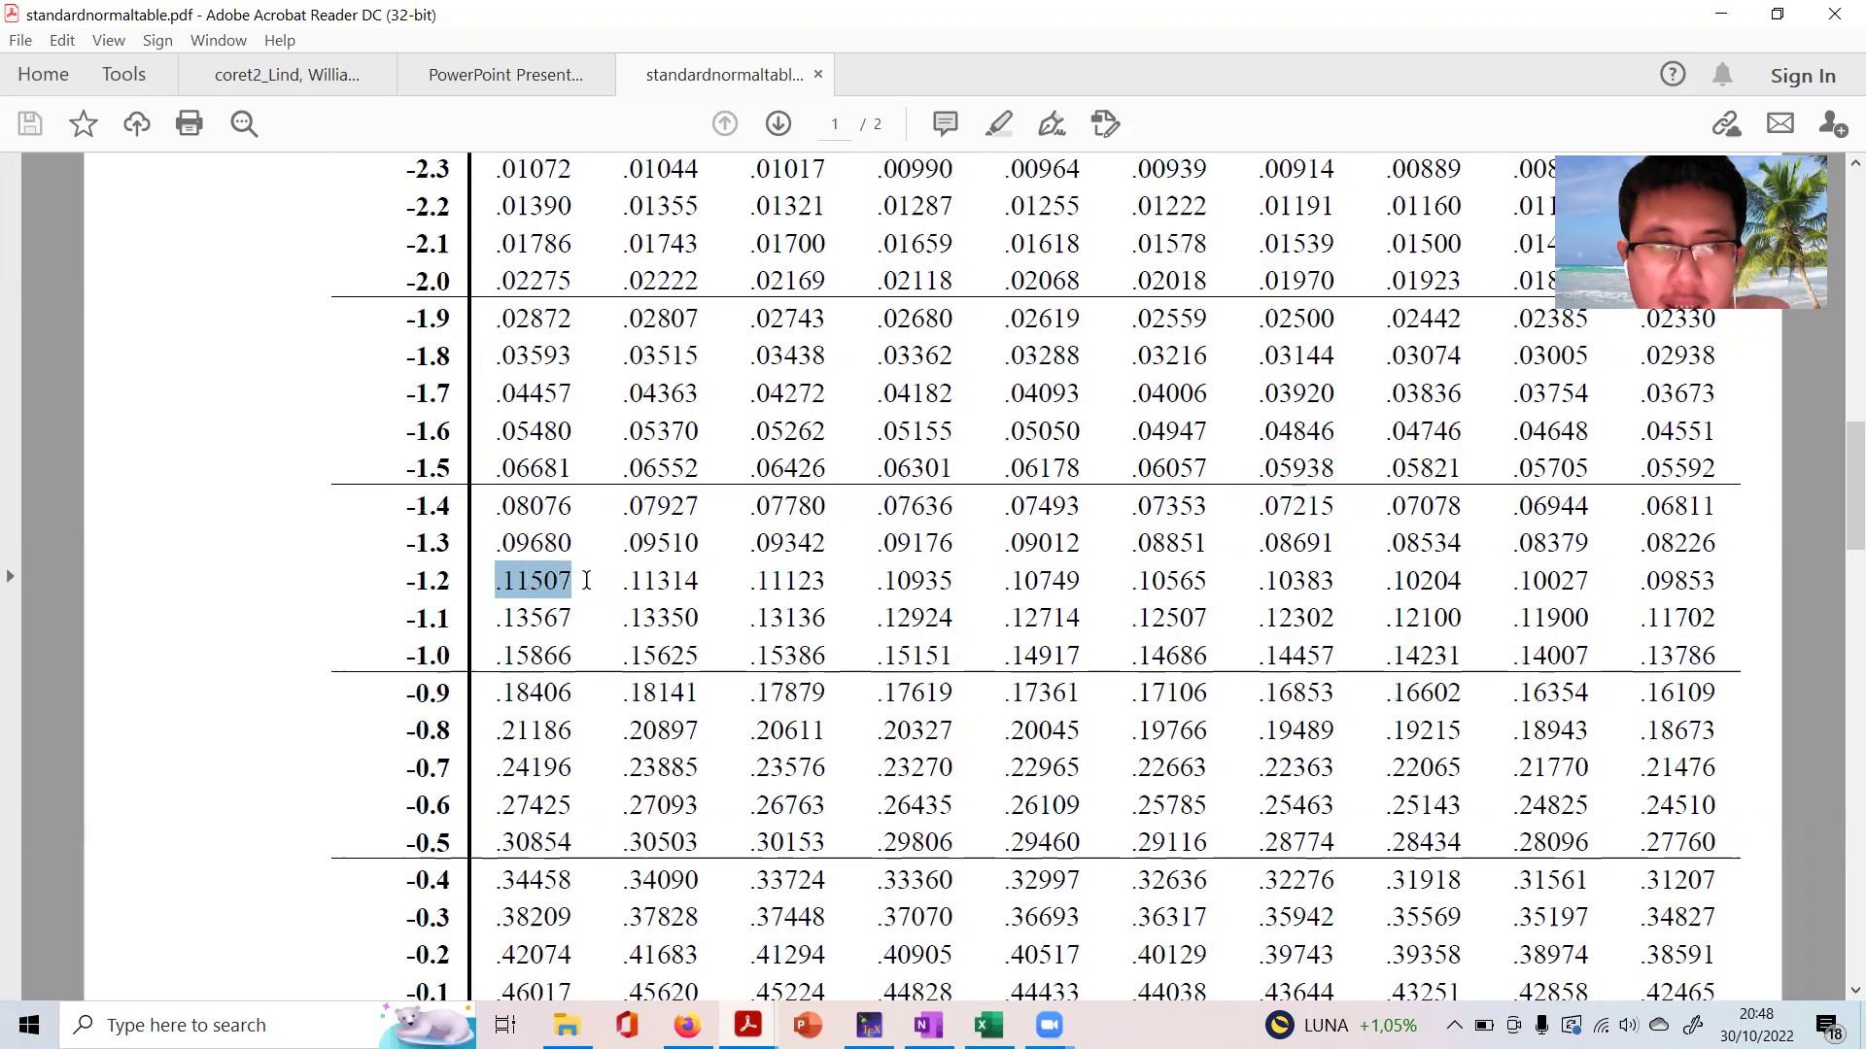
{"action": "left_click", "coordinate": [613, 533]}
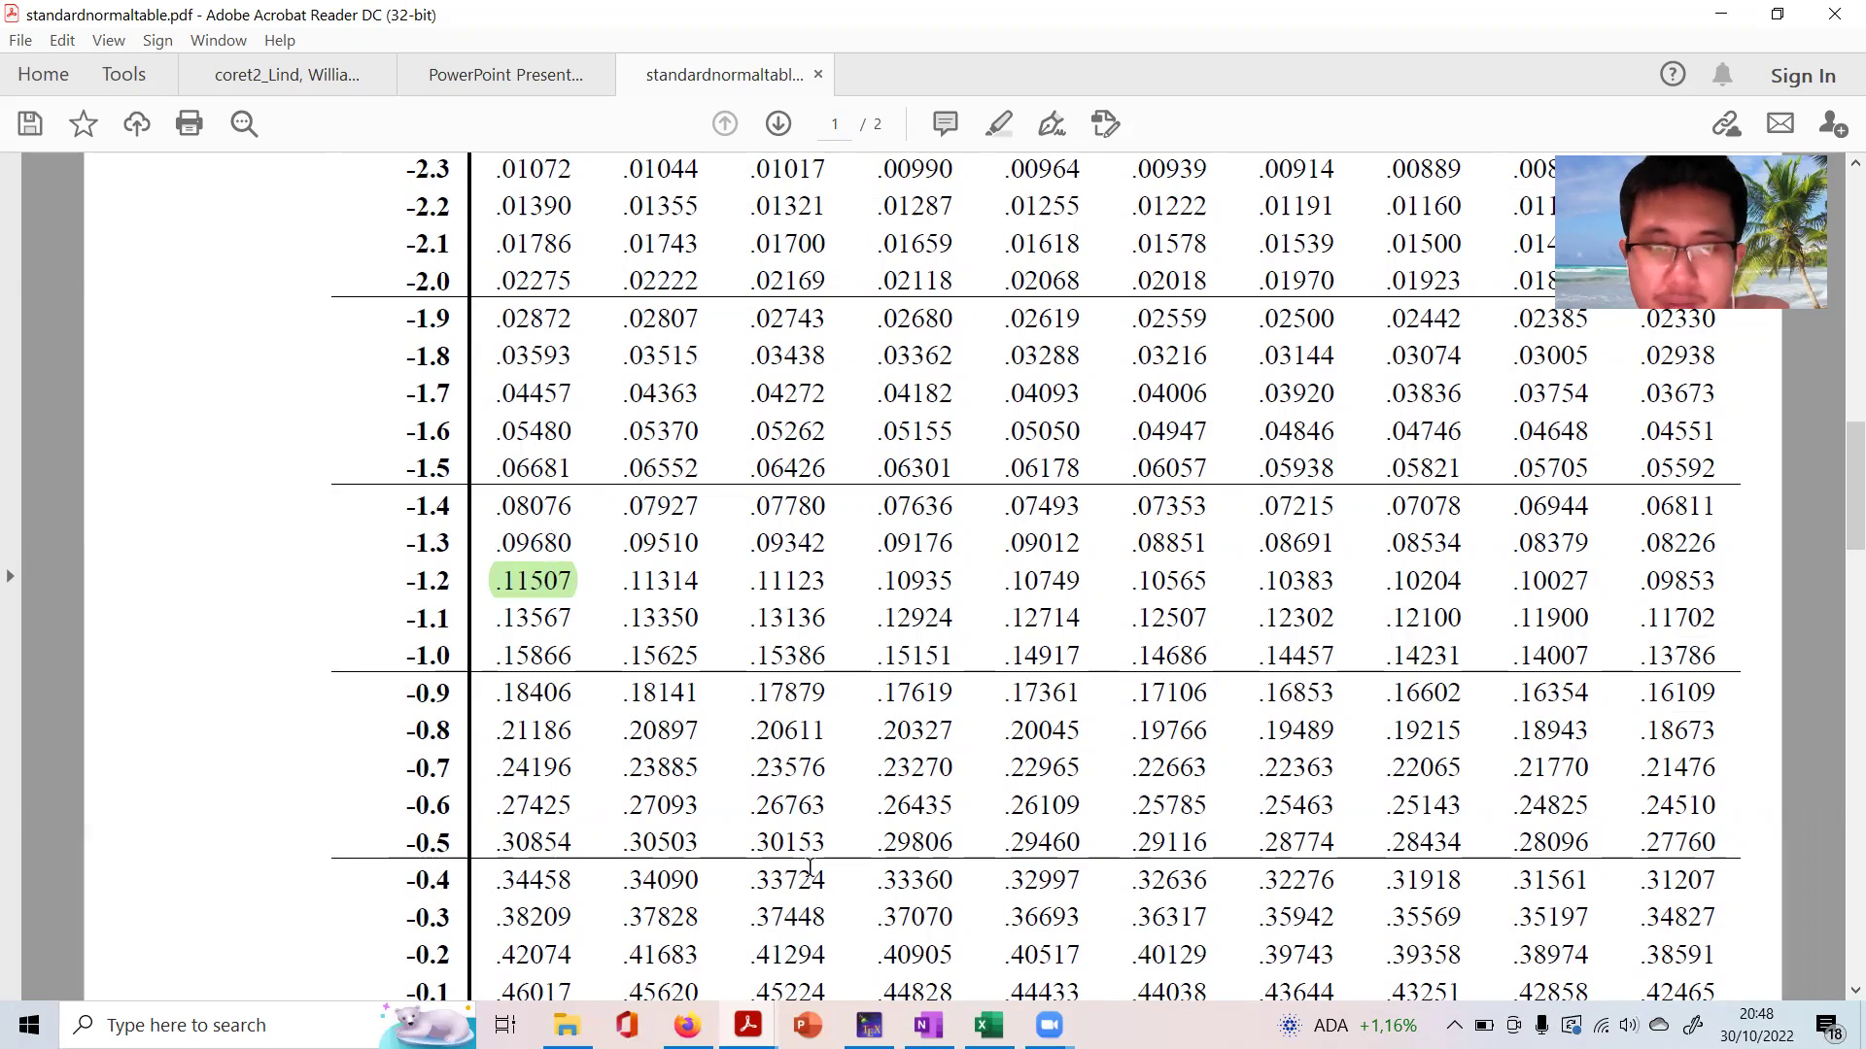
Zoom the table to 125%, scroll through it, and return to the OneNote notes
{"action": "left_click", "coordinate": [799, 950]}
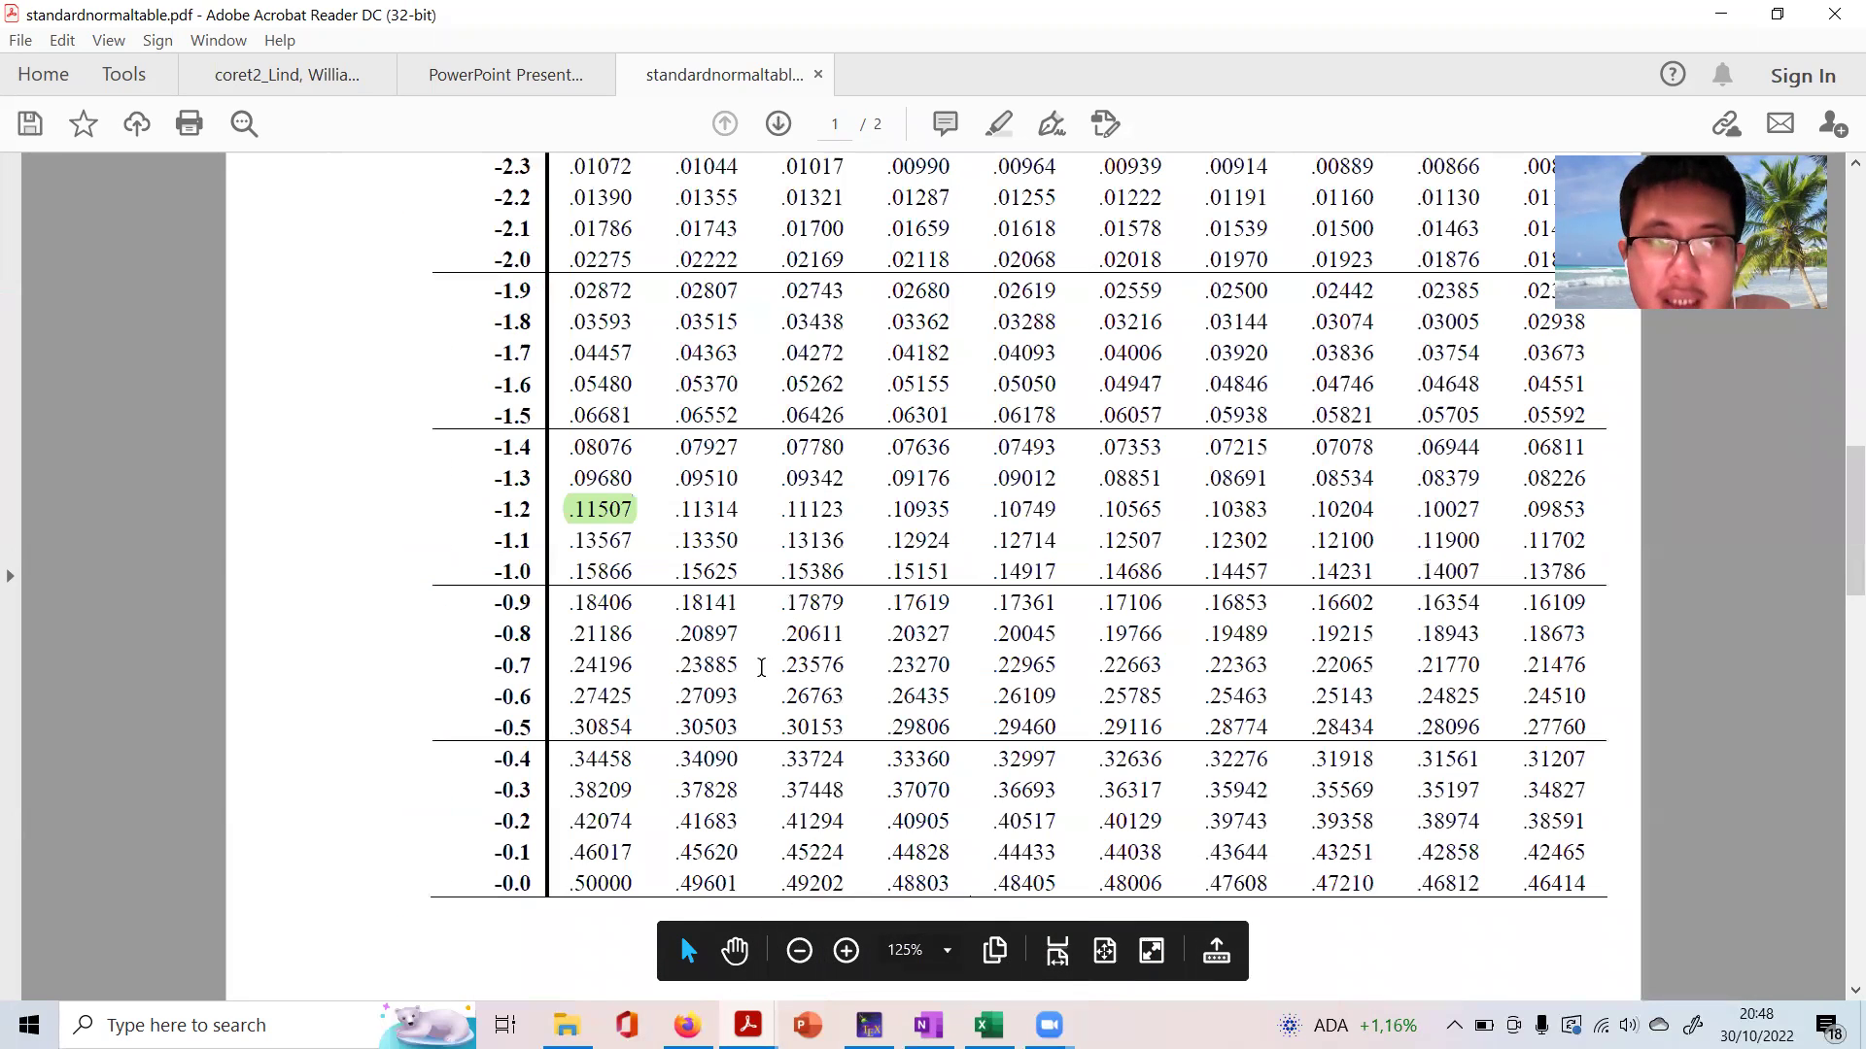
{"action": "scroll", "coordinate": [734, 623], "scroll_direction": "up", "scroll_amount": 1}
{"action": "scroll", "coordinate": [733, 623], "scroll_direction": "up", "scroll_amount": 1}
{"action": "scroll", "coordinate": [733, 626], "scroll_direction": "up", "scroll_amount": 1}
{"action": "scroll", "coordinate": [734, 629], "scroll_direction": "up", "scroll_amount": 1}
{"action": "scroll", "coordinate": [733, 630], "scroll_direction": "up", "scroll_amount": 1}
{"action": "scroll", "coordinate": [734, 637], "scroll_direction": "up", "scroll_amount": 1}
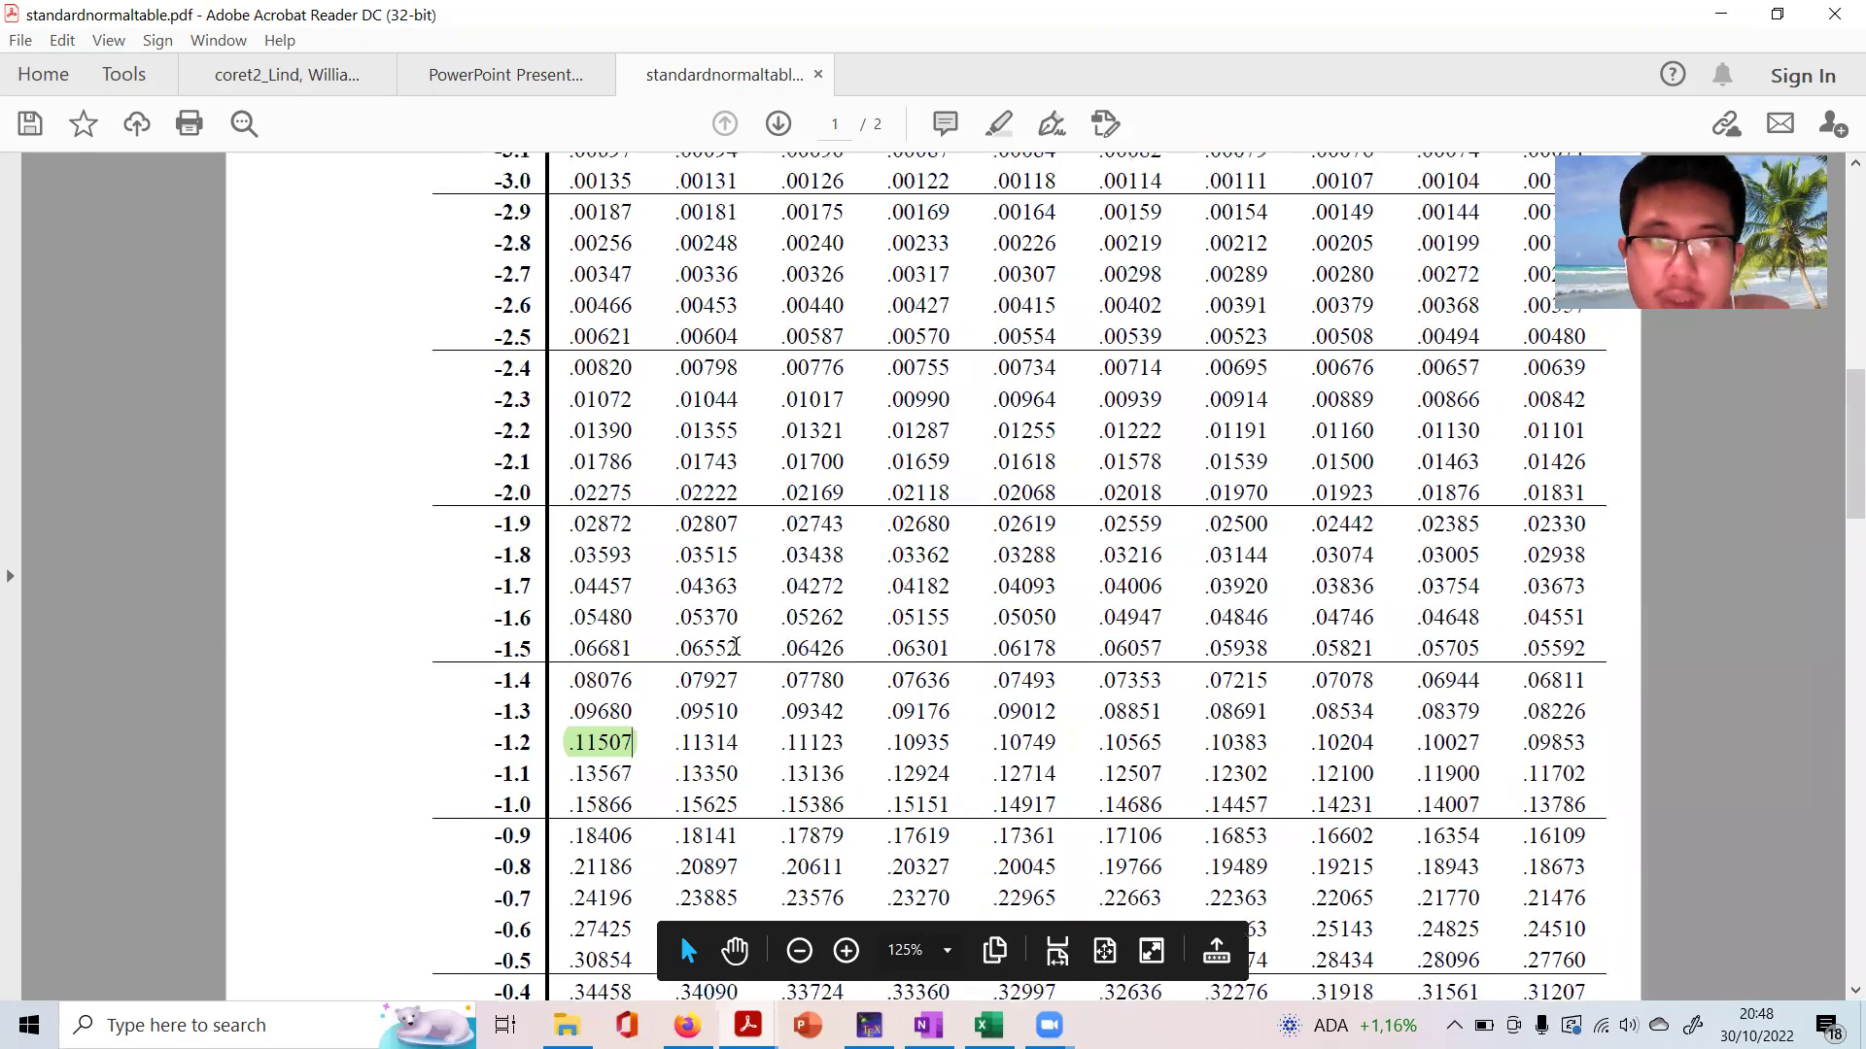
{"action": "scroll", "coordinate": [736, 647], "scroll_direction": "up", "scroll_amount": 2}
{"action": "scroll", "coordinate": [735, 646], "scroll_direction": "up", "scroll_amount": 1}
{"action": "scroll", "coordinate": [735, 643], "scroll_direction": "up", "scroll_amount": 2}
{"action": "scroll", "coordinate": [734, 641], "scroll_direction": "up", "scroll_amount": 2}
{"action": "scroll", "coordinate": [732, 638], "scroll_direction": "up", "scroll_amount": 3}
{"action": "scroll", "coordinate": [732, 632], "scroll_direction": "up", "scroll_amount": 2}
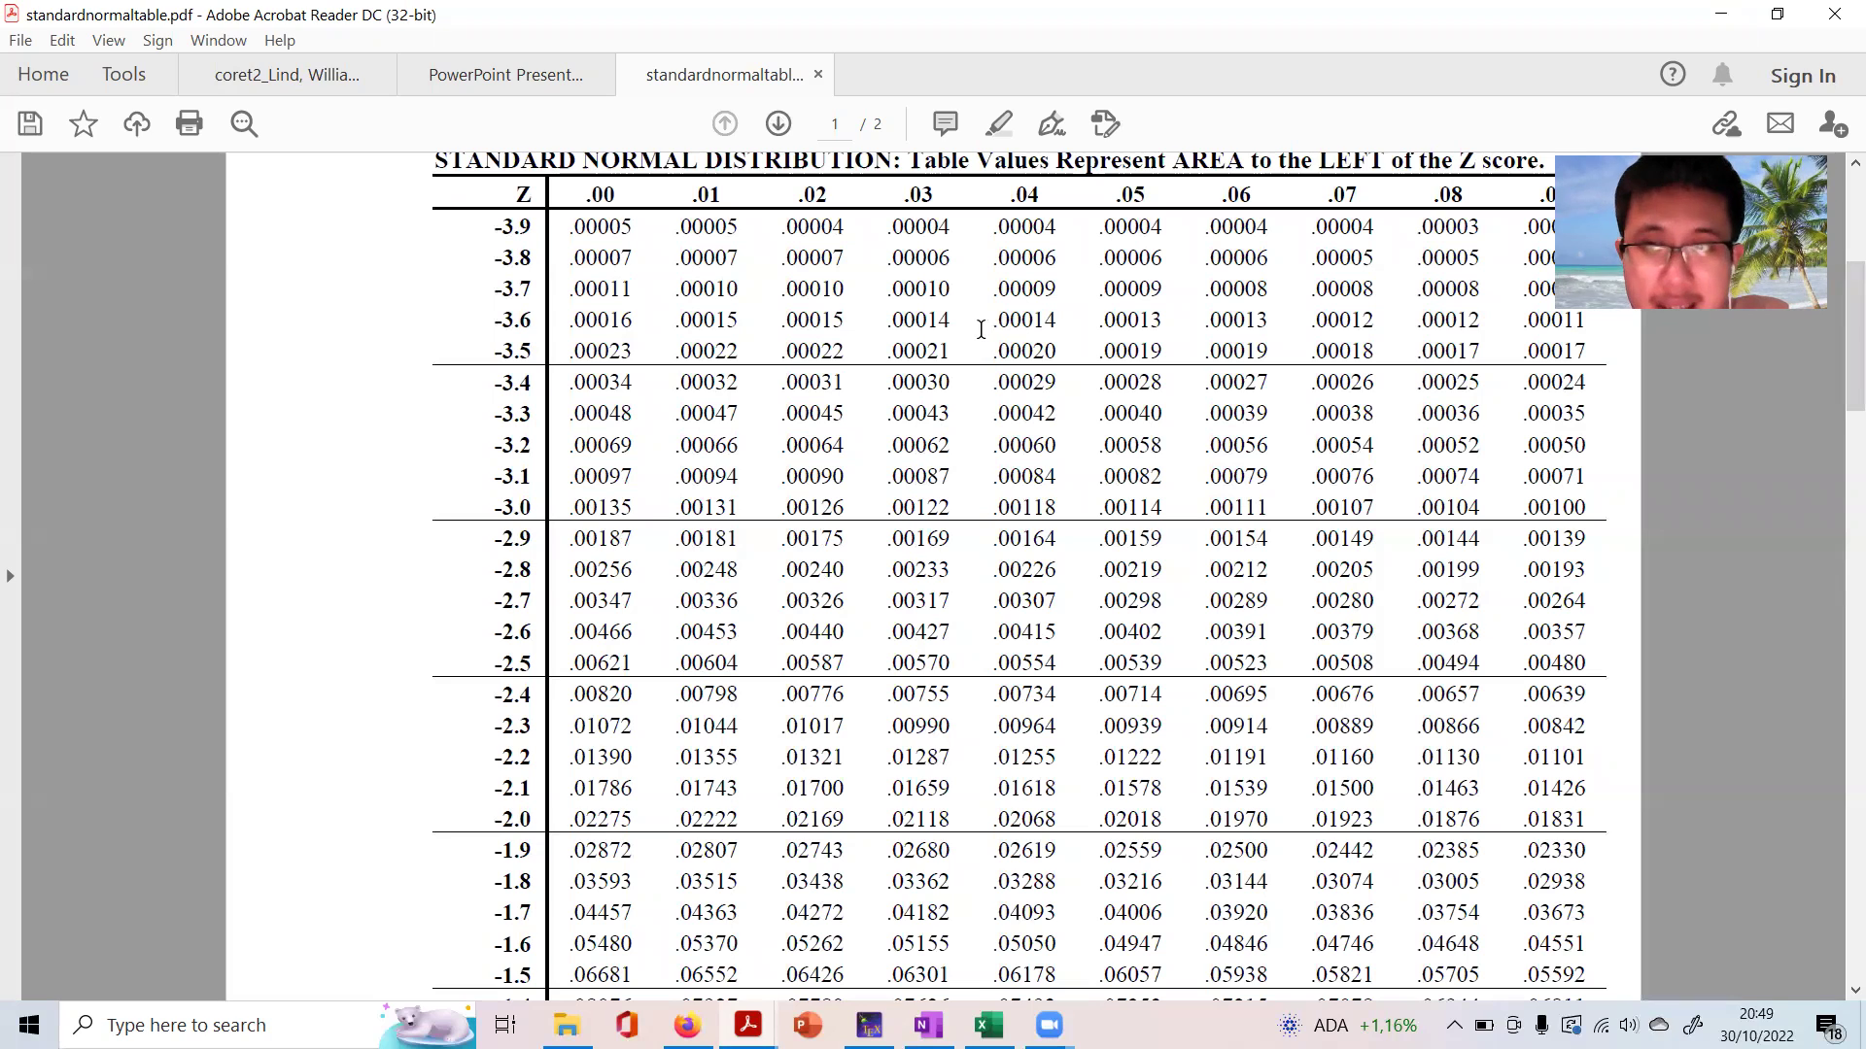
{"action": "scroll", "coordinate": [1014, 330], "scroll_direction": "up", "scroll_amount": 1}
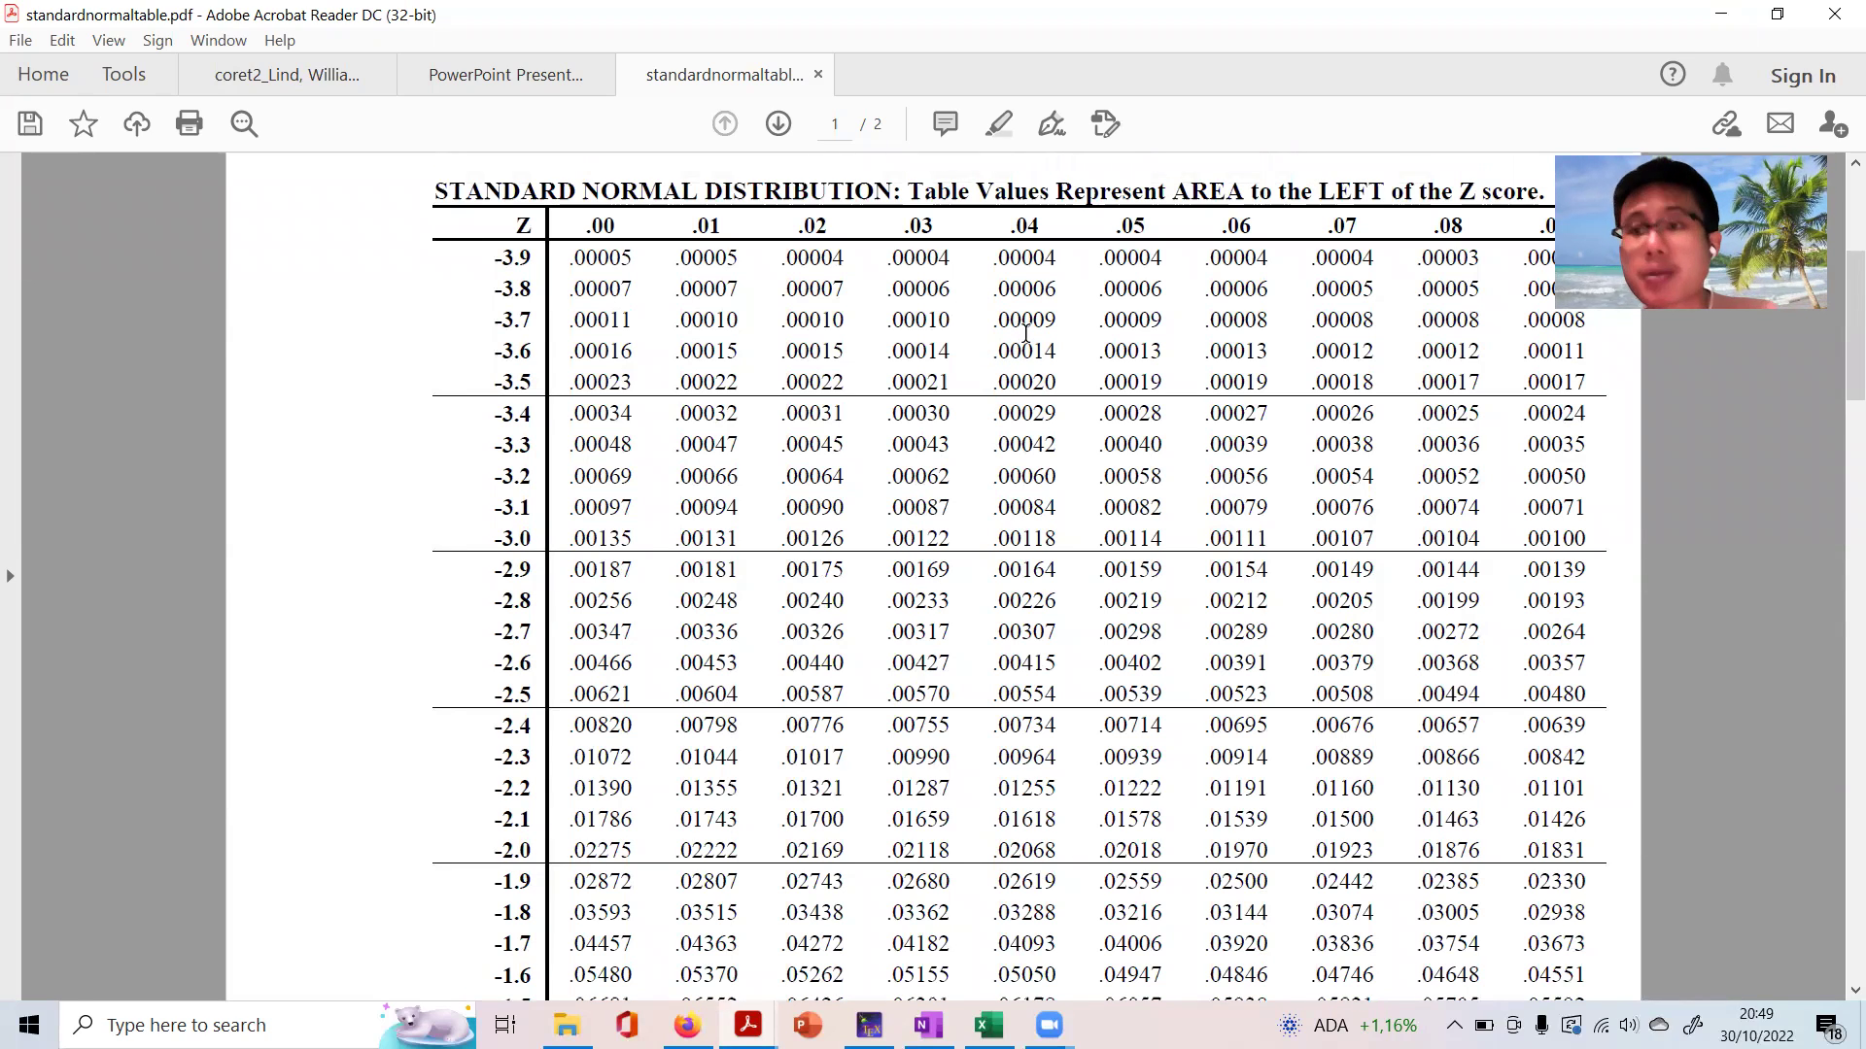
{"action": "scroll", "coordinate": [1003, 424], "scroll_direction": "down", "scroll_amount": 2}
{"action": "scroll", "coordinate": [988, 515], "scroll_direction": "down", "scroll_amount": 2}
{"action": "scroll", "coordinate": [991, 520], "scroll_direction": "down", "scroll_amount": 1}
{"action": "scroll", "coordinate": [994, 524], "scroll_direction": "down", "scroll_amount": 1}
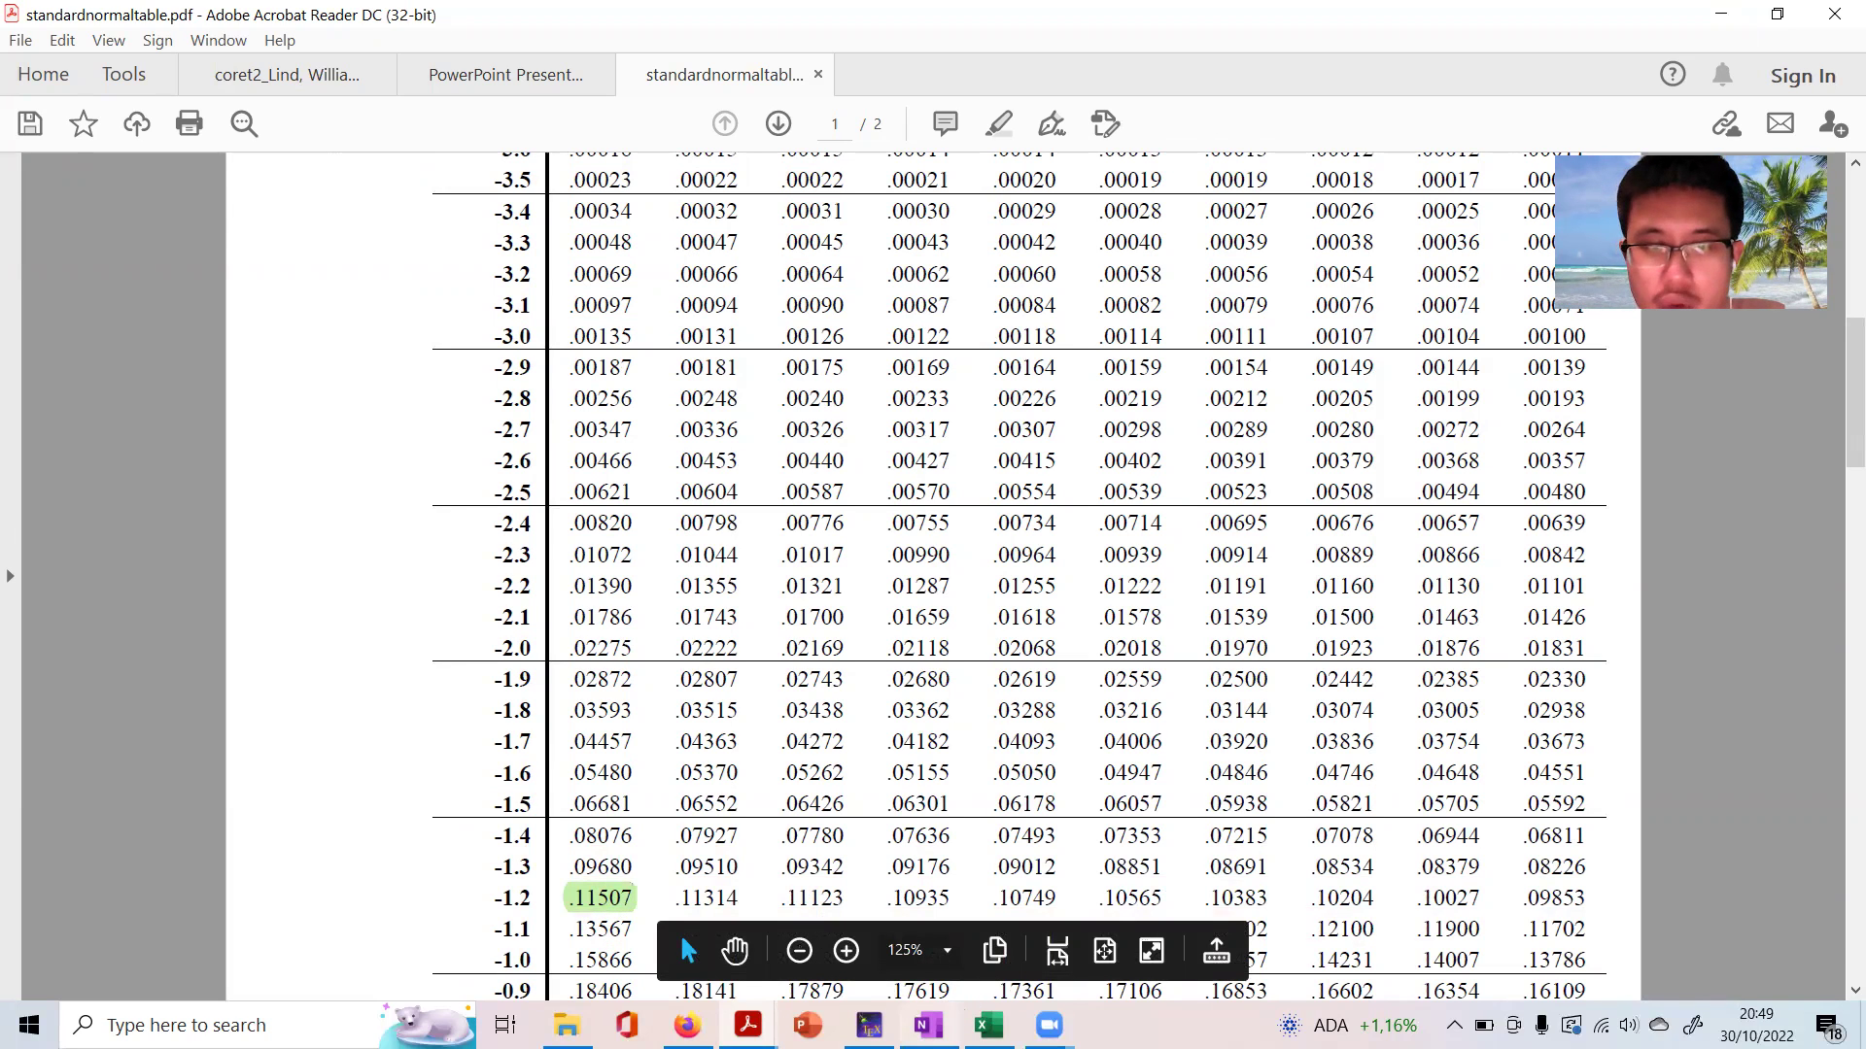
{"action": "left_click", "coordinate": [928, 1025]}
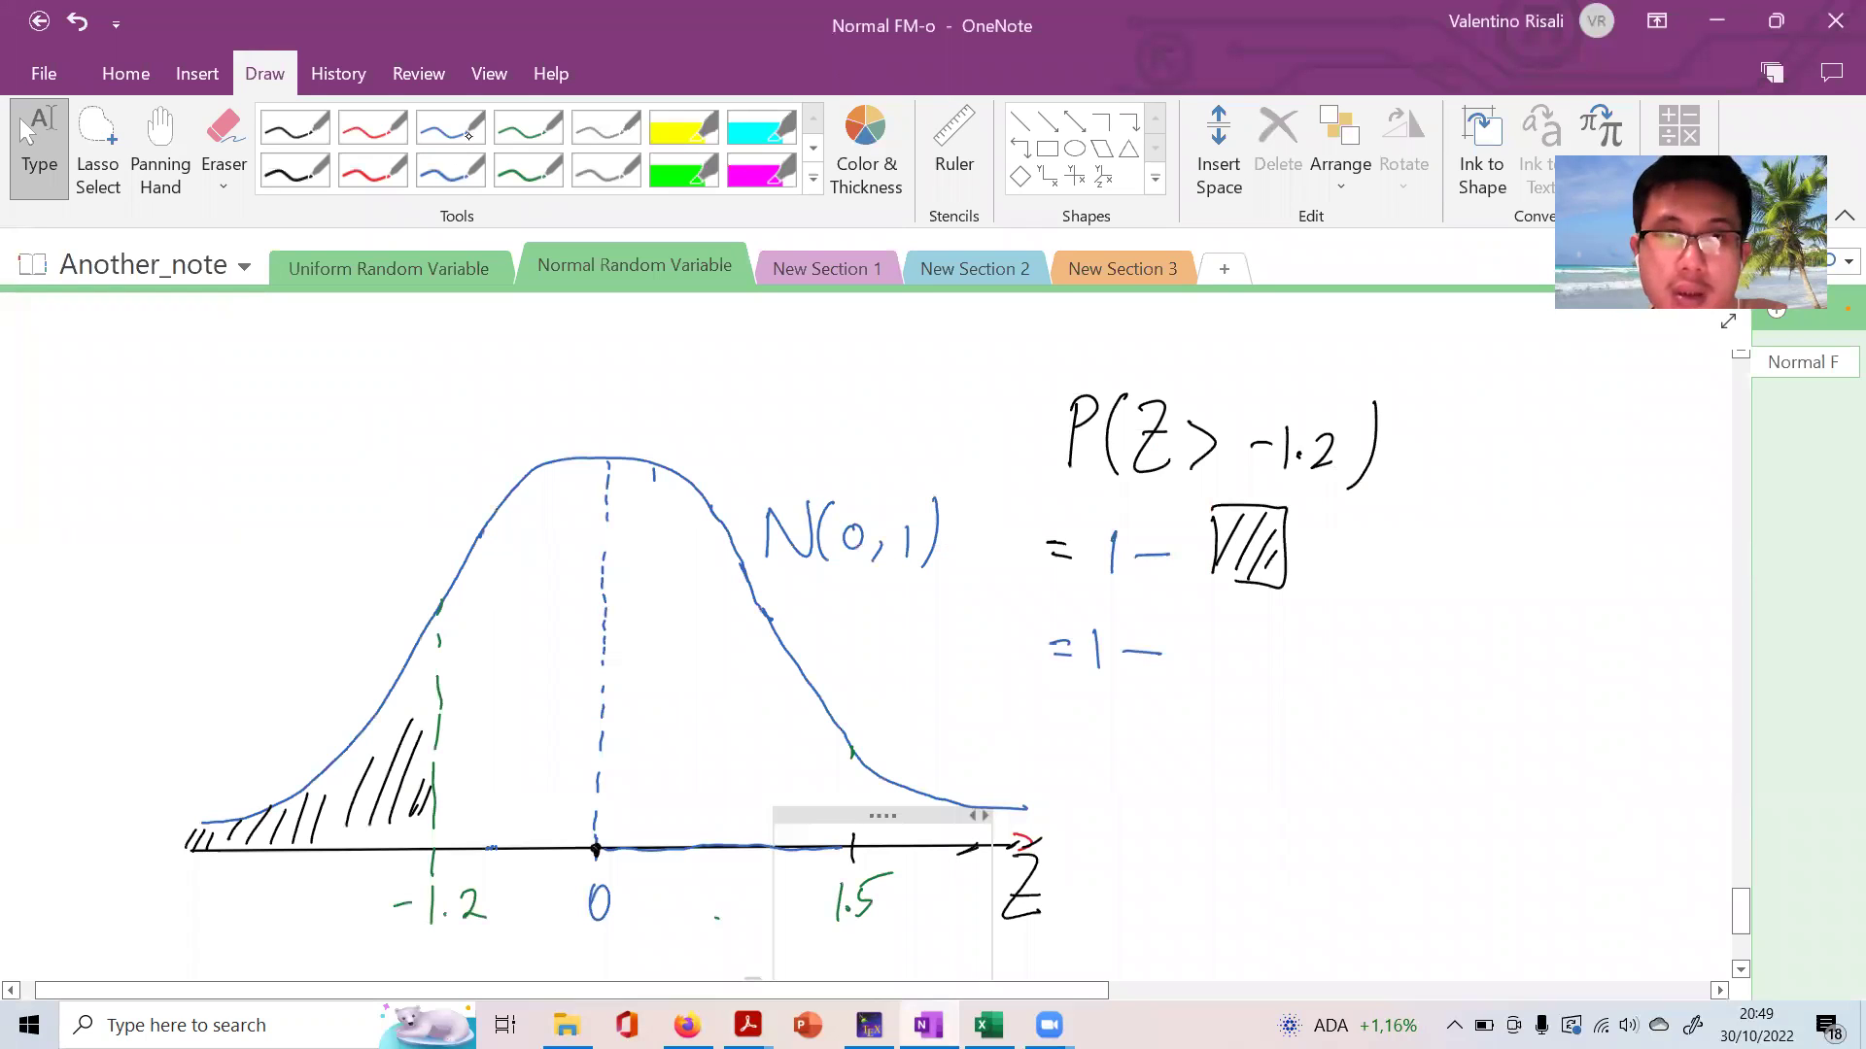
Write 0.115 in black ink after '= 1 −'
{"action": "left_click", "coordinate": [297, 129]}
{"action": "left_click", "coordinate": [1232, 659]}
{"action": "left_click_drag", "start_coordinate": [1210, 633], "coordinate": [1261, 675]}
{"action": "mouse_move", "coordinate": [1273, 637]}
{"action": "left_mouse_down"}
{"action": "mouse_move", "coordinate": [1273, 679]}
{"action": "mouse_move", "coordinate": [1294, 670]}
{"action": "left_mouse_up"}
{"action": "mouse_move", "coordinate": [1298, 636]}
{"action": "left_mouse_down"}
{"action": "mouse_move", "coordinate": [1318, 634]}
{"action": "mouse_move", "coordinate": [1346, 685]}
{"action": "left_mouse_up"}
{"action": "left_click", "coordinate": [20, 118]}
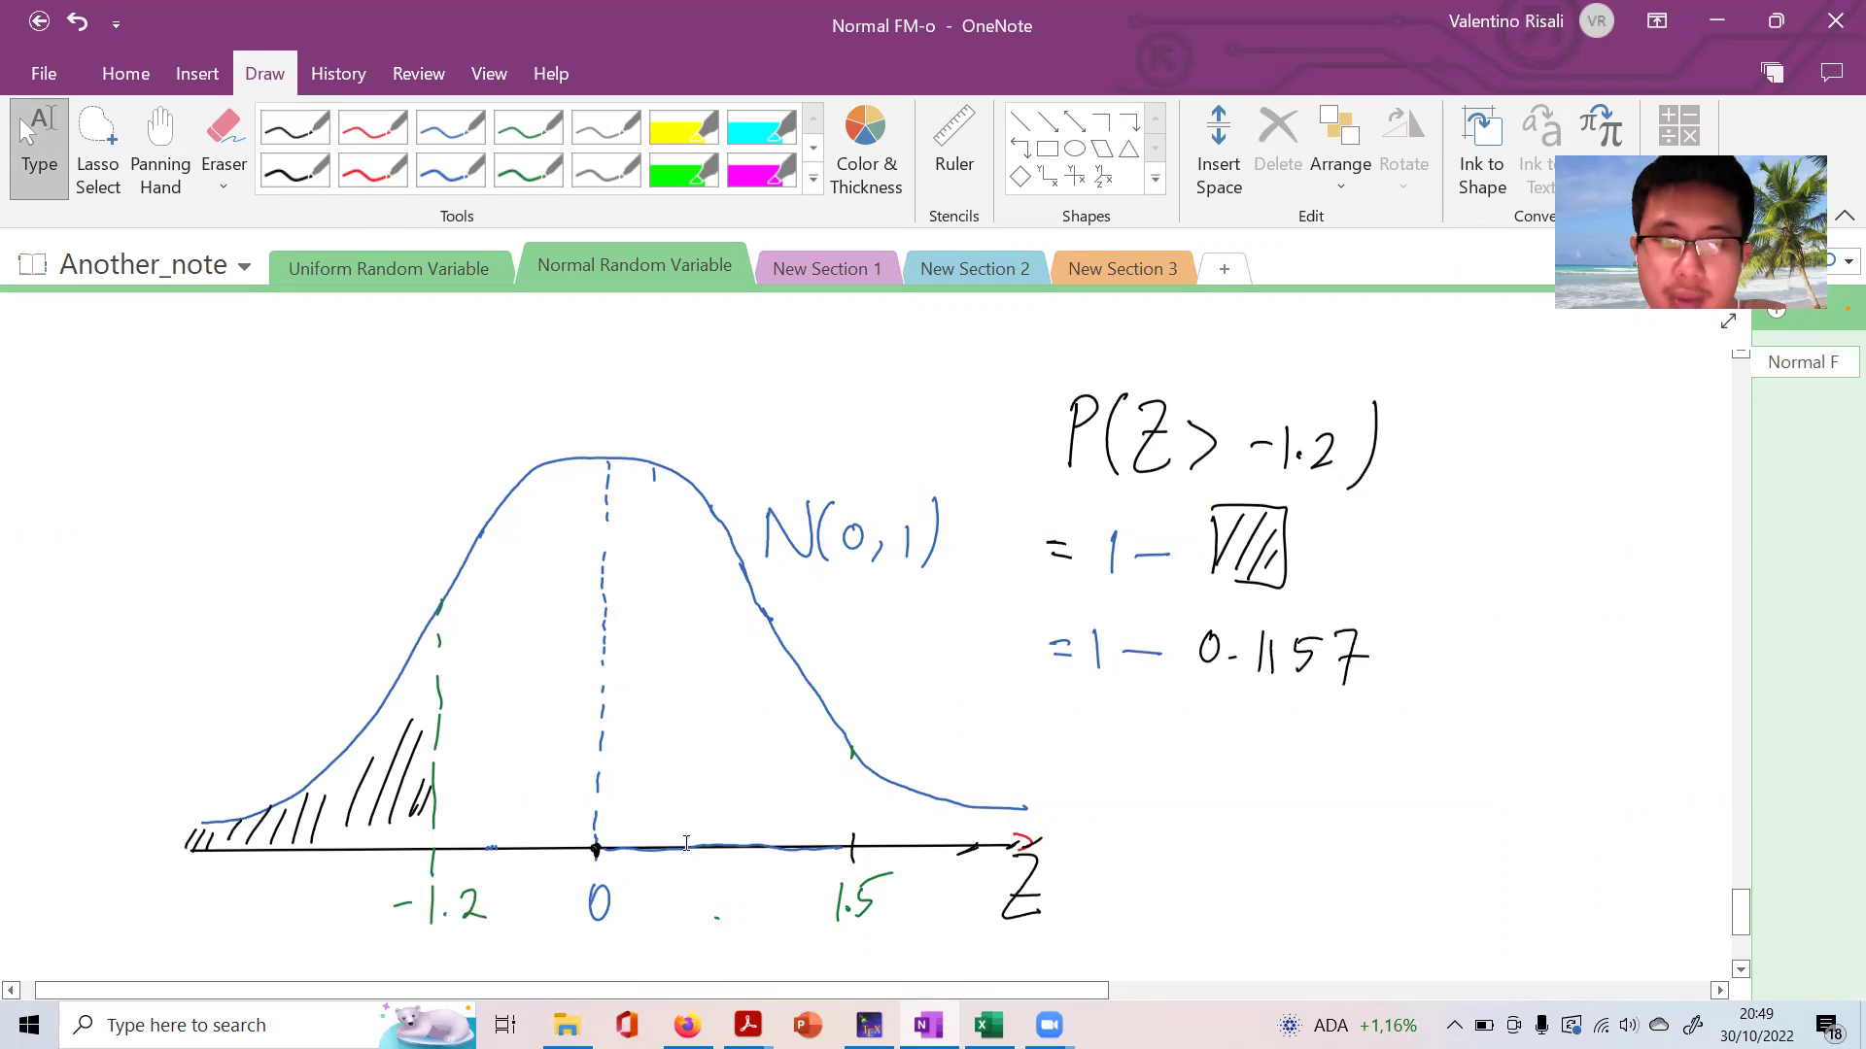
Recheck the table value and stroke-erase the incorrect digits after 0.1
{"action": "left_click", "coordinate": [747, 1025]}
{"action": "left_click", "coordinate": [955, 940]}
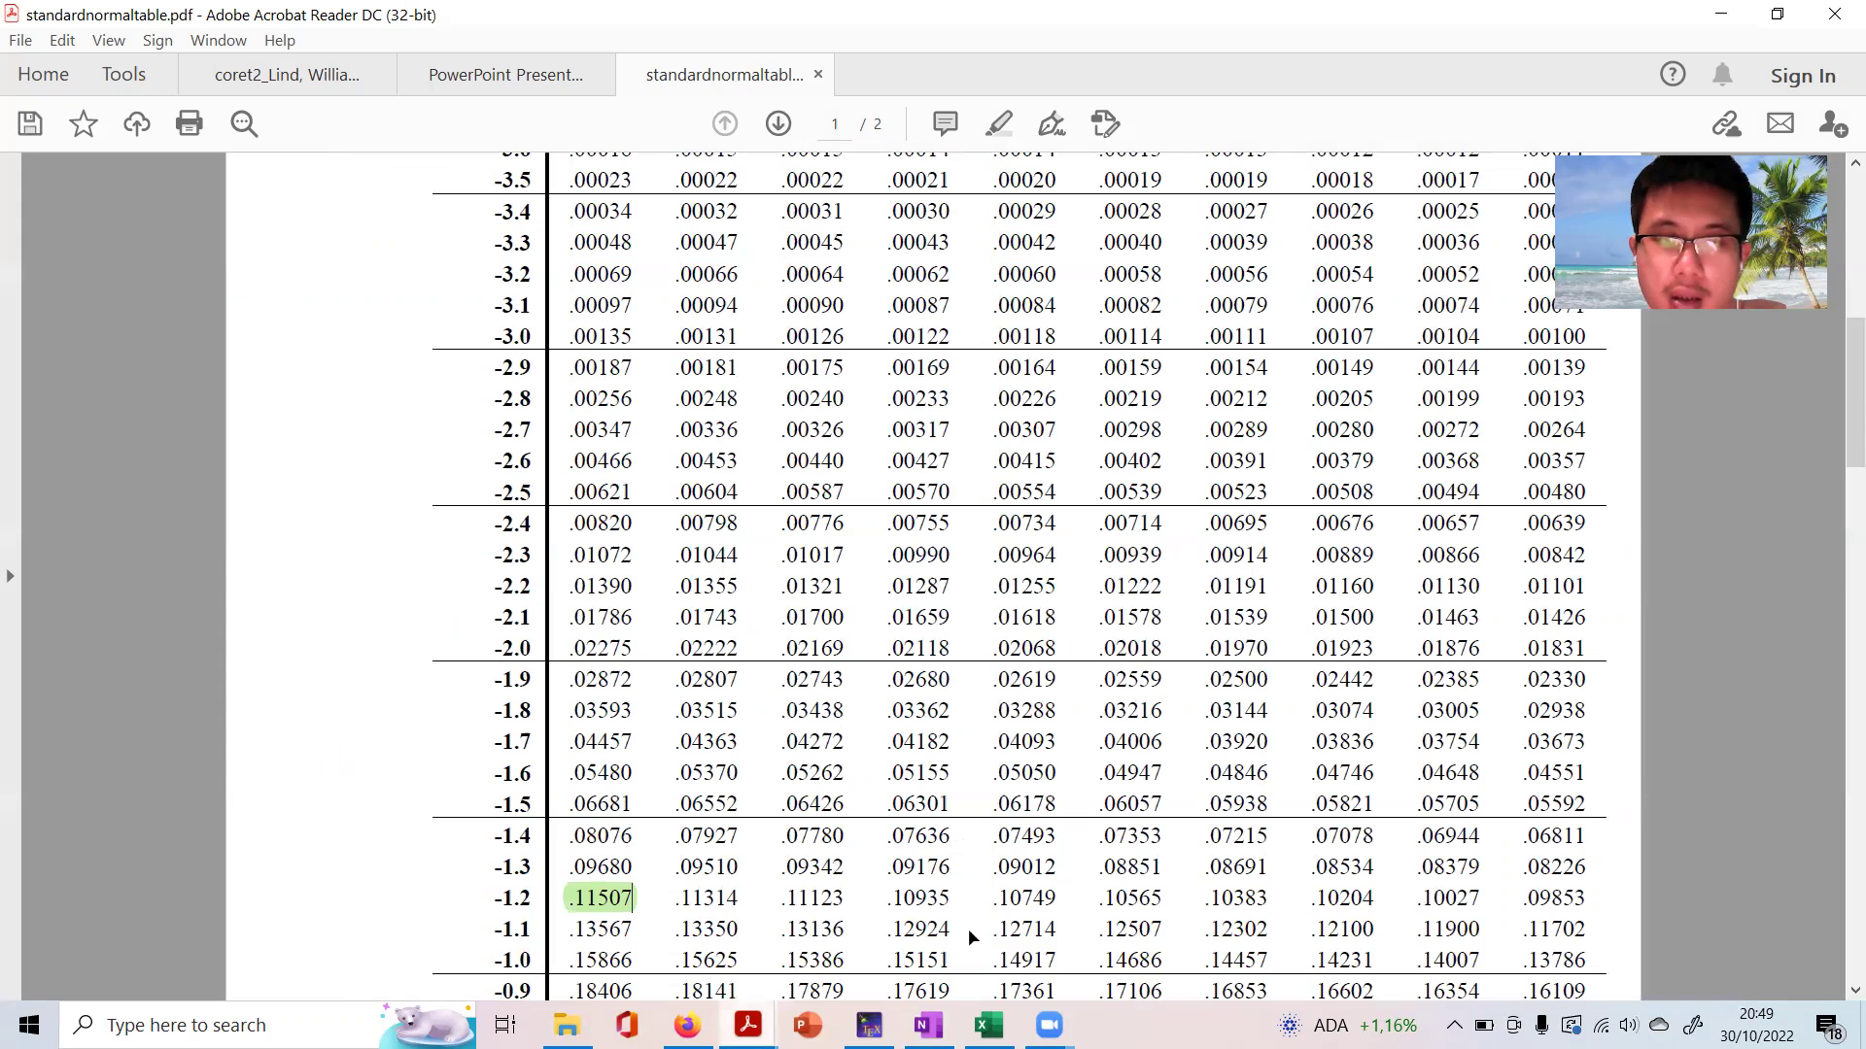
{"action": "mouse_move", "coordinate": [987, 1024]}
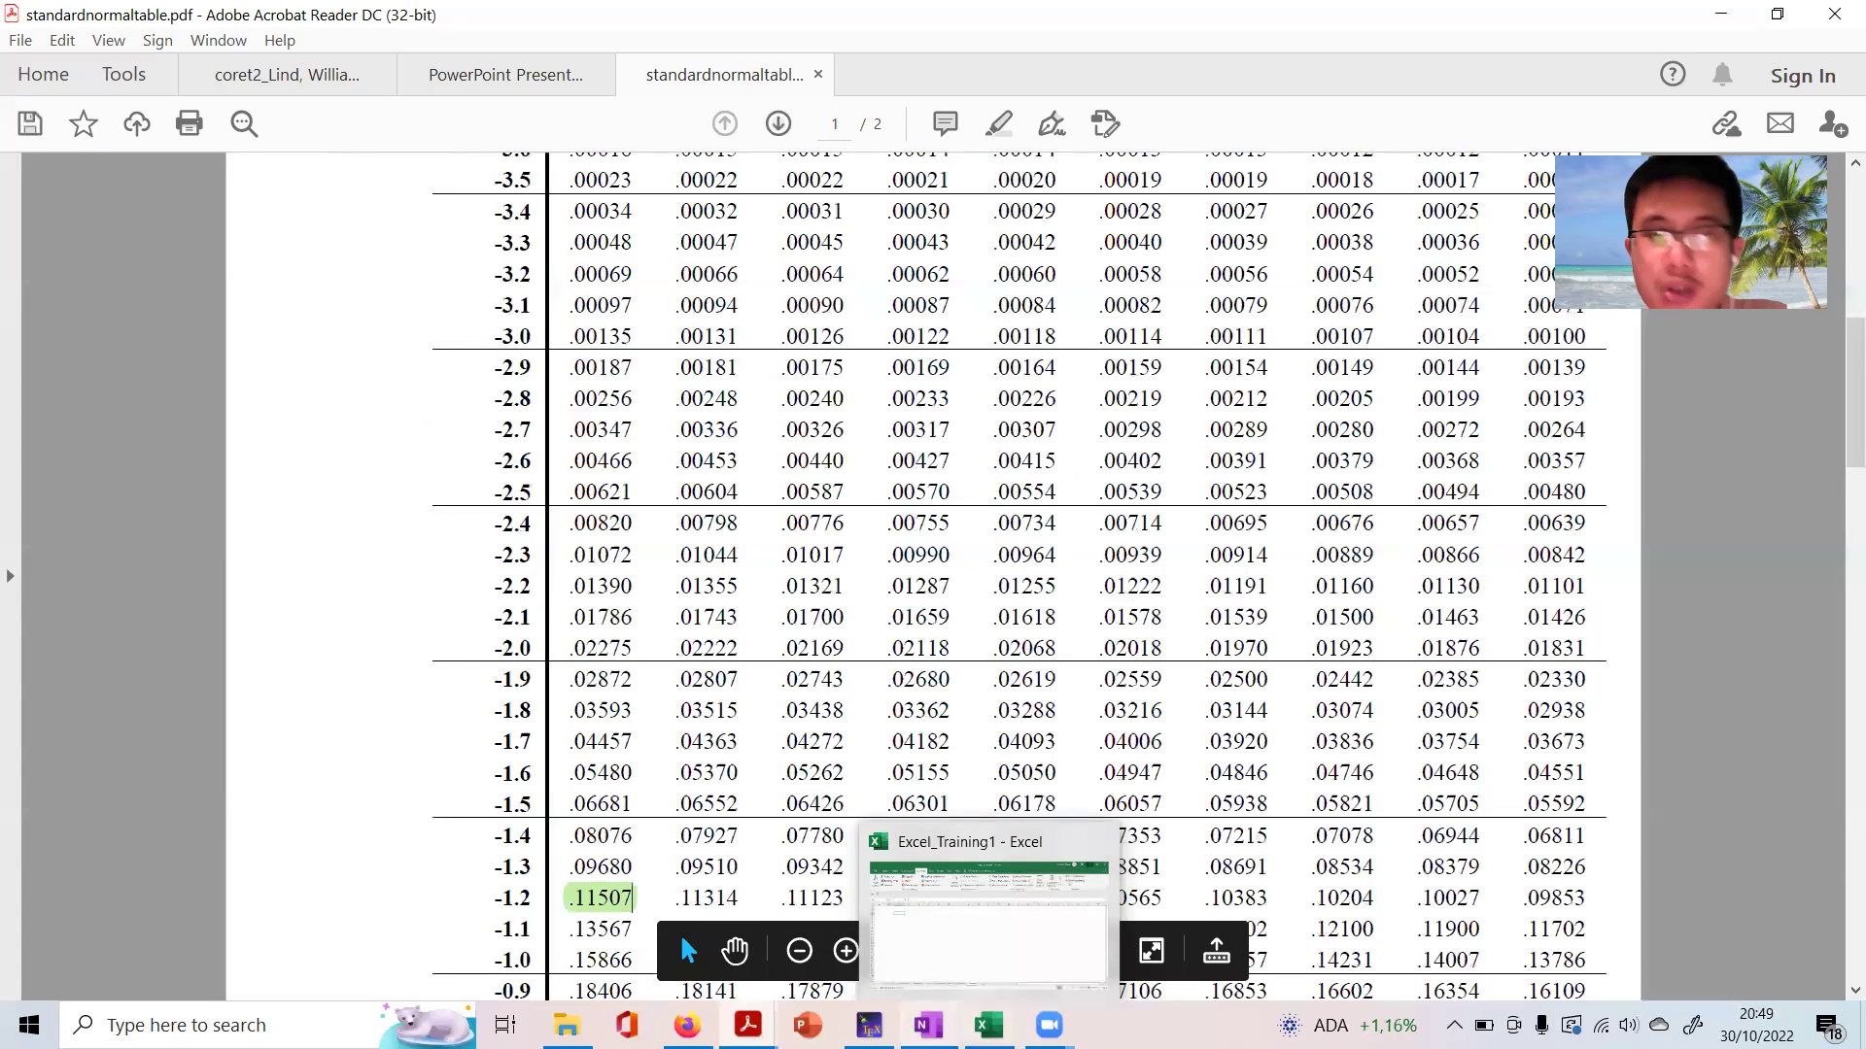
{"action": "left_click", "coordinate": [928, 1025]}
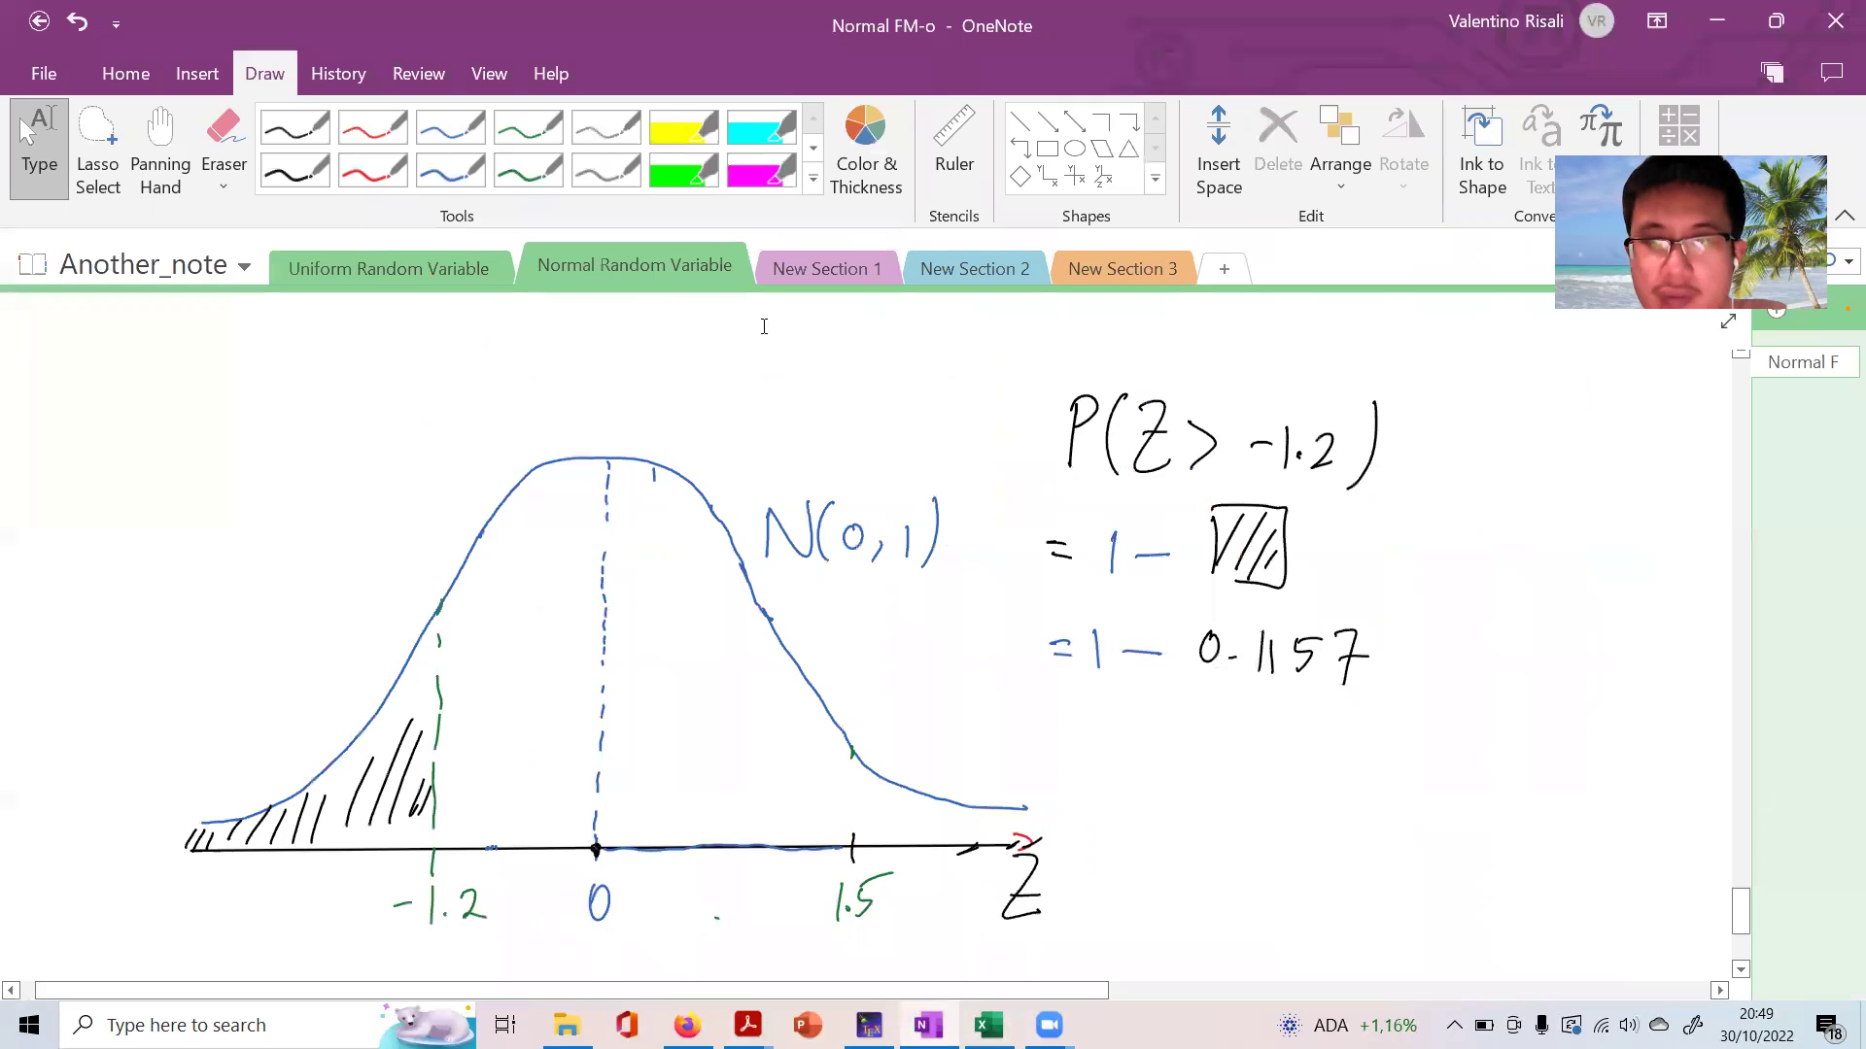
{"action": "left_click", "coordinate": [223, 184]}
{"action": "left_click", "coordinate": [309, 322]}
{"action": "left_click_drag", "start_coordinate": [1302, 637], "coordinate": [1283, 680]}
{"action": "left_click", "coordinate": [1351, 659]}
{"action": "left_click", "coordinate": [288, 132]}
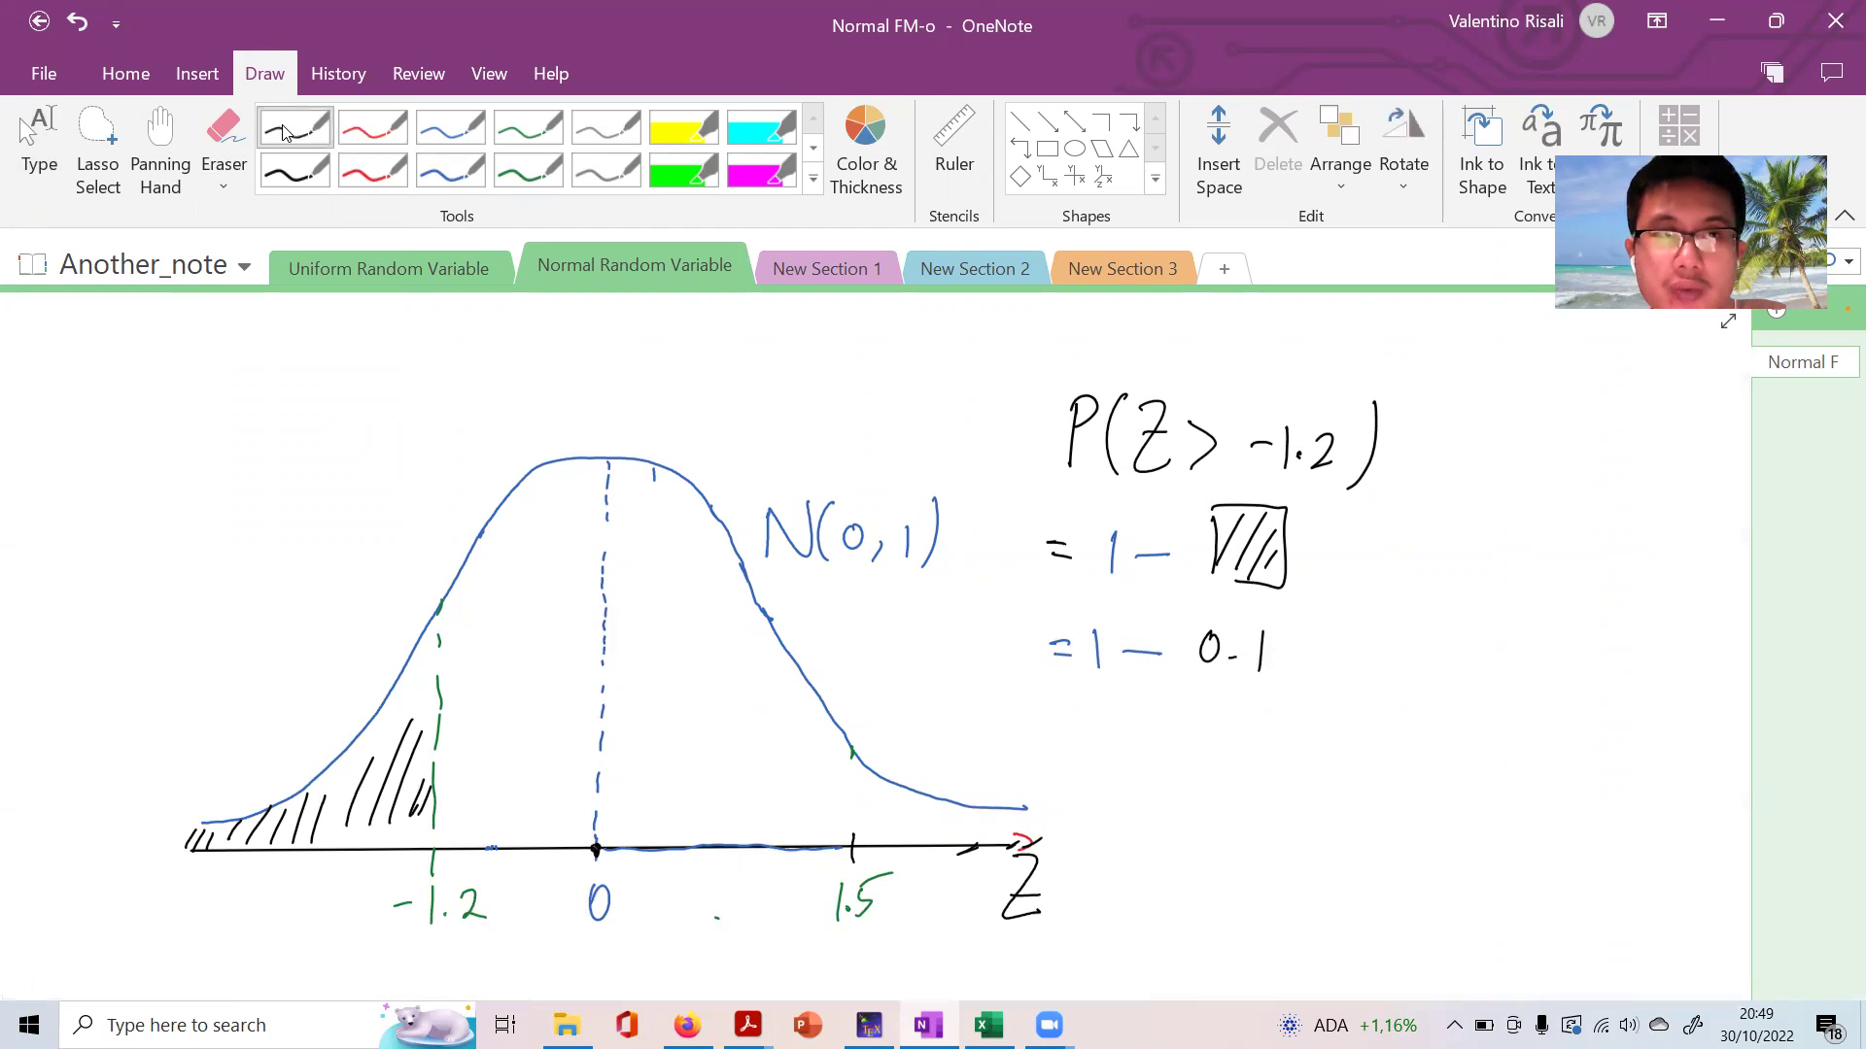
Rewrite the number as 0.11507 and write the answer = 0.88493 below
{"action": "left_click_drag", "start_coordinate": [1304, 636], "coordinate": [1303, 670]}
{"action": "left_click_drag", "start_coordinate": [1307, 638], "coordinate": [1353, 640]}
{"action": "mouse_move", "coordinate": [1380, 630]}
{"action": "left_mouse_down"}
{"action": "mouse_move", "coordinate": [1387, 680]}
{"action": "mouse_move", "coordinate": [1415, 643]}
{"action": "left_mouse_up"}
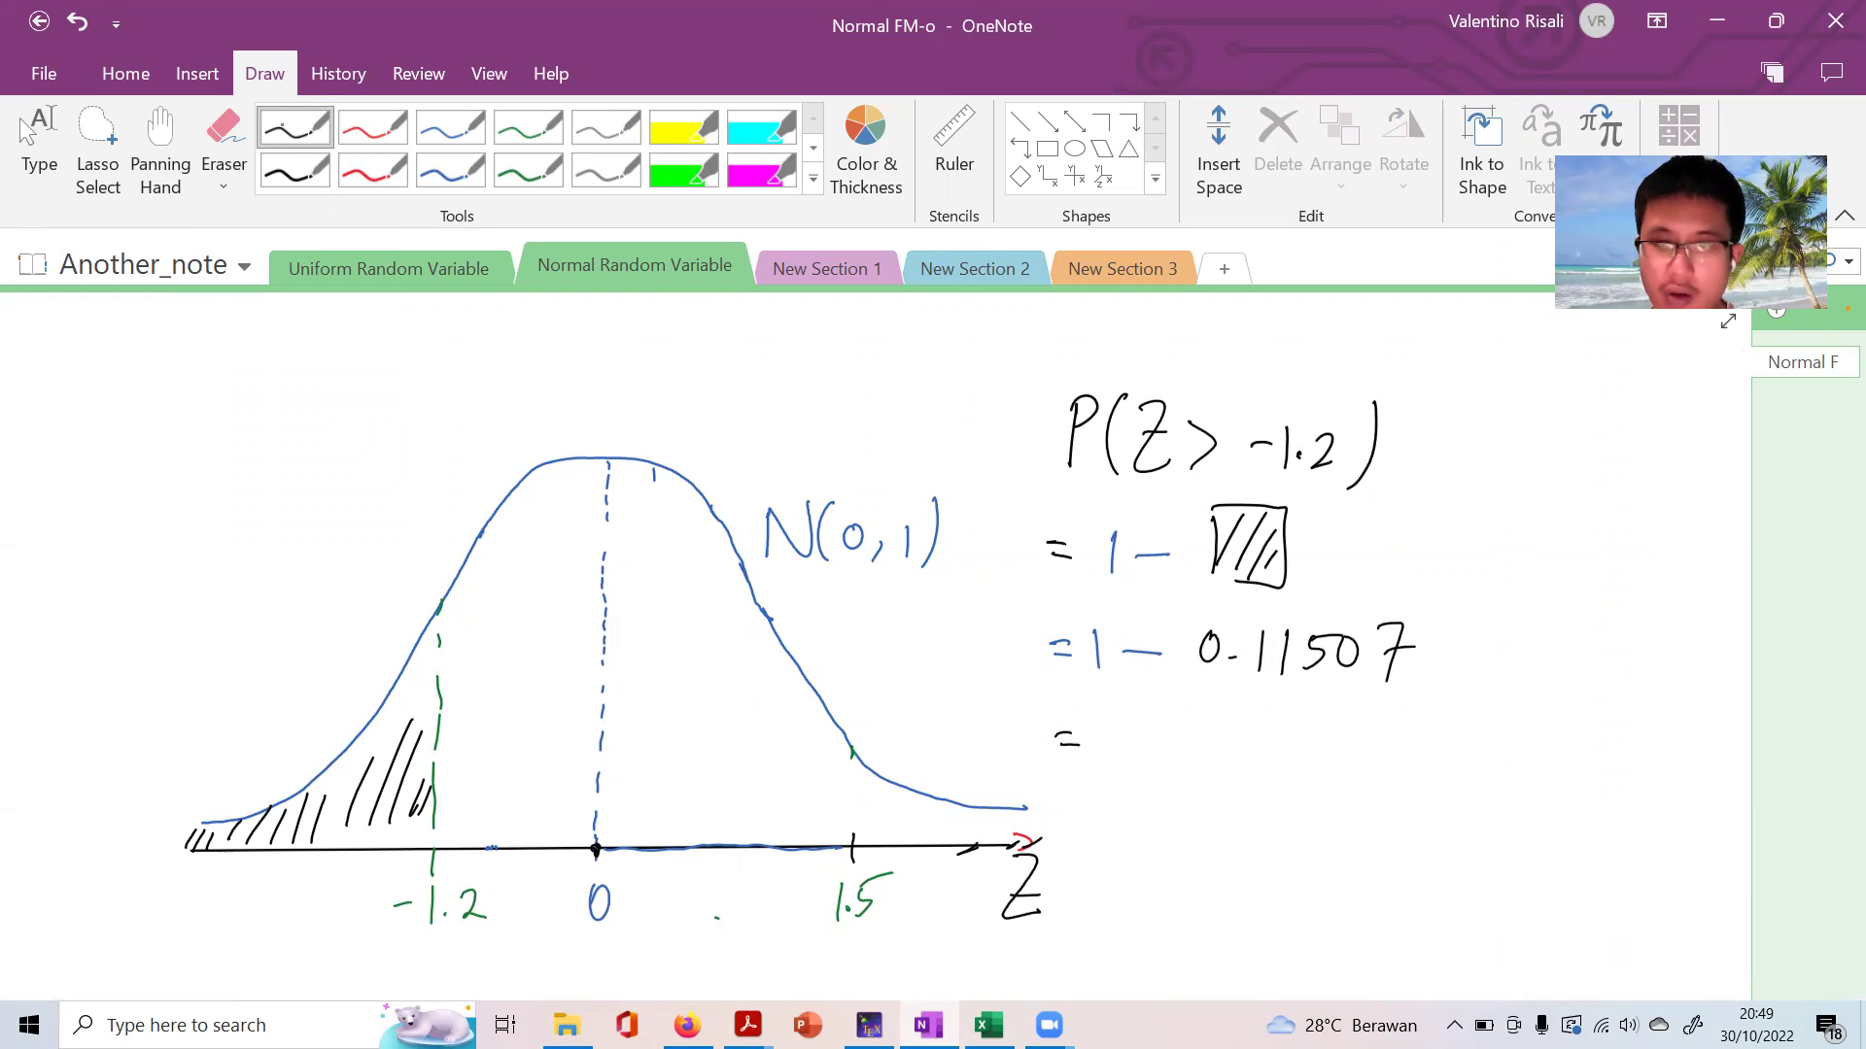
{"action": "mouse_move", "coordinate": [1119, 719]}
{"action": "left_mouse_down"}
{"action": "mouse_move", "coordinate": [1148, 742]}
{"action": "mouse_move", "coordinate": [1208, 722]}
{"action": "mouse_move", "coordinate": [1254, 773]}
{"action": "mouse_move", "coordinate": [1307, 770]}
{"action": "left_mouse_up"}
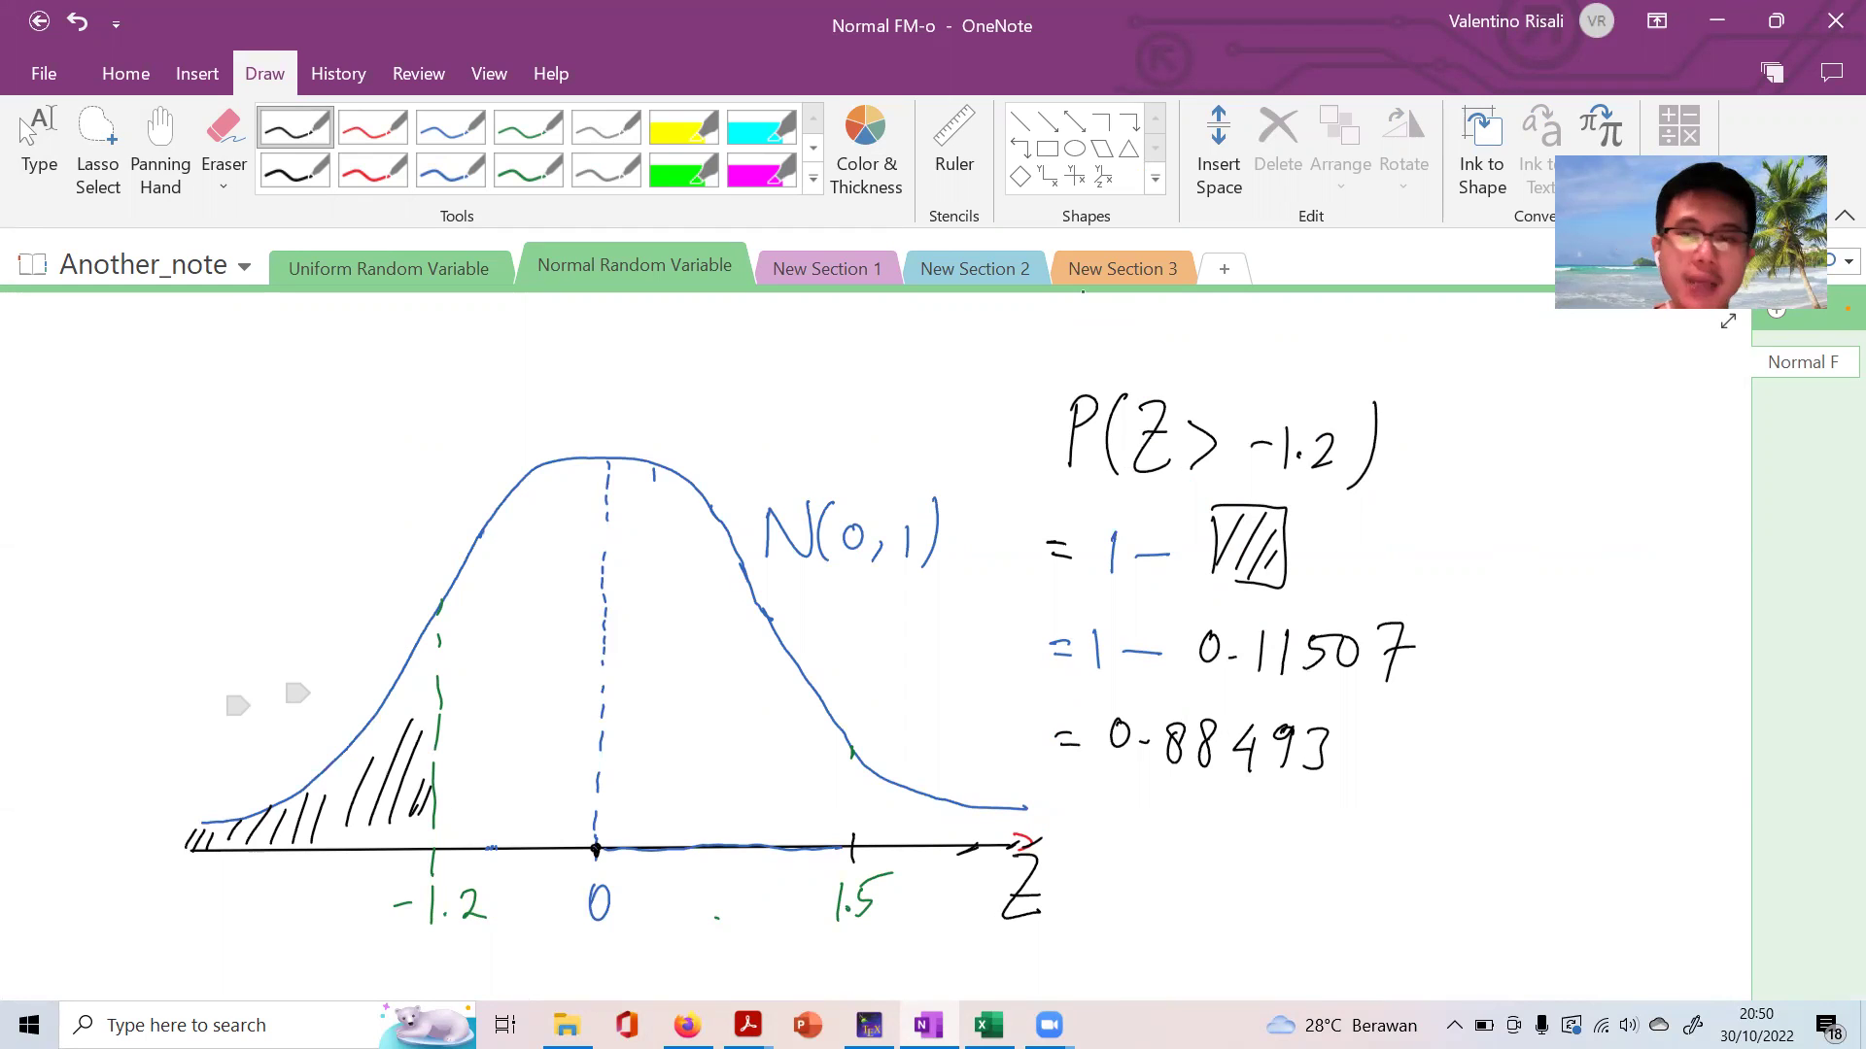
Lasso the finished equations and move them below the normal curve
{"action": "left_click", "coordinate": [97, 146]}
{"action": "left_click_drag", "start_coordinate": [1293, 346], "coordinate": [1445, 442]}
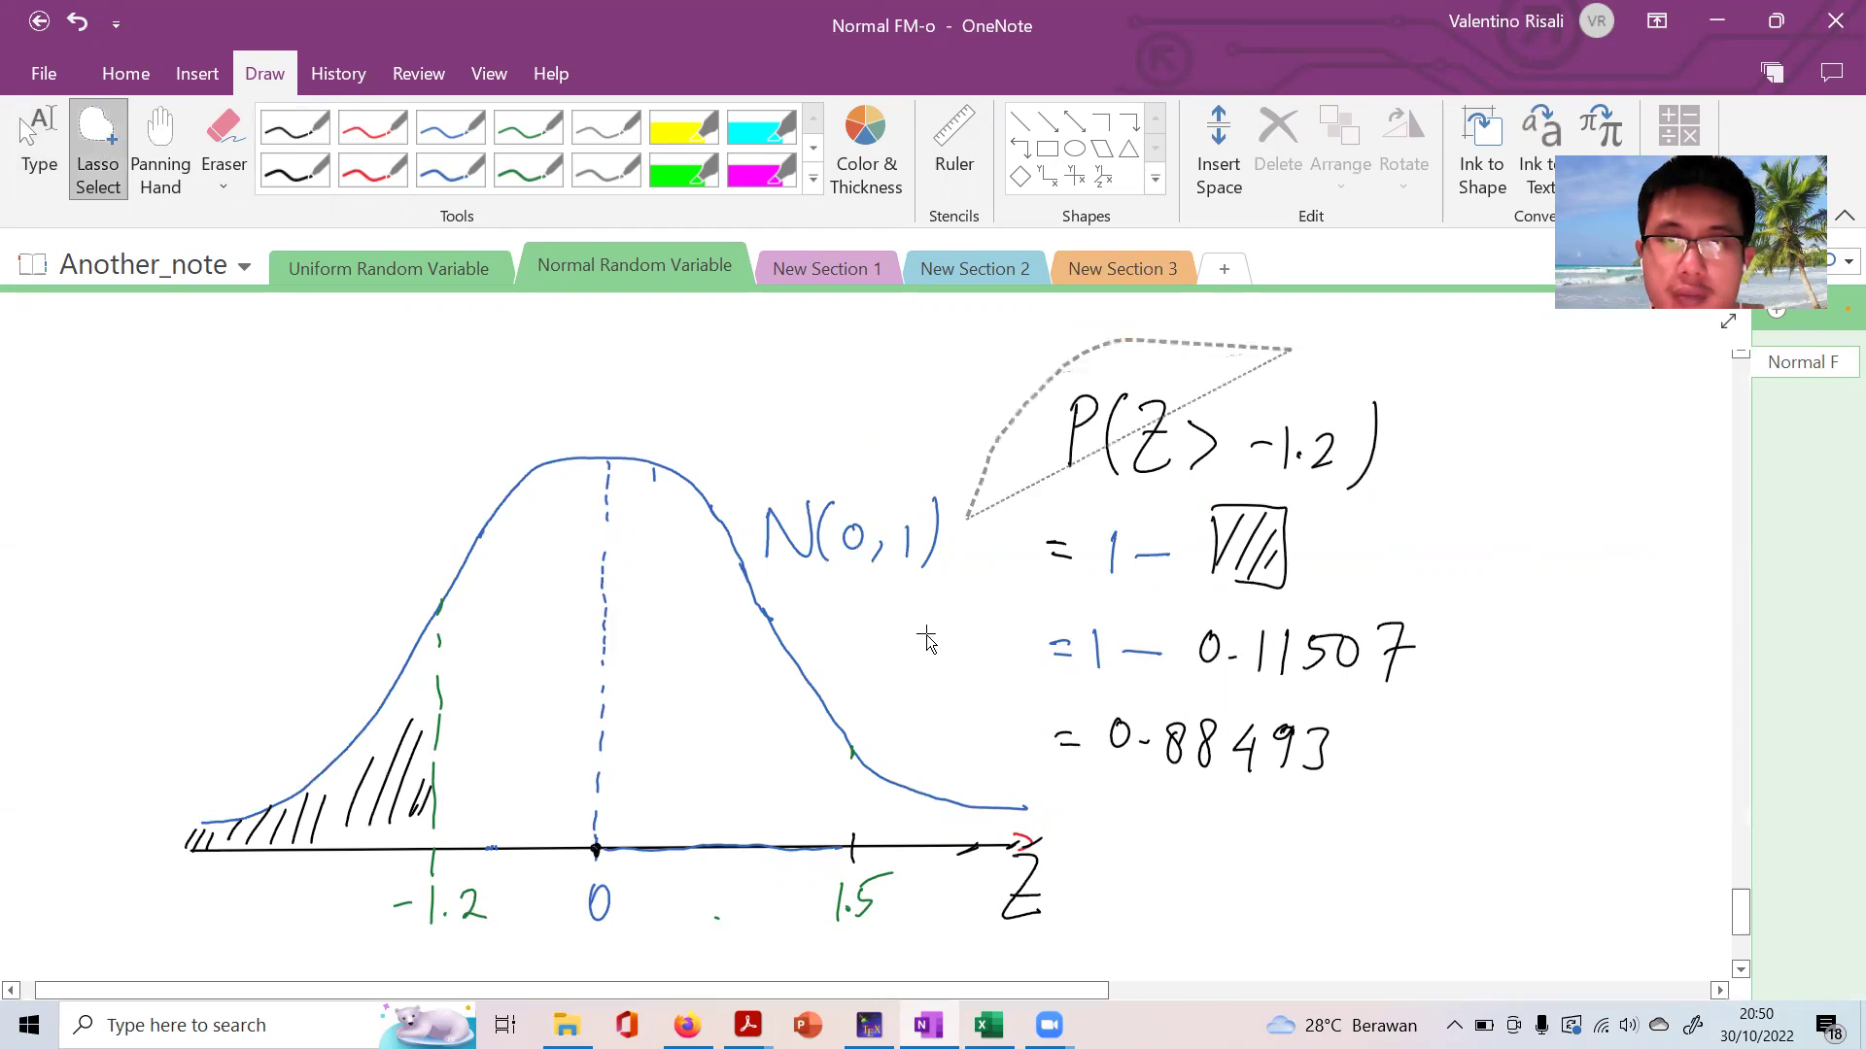
{"action": "scroll", "coordinate": [1460, 537], "scroll_direction": "down", "scroll_amount": 3}
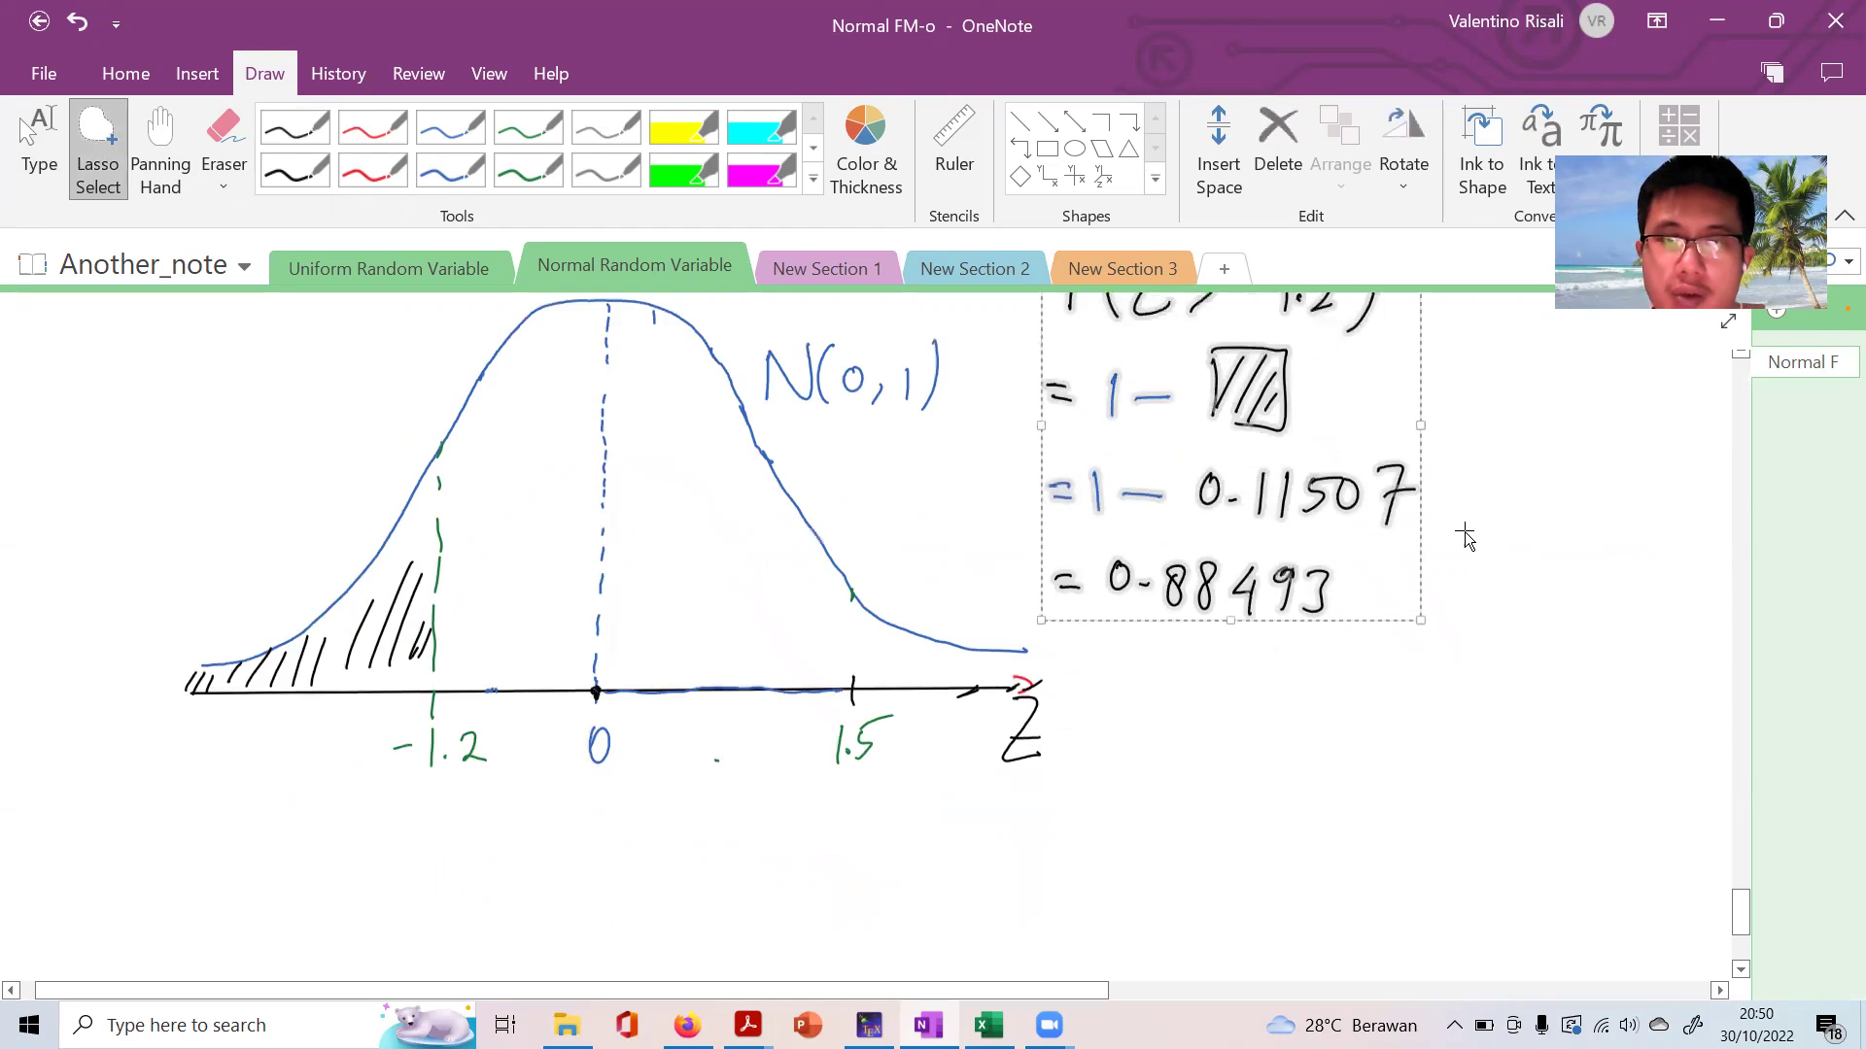
{"action": "mouse_move", "coordinate": [1203, 392]}
{"action": "left_mouse_down"}
{"action": "mouse_move", "coordinate": [377, 950]}
{"action": "mouse_move", "coordinate": [304, 960]}
{"action": "left_mouse_up"}
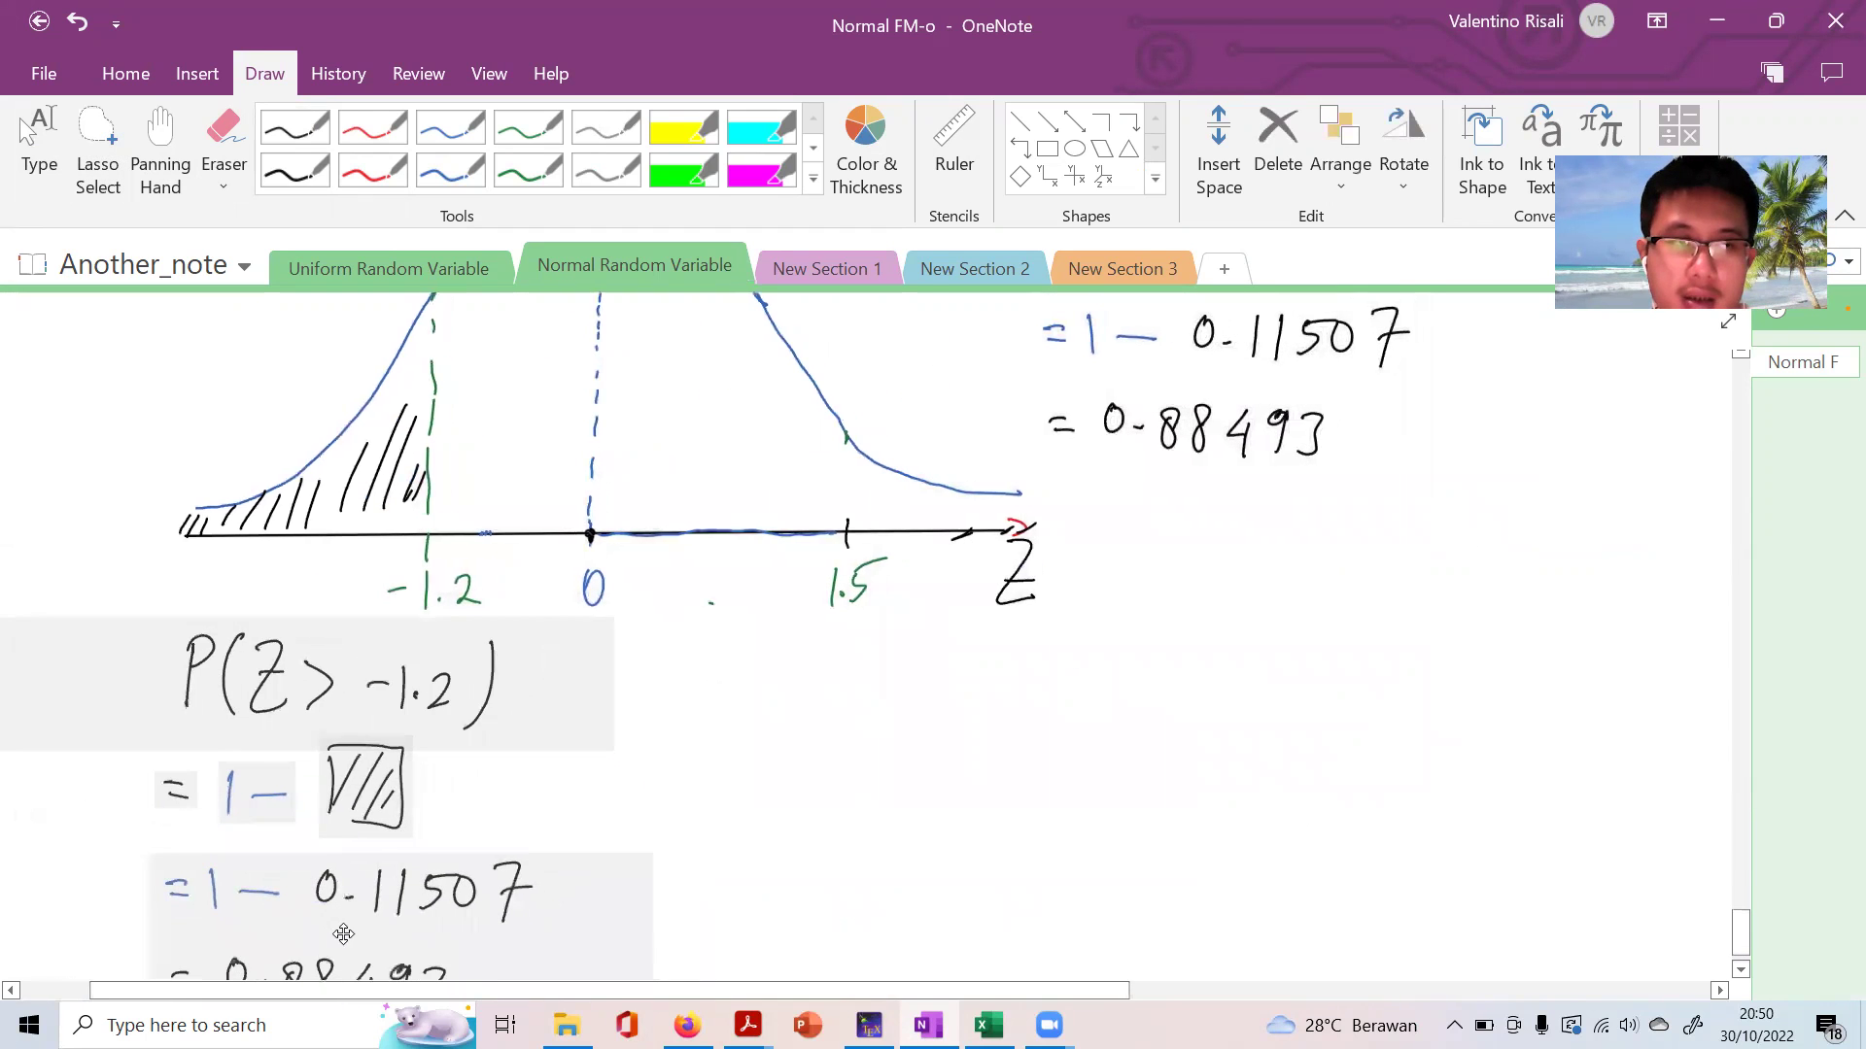
{"action": "left_click", "coordinate": [813, 792]}
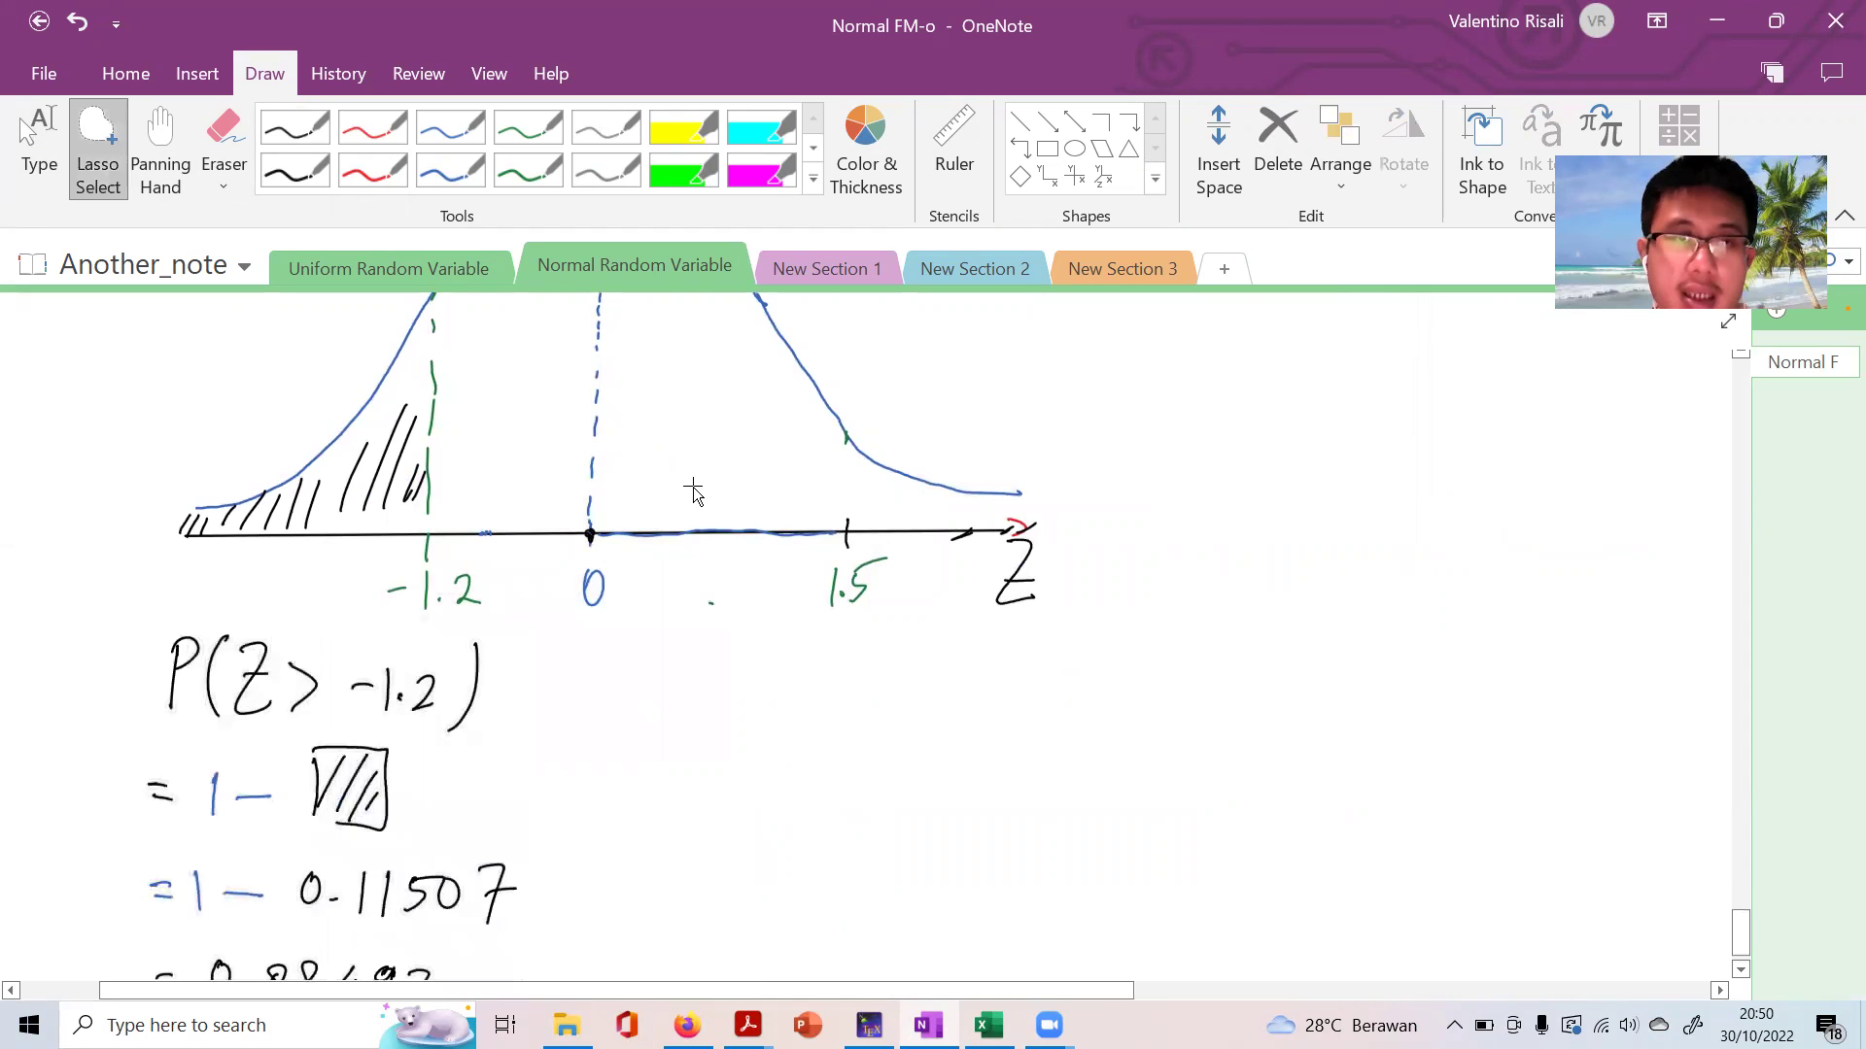
{"action": "scroll", "coordinate": [591, 392], "scroll_direction": "up", "scroll_amount": 3}
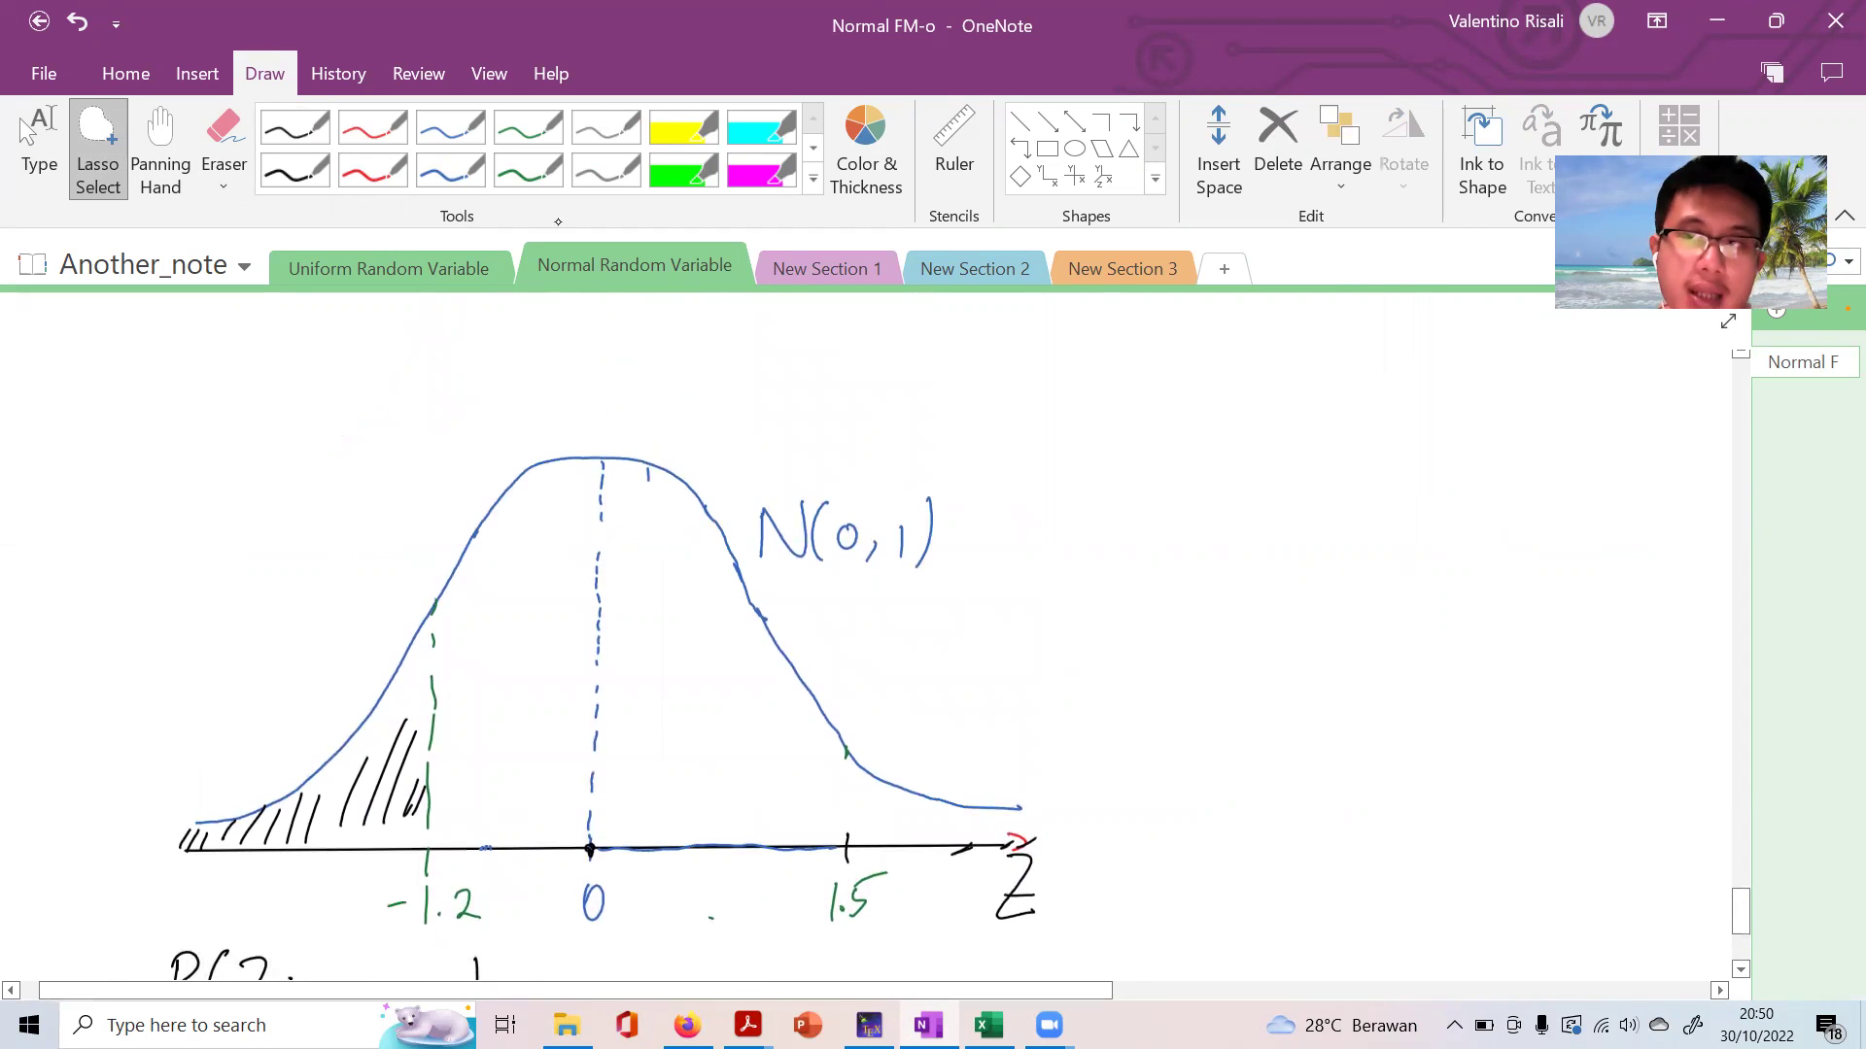
Write the heading P(Z > -1.2) in blue ink at the upper right
{"action": "left_click", "coordinate": [432, 135]}
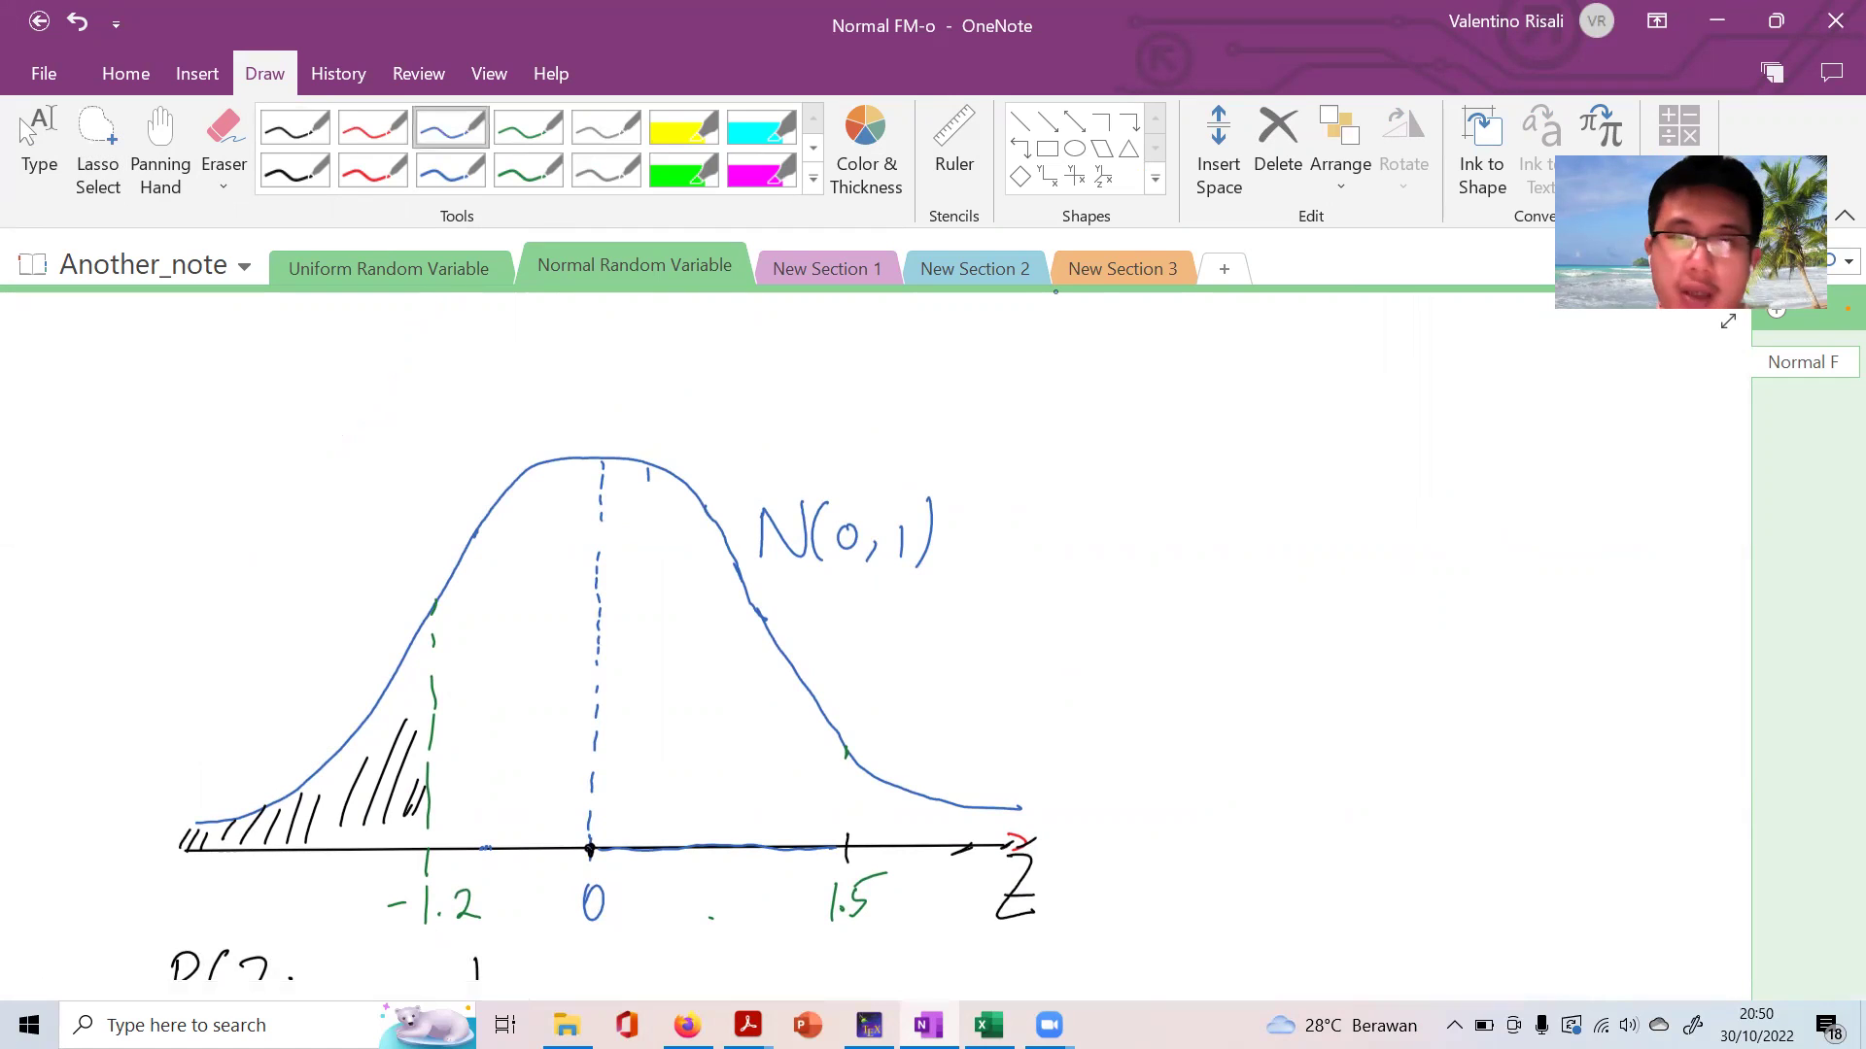
{"action": "mouse_move", "coordinate": [1086, 351]}
{"action": "left_mouse_down"}
{"action": "mouse_move", "coordinate": [1088, 426]}
{"action": "mouse_move", "coordinate": [1108, 384]}
{"action": "left_mouse_up"}
{"action": "mouse_move", "coordinate": [1128, 355]}
{"action": "left_mouse_down"}
{"action": "mouse_move", "coordinate": [1127, 429]}
{"action": "mouse_move", "coordinate": [1305, 410]}
{"action": "left_mouse_up"}
{"action": "left_click_drag", "start_coordinate": [1310, 384], "coordinate": [1334, 443]}
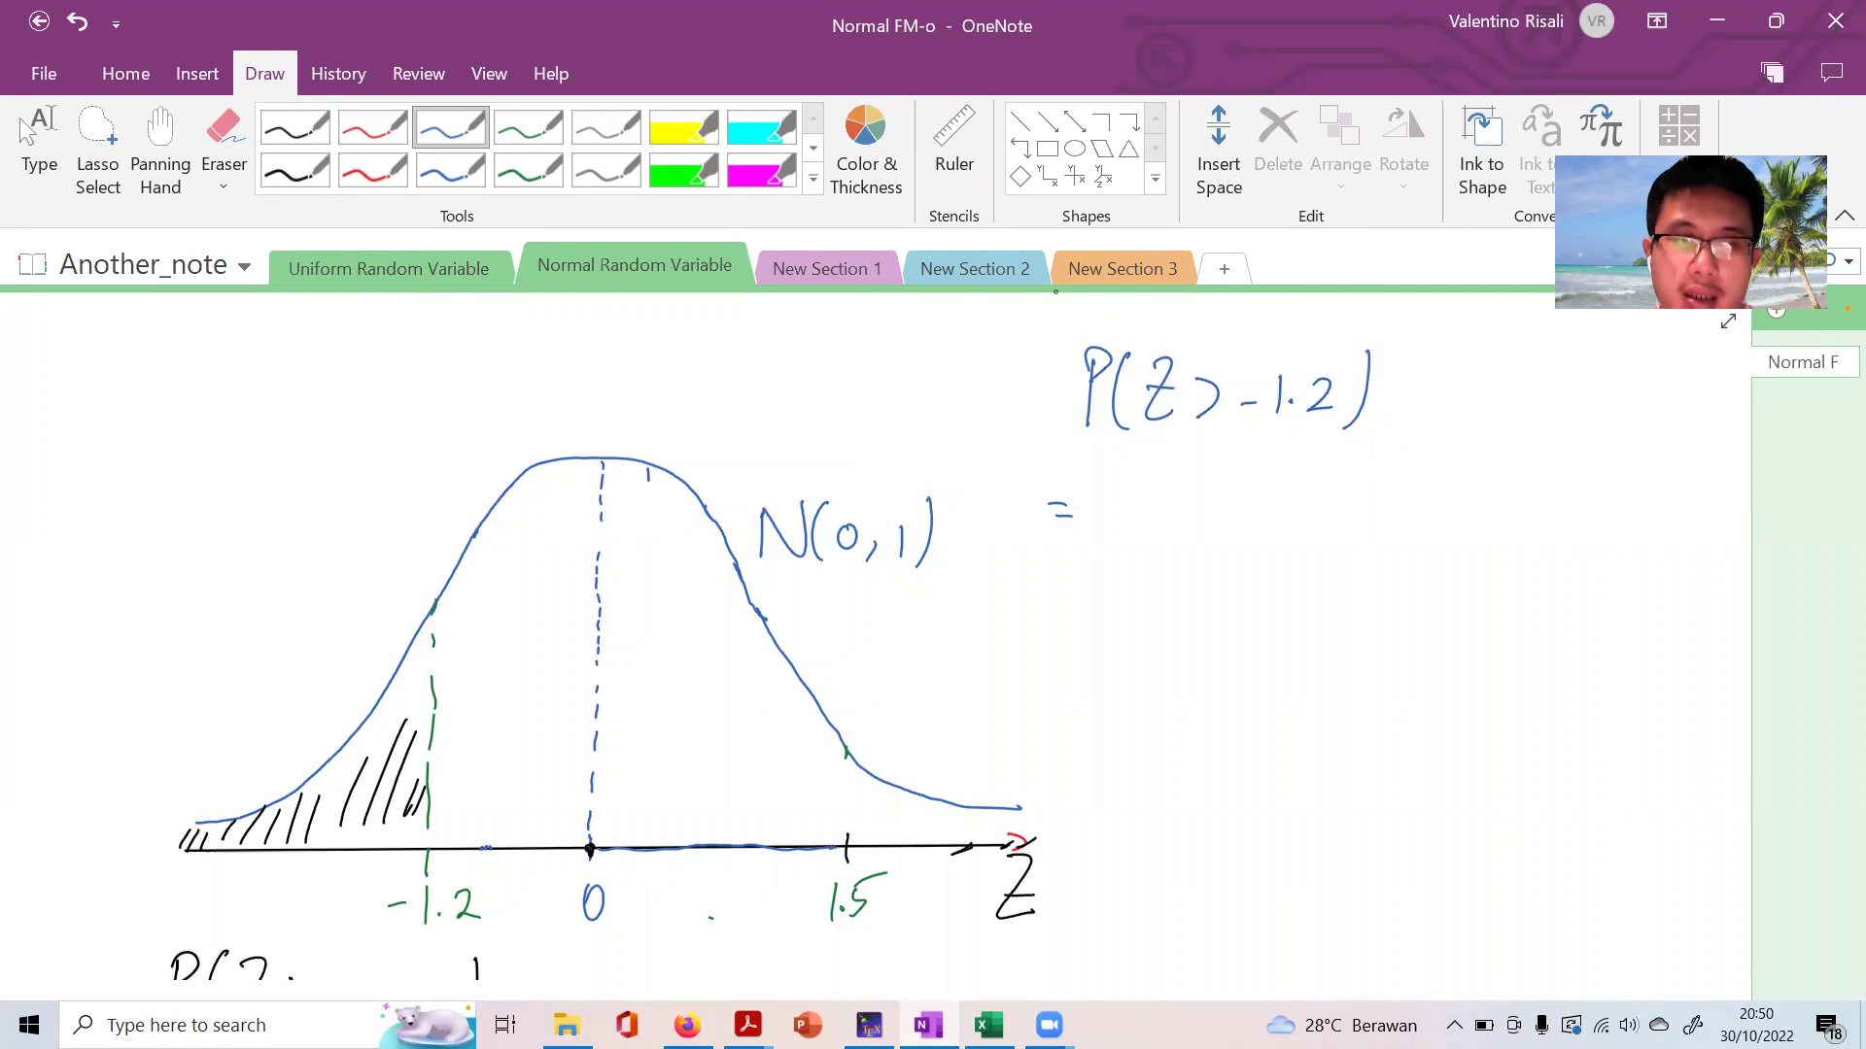
Hatch in red ink the area under the normal curve to the right of -1.2
{"action": "left_click", "coordinate": [373, 127]}
{"action": "left_click_drag", "start_coordinate": [479, 546], "coordinate": [639, 512]}
{"action": "left_click_drag", "start_coordinate": [448, 628], "coordinate": [696, 563]}
{"action": "left_click_drag", "start_coordinate": [452, 706], "coordinate": [722, 618]}
{"action": "left_click_drag", "start_coordinate": [461, 783], "coordinate": [725, 679]}
{"action": "left_click_drag", "start_coordinate": [502, 843], "coordinate": [746, 727]}
{"action": "left_click_drag", "start_coordinate": [645, 827], "coordinate": [776, 729]}
{"action": "left_click_drag", "start_coordinate": [737, 834], "coordinate": [808, 759]}
{"action": "mouse_move", "coordinate": [787, 837]}
{"action": "left_mouse_down"}
{"action": "mouse_move", "coordinate": [869, 773]}
{"action": "mouse_move", "coordinate": [888, 806]}
{"action": "mouse_move", "coordinate": [1023, 821]}
{"action": "left_mouse_up"}
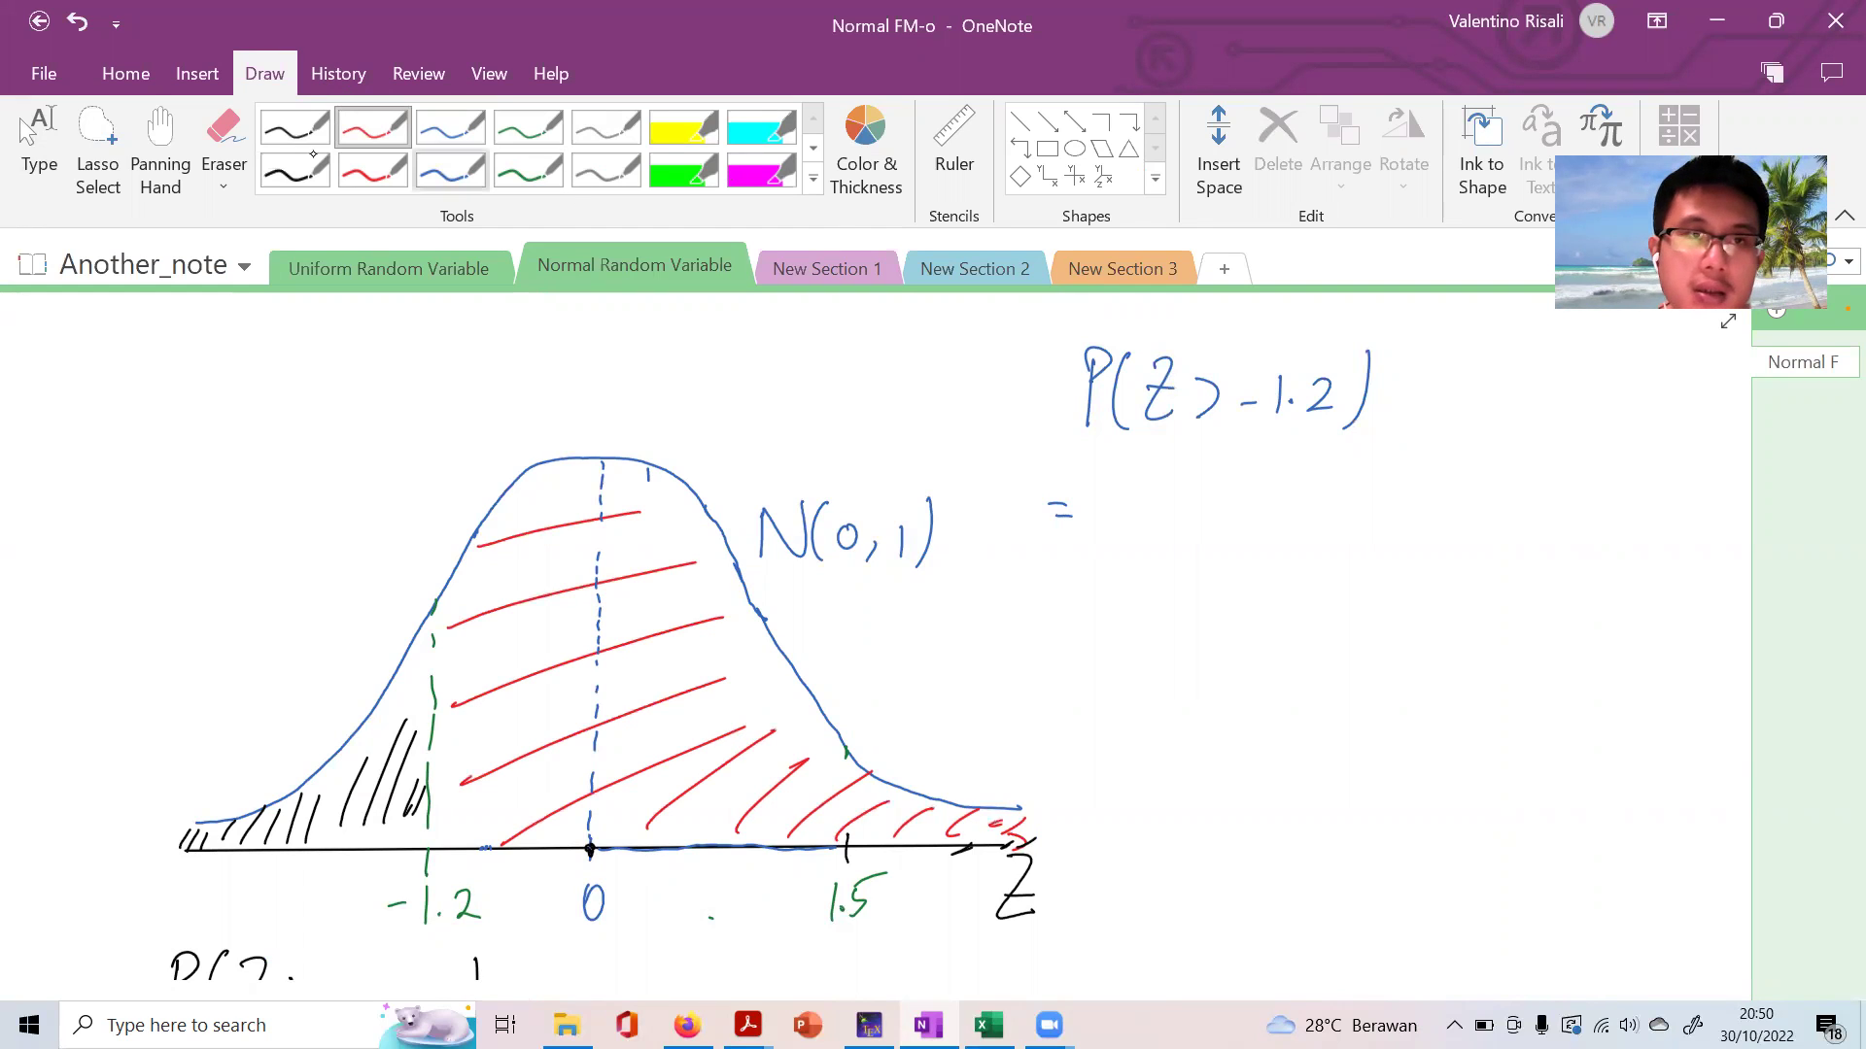
Handwrite = 0.5 + P(-1.2 < Z < 0) in black ink
{"action": "left_click", "coordinate": [299, 127]}
{"action": "left_click_drag", "start_coordinate": [1118, 498], "coordinate": [1145, 507]}
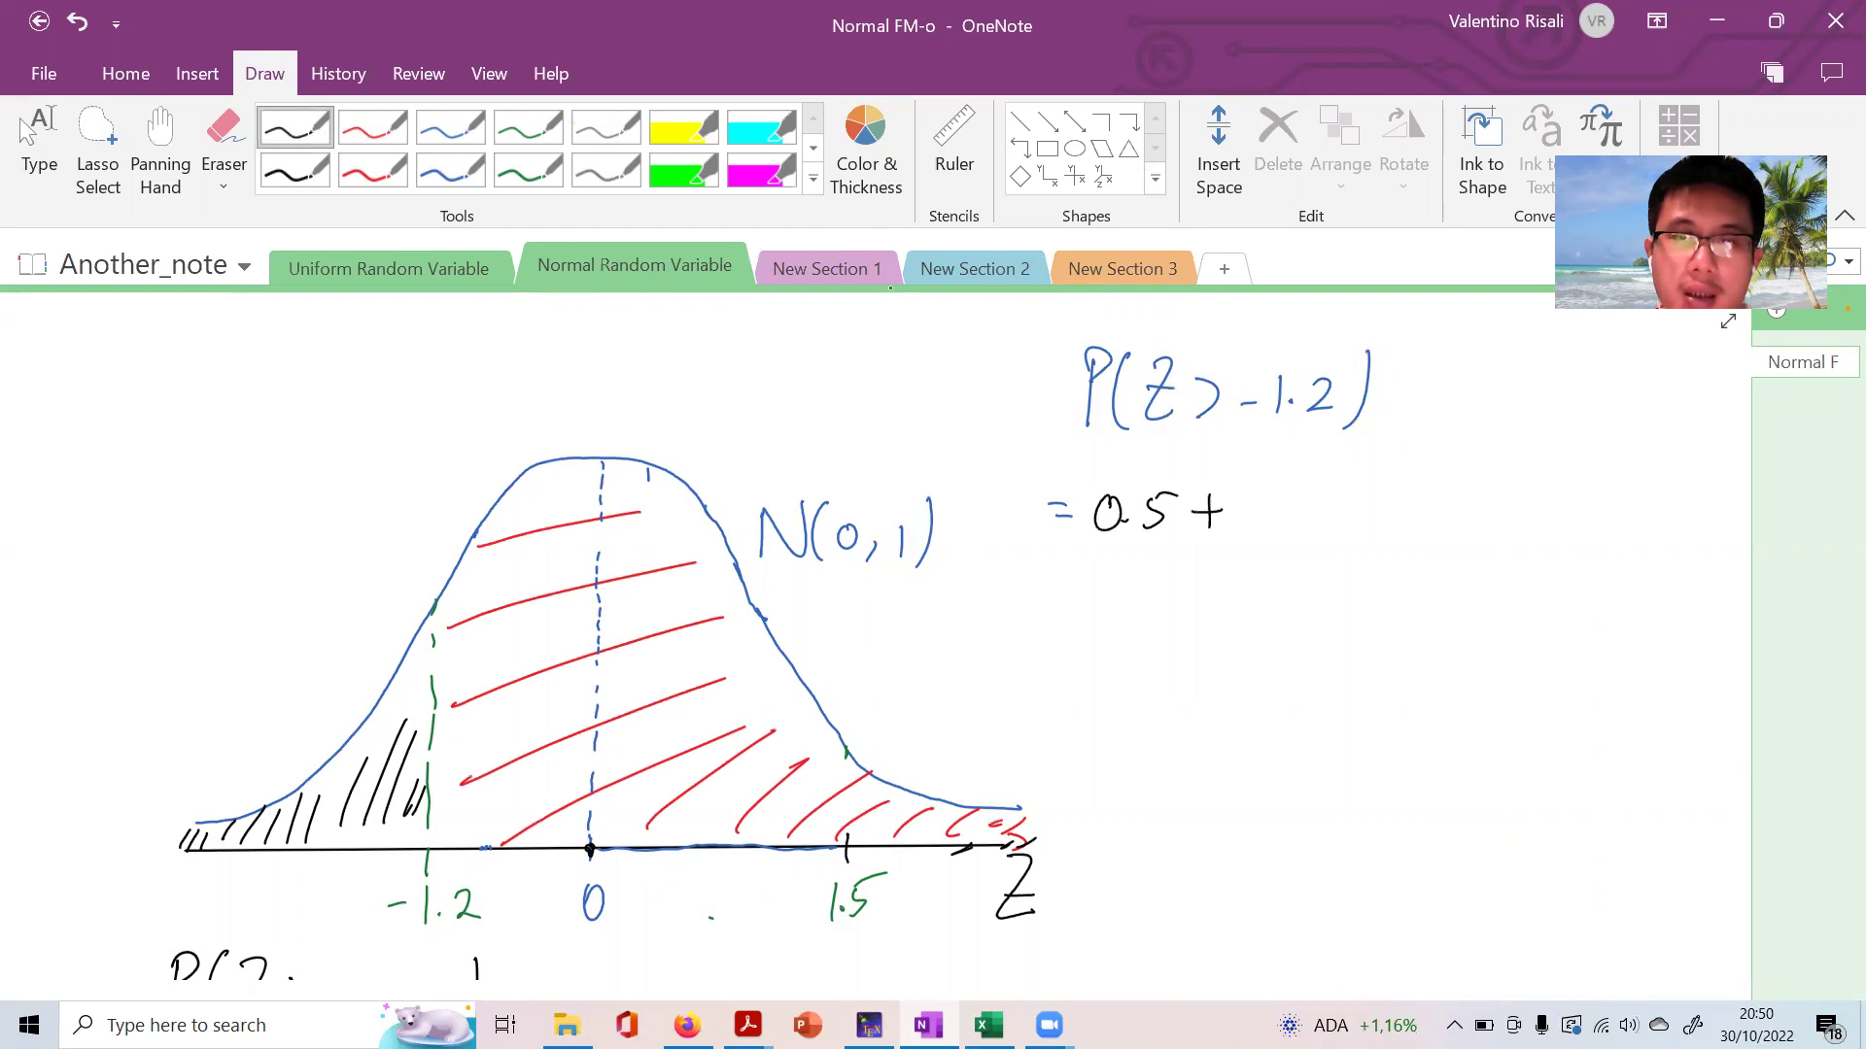
{"action": "left_click_drag", "start_coordinate": [1258, 476], "coordinate": [1257, 530]}
{"action": "left_click_drag", "start_coordinate": [1261, 465], "coordinate": [1261, 496]}
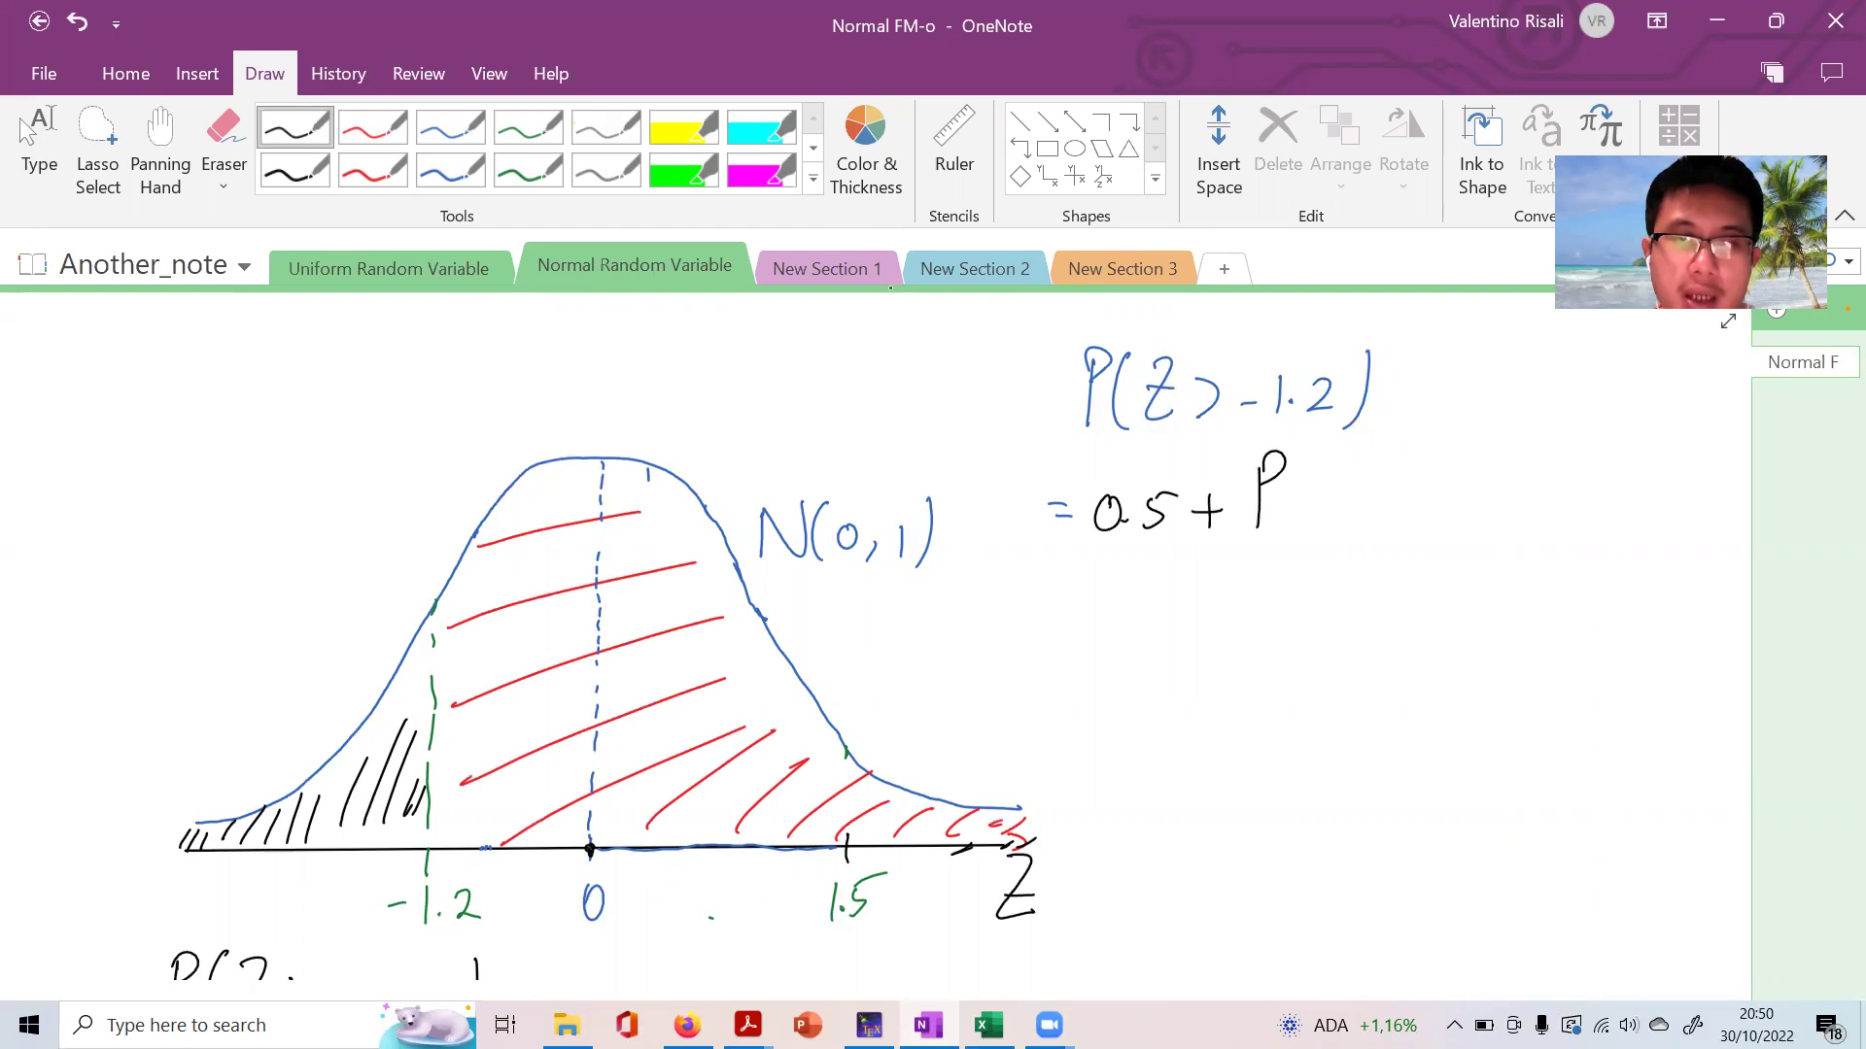
{"action": "mouse_move", "coordinate": [1312, 451]}
{"action": "left_mouse_down"}
{"action": "mouse_move", "coordinate": [1316, 534]}
{"action": "mouse_move", "coordinate": [1497, 518]}
{"action": "left_mouse_up"}
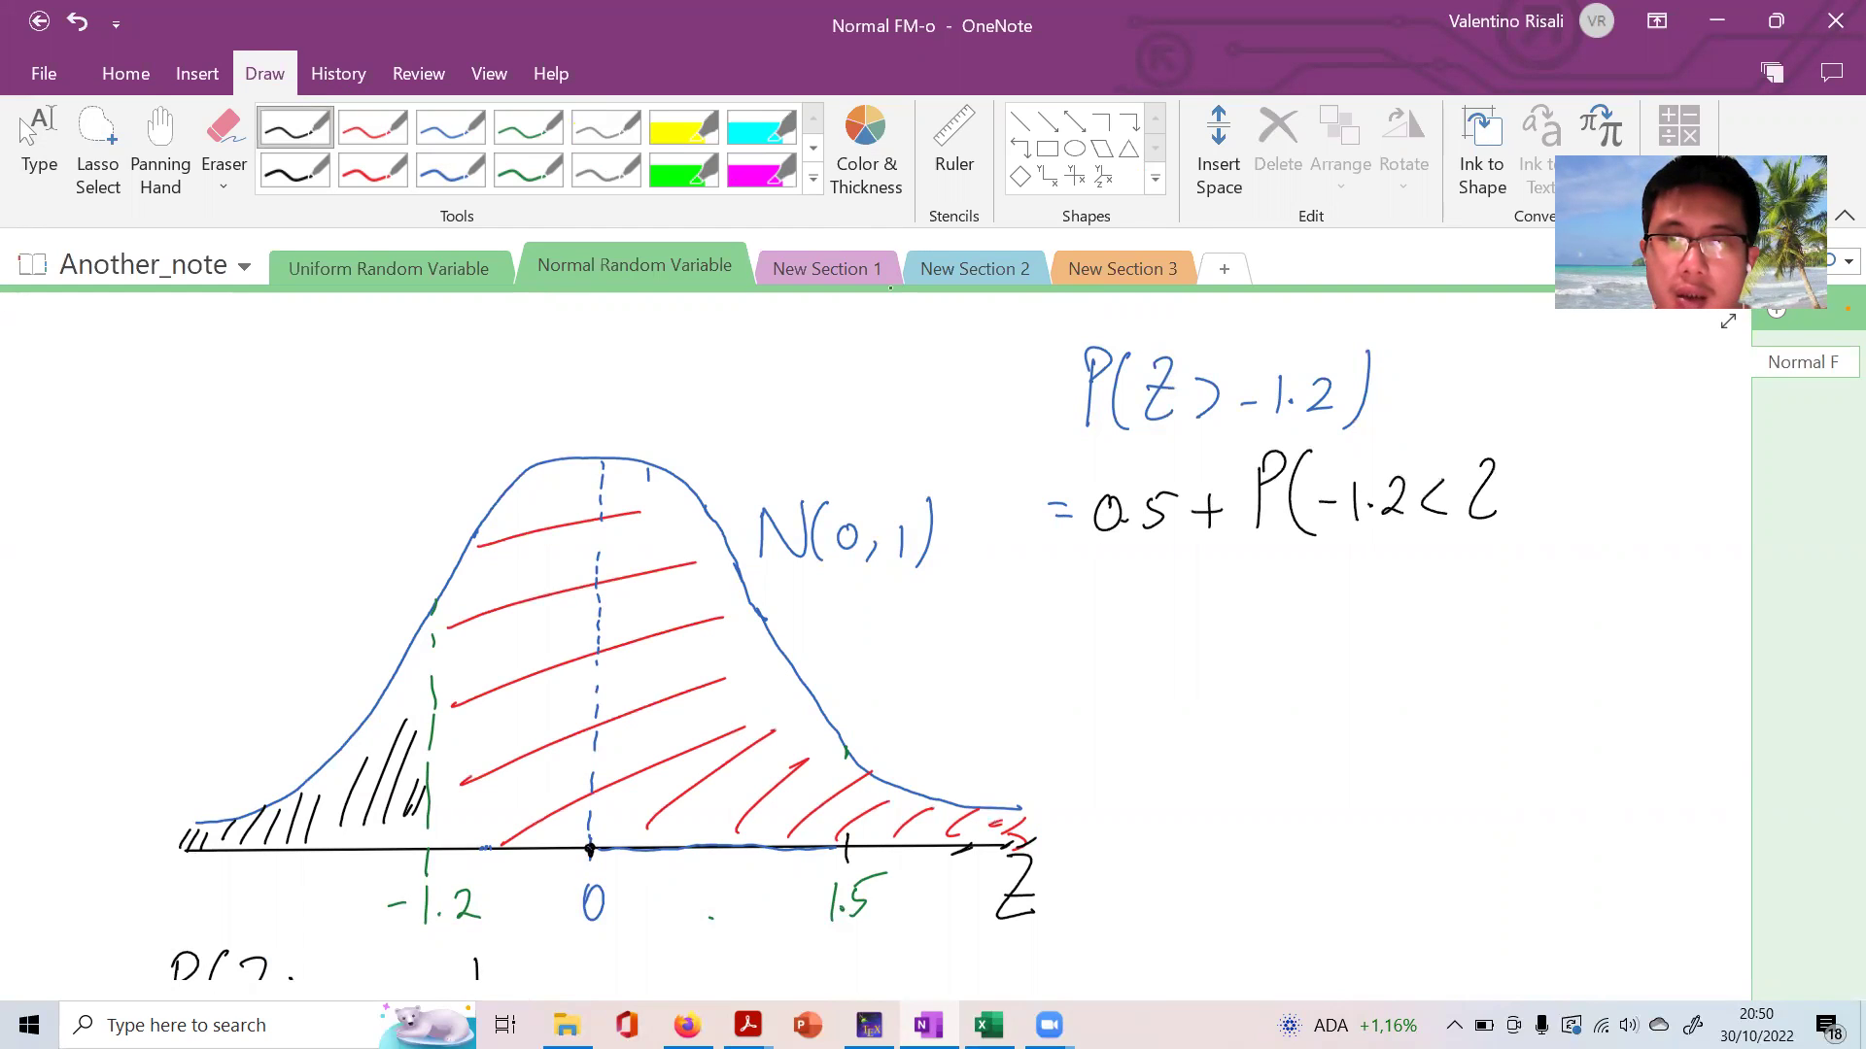
{"action": "left_click_drag", "start_coordinate": [1587, 472], "coordinate": [1584, 475]}
{"action": "left_click_drag", "start_coordinate": [1610, 449], "coordinate": [1608, 535]}
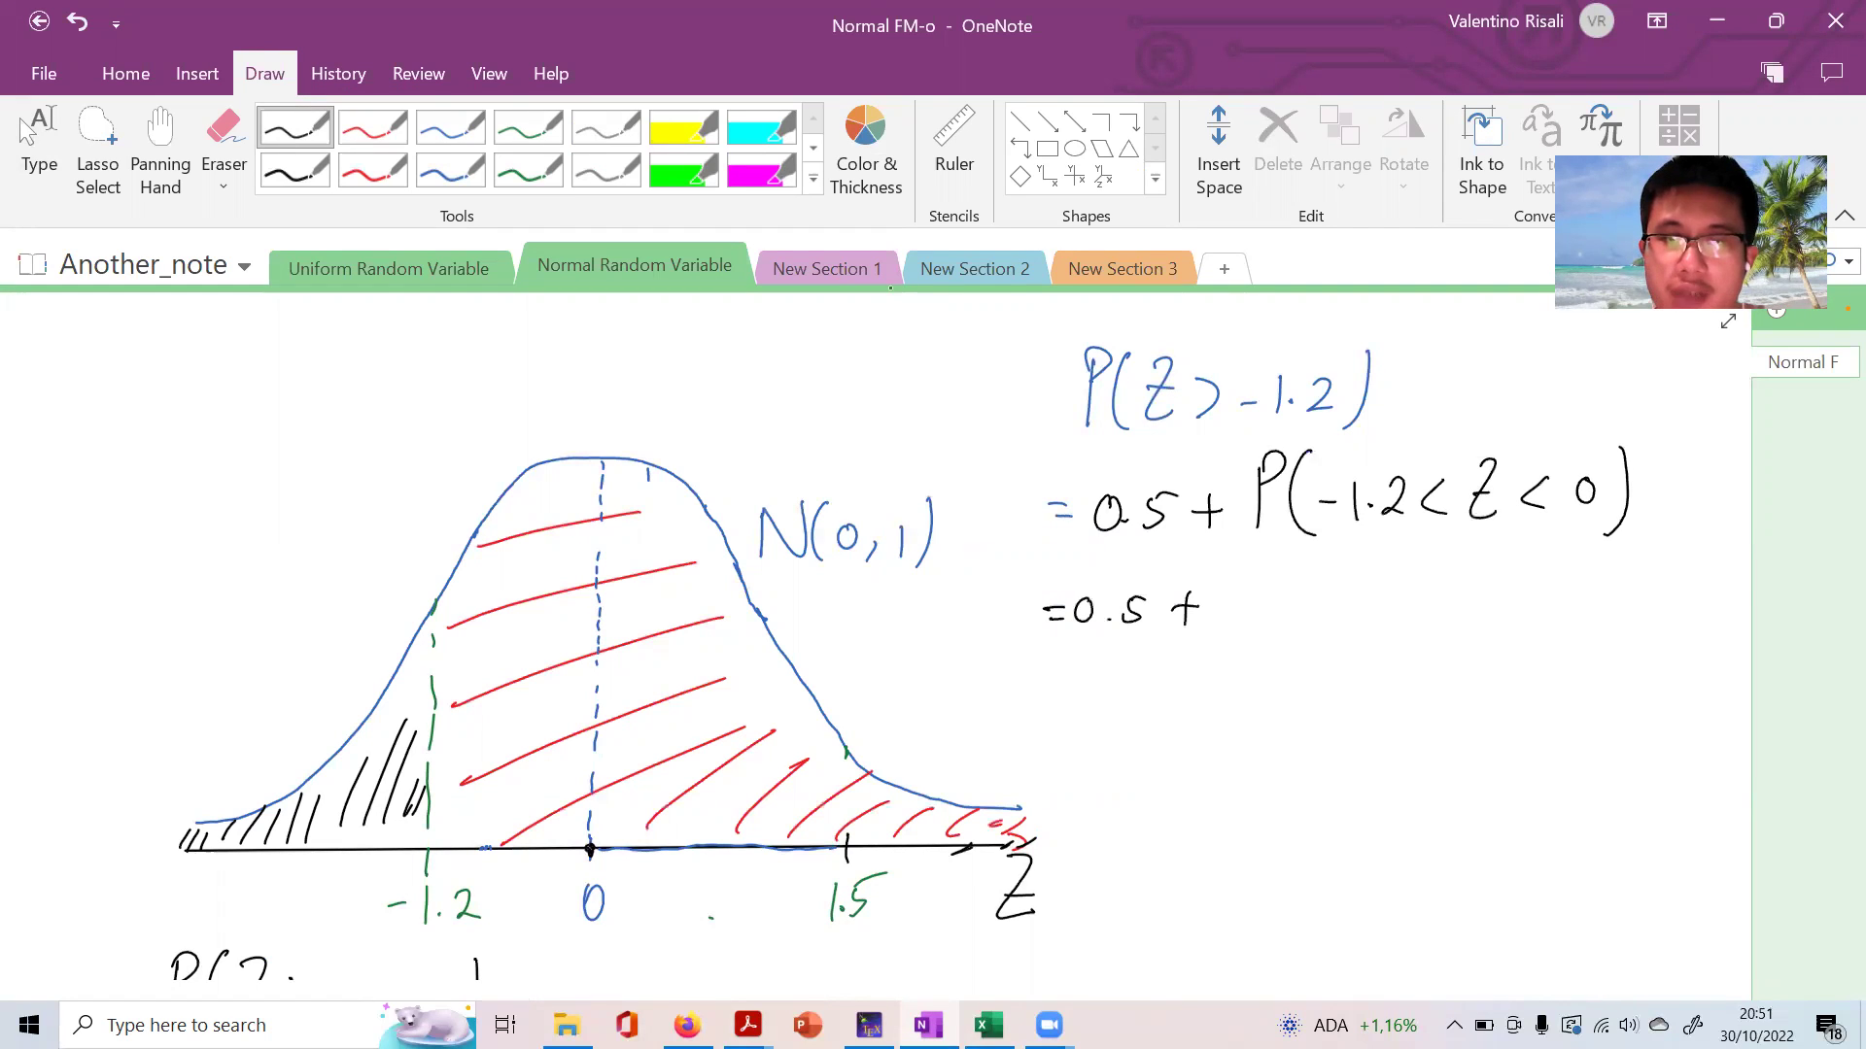
Write = 0.5 + P(0 < Z < 1.2) below it and begin another = 0.5 + line
{"action": "left_click_drag", "start_coordinate": [1216, 563], "coordinate": [1221, 585]}
{"action": "mouse_move", "coordinate": [1250, 561]}
{"action": "left_mouse_down"}
{"action": "mouse_move", "coordinate": [1248, 637]}
{"action": "mouse_move", "coordinate": [1330, 620]}
{"action": "left_mouse_up"}
{"action": "mouse_move", "coordinate": [1352, 572]}
{"action": "left_mouse_down"}
{"action": "mouse_move", "coordinate": [1378, 622]}
{"action": "mouse_move", "coordinate": [1435, 580]}
{"action": "mouse_move", "coordinate": [1511, 607]}
{"action": "left_mouse_up"}
{"action": "left_click_drag", "start_coordinate": [1532, 559], "coordinate": [1526, 636]}
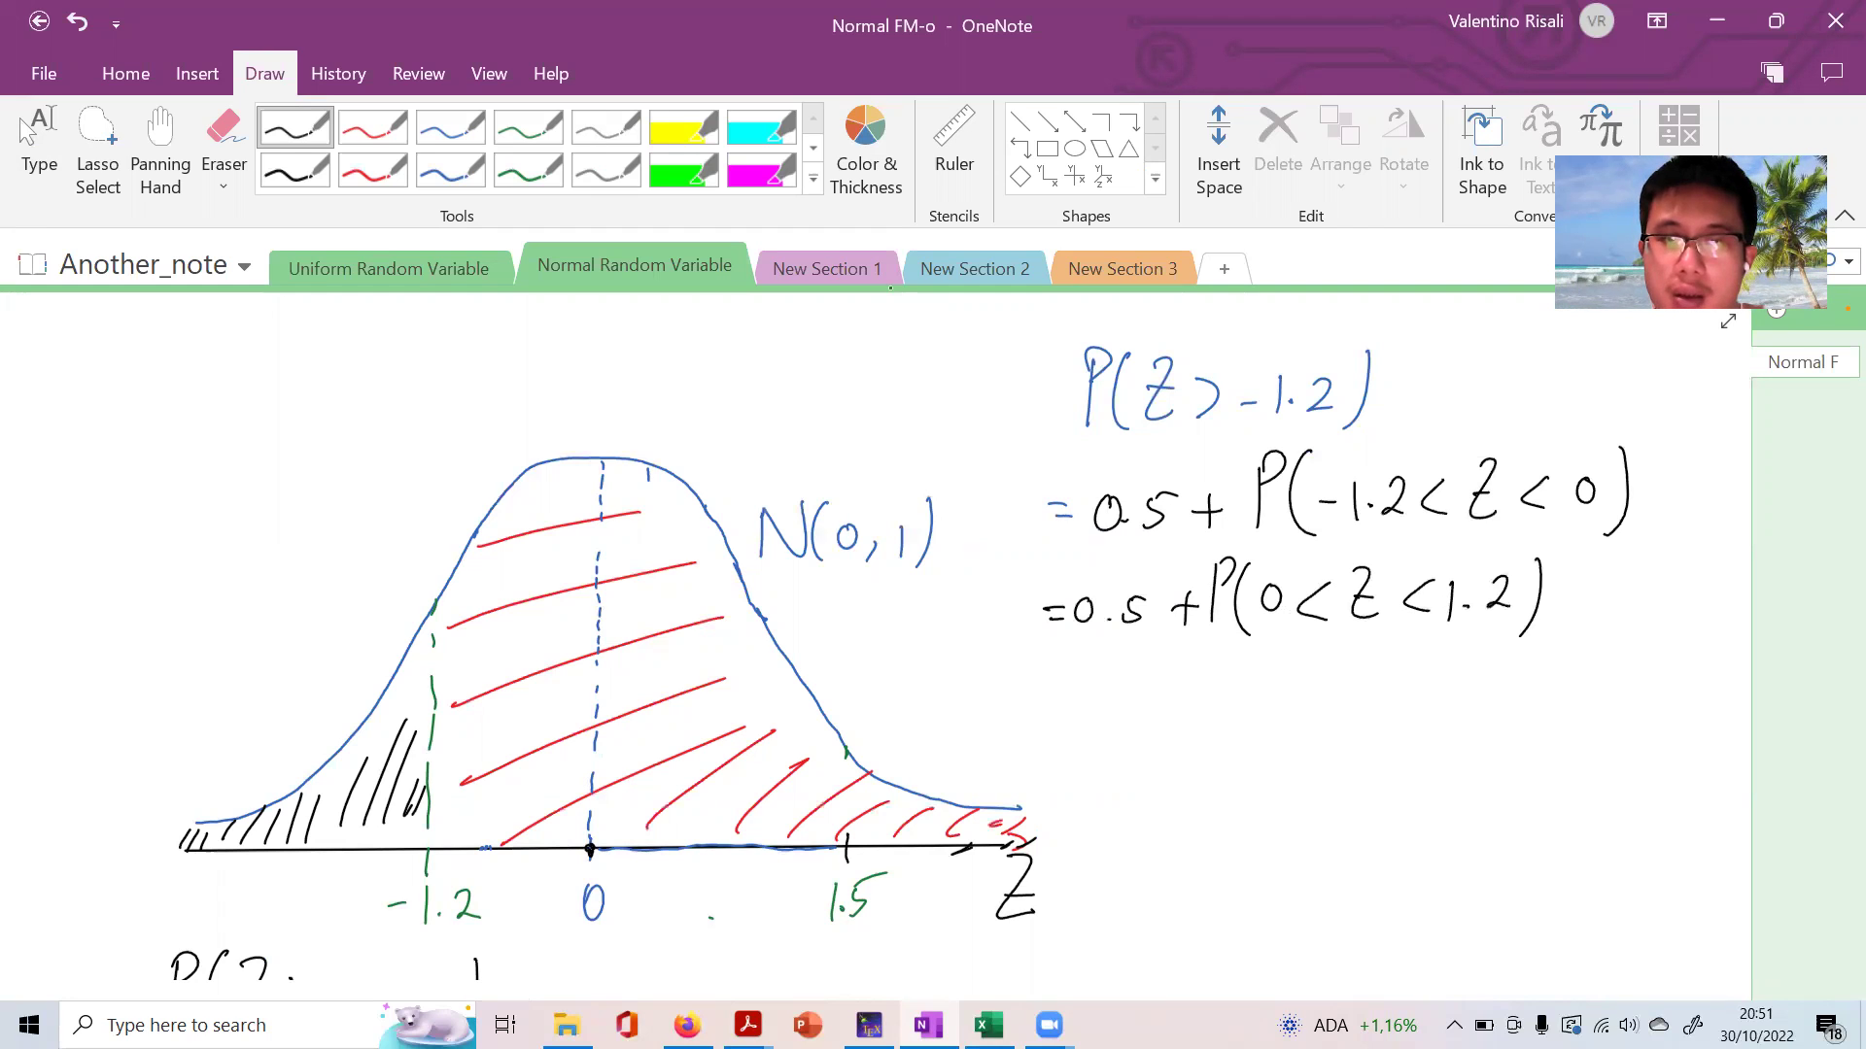
{"action": "left_click_drag", "start_coordinate": [1178, 686], "coordinate": [1177, 728]}
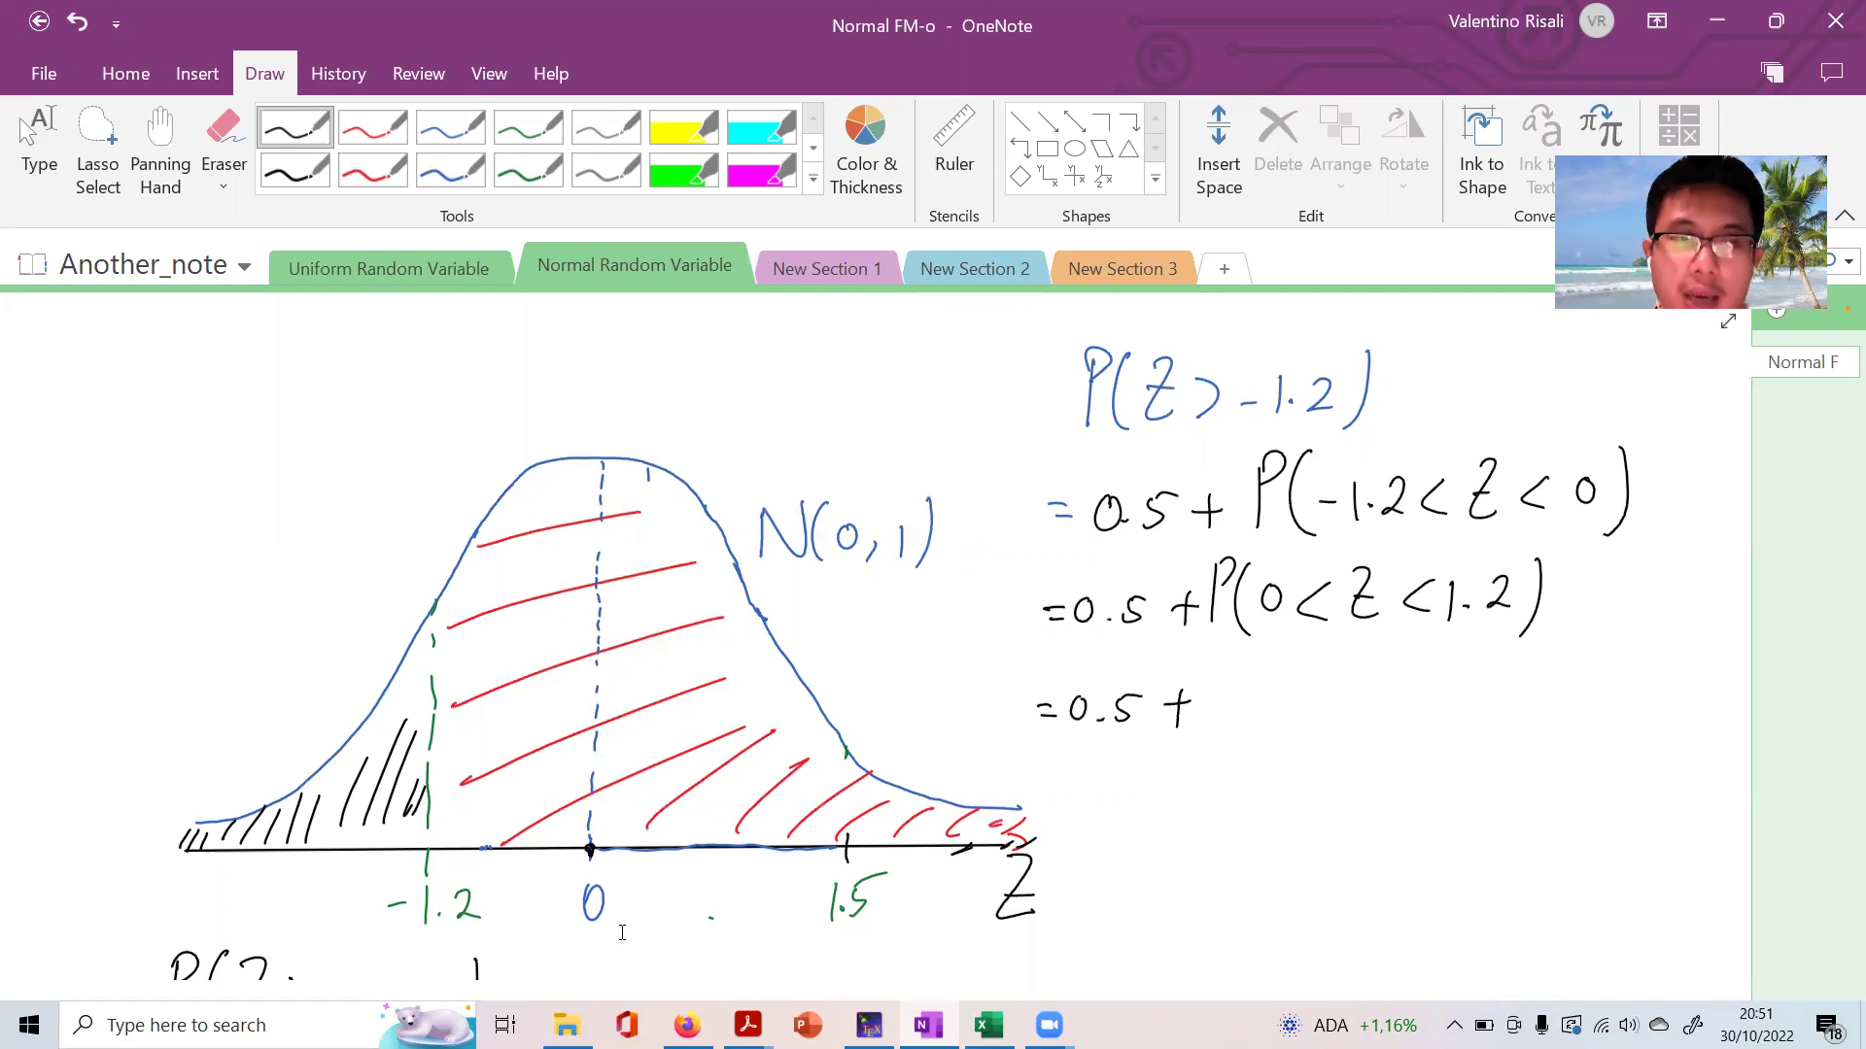
{"action": "left_click", "coordinate": [22, 121]}
{"action": "mouse_move", "coordinate": [746, 1024]}
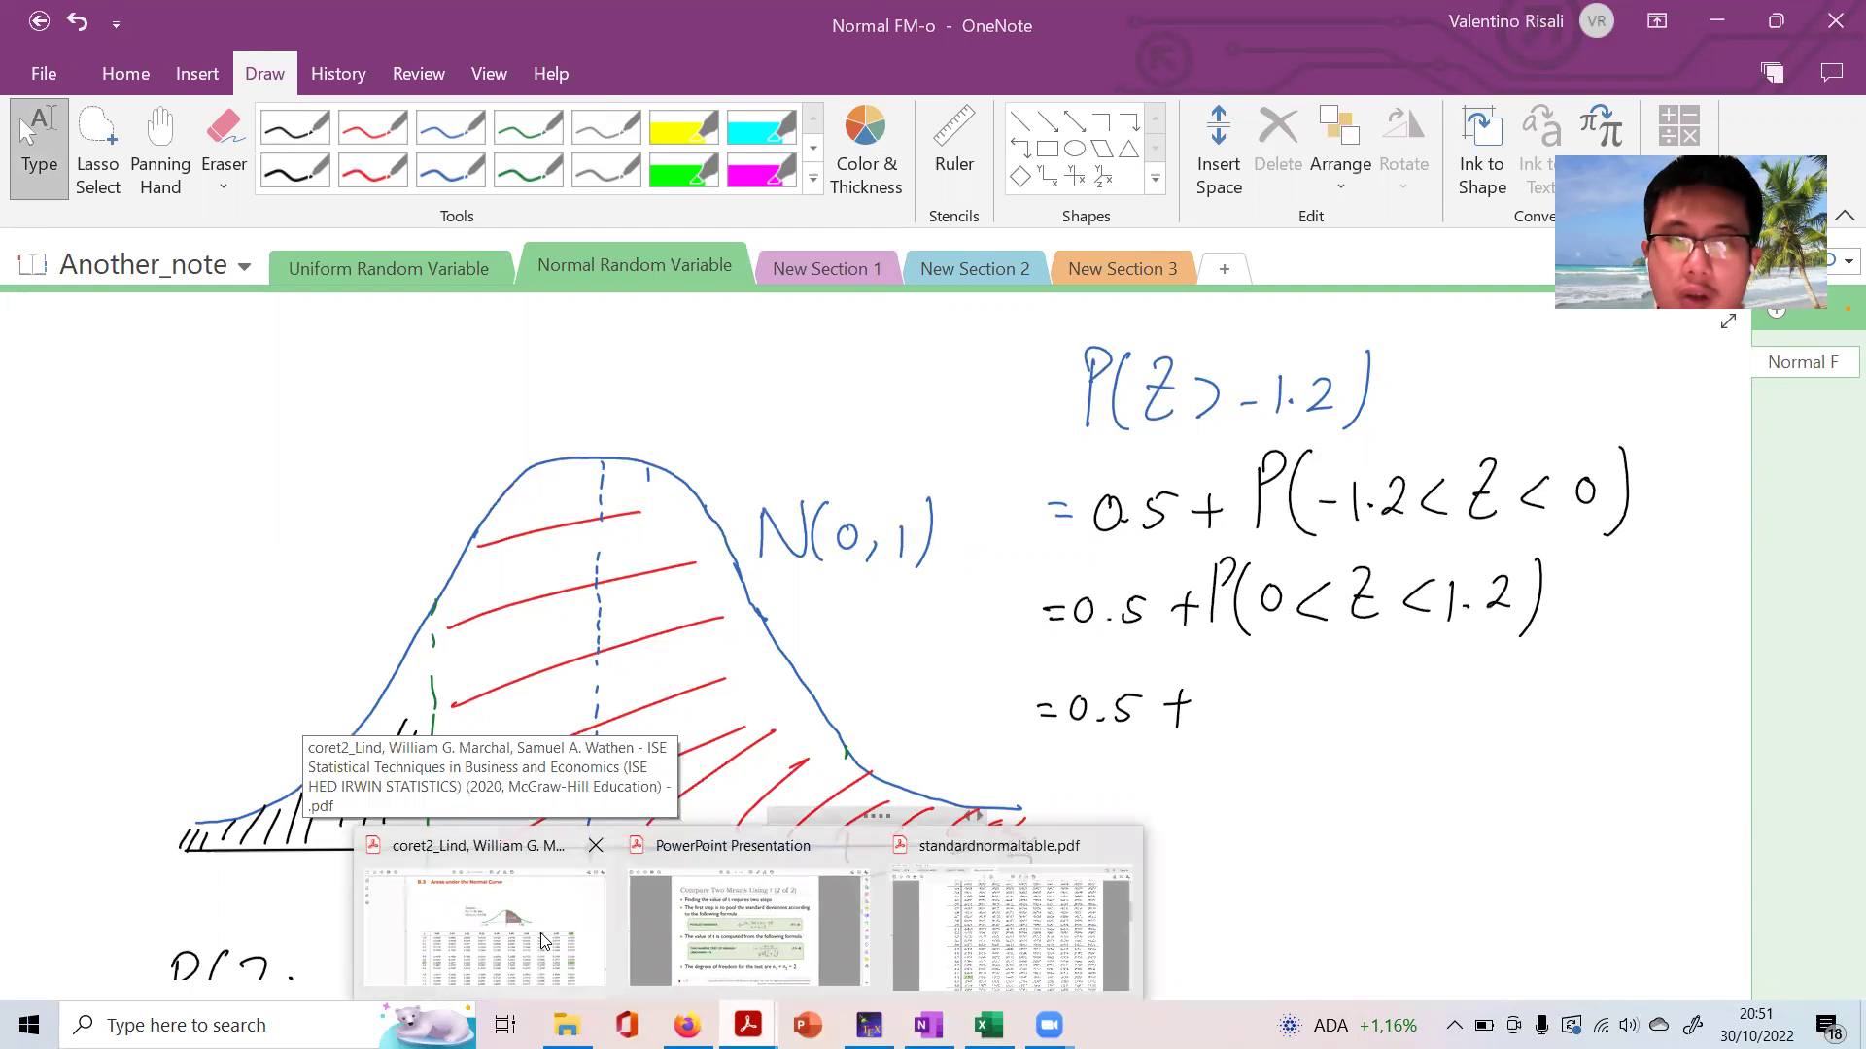
{"action": "left_click", "coordinate": [542, 941]}
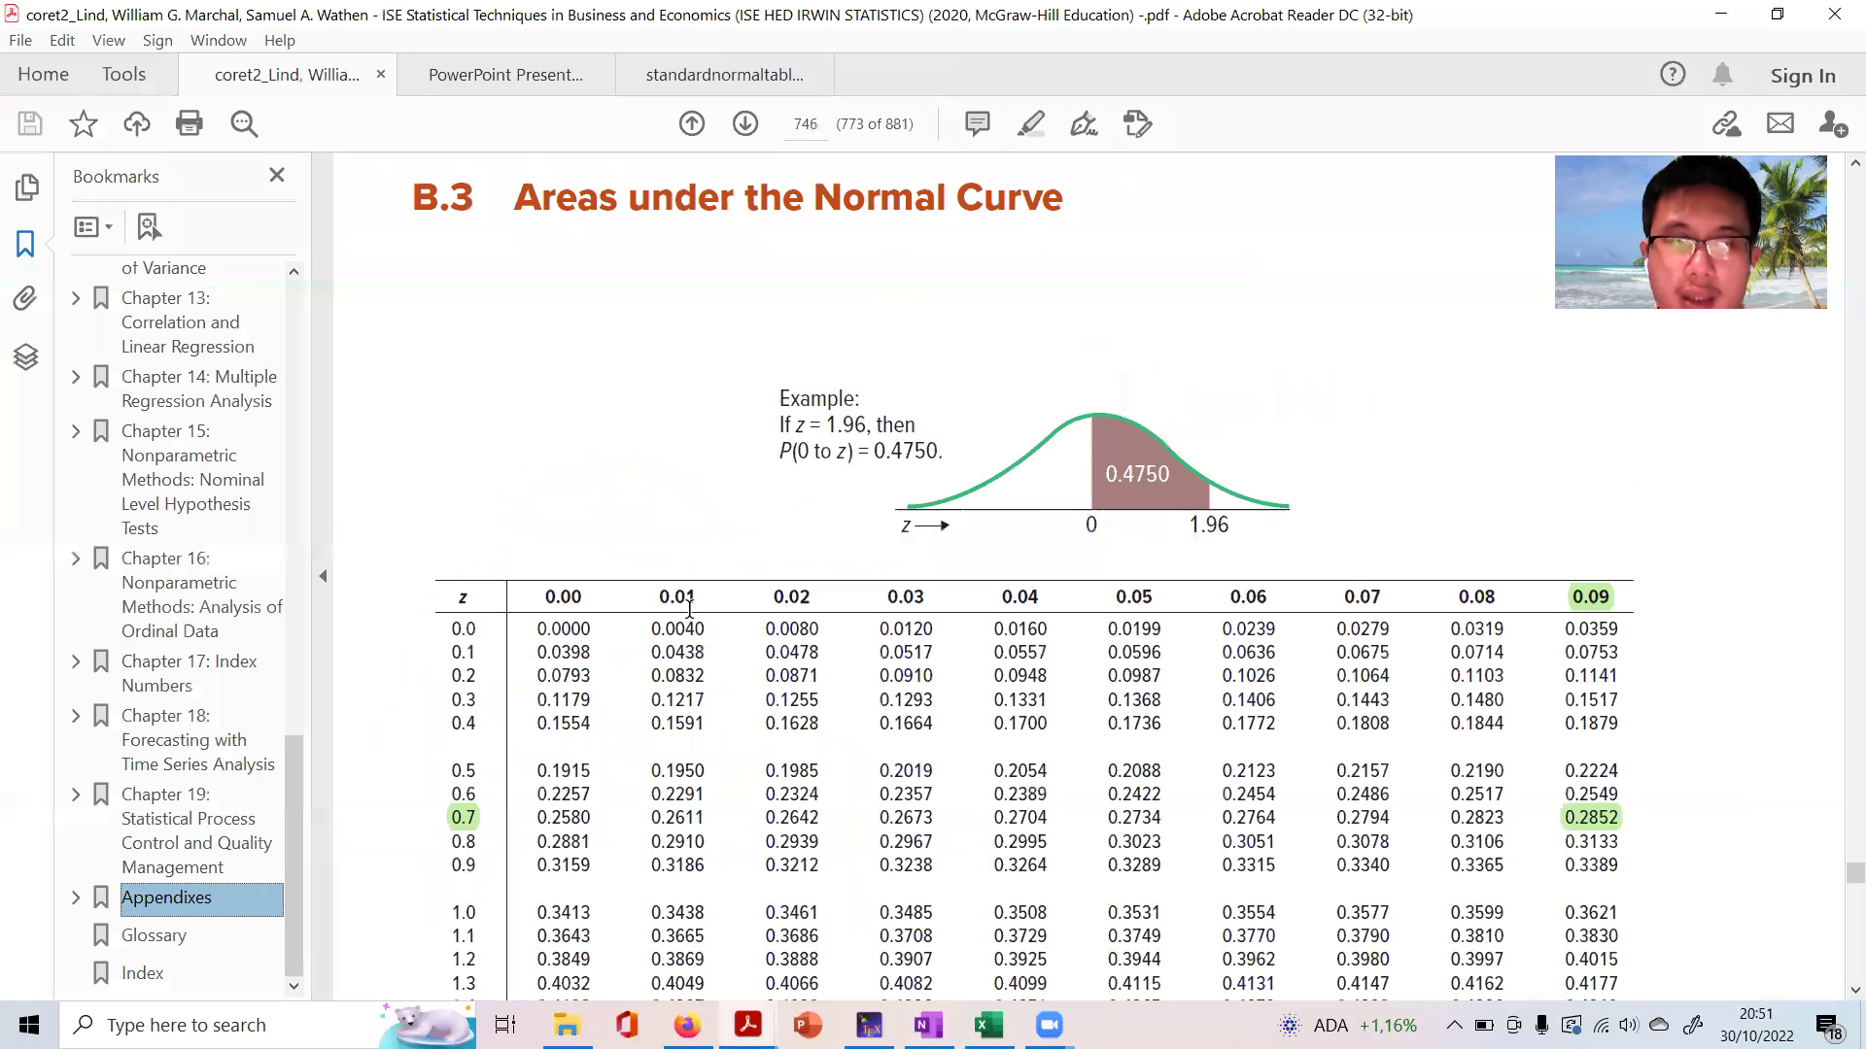
{"action": "scroll", "coordinate": [672, 625], "scroll_direction": "down", "scroll_amount": 3}
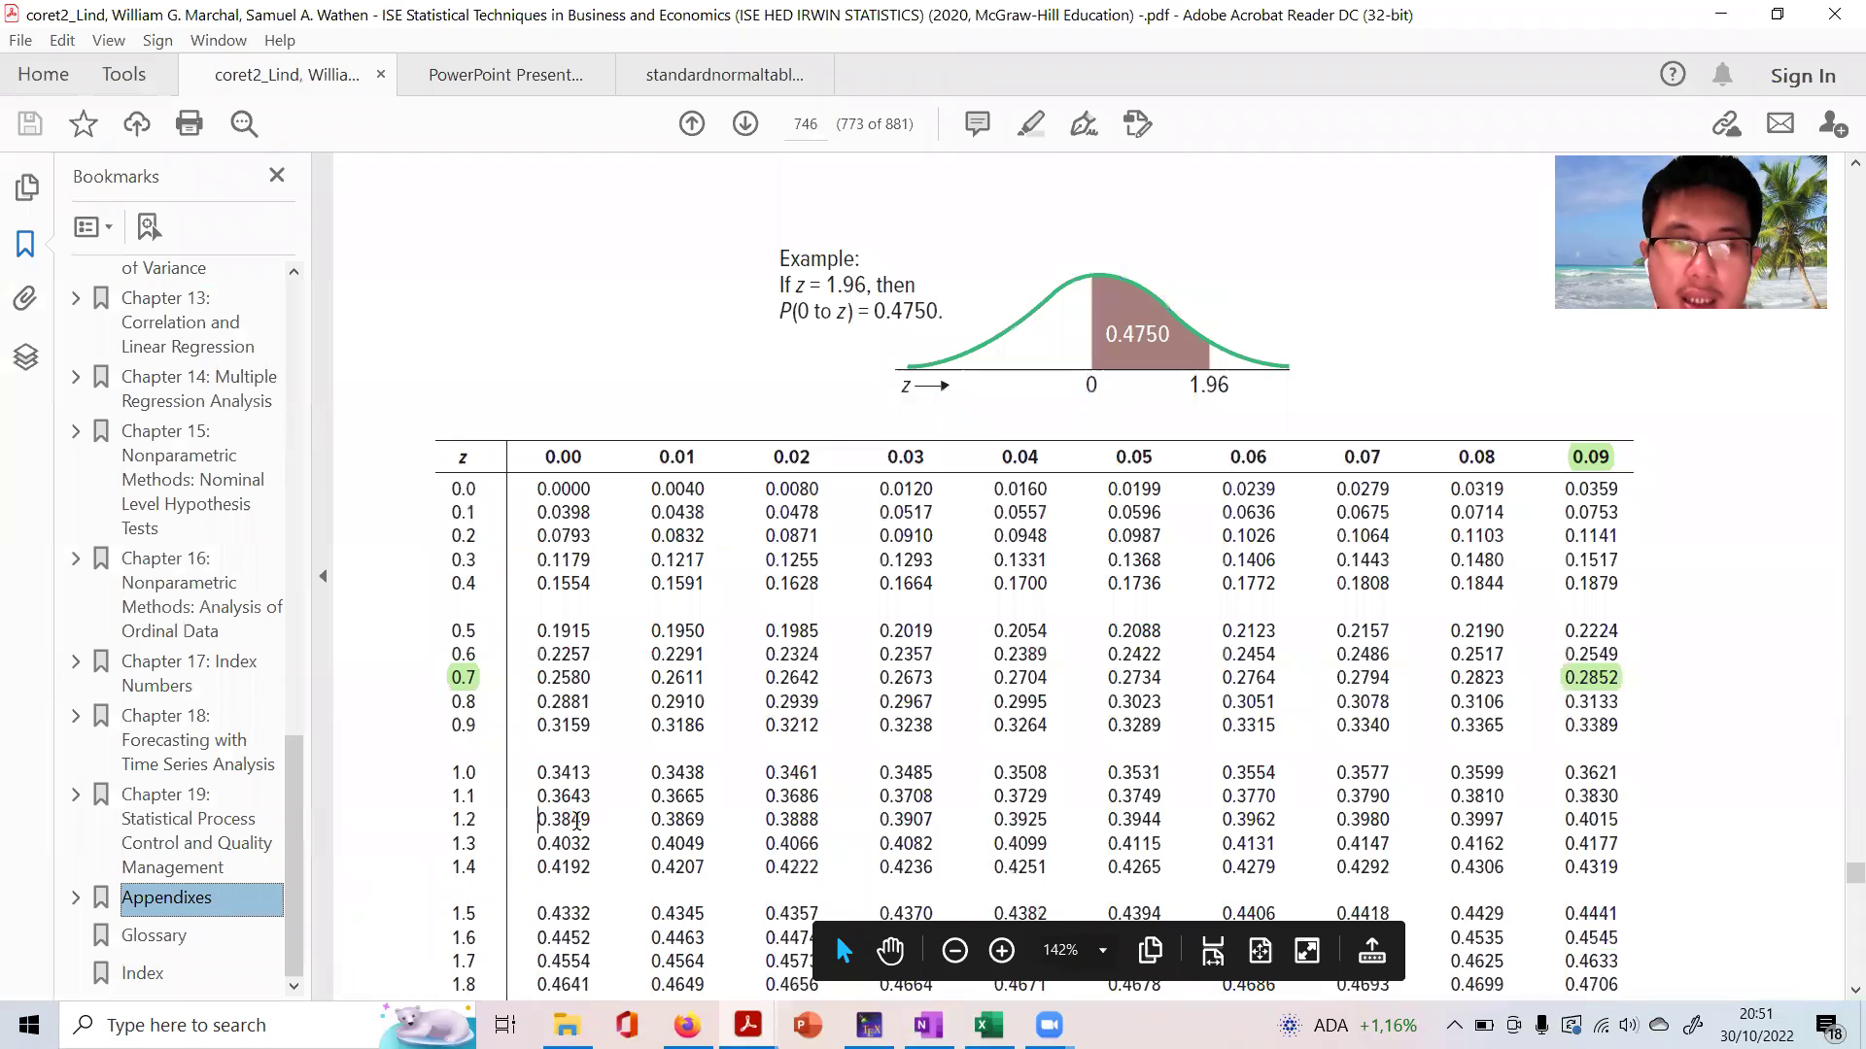
{"action": "left_click_drag", "start_coordinate": [537, 819], "coordinate": [604, 821]}
{"action": "left_click", "coordinate": [564, 831]}
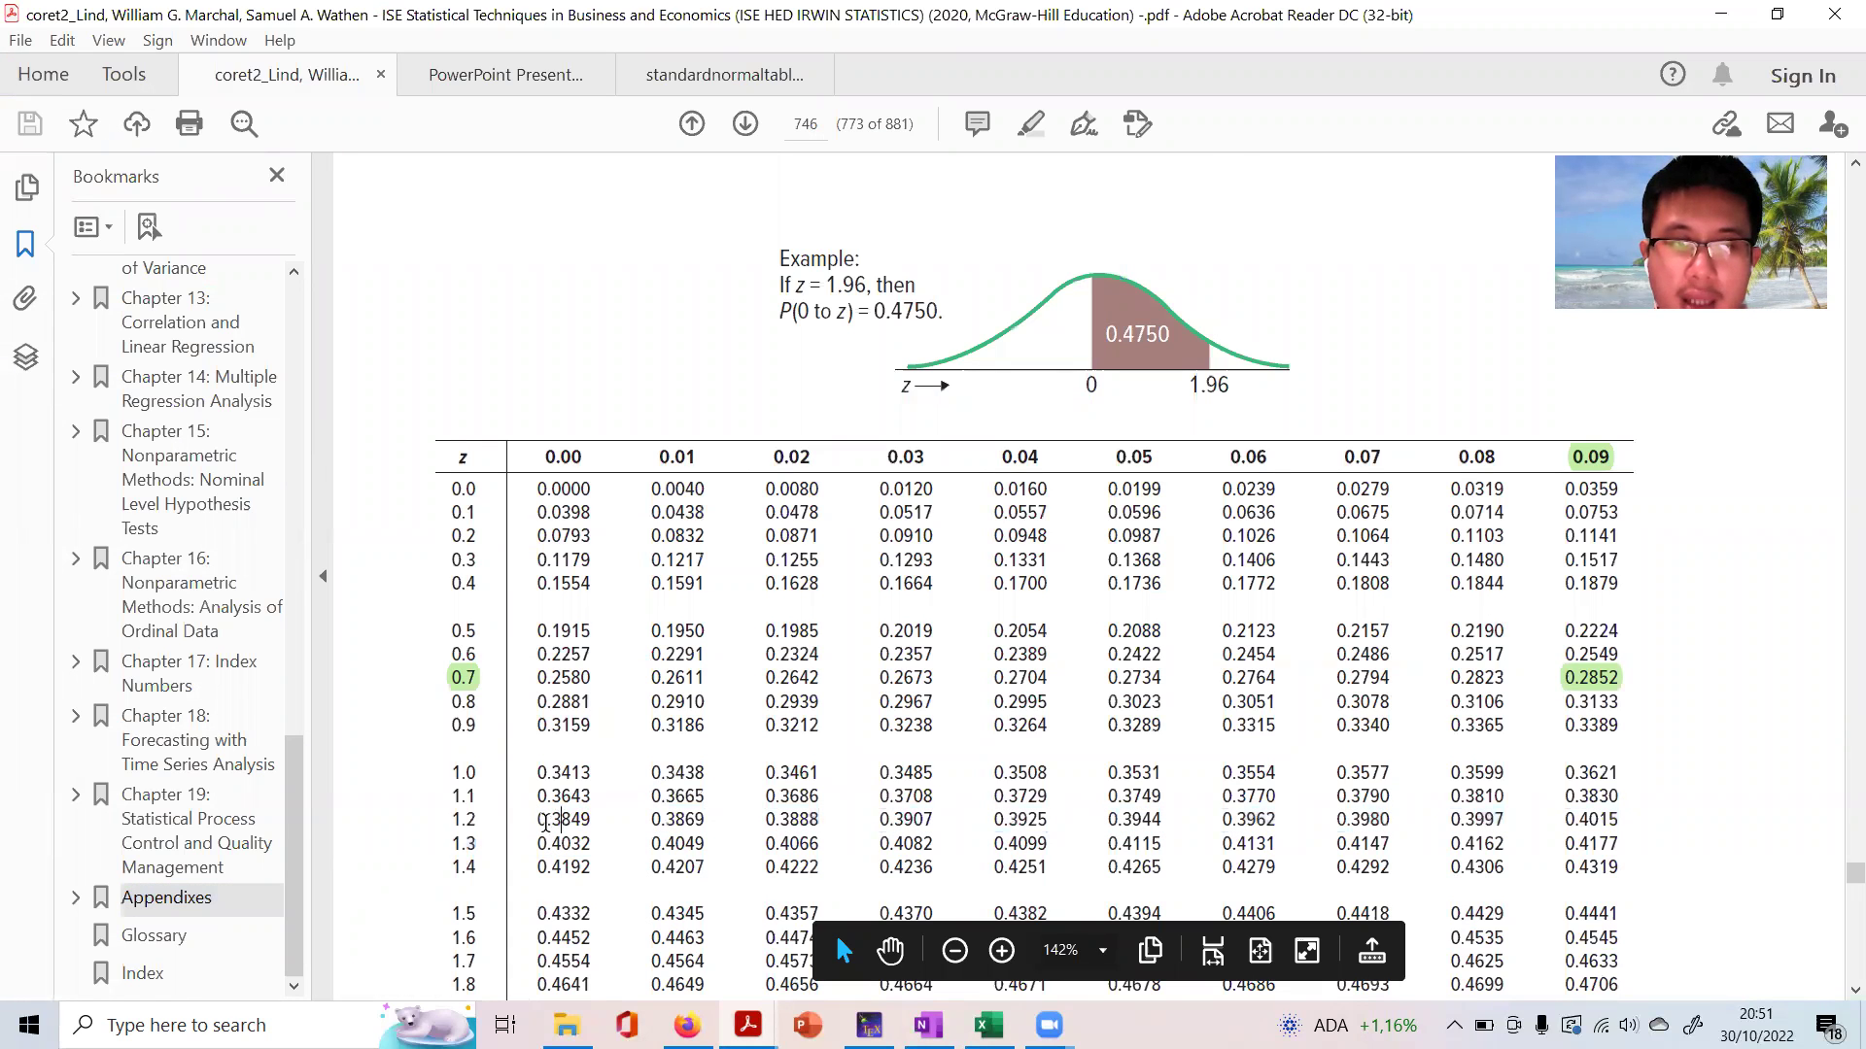
{"action": "left_click", "coordinate": [988, 1025]}
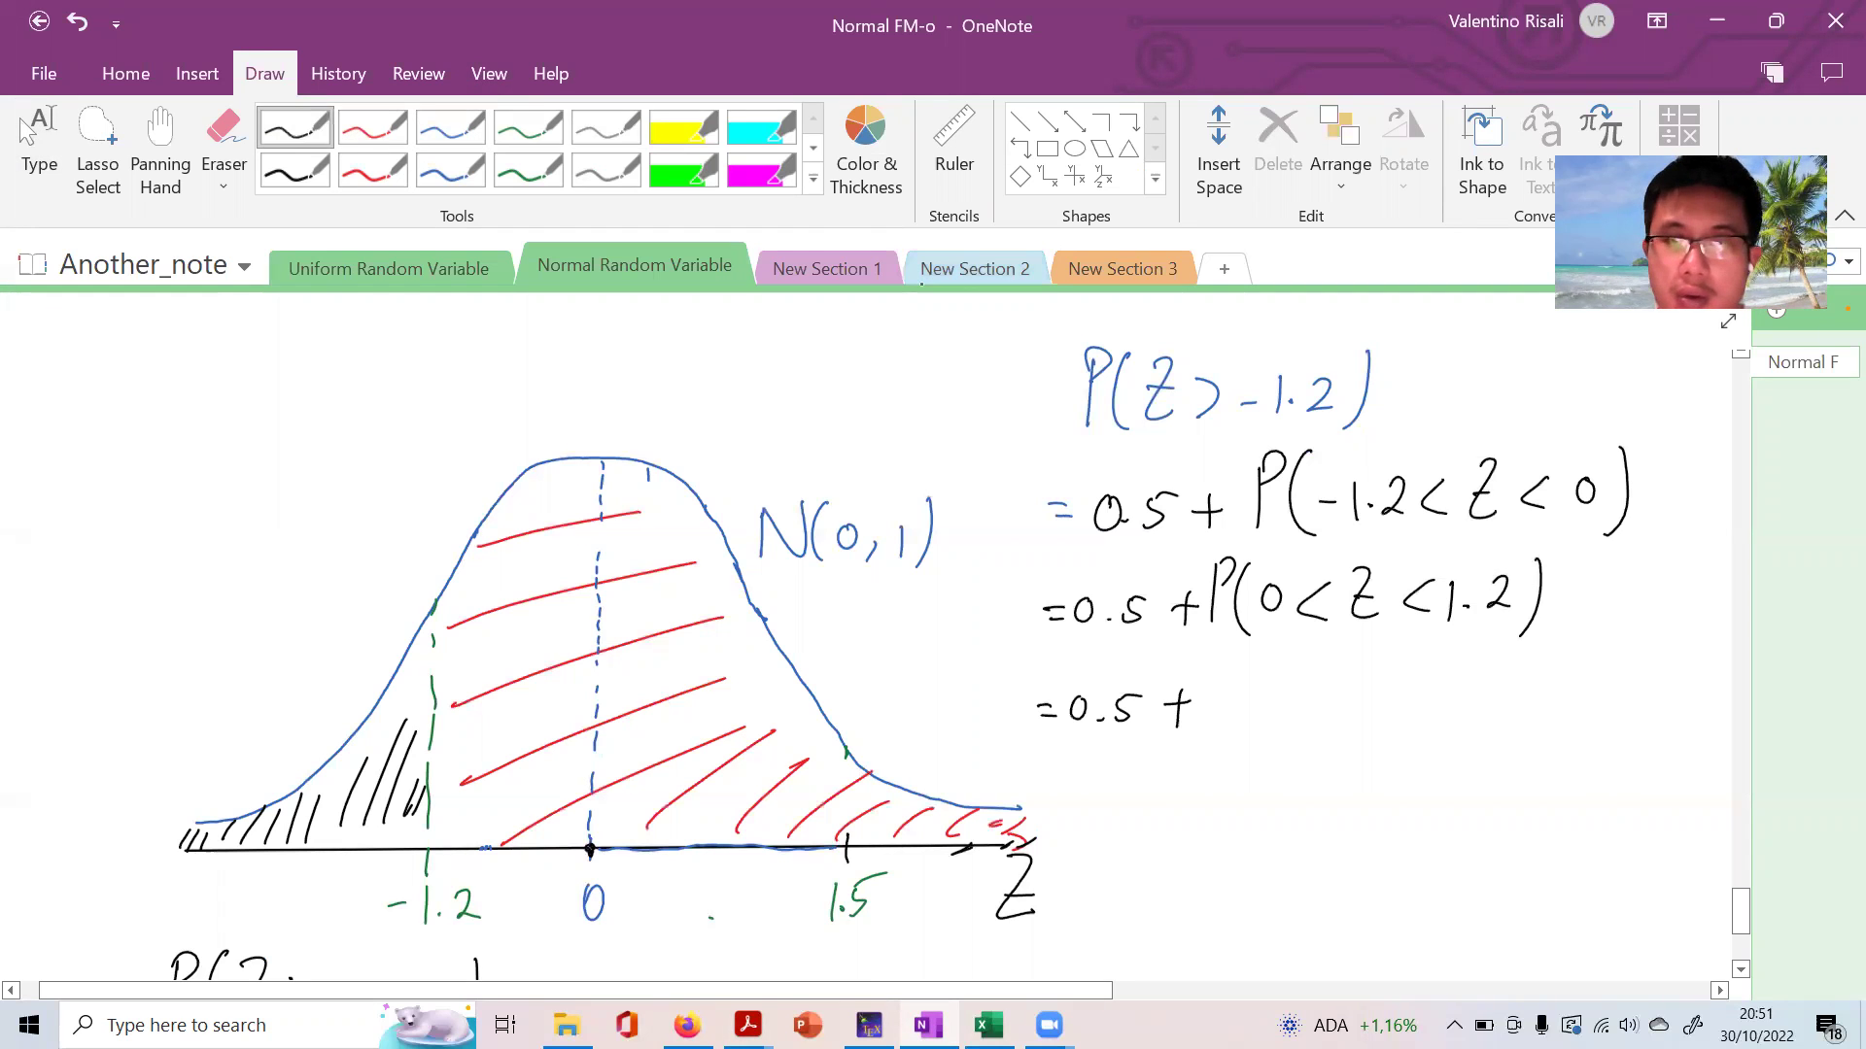
Write 0.3849 after = 0.5 + and the result = 0.8849 on the next line
{"action": "left_click_drag", "start_coordinate": [1241, 692], "coordinate": [1370, 733]}
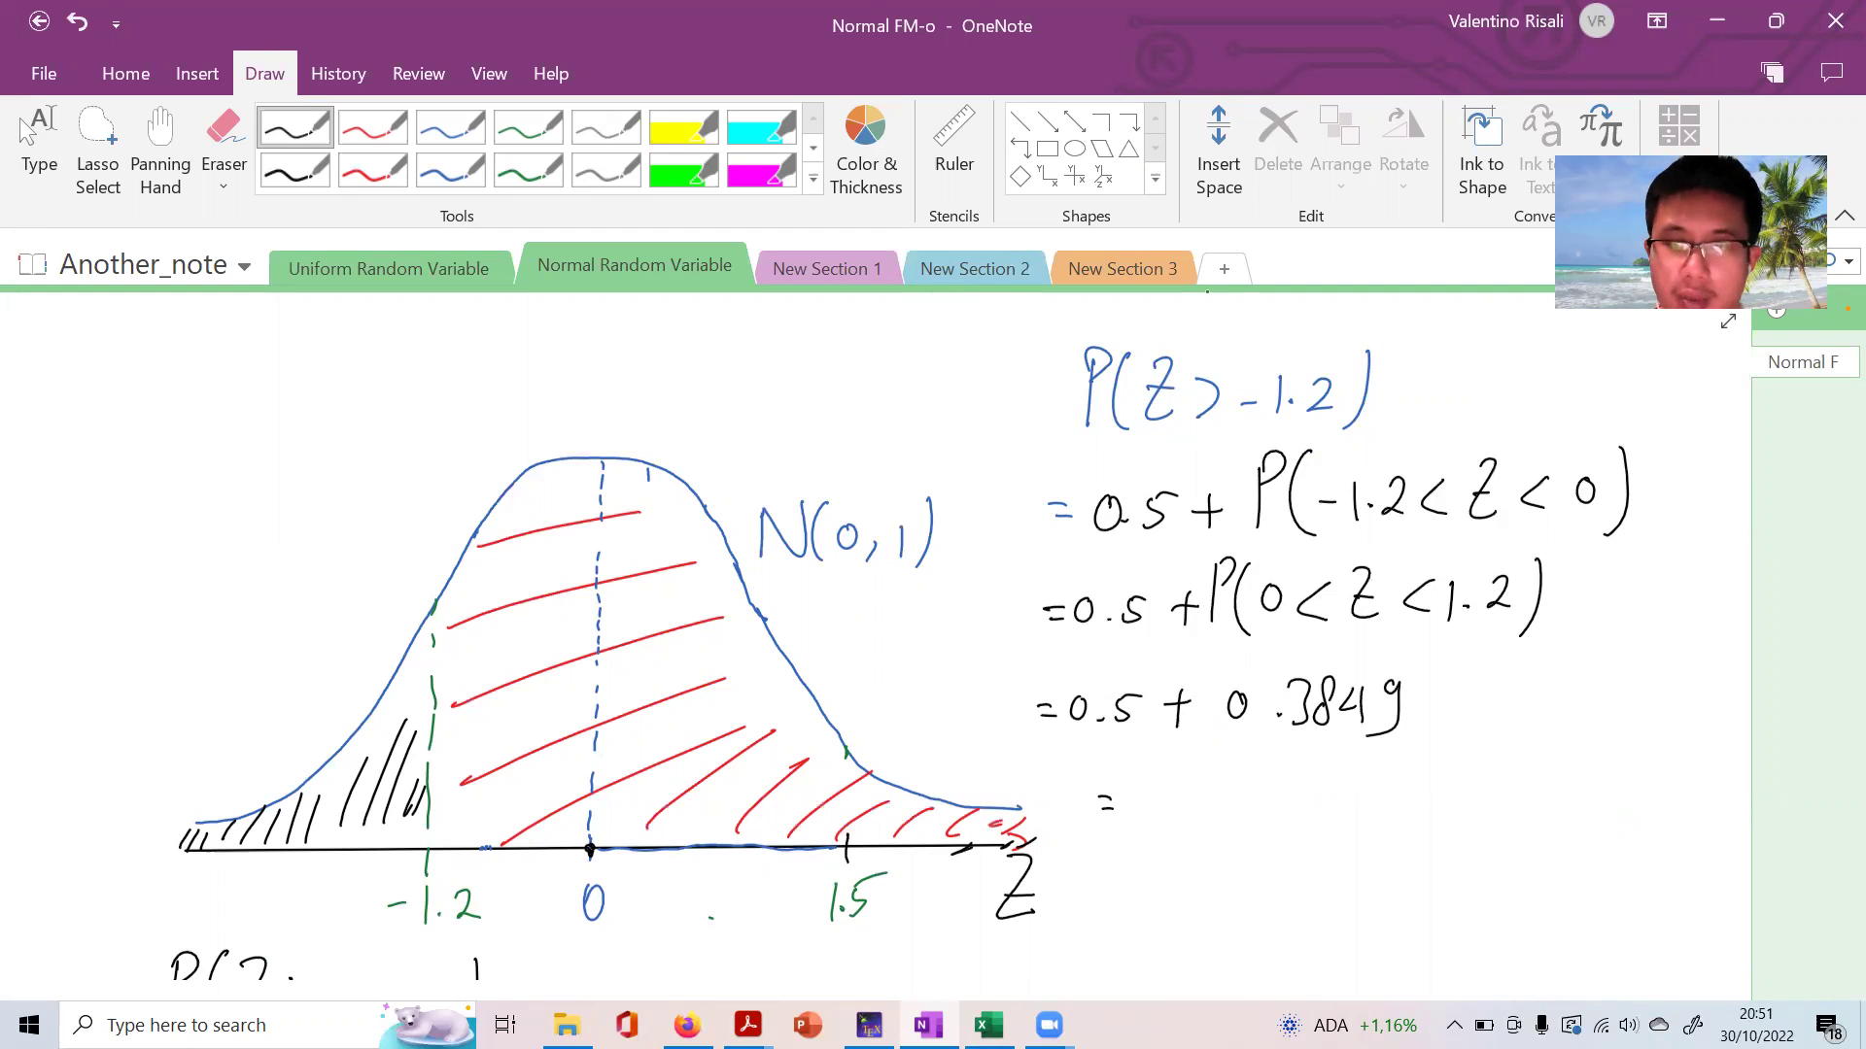
{"action": "left_click", "coordinate": [1195, 811]}
{"action": "mouse_move", "coordinate": [1230, 784]}
{"action": "left_mouse_down"}
{"action": "mouse_move", "coordinate": [1217, 815]}
{"action": "mouse_move", "coordinate": [1303, 802]}
{"action": "left_mouse_up"}
{"action": "mouse_move", "coordinate": [1298, 789]}
{"action": "left_mouse_down"}
{"action": "mouse_move", "coordinate": [1296, 827]}
{"action": "mouse_move", "coordinate": [1339, 799]}
{"action": "mouse_move", "coordinate": [1323, 828]}
{"action": "left_mouse_up"}
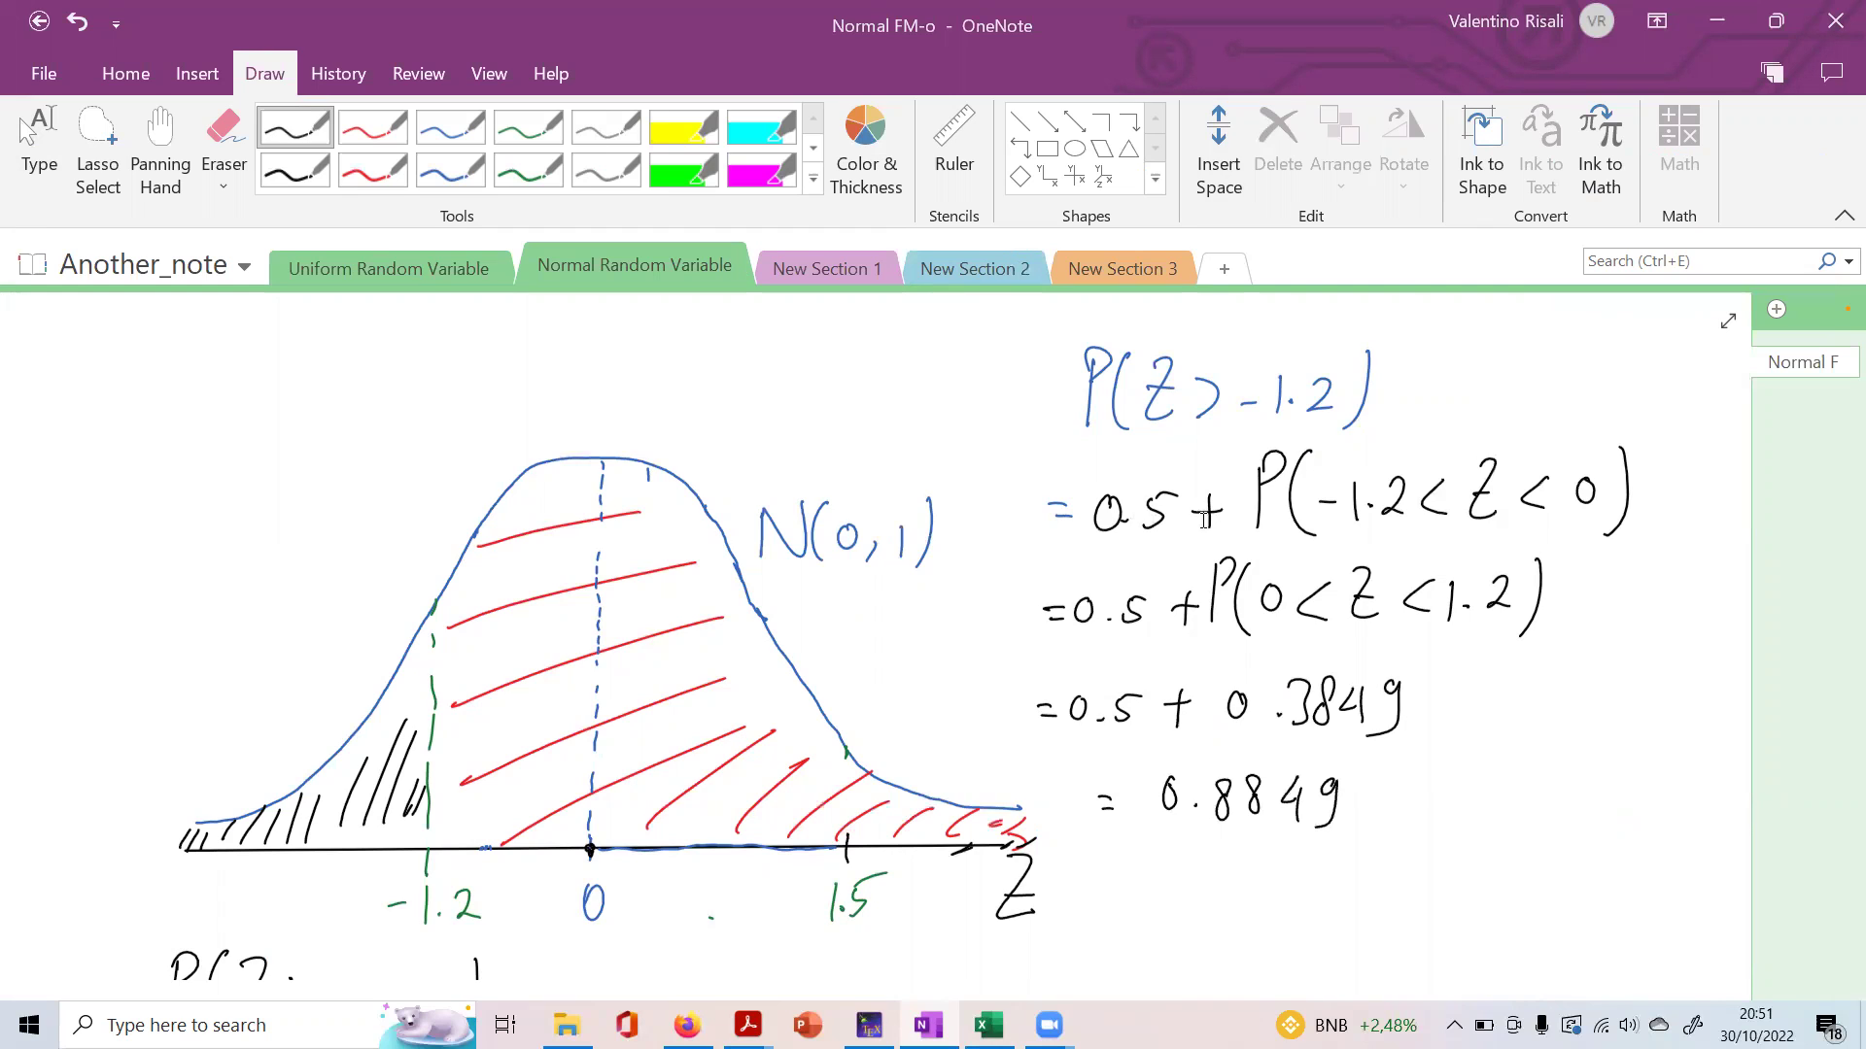
{"action": "scroll", "coordinate": [1205, 519], "scroll_direction": "down", "scroll_amount": 3}
{"action": "scroll", "coordinate": [1222, 497], "scroll_direction": "down", "scroll_amount": 2}
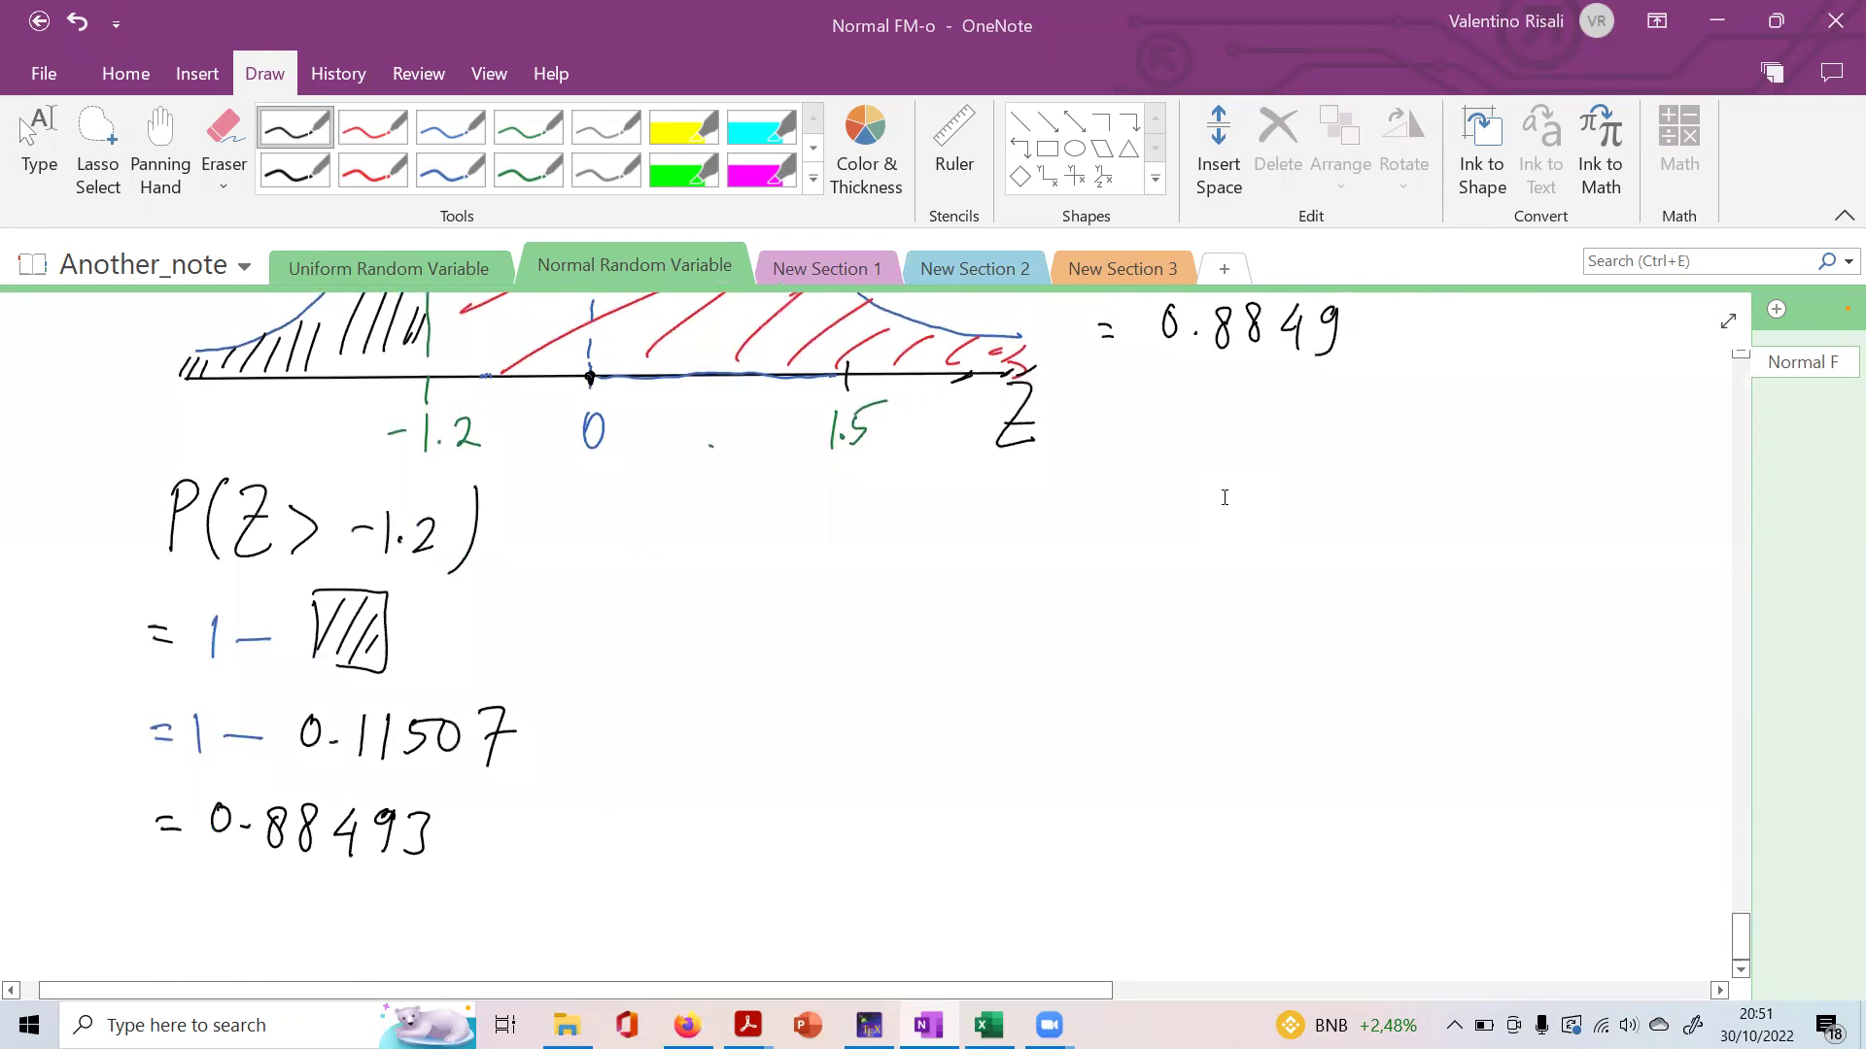
Lasso-select the handwritten equations on the right and move them beside the lower working
{"action": "scroll", "coordinate": [1224, 497], "scroll_direction": "up", "scroll_amount": 2}
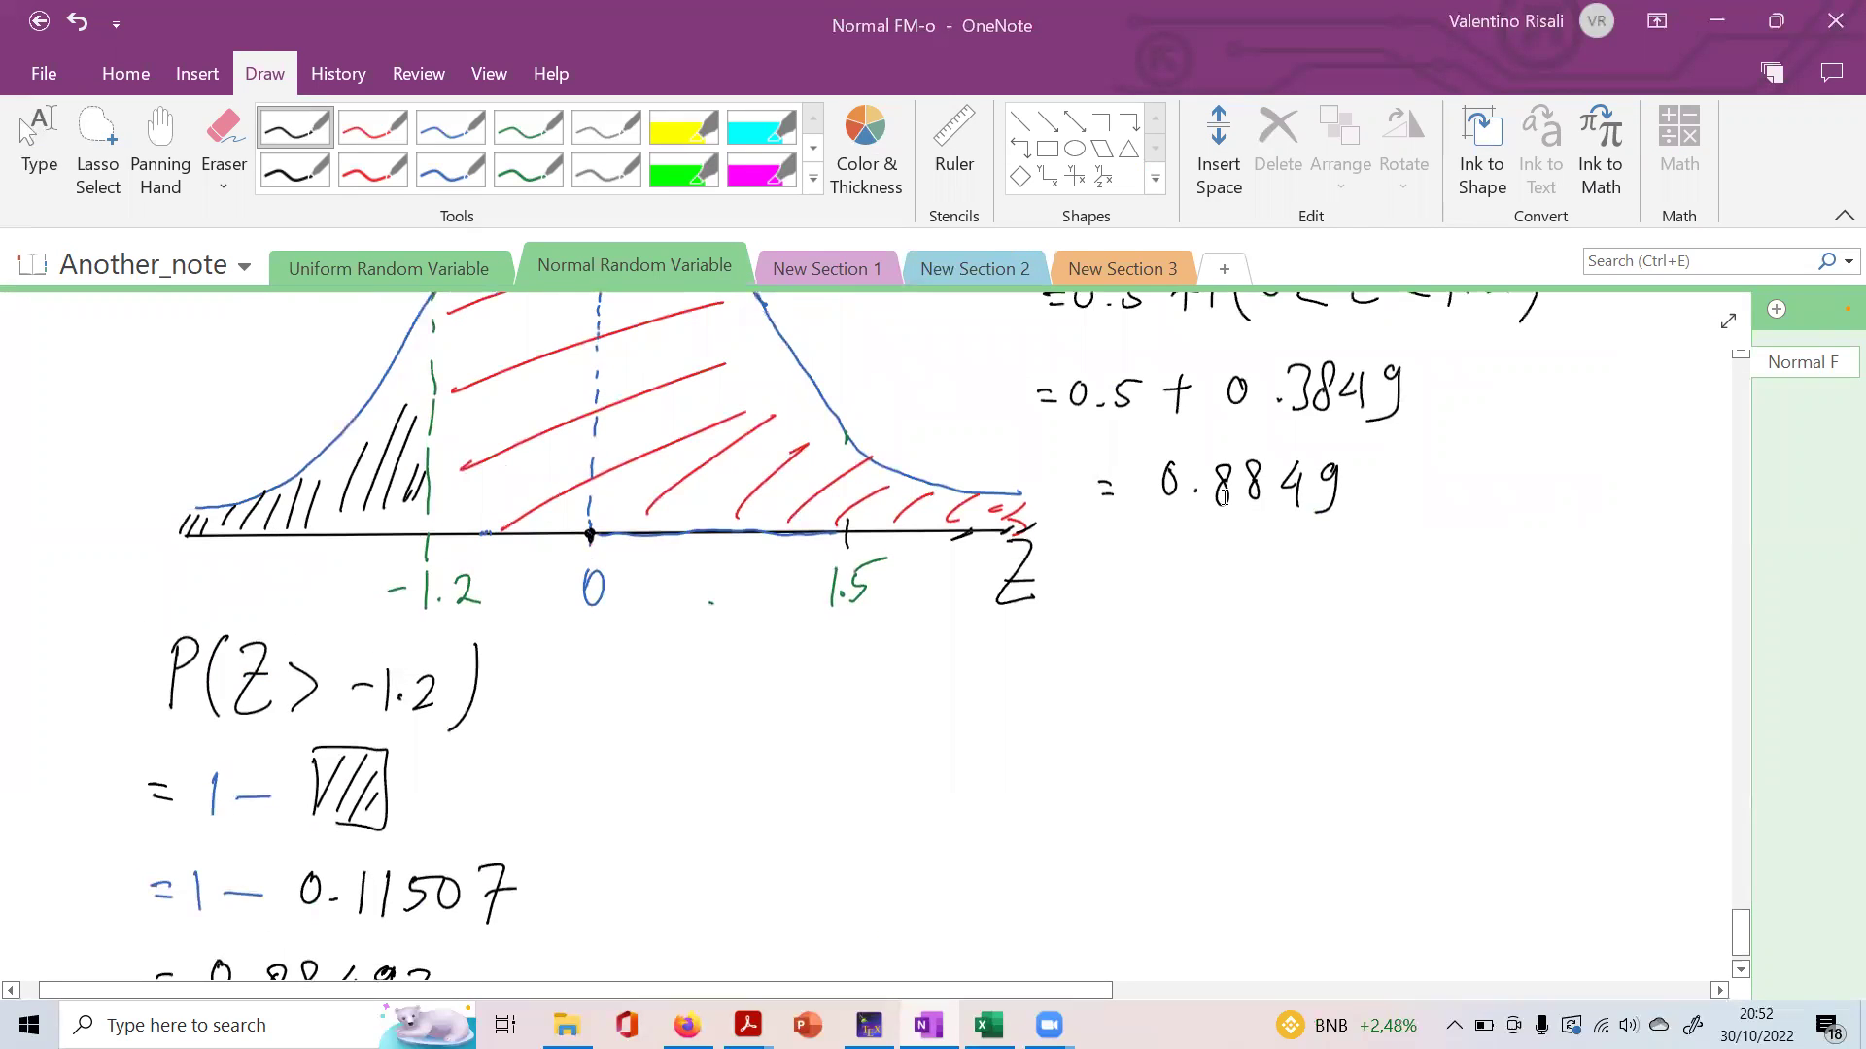
{"action": "scroll", "coordinate": [1223, 498], "scroll_direction": "up", "scroll_amount": 1}
{"action": "scroll", "coordinate": [1221, 496], "scroll_direction": "up", "scroll_amount": 2}
{"action": "scroll", "coordinate": [1218, 494], "scroll_direction": "up", "scroll_amount": 1}
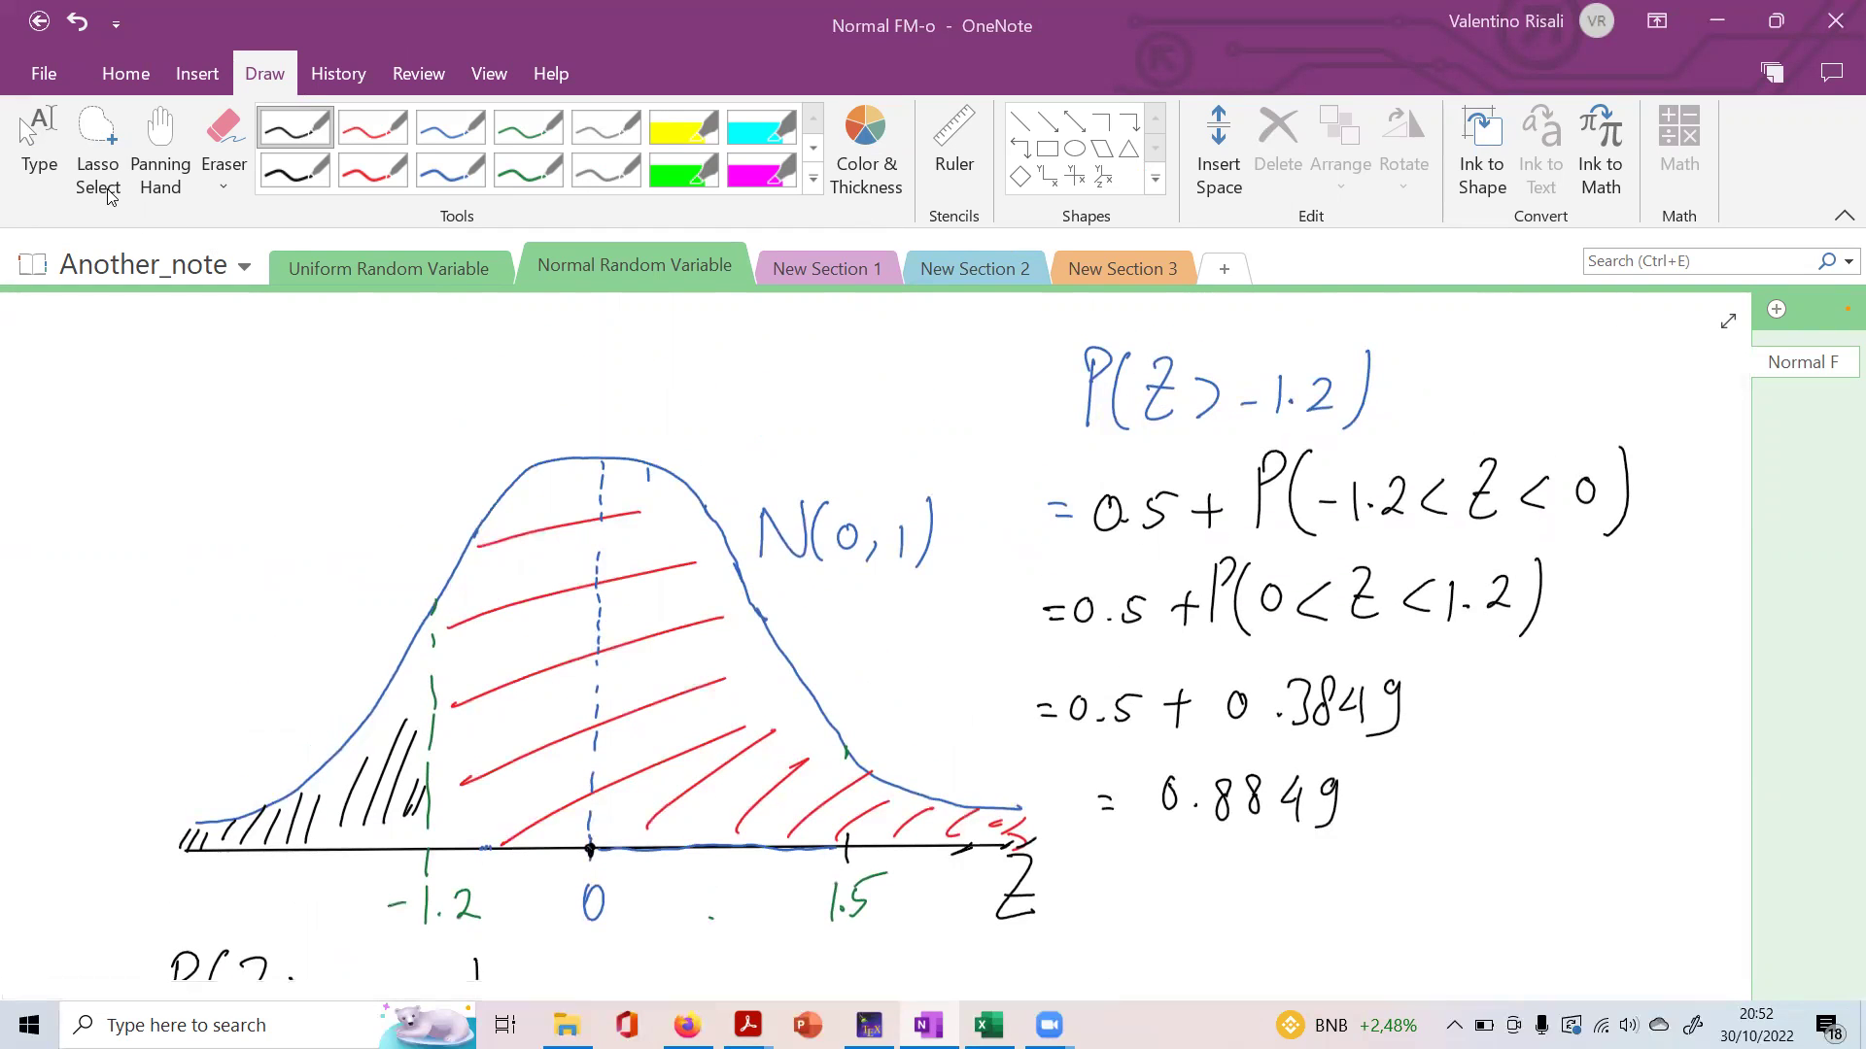
{"action": "left_click", "coordinate": [98, 155]}
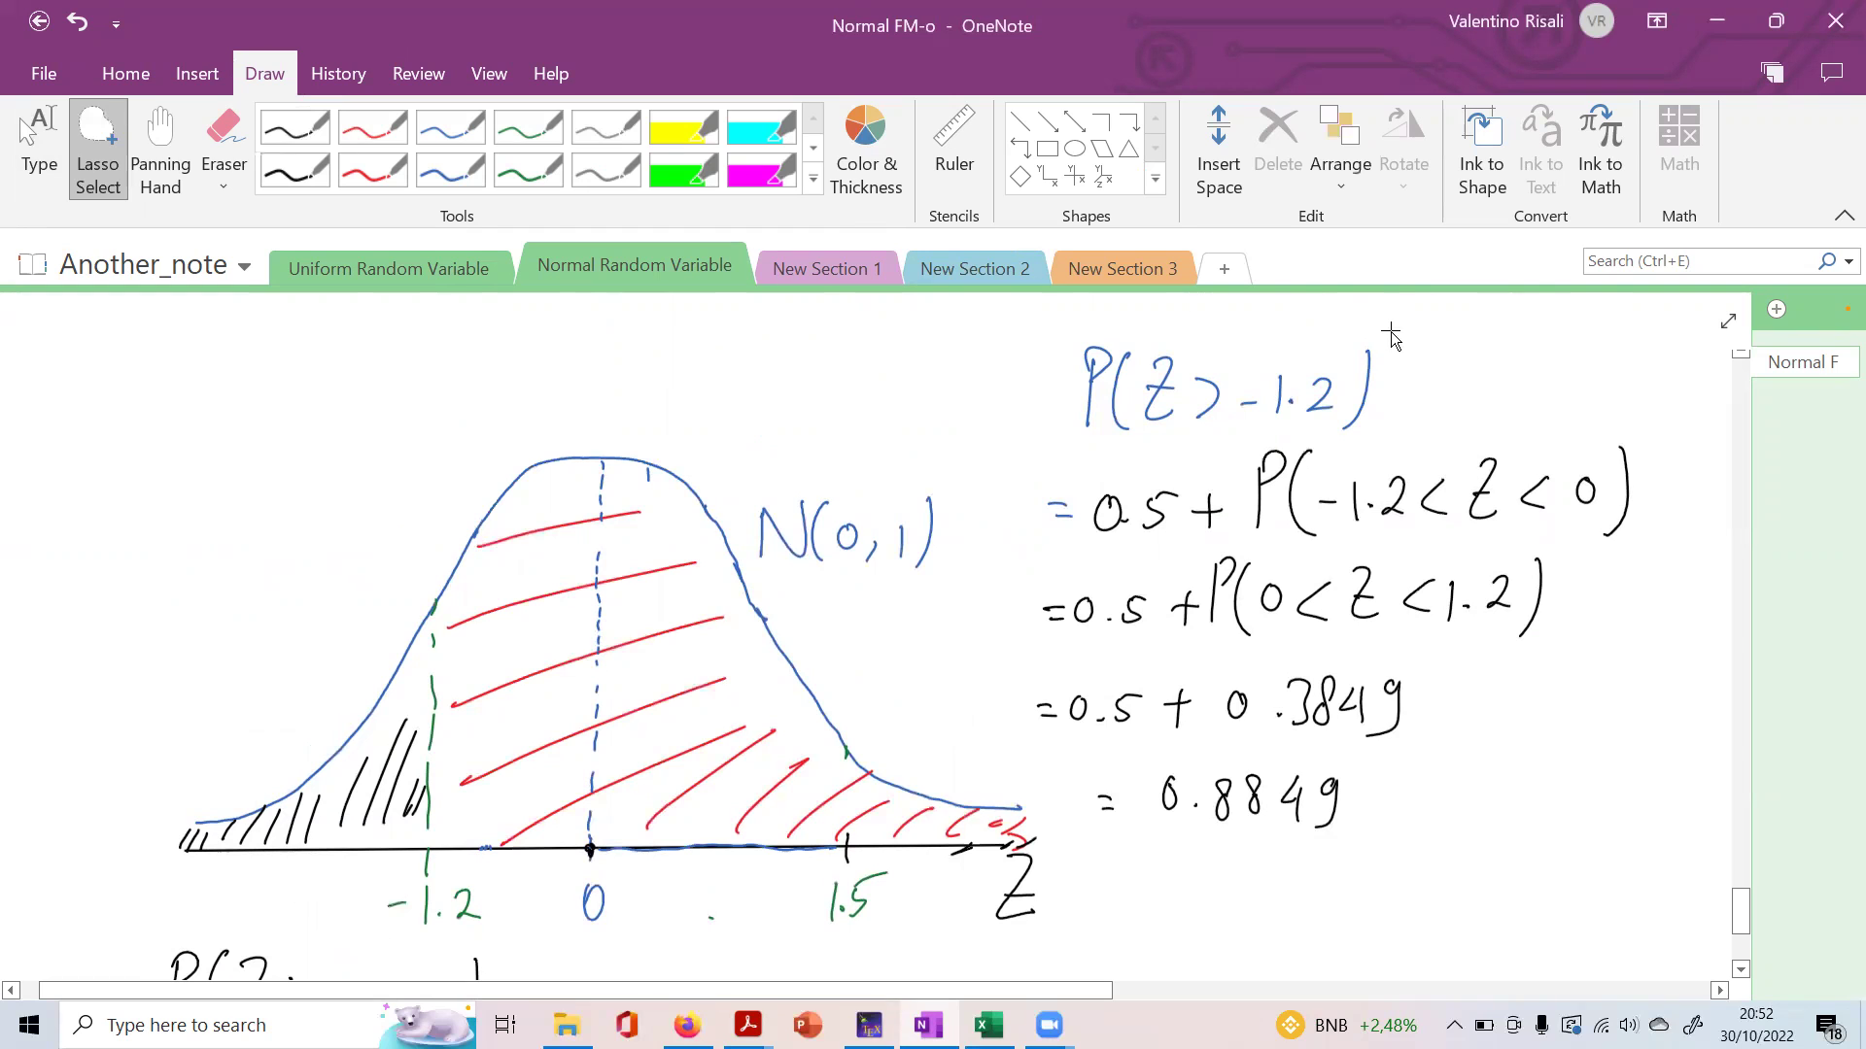
{"action": "mouse_move", "coordinate": [1496, 340]}
{"action": "left_mouse_down"}
{"action": "mouse_move", "coordinate": [1248, 877]}
{"action": "mouse_move", "coordinate": [1497, 356]}
{"action": "mouse_move", "coordinate": [1710, 607]}
{"action": "mouse_move", "coordinate": [1501, 369]}
{"action": "left_mouse_up"}
{"action": "scroll", "coordinate": [928, 916], "scroll_direction": "down", "scroll_amount": 5}
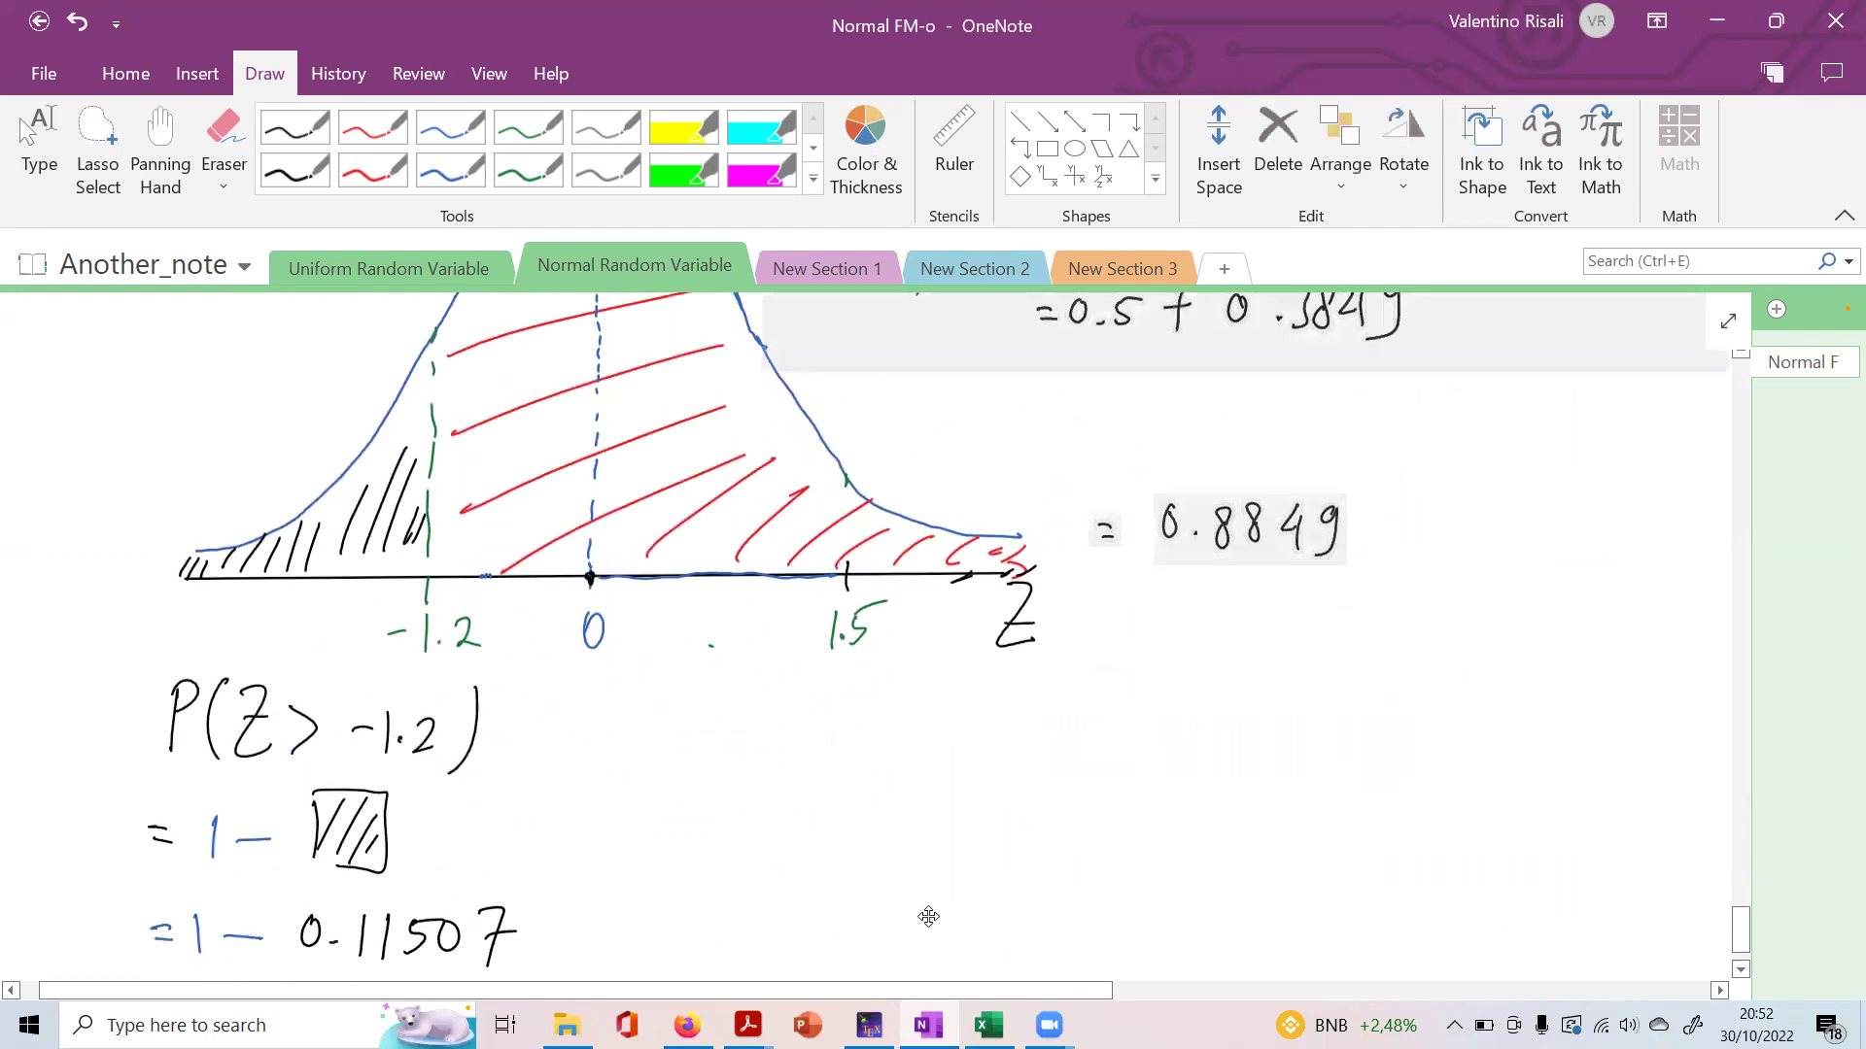
{"action": "left_click_drag", "start_coordinate": [928, 916], "coordinate": [789, 931]}
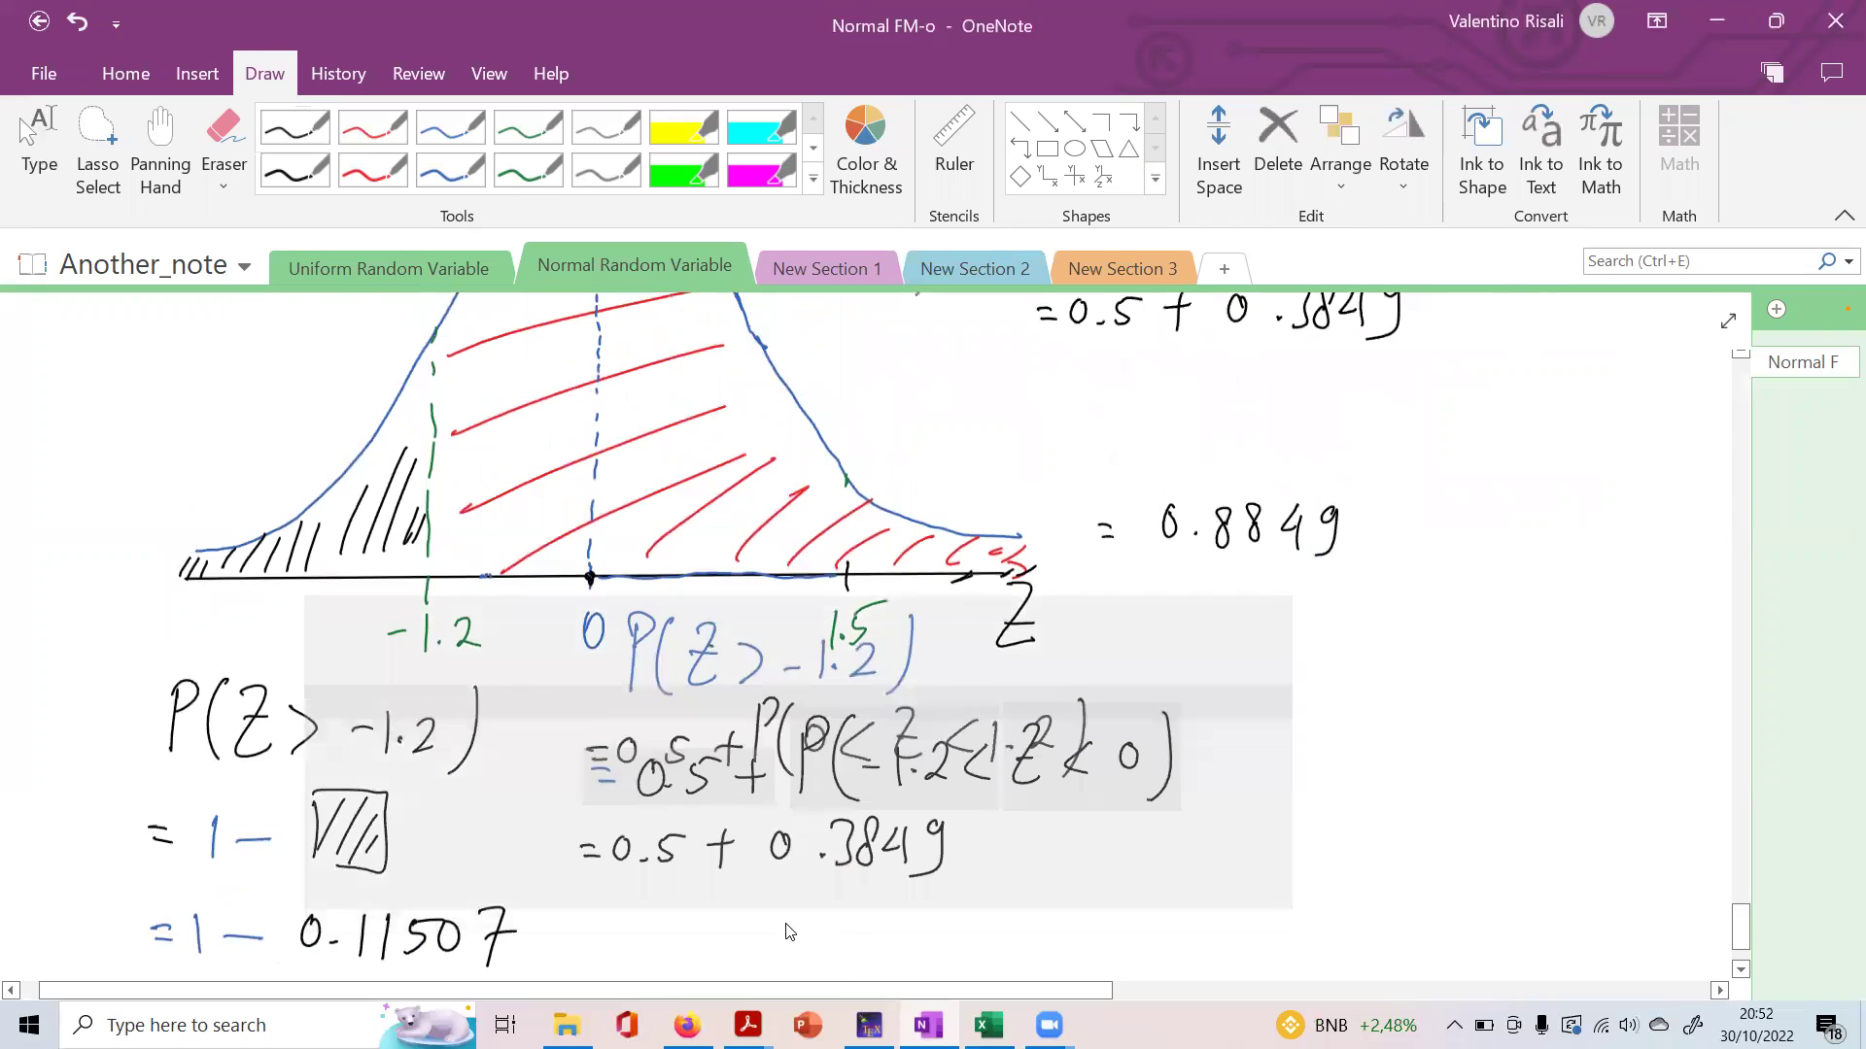
{"action": "mouse_move", "coordinate": [789, 931]}
{"action": "left_mouse_down"}
{"action": "mouse_move", "coordinate": [1185, 710]}
{"action": "mouse_move", "coordinate": [995, 865]}
{"action": "mouse_move", "coordinate": [1083, 874]}
{"action": "left_mouse_up"}
Reposition the = 0.8849 result and the = 0.5 + 0.3849 line just above it
{"action": "scroll", "coordinate": [1045, 680], "scroll_direction": "down", "scroll_amount": 3}
{"action": "left_click_drag", "start_coordinate": [1044, 612], "coordinate": [1049, 612]}
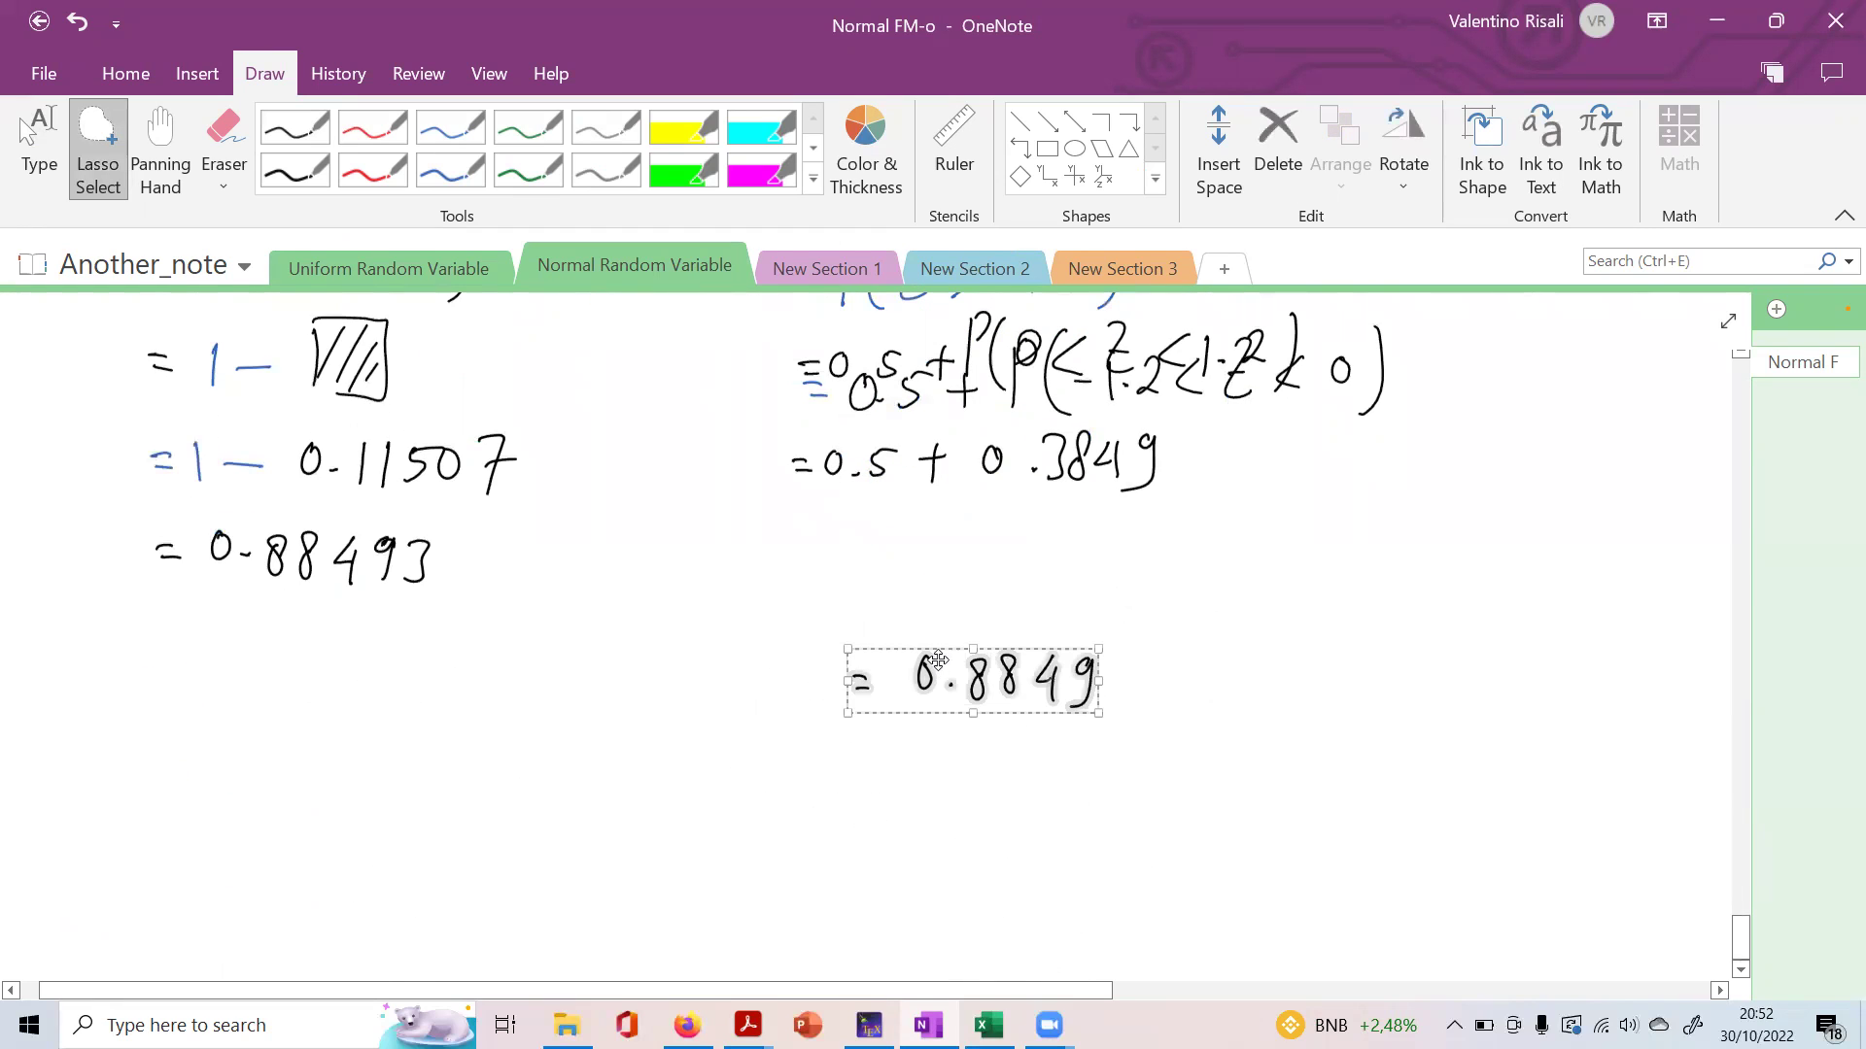
{"action": "left_click_drag", "start_coordinate": [938, 660], "coordinate": [872, 608]}
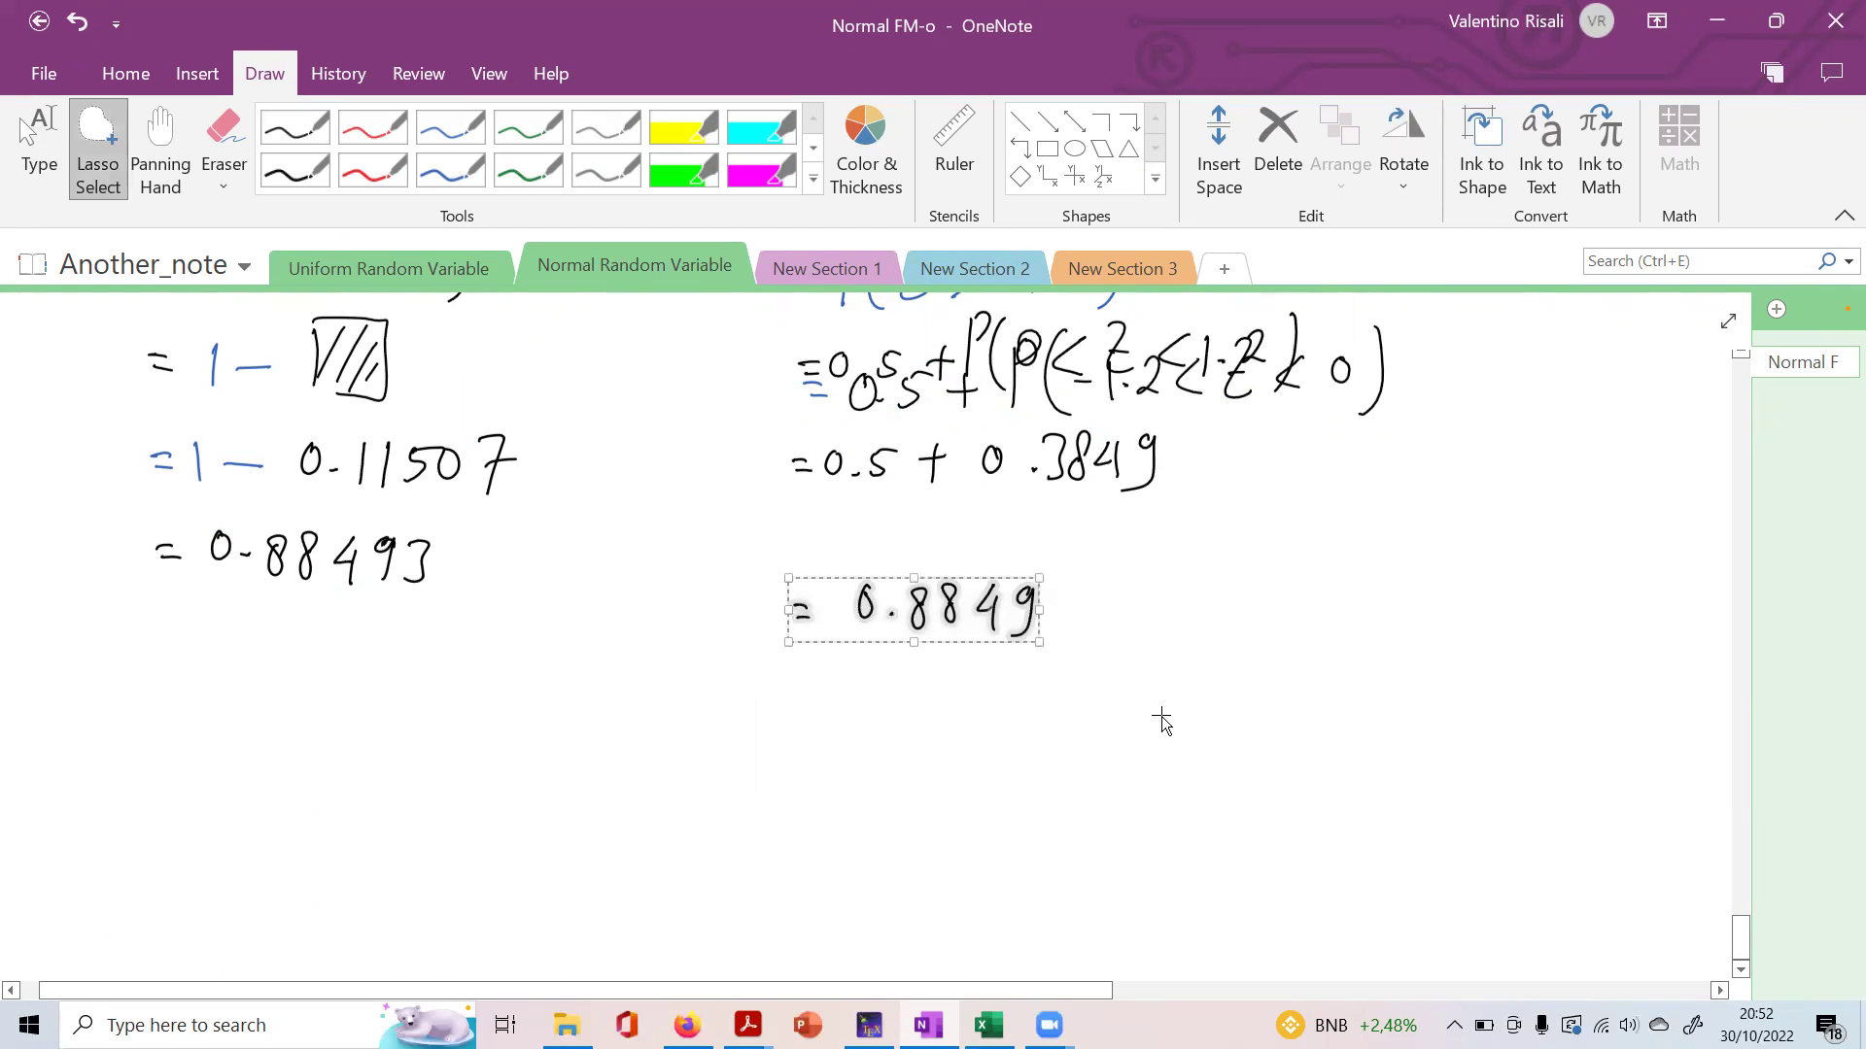
{"action": "left_click_drag", "start_coordinate": [940, 607], "coordinate": [937, 697]}
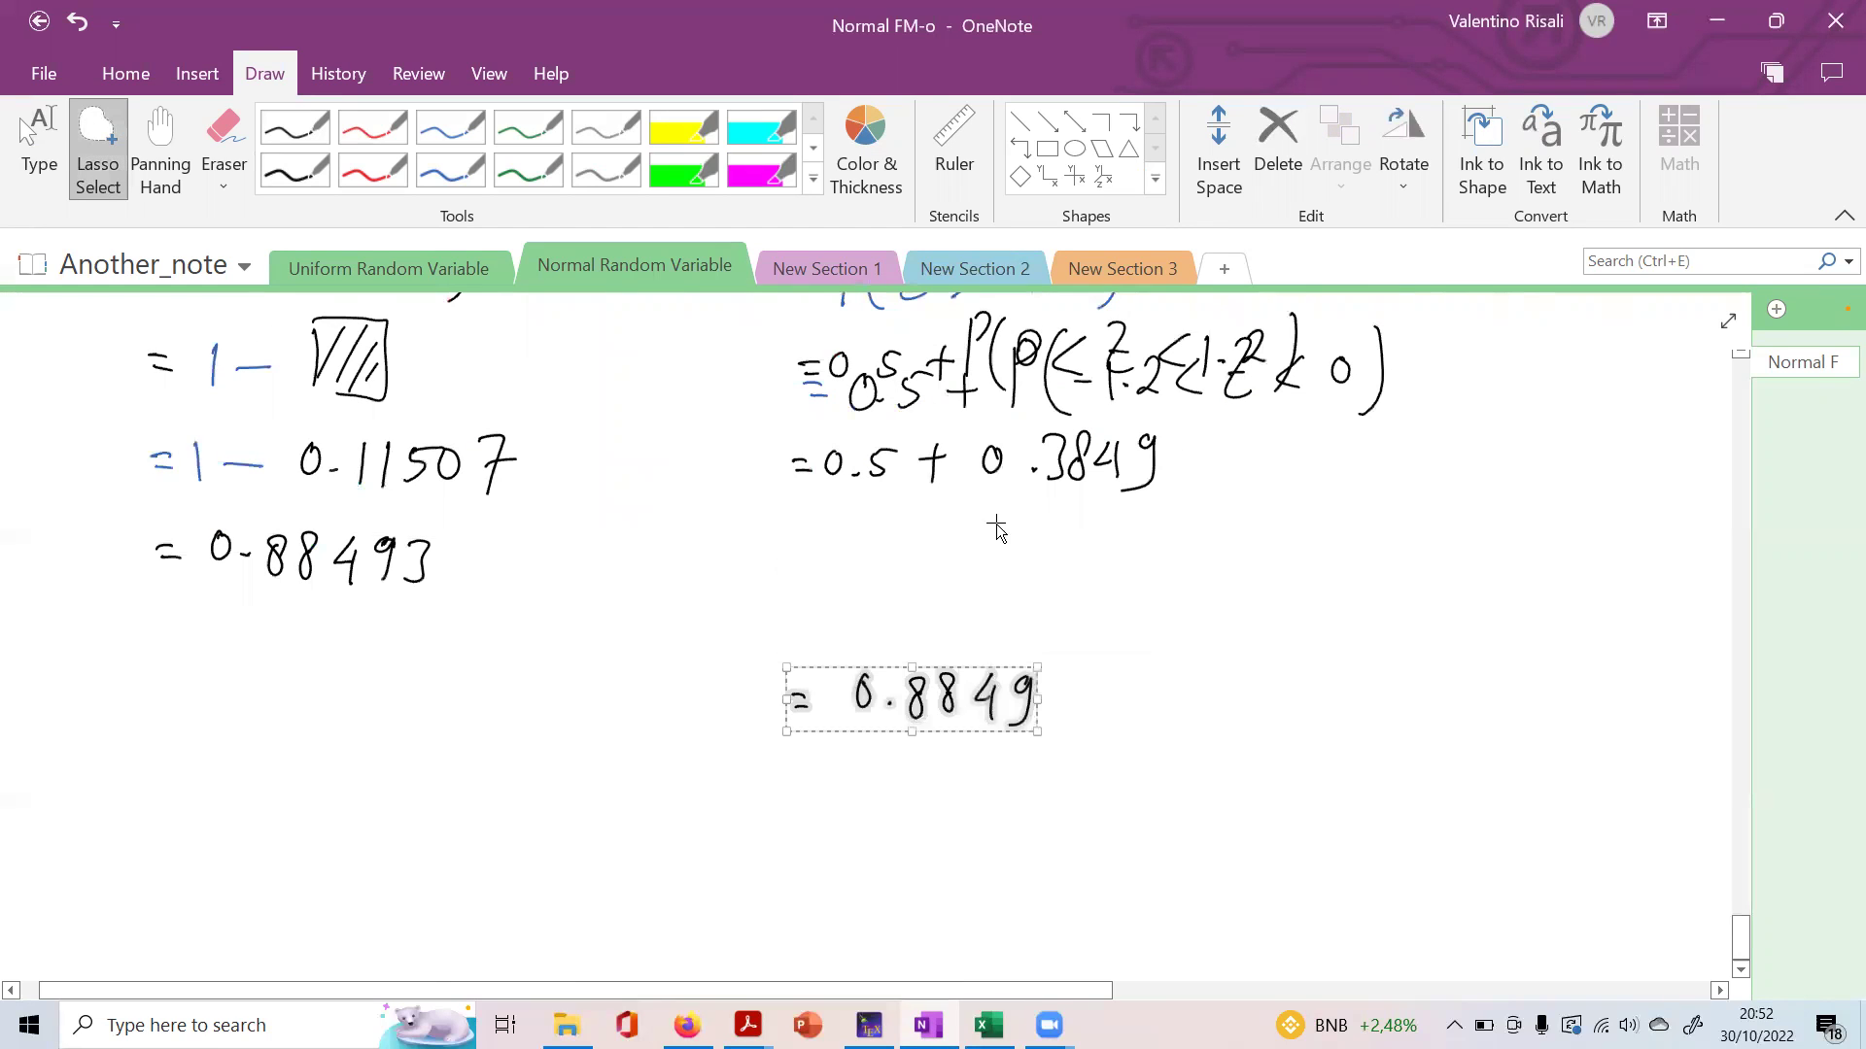
{"action": "mouse_move", "coordinate": [1166, 413]}
{"action": "left_mouse_down"}
{"action": "mouse_move", "coordinate": [940, 564]}
{"action": "mouse_move", "coordinate": [1171, 418]}
{"action": "left_mouse_up"}
{"action": "key", "text": "ctrl+c"}
{"action": "key", "text": "ctrl+v"}
{"action": "left_click_drag", "start_coordinate": [858, 583], "coordinate": [852, 607]}
{"action": "left_click", "coordinate": [1020, 491]}
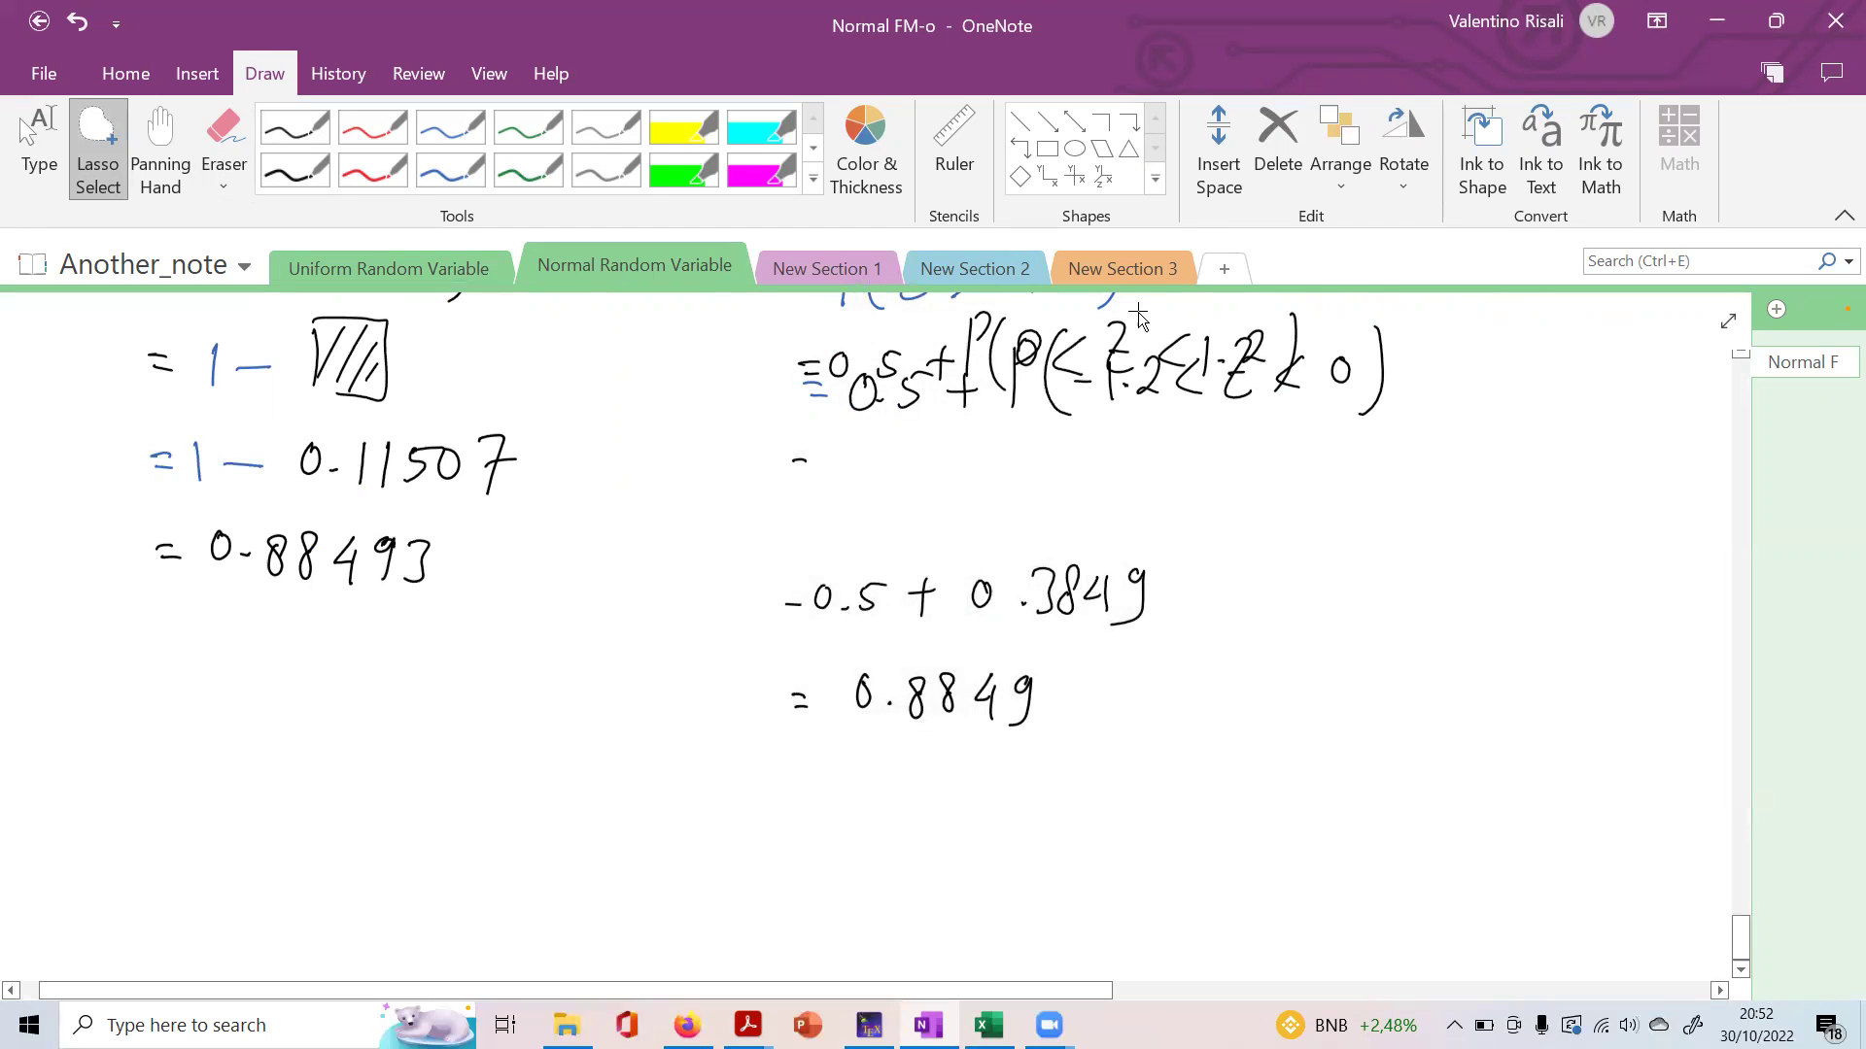
Remove the garbled intermediate formula line with the Stroke Eraser
{"action": "left_click_drag", "start_coordinate": [1350, 312], "coordinate": [1458, 388]}
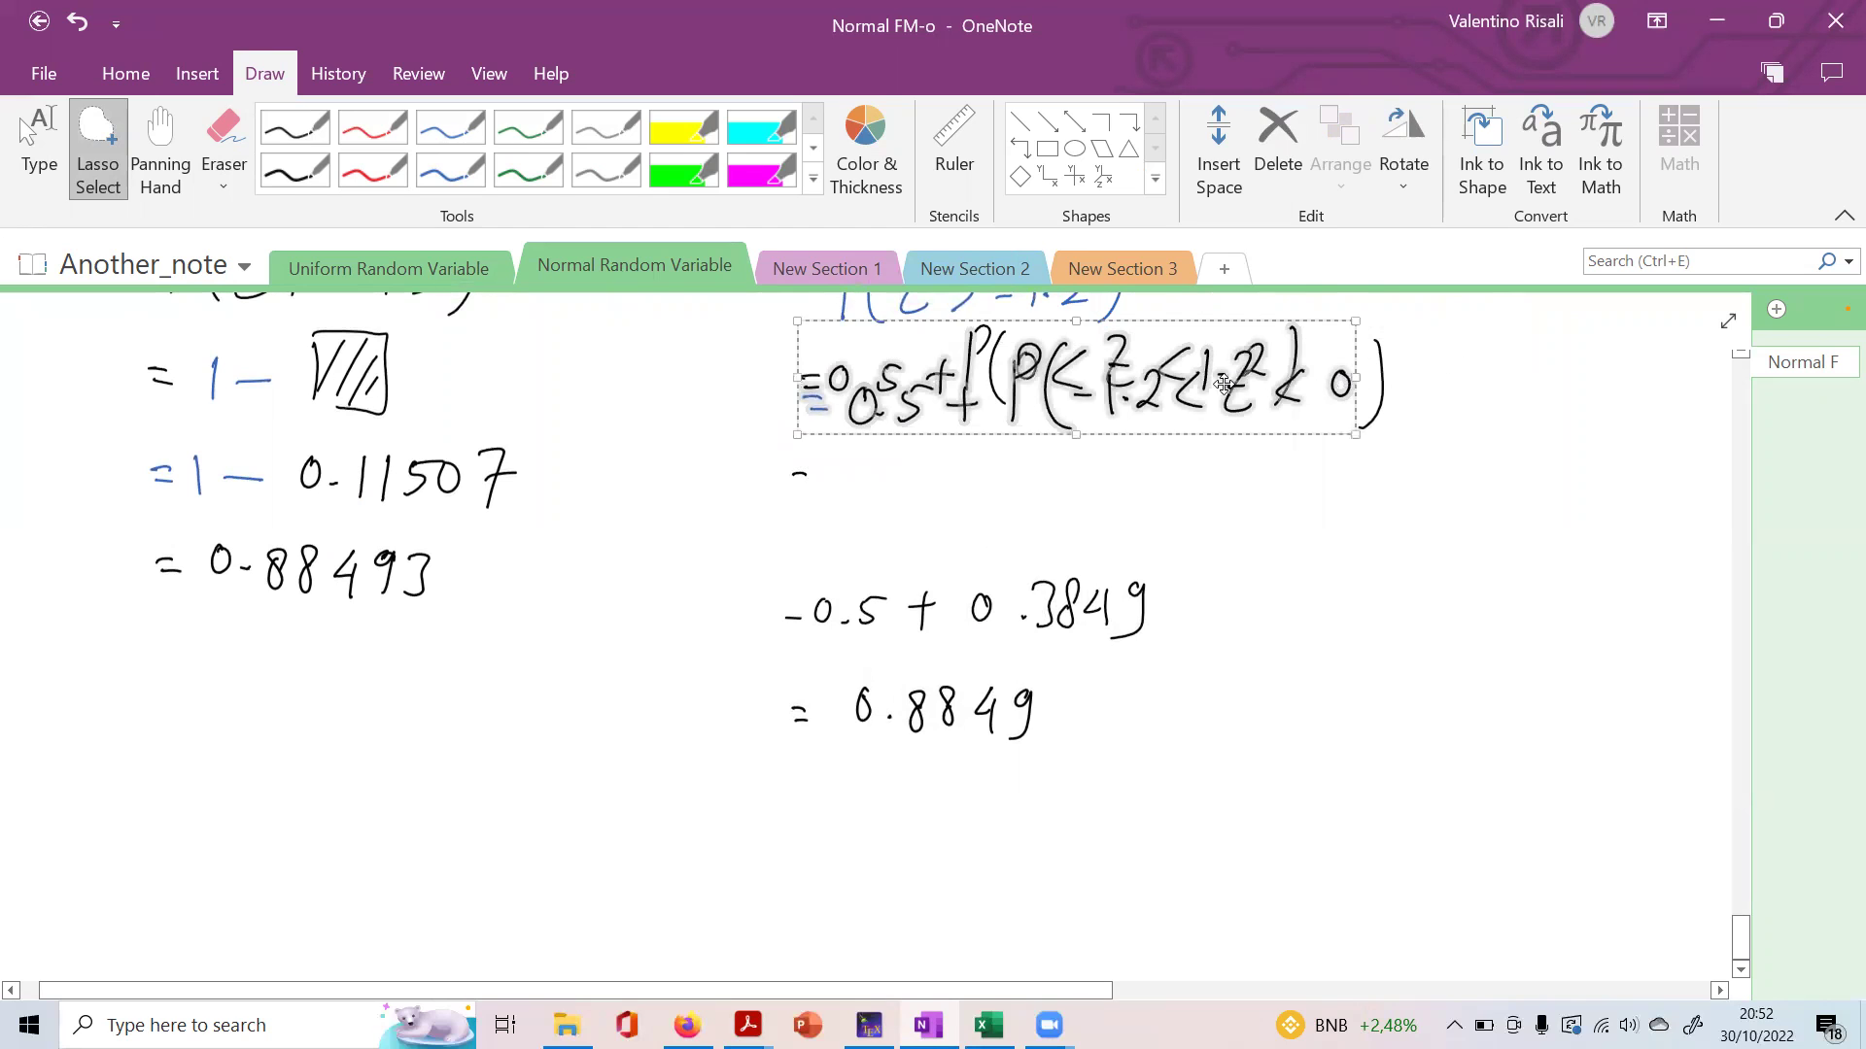
{"action": "key", "text": "ctrl+c"}
{"action": "key", "text": "ctrl+v"}
{"action": "left_click_drag", "start_coordinate": [1188, 436], "coordinate": [1059, 488]}
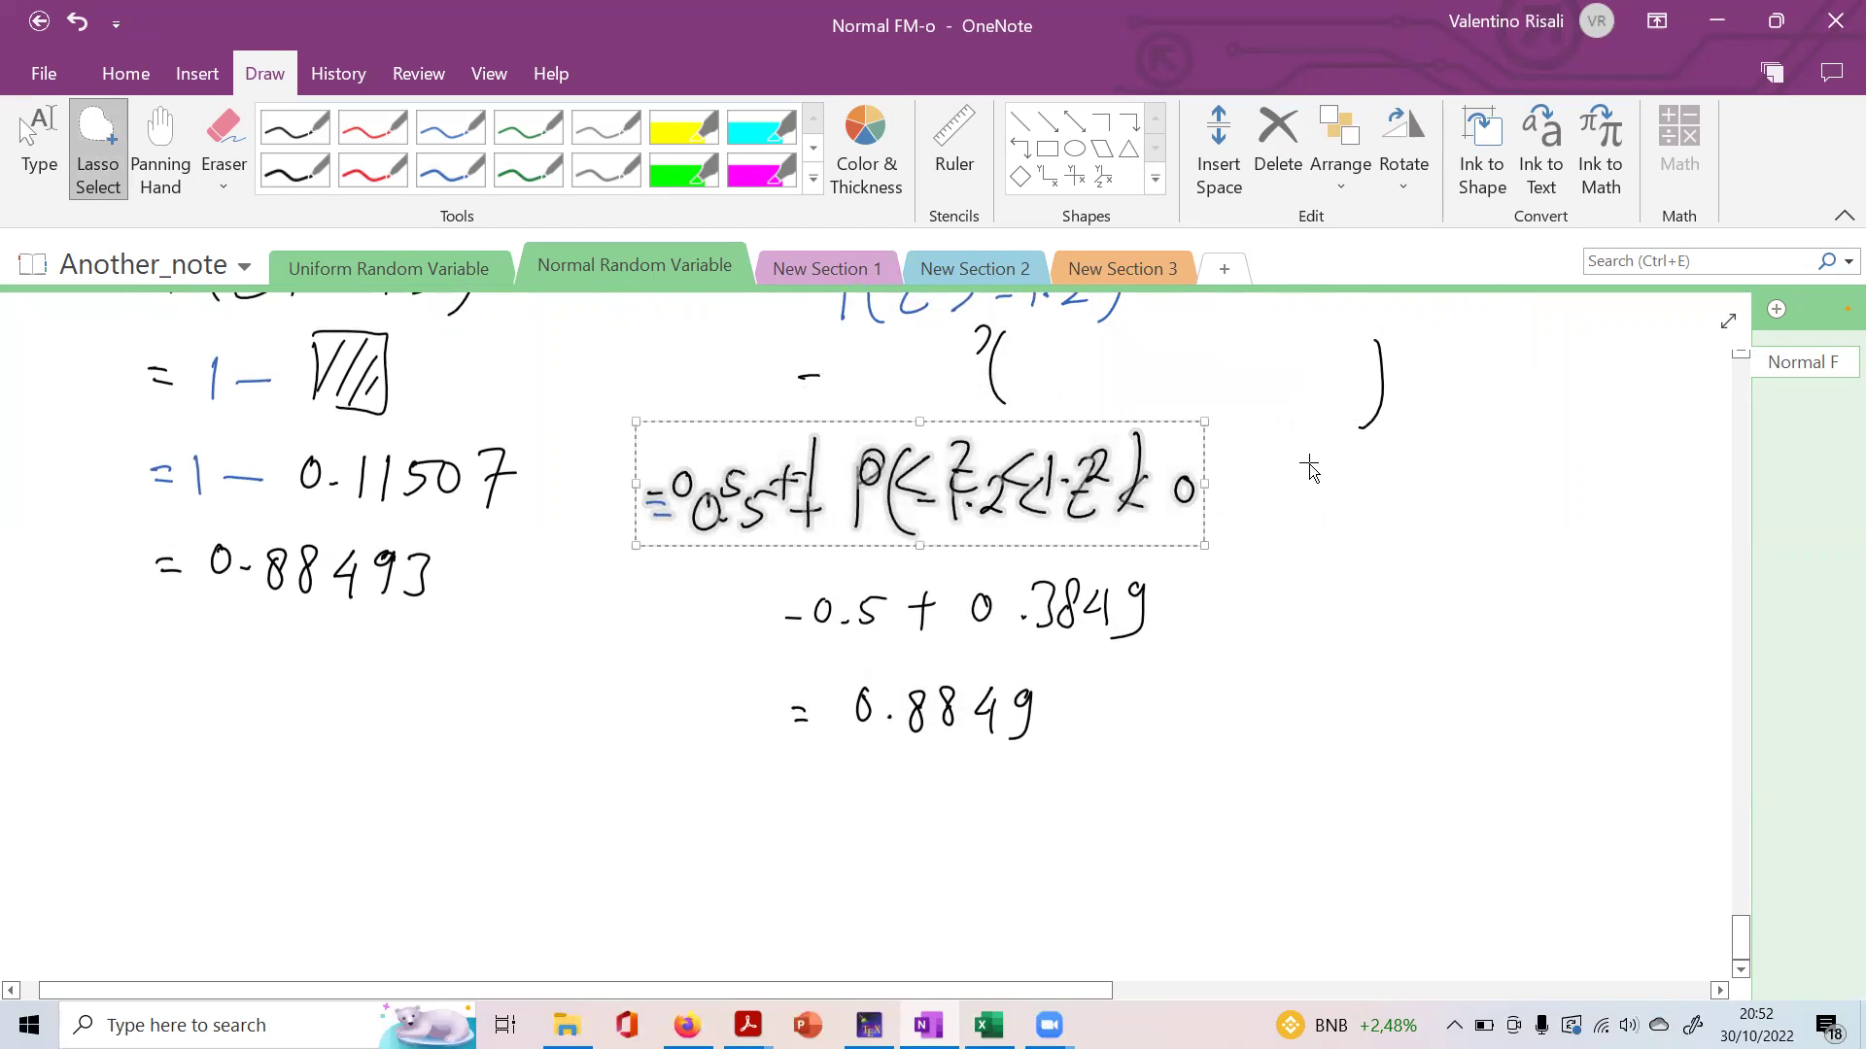
{"action": "left_click", "coordinate": [216, 188]}
{"action": "left_click", "coordinate": [282, 318]}
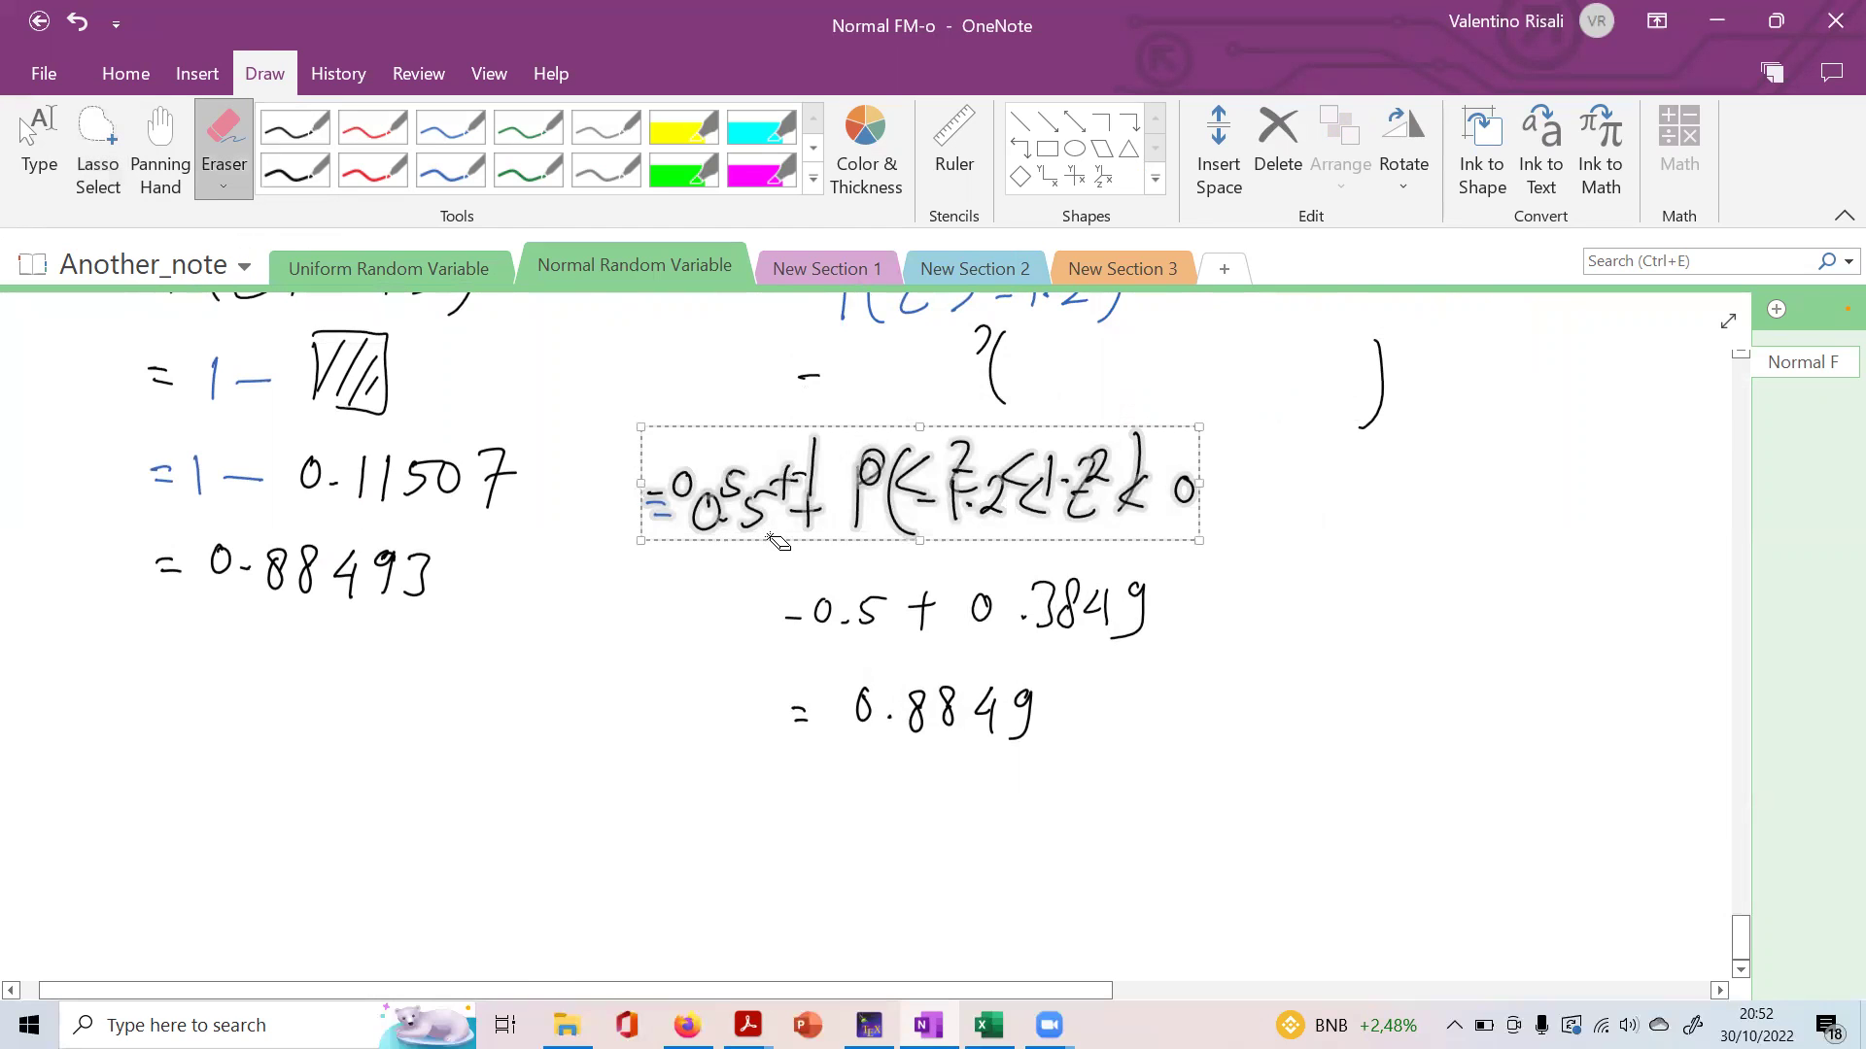
{"action": "mouse_move", "coordinate": [707, 470]}
{"action": "left_mouse_down"}
{"action": "mouse_move", "coordinate": [1079, 505]}
{"action": "mouse_move", "coordinate": [826, 401]}
{"action": "mouse_move", "coordinate": [909, 416]}
{"action": "mouse_move", "coordinate": [901, 515]}
{"action": "mouse_move", "coordinate": [700, 515]}
{"action": "mouse_move", "coordinate": [1070, 509]}
{"action": "mouse_move", "coordinate": [602, 510]}
{"action": "mouse_move", "coordinate": [670, 515]}
{"action": "mouse_move", "coordinate": [1370, 384]}
{"action": "left_mouse_up"}
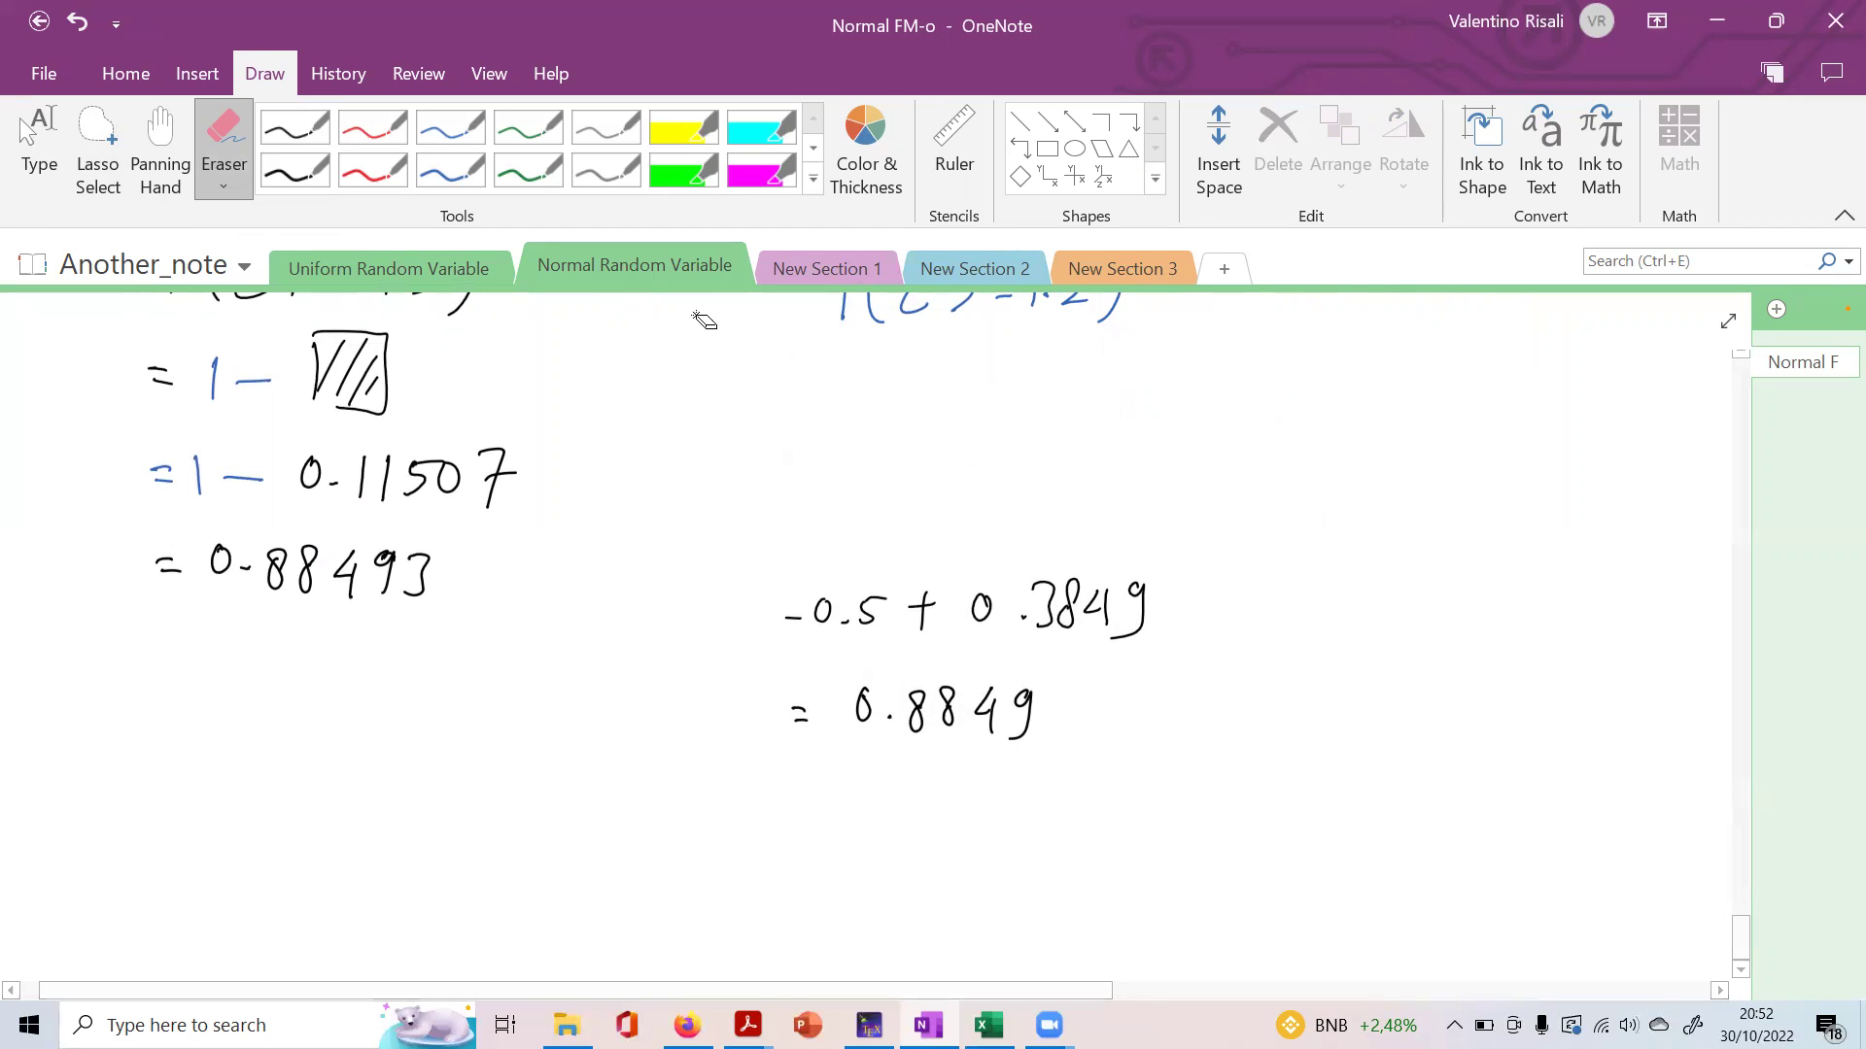
{"action": "scroll", "coordinate": [413, 320], "scroll_direction": "up", "scroll_amount": 3}
{"action": "scroll", "coordinate": [413, 321], "scroll_direction": "down", "scroll_amount": 2}
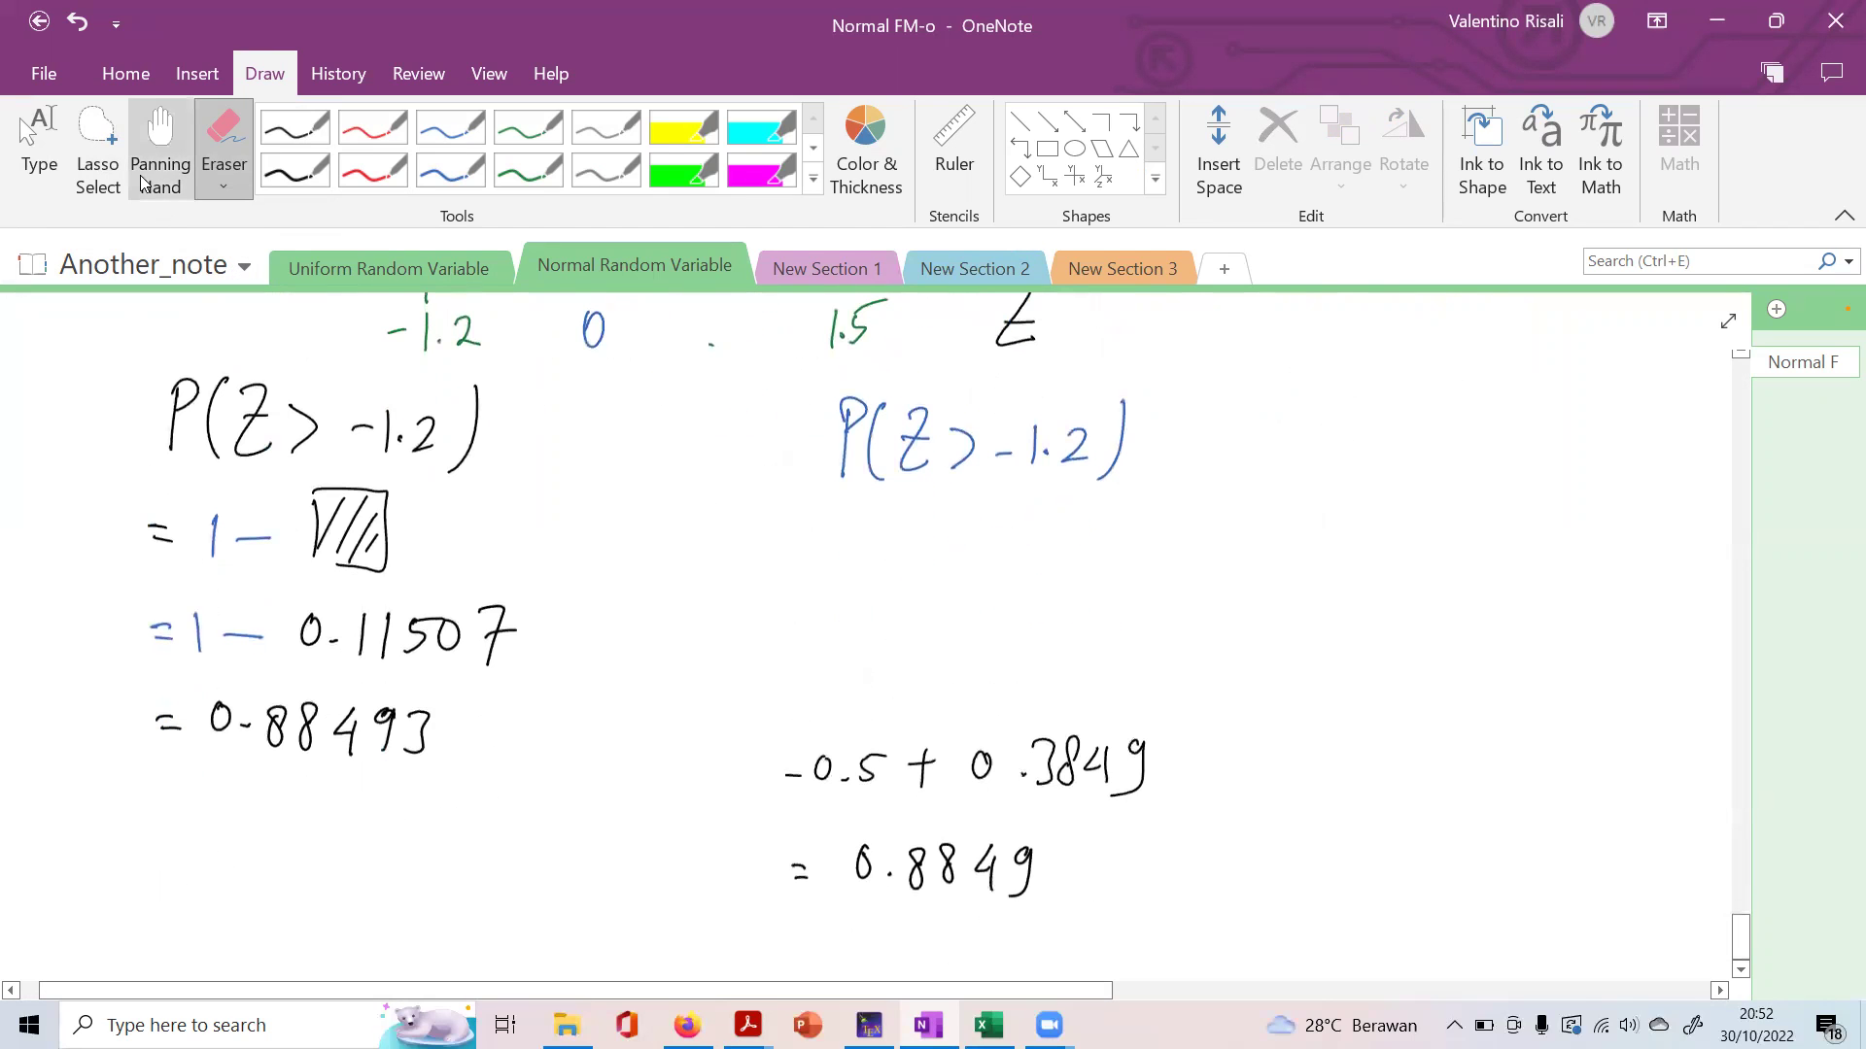
Rewrite = 0.5 + P(-1.2 < Z < 0) under P(Z > -1.2), erasing a stray P
{"action": "left_click", "coordinate": [304, 138]}
{"action": "left_click_drag", "start_coordinate": [768, 547], "coordinate": [787, 547]}
{"action": "left_click_drag", "start_coordinate": [768, 560], "coordinate": [831, 529]}
{"action": "left_click_drag", "start_coordinate": [855, 559], "coordinate": [870, 562]}
{"action": "mouse_move", "coordinate": [921, 549]}
{"action": "left_mouse_down"}
{"action": "mouse_move", "coordinate": [1011, 580]}
{"action": "mouse_move", "coordinate": [1006, 533]}
{"action": "left_mouse_up"}
{"action": "left_click", "coordinate": [223, 184]}
{"action": "left_click", "coordinate": [265, 321]}
{"action": "left_click", "coordinate": [1006, 544]}
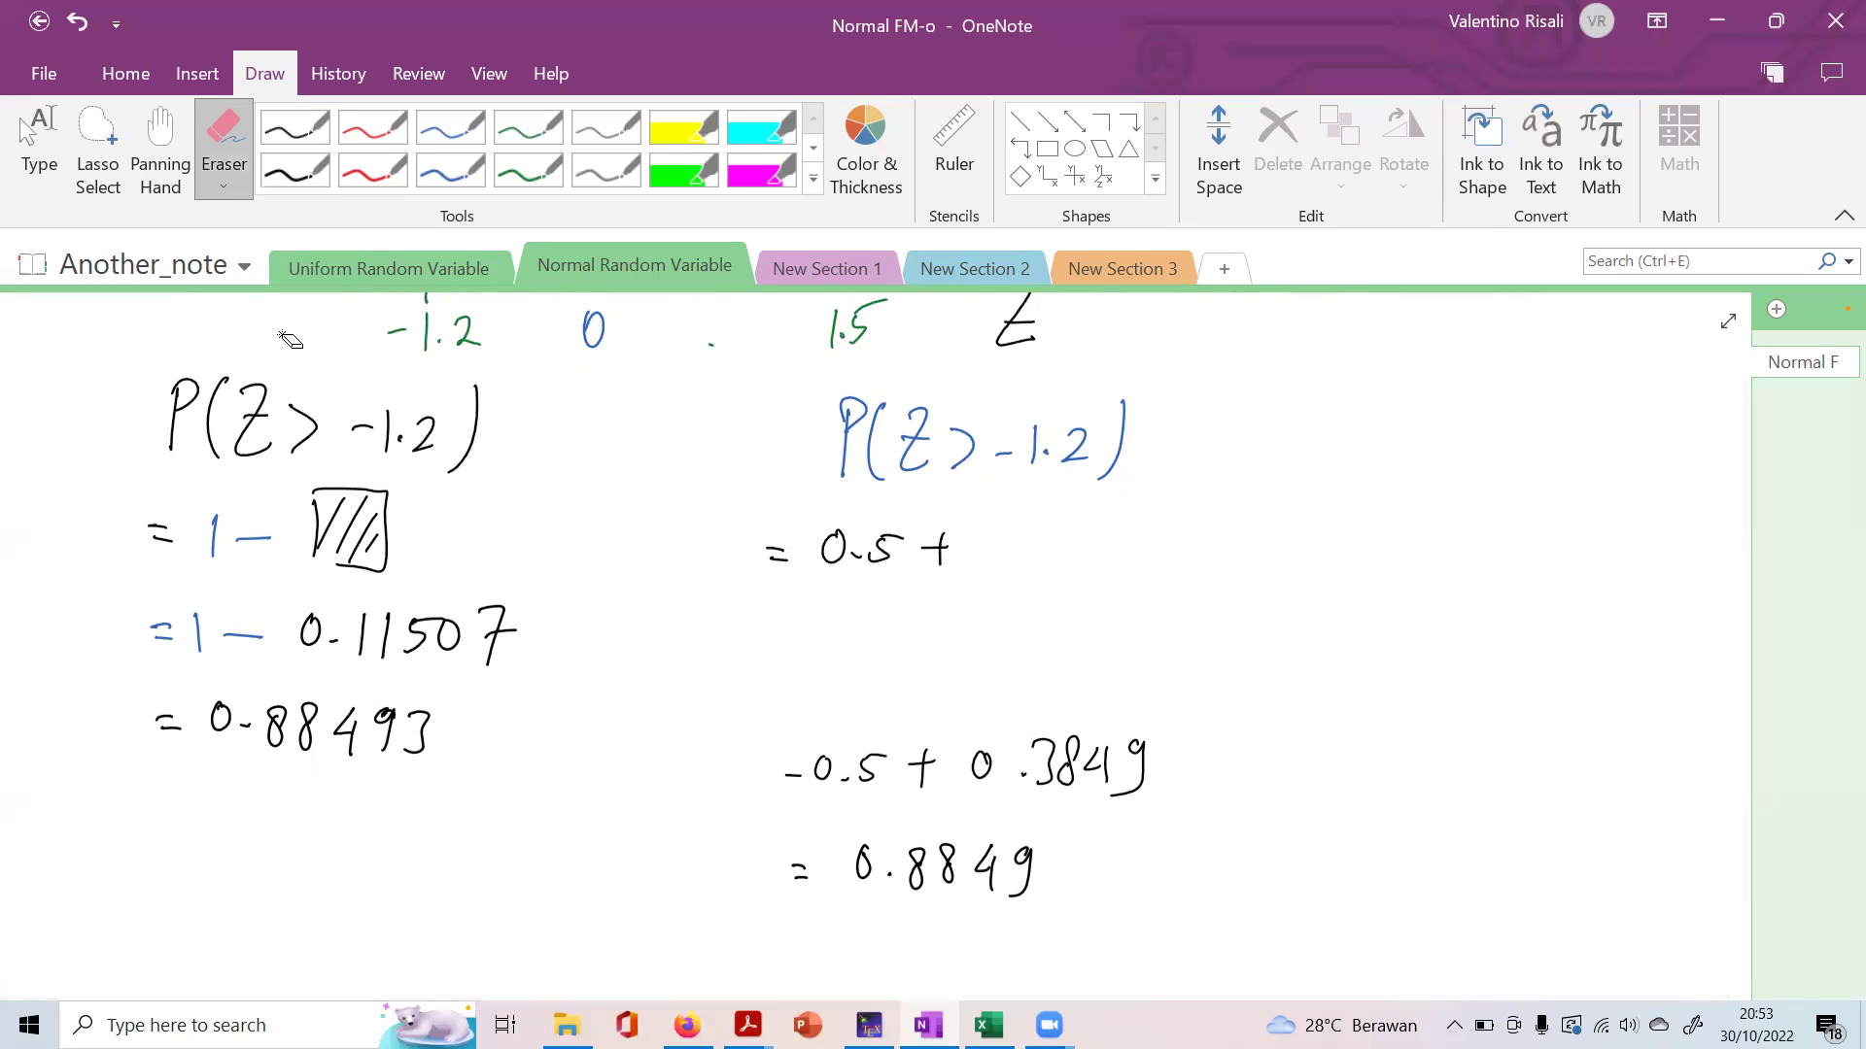
{"action": "left_click", "coordinate": [291, 142]}
{"action": "mouse_move", "coordinate": [1001, 561]}
{"action": "left_mouse_down"}
{"action": "mouse_move", "coordinate": [1006, 533]}
{"action": "mouse_move", "coordinate": [1045, 561]}
{"action": "left_mouse_up"}
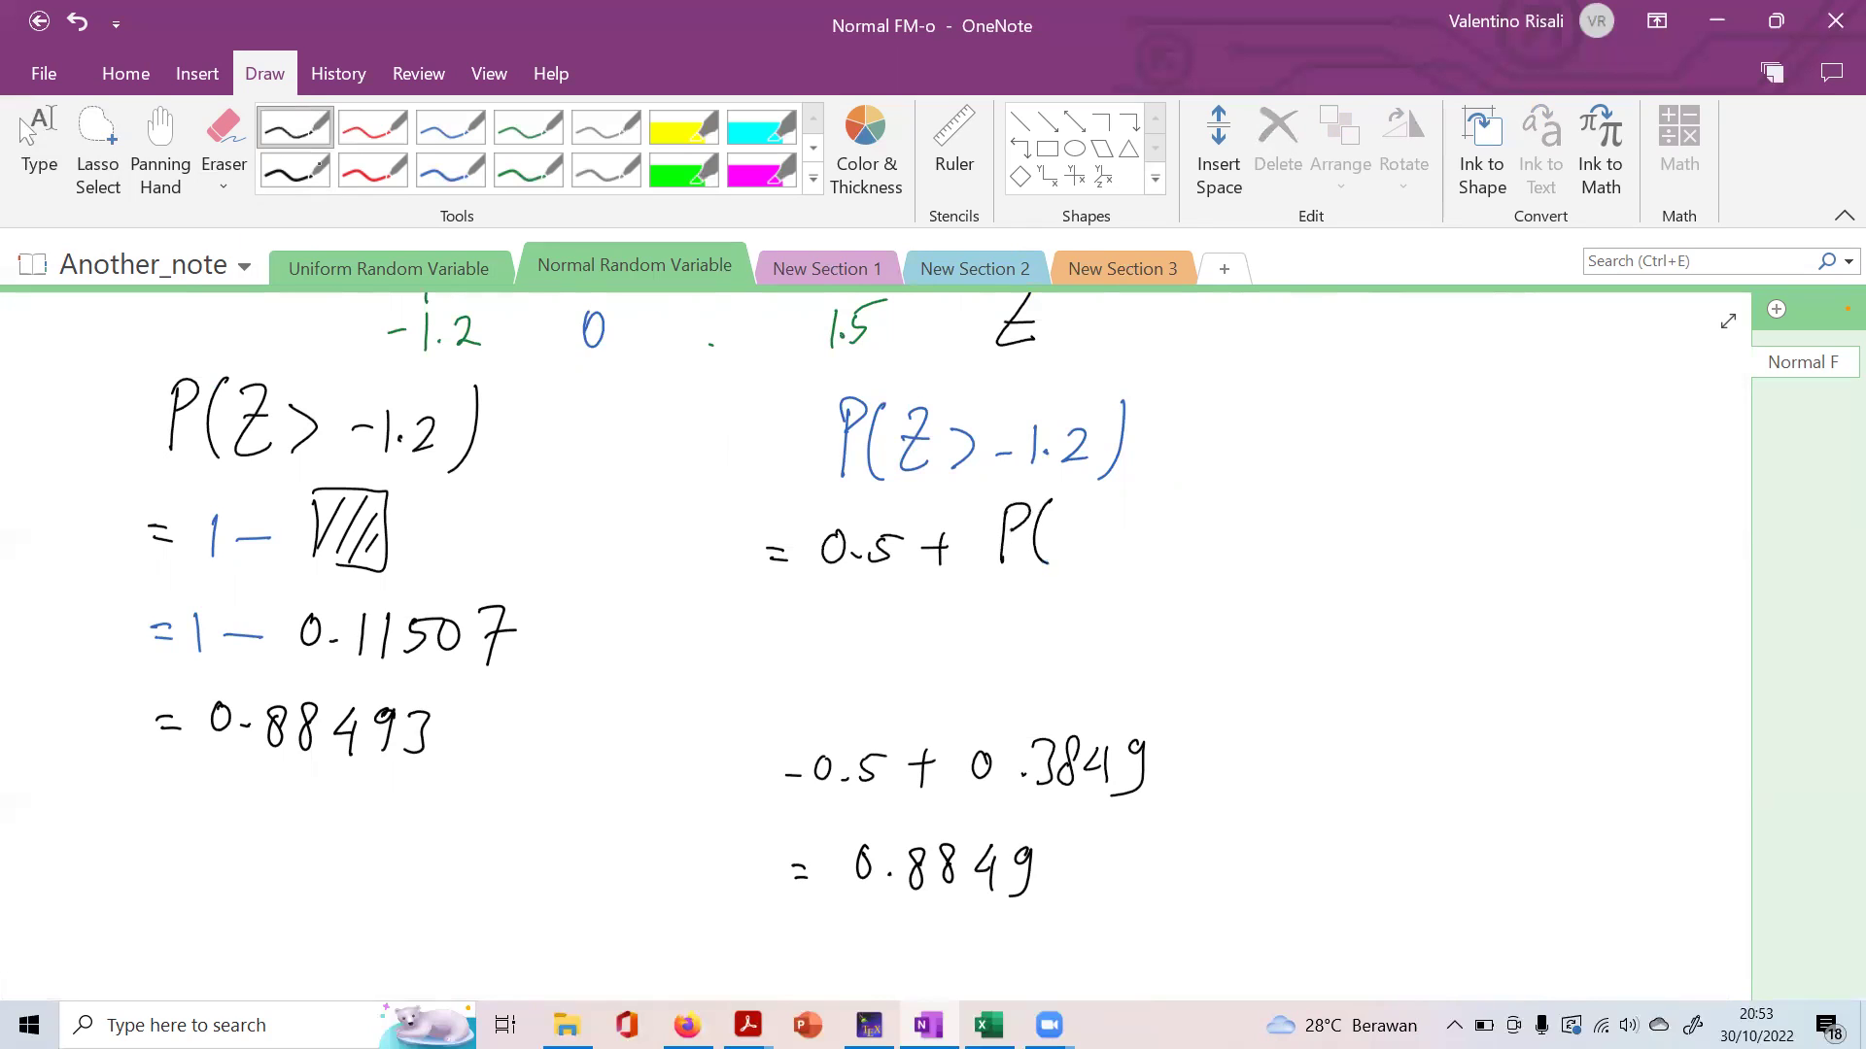
{"action": "mouse_move", "coordinate": [1218, 513]}
{"action": "left_mouse_down"}
{"action": "mouse_move", "coordinate": [1238, 547]}
{"action": "mouse_move", "coordinate": [1326, 525]}
{"action": "left_mouse_up"}
{"action": "left_click_drag", "start_coordinate": [1369, 498], "coordinate": [1371, 558]}
{"action": "left_click_drag", "start_coordinate": [768, 638], "coordinate": [832, 630]}
Write = 0.5 + P(0 < Z < 1.2) on the following line
{"action": "left_click_drag", "start_coordinate": [841, 646], "coordinate": [850, 645]}
{"action": "mouse_move", "coordinate": [873, 629]}
{"action": "left_mouse_down"}
{"action": "mouse_move", "coordinate": [869, 655]}
{"action": "mouse_move", "coordinate": [903, 624]}
{"action": "left_mouse_up"}
{"action": "left_click_drag", "start_coordinate": [923, 637], "coordinate": [1005, 654]}
{"action": "mouse_move", "coordinate": [1014, 613]}
{"action": "left_mouse_down"}
{"action": "mouse_move", "coordinate": [1030, 595]}
{"action": "mouse_move", "coordinate": [1073, 624]}
{"action": "left_mouse_up"}
{"action": "left_click_drag", "start_coordinate": [1107, 626], "coordinate": [1092, 641]}
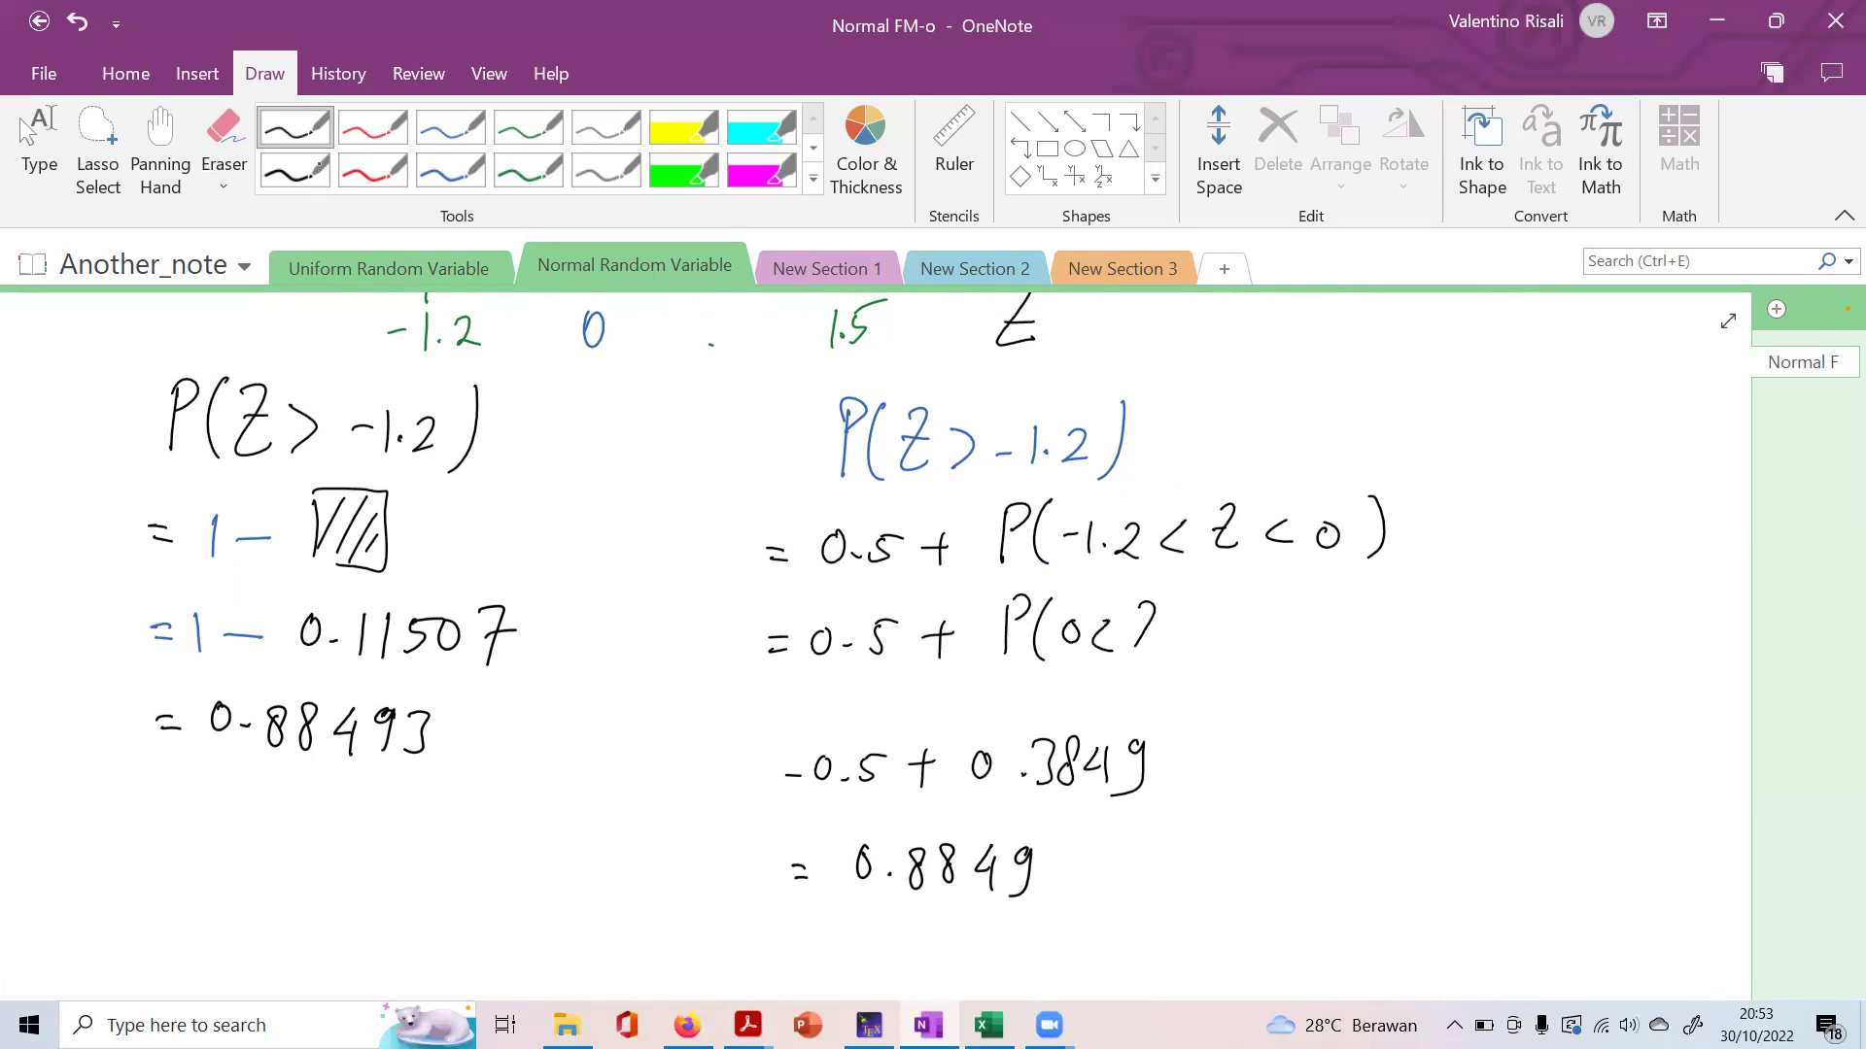
{"action": "left_click_drag", "start_coordinate": [1251, 636], "coordinate": [1252, 644]}
{"action": "left_click_drag", "start_coordinate": [1269, 618], "coordinate": [1305, 649]}
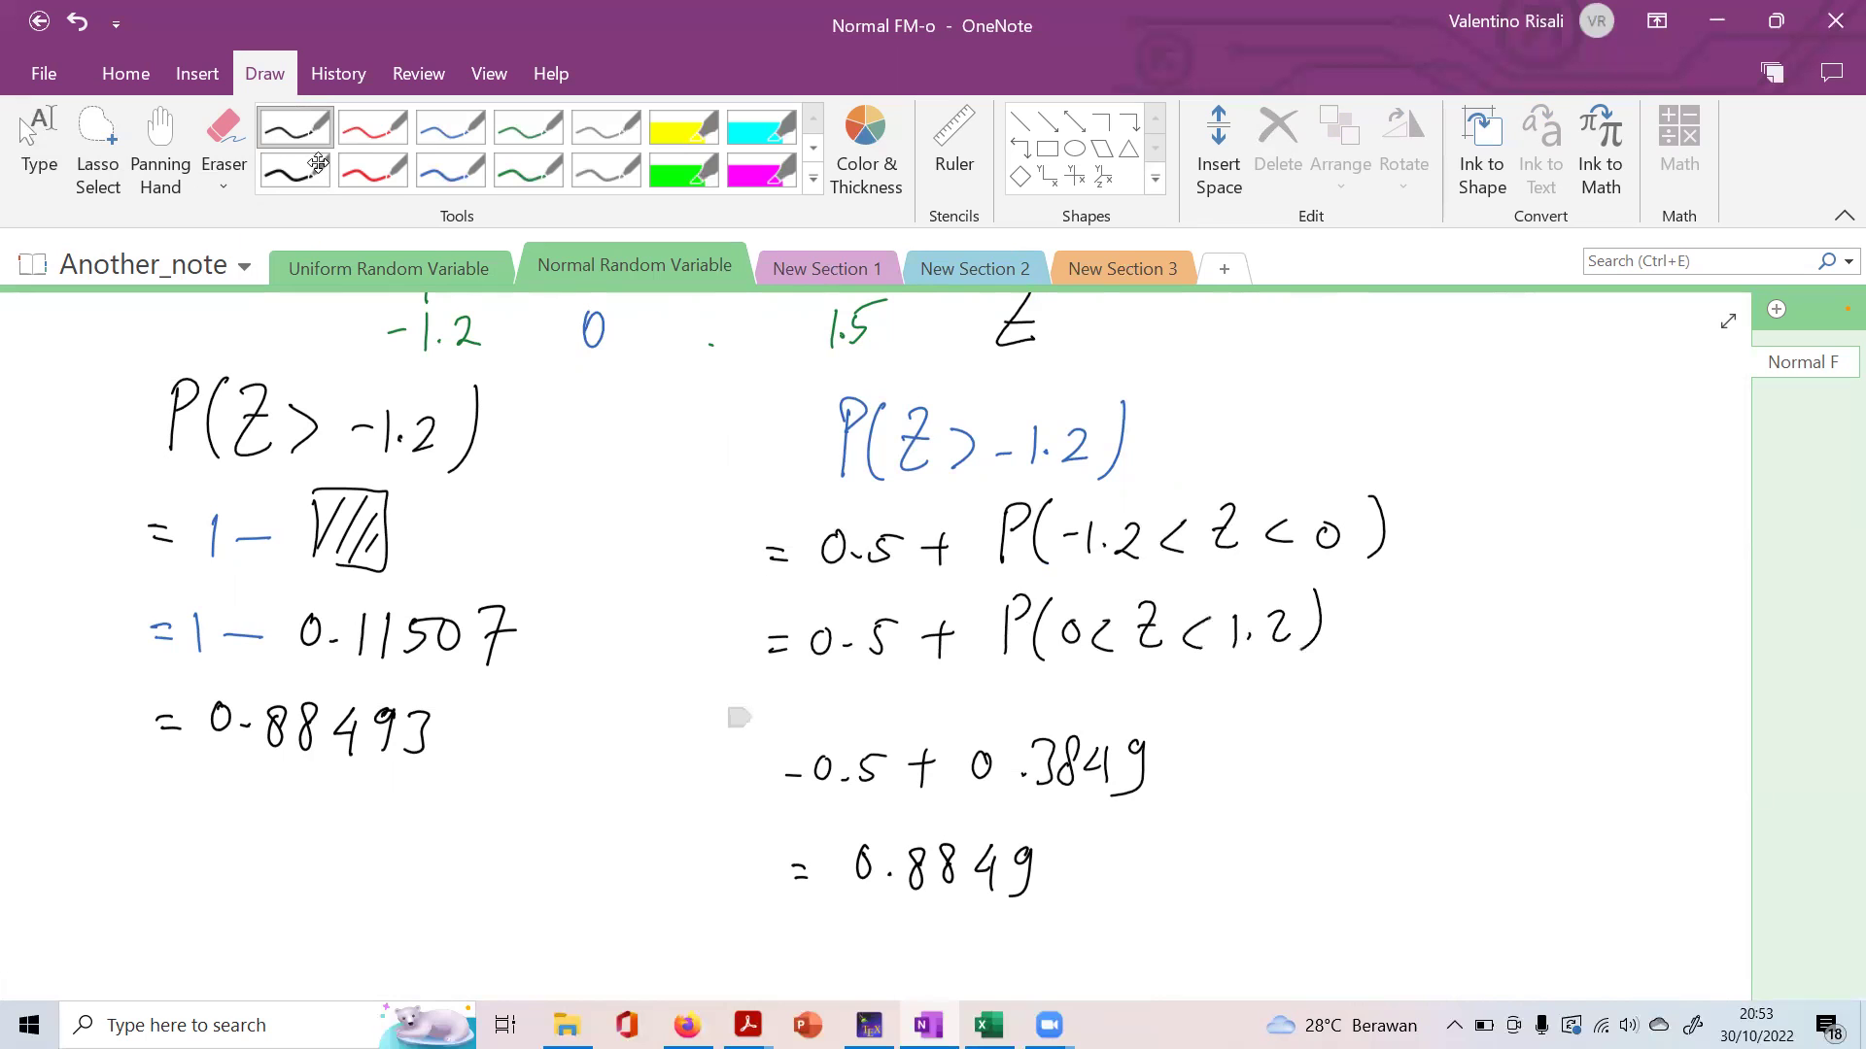
{"action": "left_click_drag", "start_coordinate": [787, 757], "coordinate": [812, 756]}
Lasso the = 0.5 + 0.3849 and = 0.8849 ink and move it up-left beneath the working
{"action": "left_click", "coordinate": [197, 74]}
{"action": "left_click", "coordinate": [264, 74]}
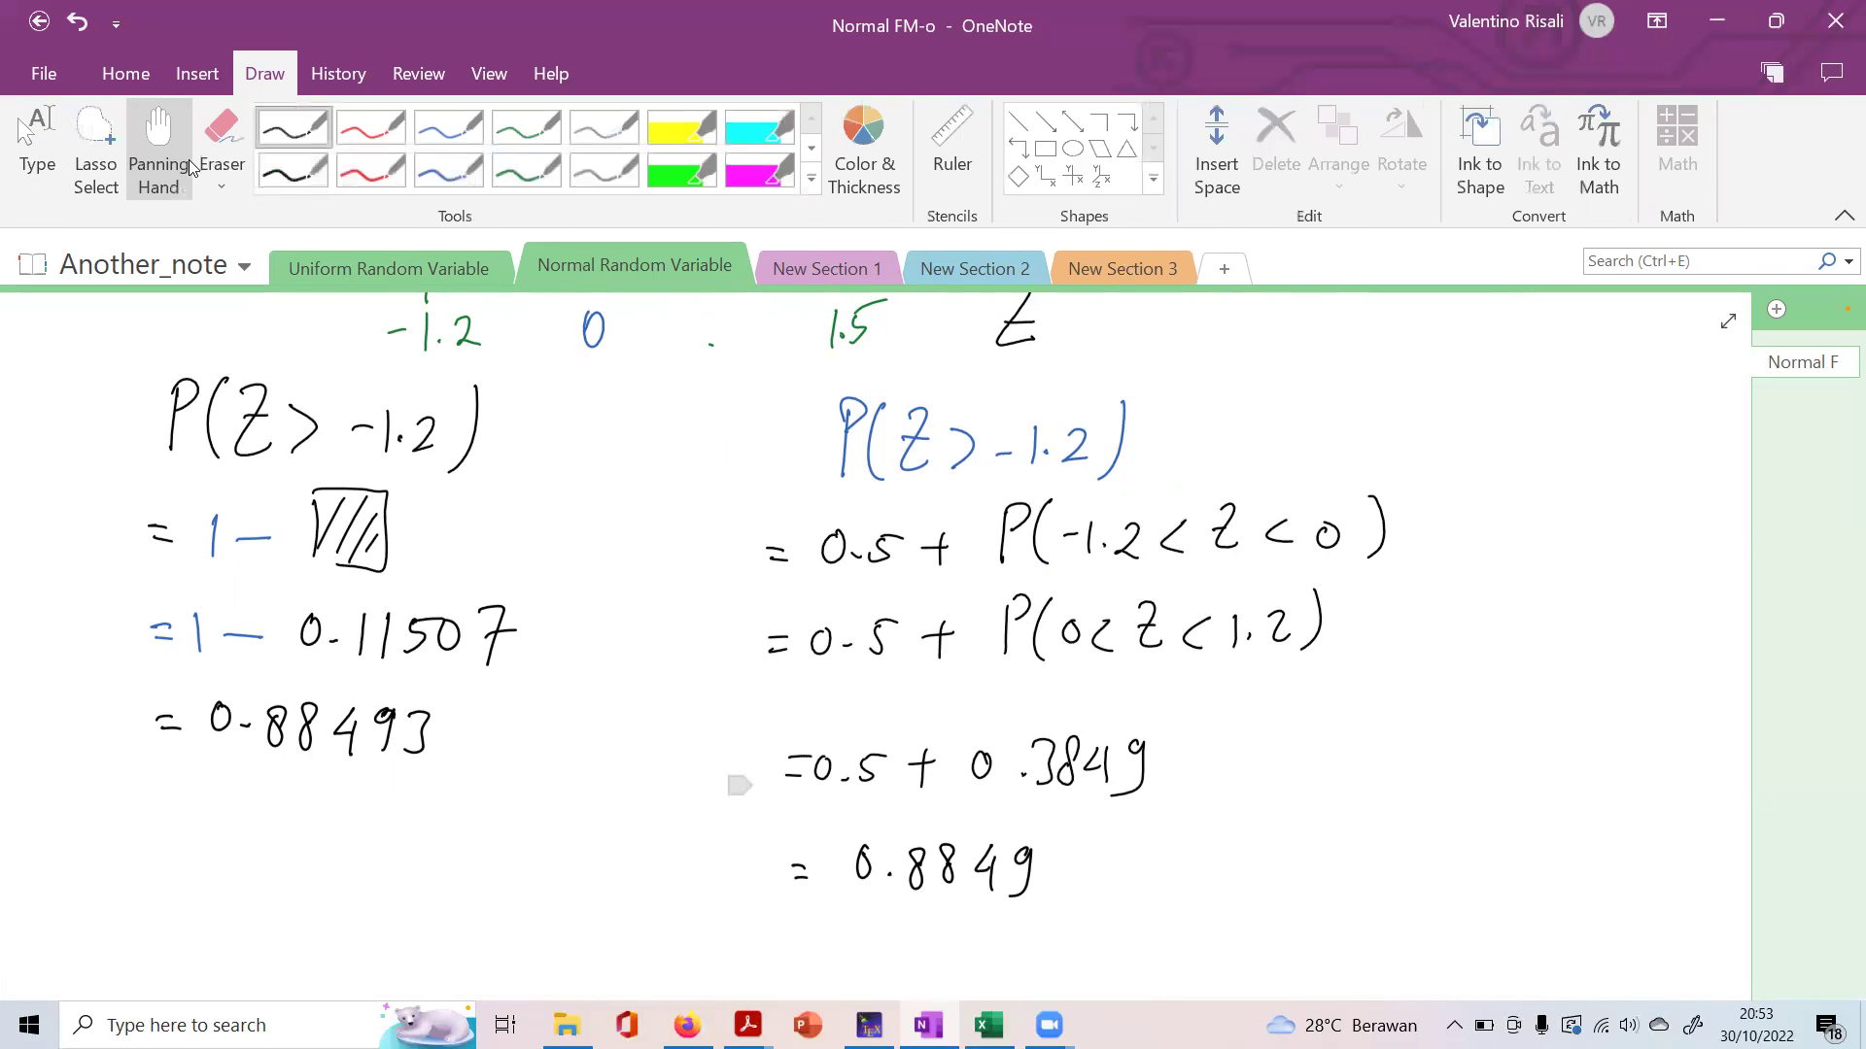
{"action": "left_click", "coordinate": [95, 155]}
{"action": "mouse_move", "coordinate": [1032, 685]}
{"action": "left_mouse_down"}
{"action": "mouse_move", "coordinate": [1259, 797]}
{"action": "mouse_move", "coordinate": [1031, 685]}
{"action": "left_mouse_up"}
{"action": "left_click_drag", "start_coordinate": [894, 766], "coordinate": [872, 722]}
{"action": "left_click", "coordinate": [1342, 778]}
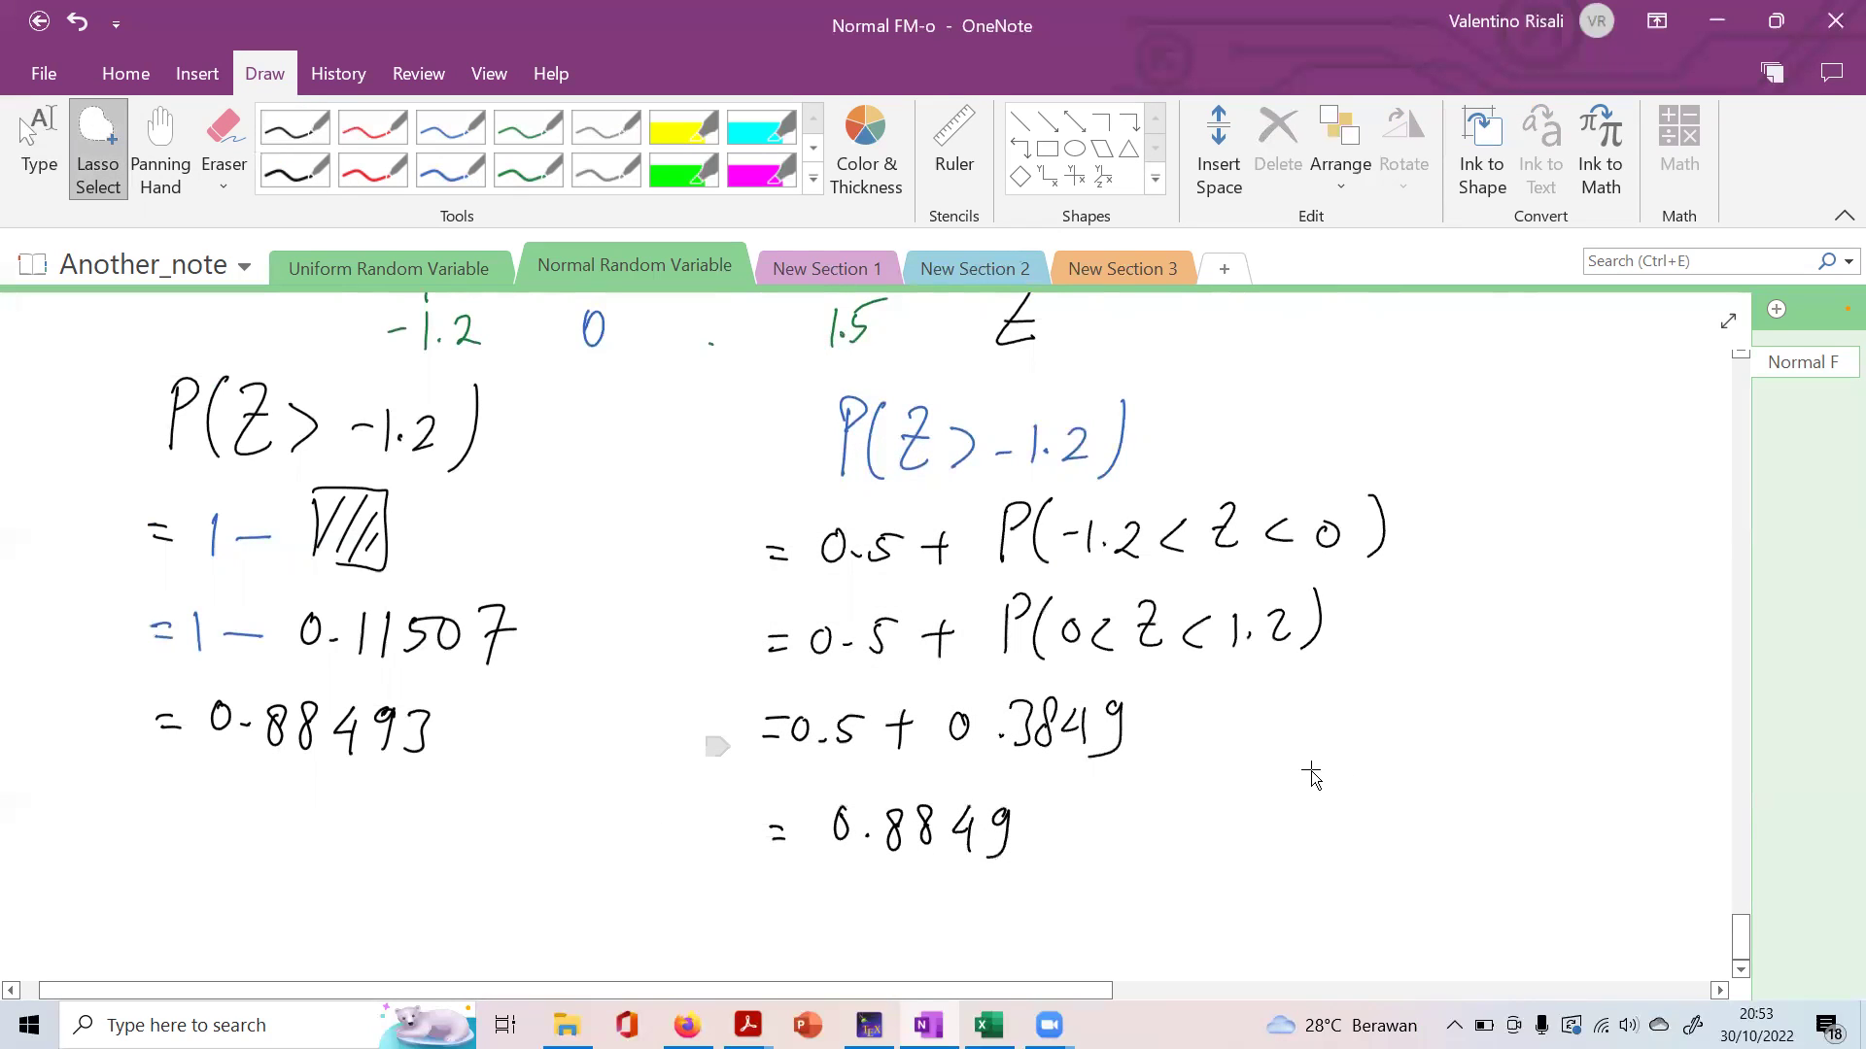
Look over the N(0,1) curve sketch, then switch to standardnormaltable.pdf scrolled to its top
{"action": "scroll", "coordinate": [888, 558], "scroll_direction": "up", "scroll_amount": 2}
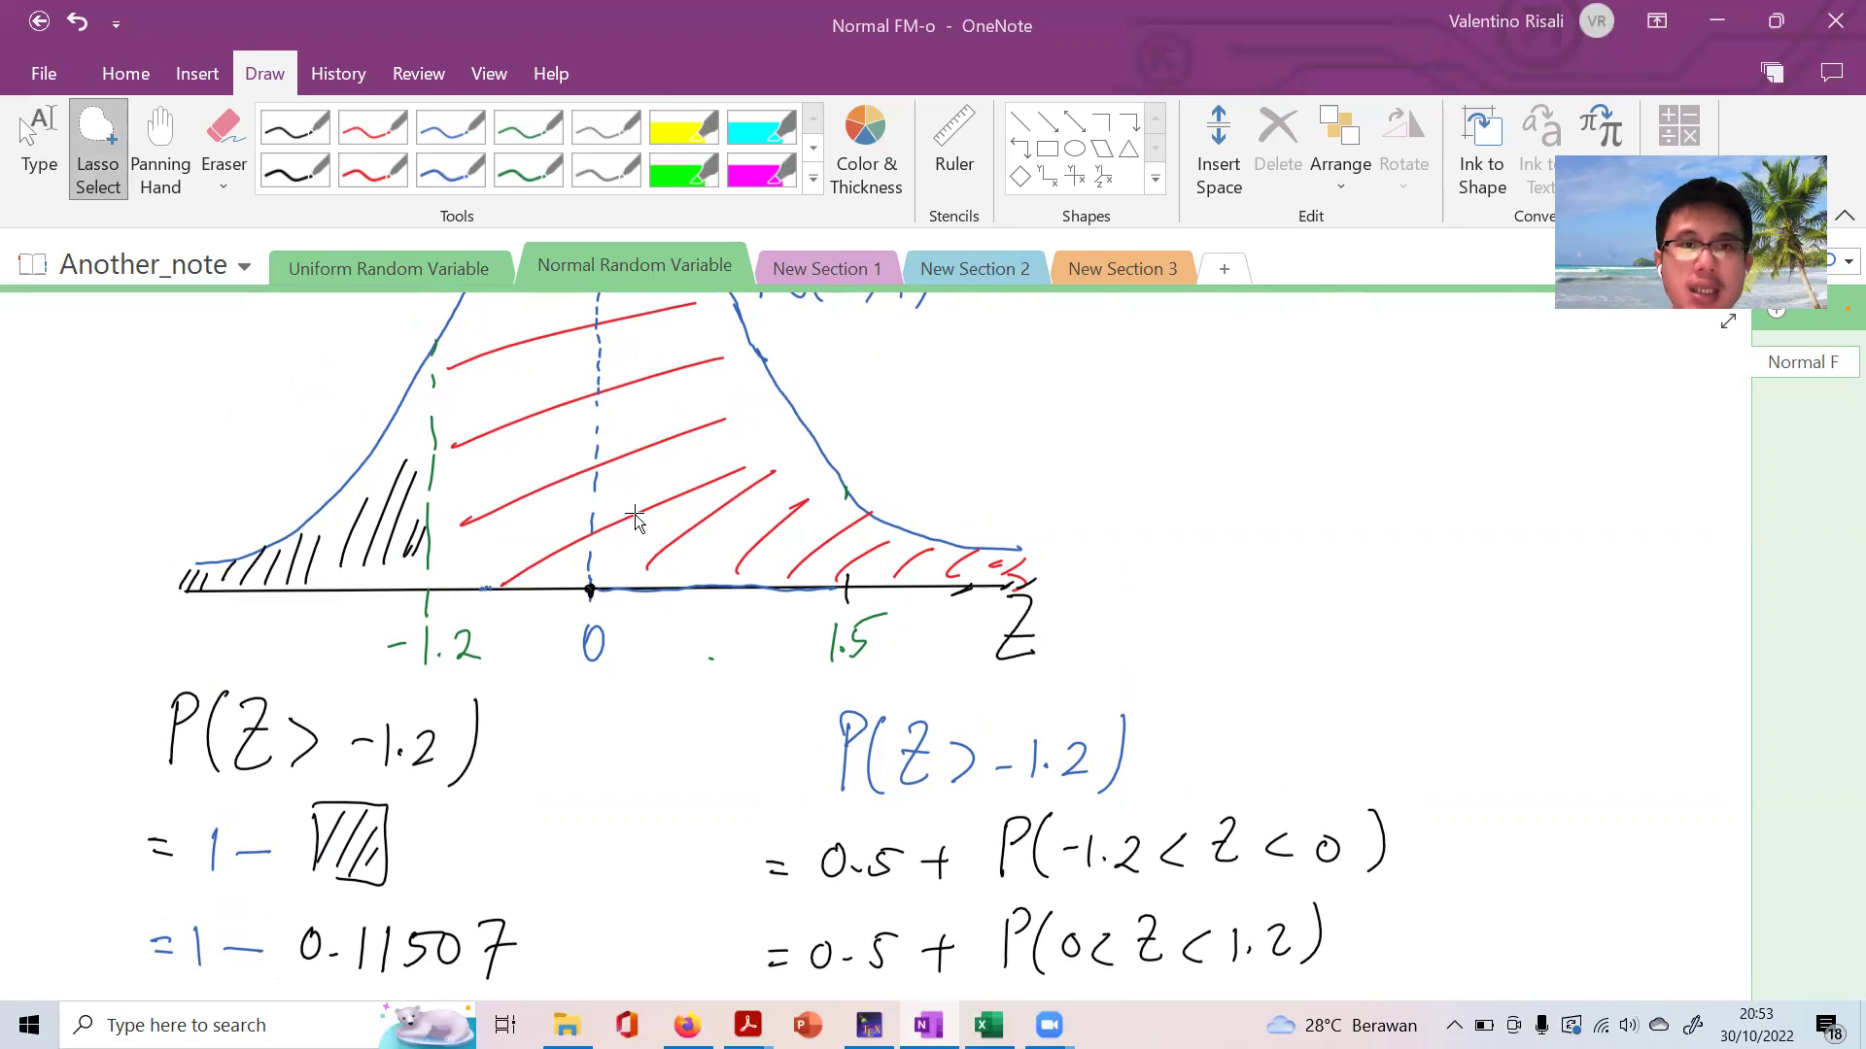
{"action": "scroll", "coordinate": [635, 517], "scroll_direction": "up", "scroll_amount": 3}
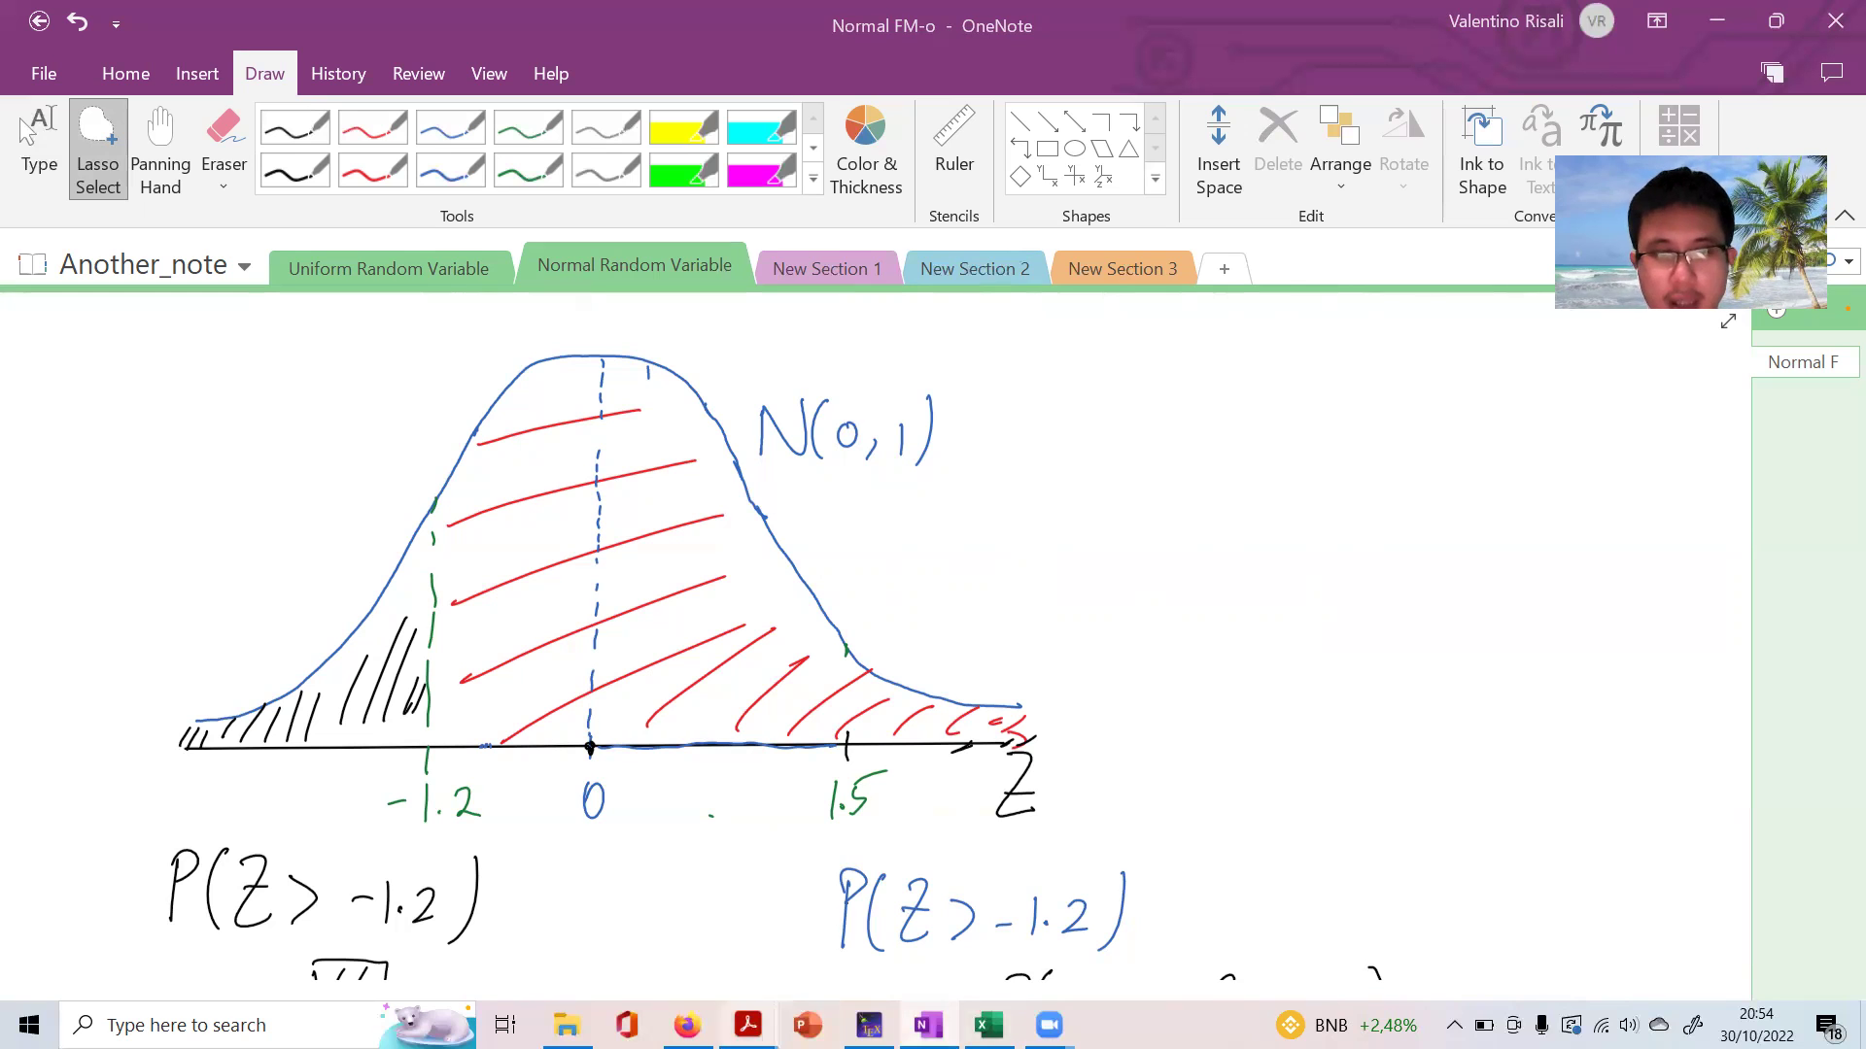
{"action": "left_click", "coordinate": [993, 906]}
{"action": "scroll", "coordinate": [677, 362], "scroll_direction": "up", "scroll_amount": 2}
{"action": "scroll", "coordinate": [677, 361], "scroll_direction": "up", "scroll_amount": 3}
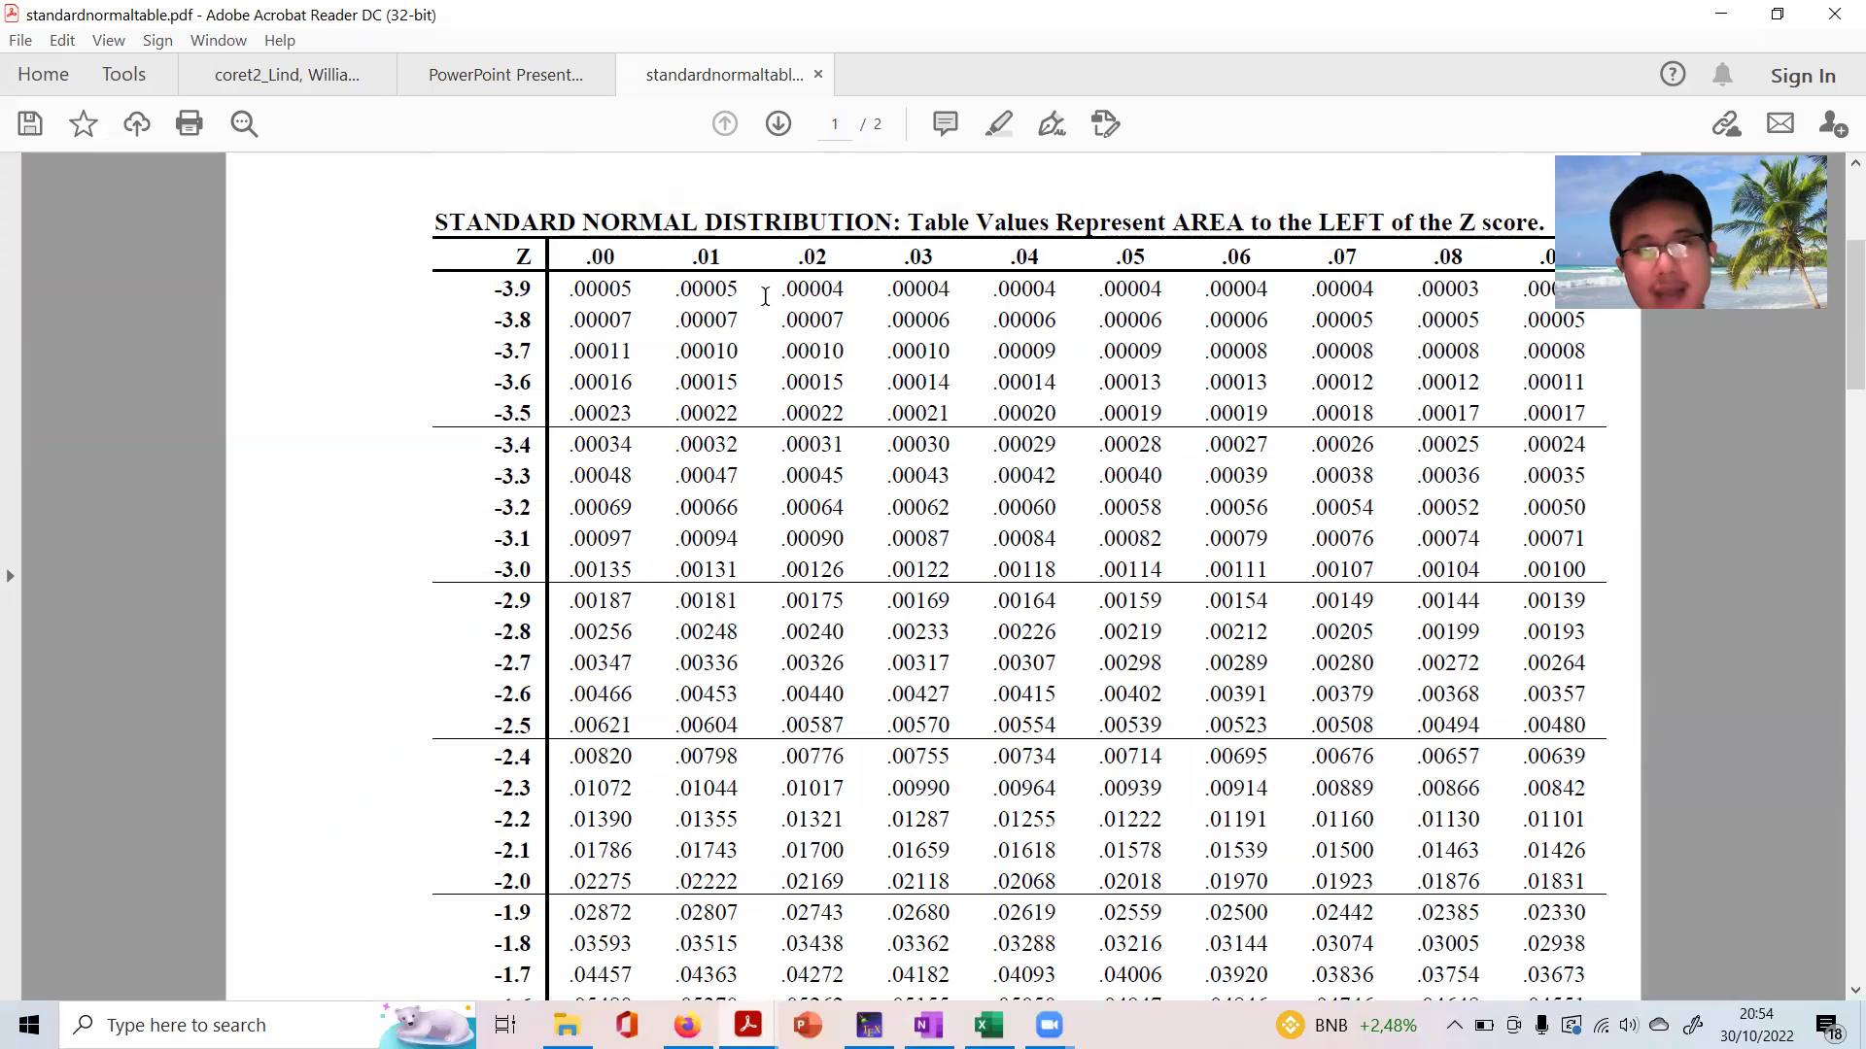
Scroll past the negative-Z rows to page 2 of the z table, then return to Excel
{"action": "scroll", "coordinate": [765, 296], "scroll_direction": "down", "scroll_amount": 5}
{"action": "scroll", "coordinate": [741, 304], "scroll_direction": "down", "scroll_amount": 5}
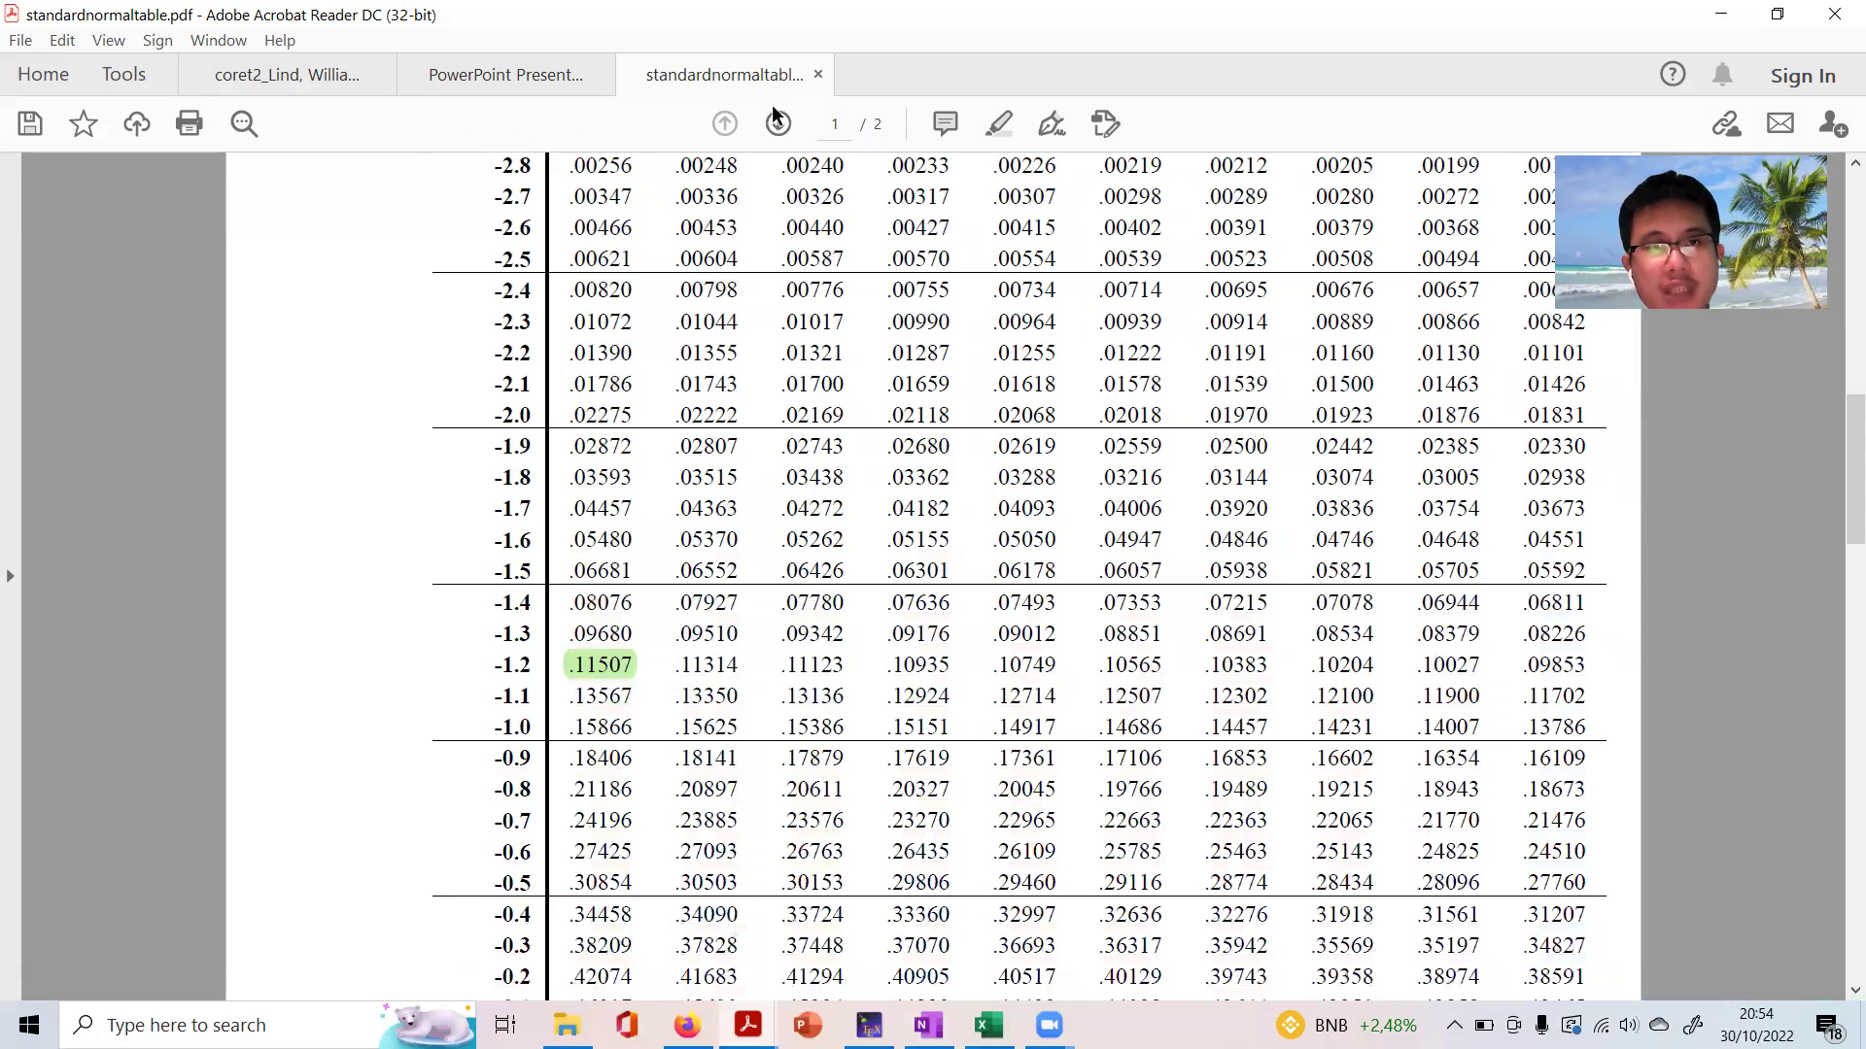
{"action": "left_click", "coordinate": [777, 122]}
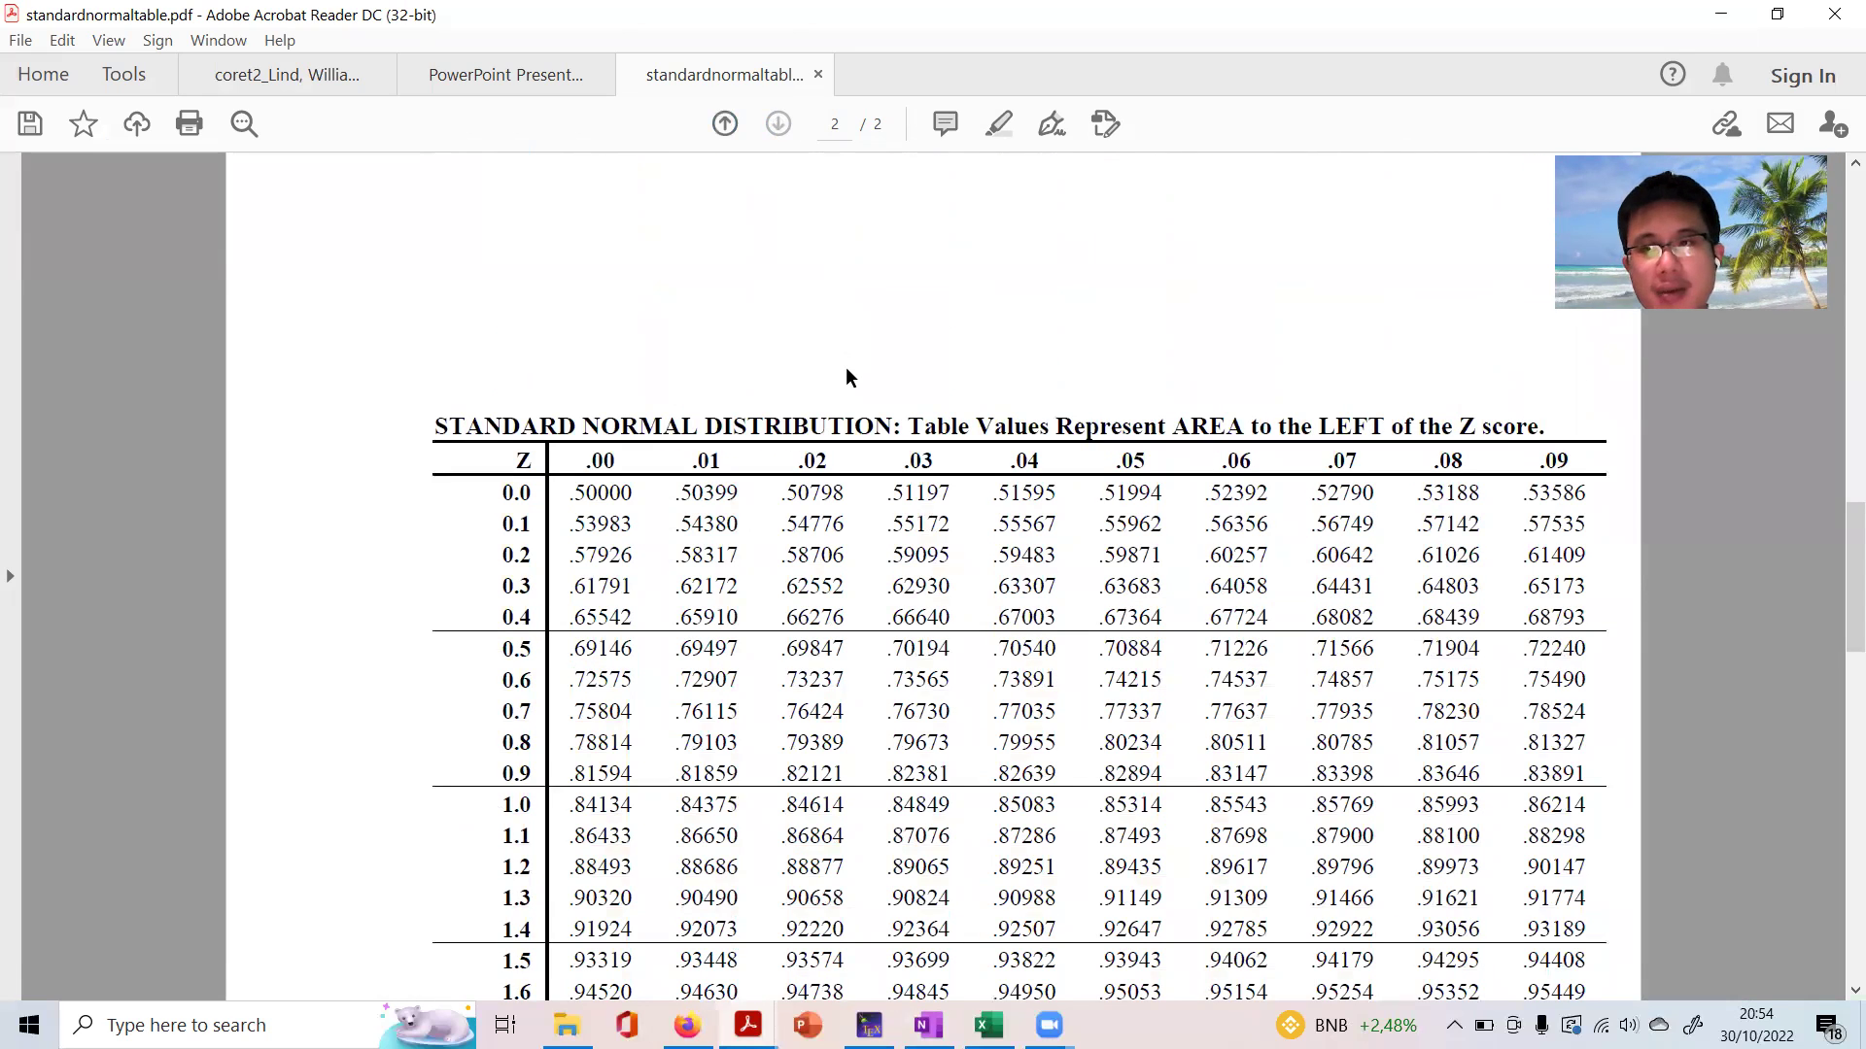
{"action": "scroll", "coordinate": [845, 377], "scroll_direction": "down", "scroll_amount": 2}
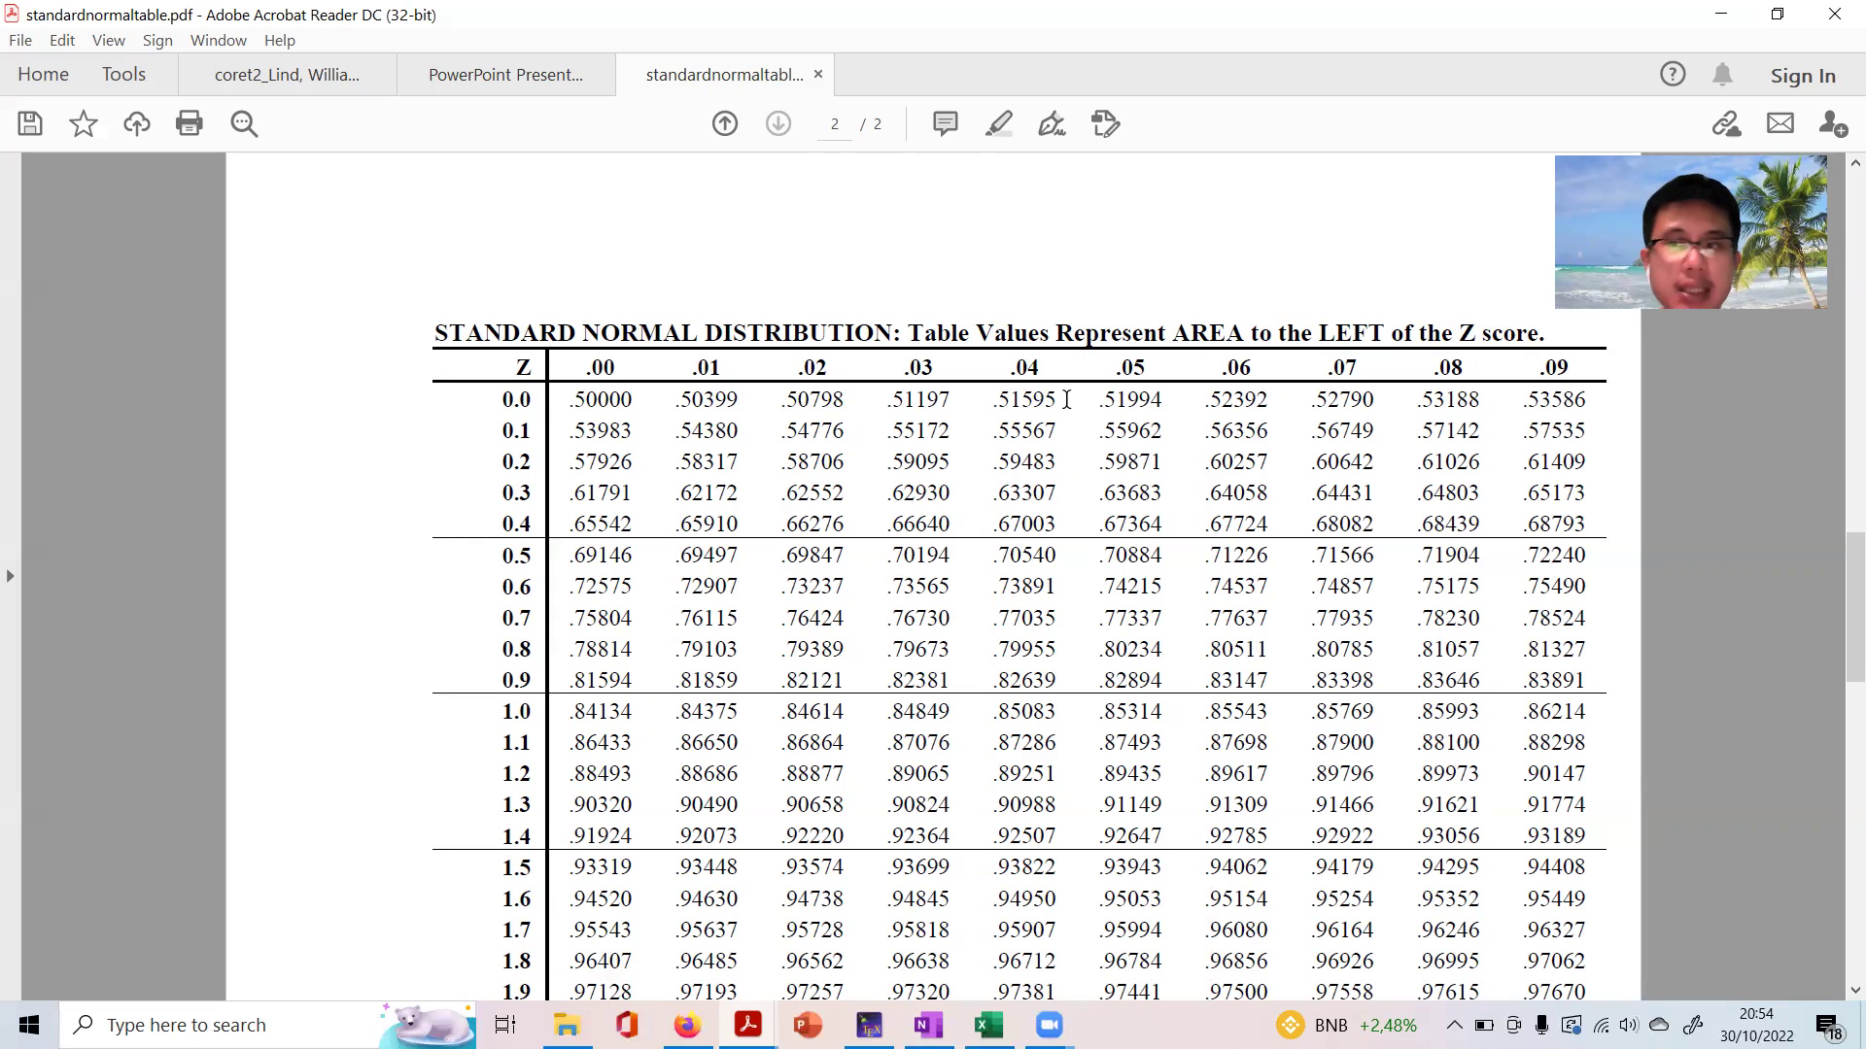
{"action": "mouse_move", "coordinate": [1006, 983]}
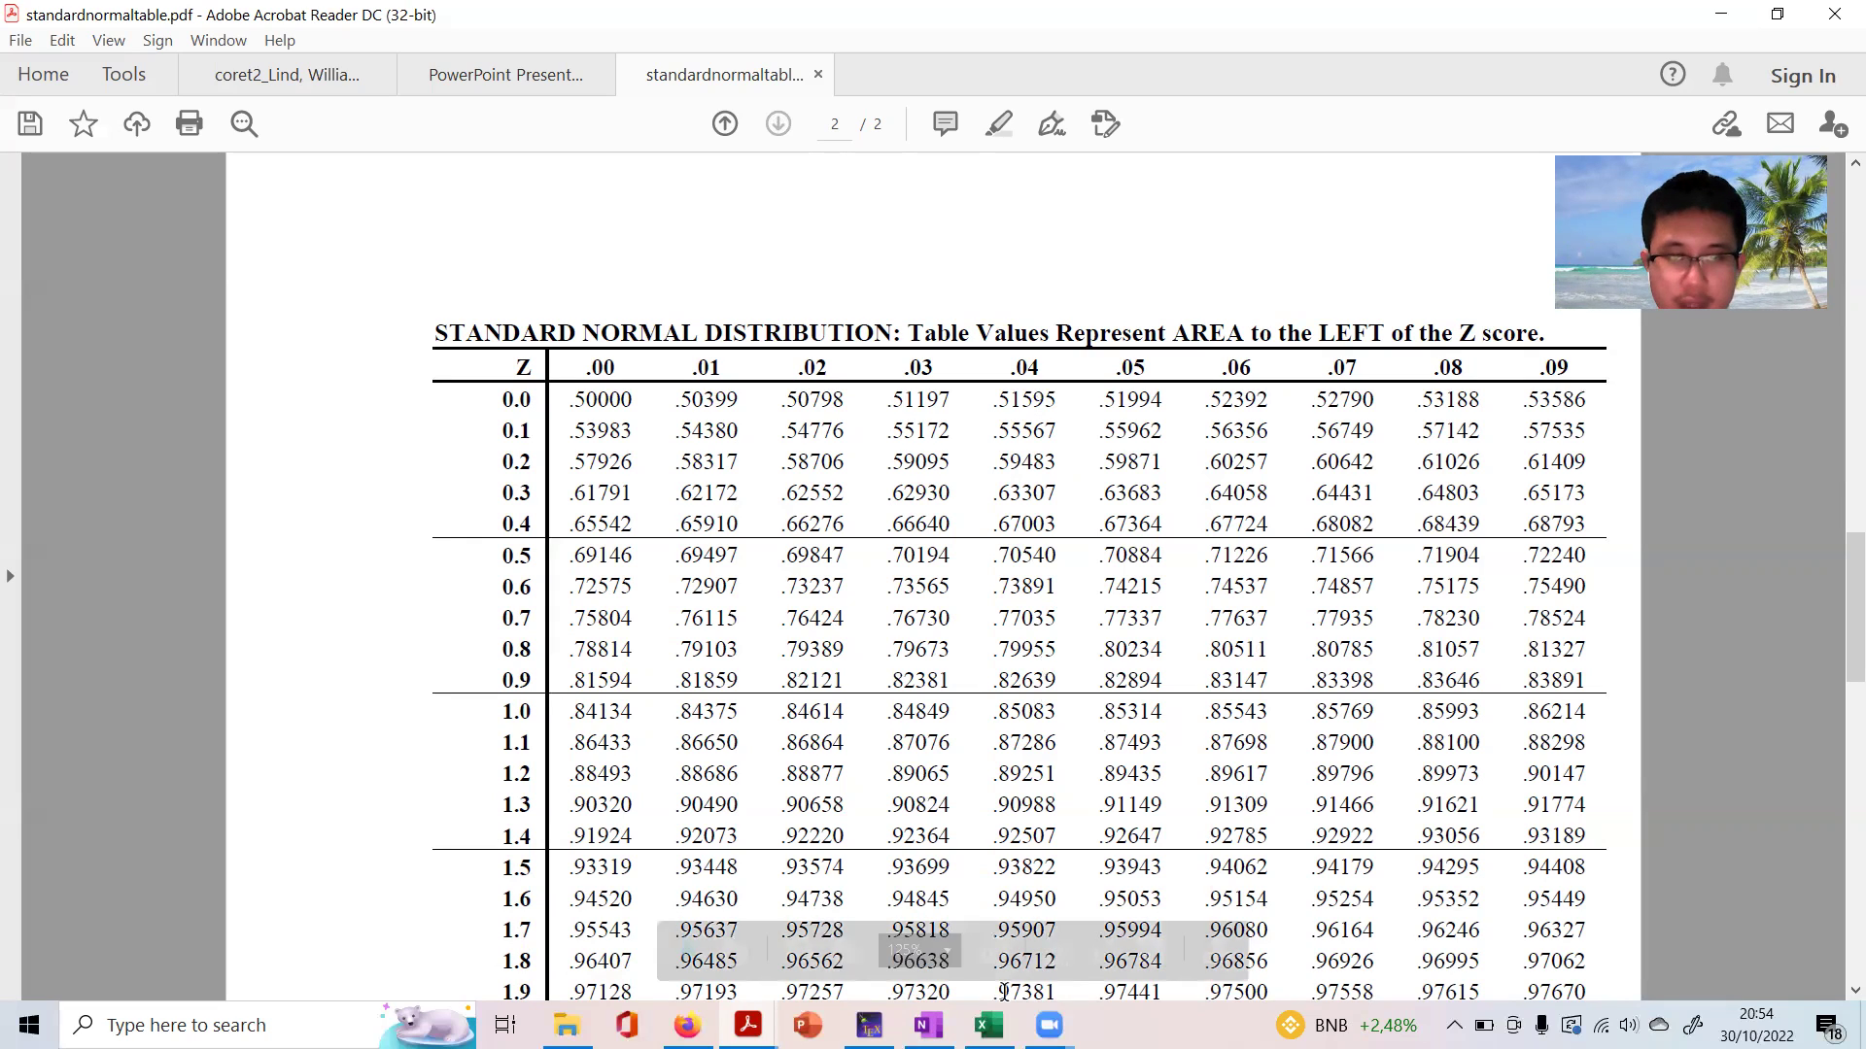
{"action": "key", "text": "alt+Tab"}
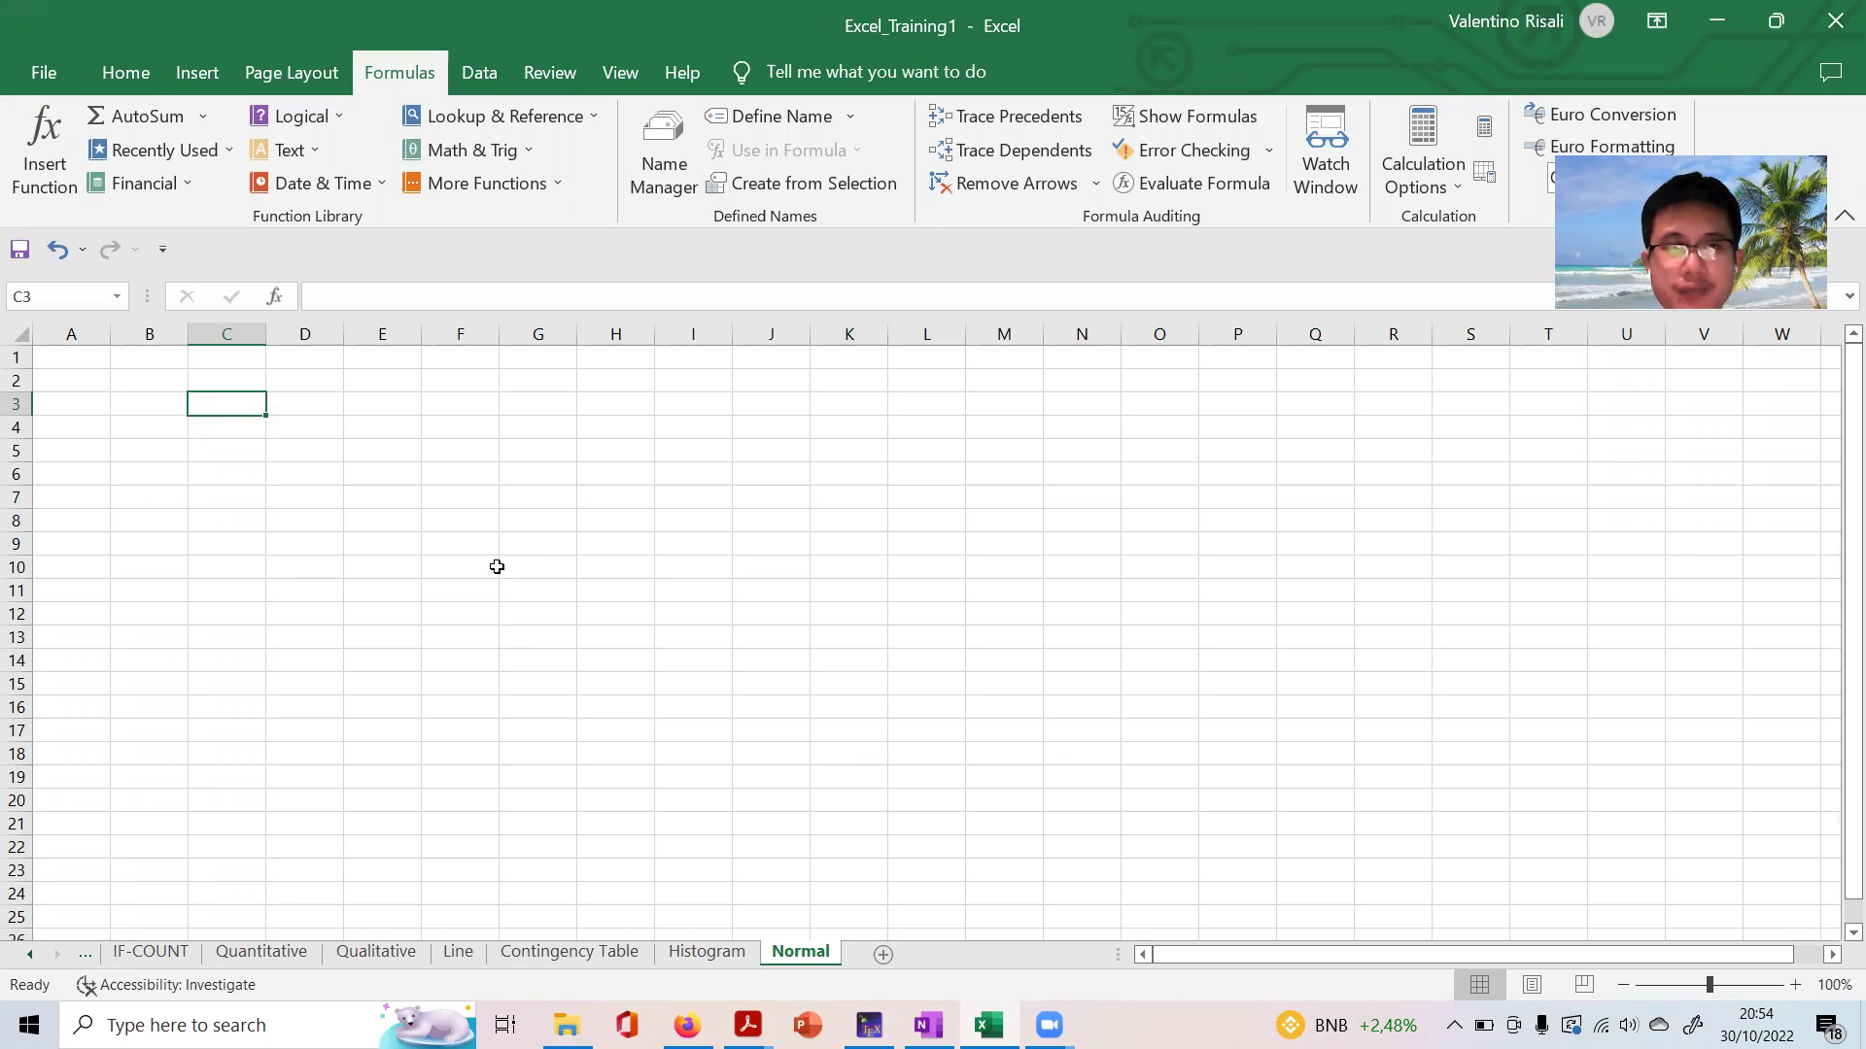
Insert NORM.DIST into C3 from Formulas > More Functions > Statistical
{"action": "left_click", "coordinate": [517, 180]}
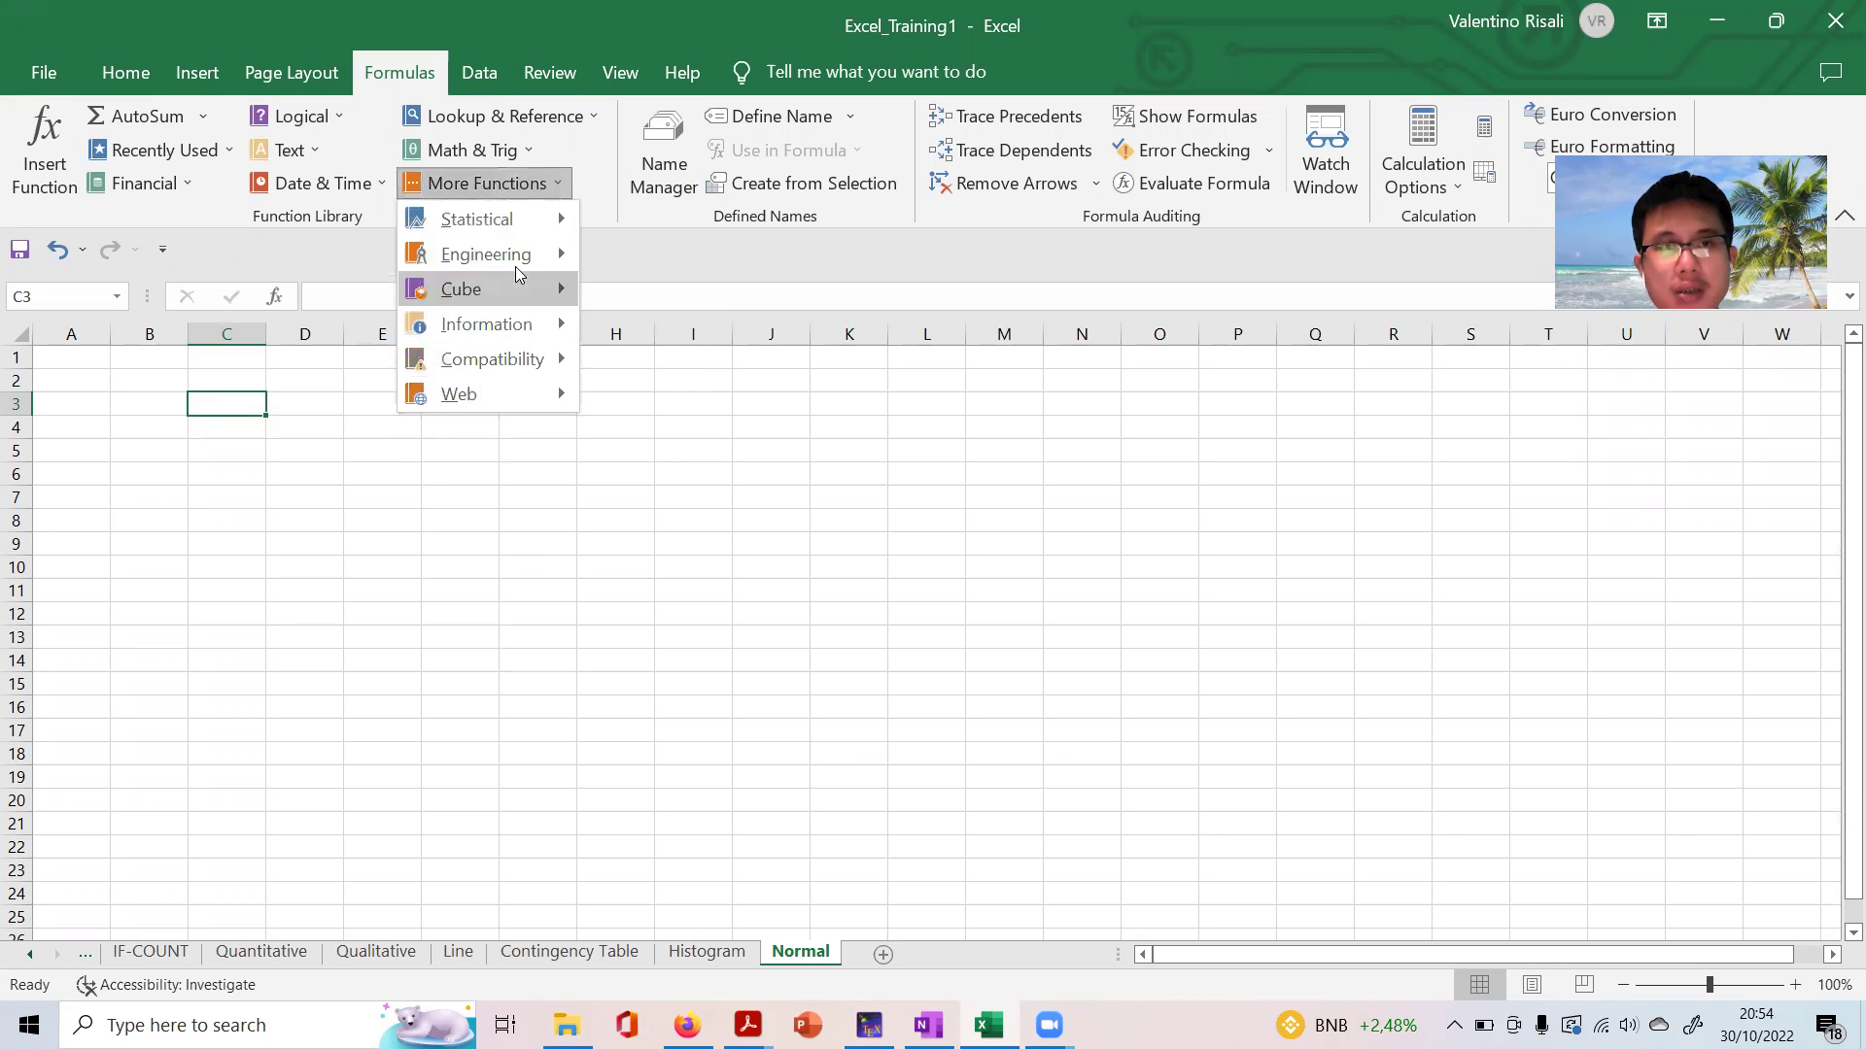
{"action": "left_click", "coordinate": [1127, 418]}
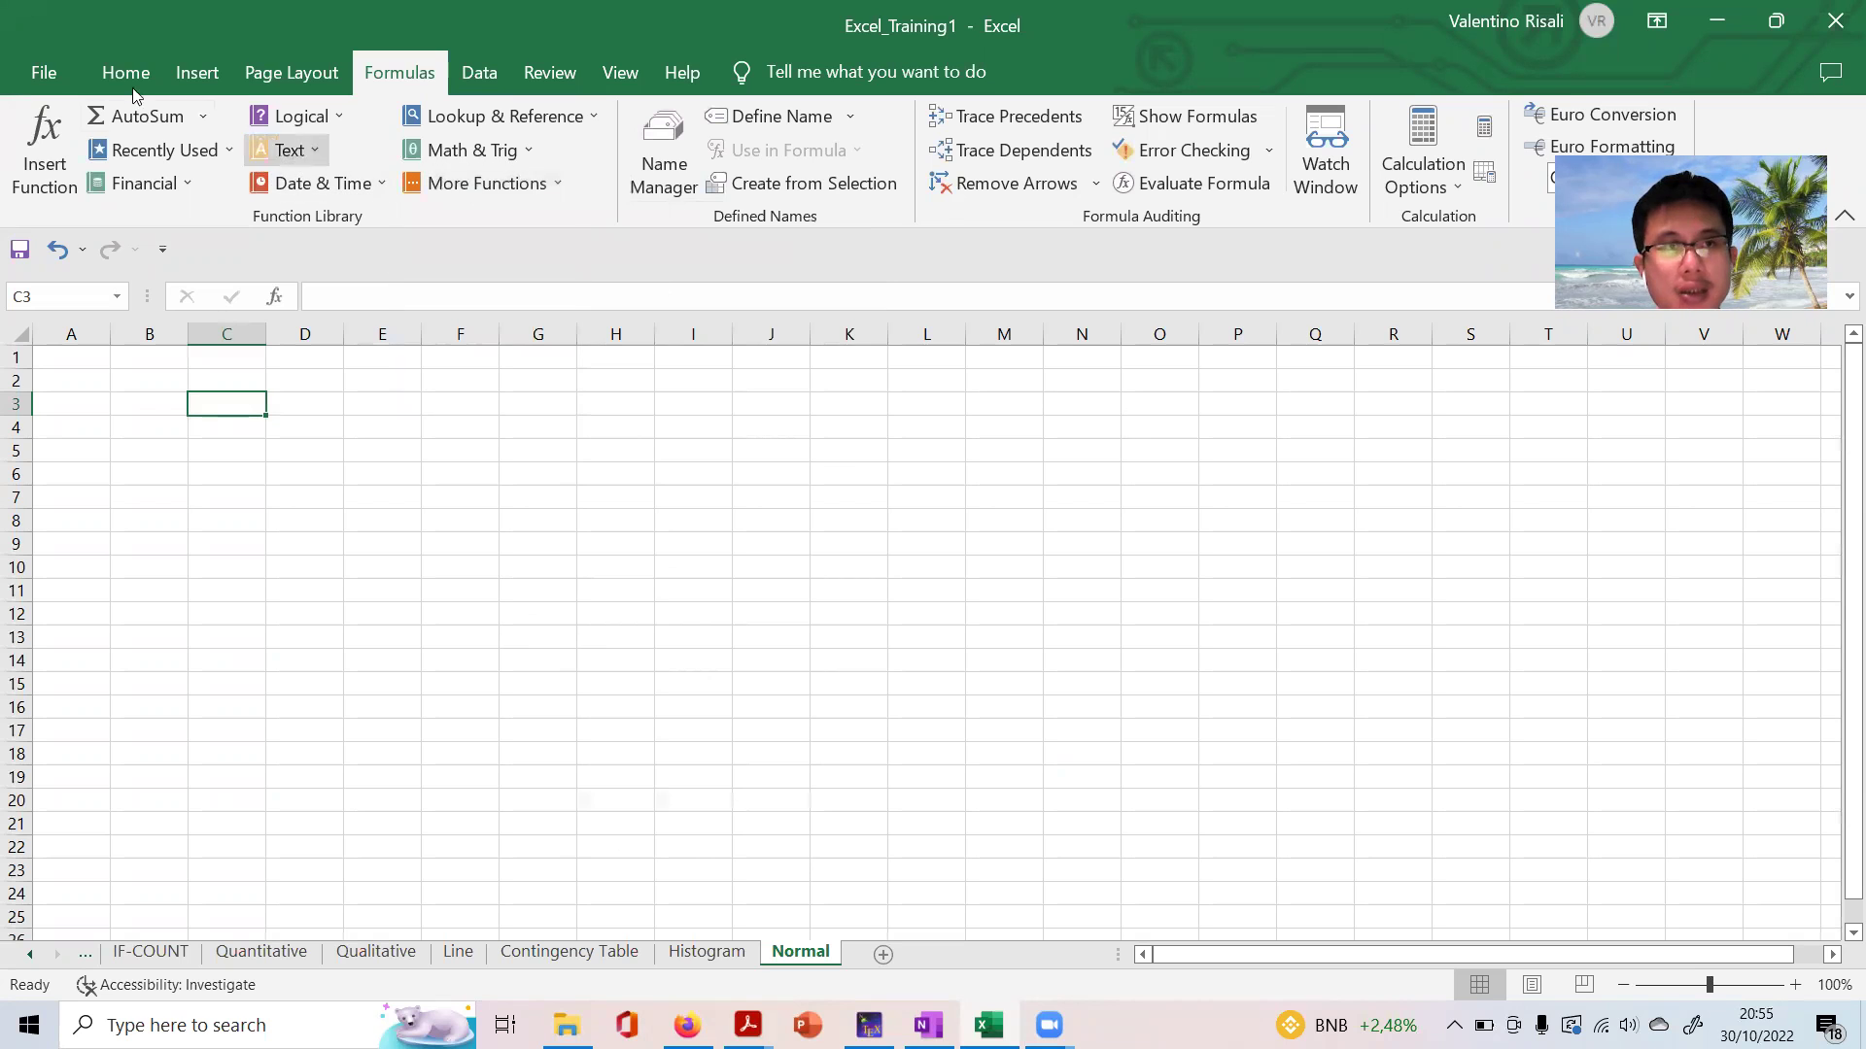
{"action": "left_click", "coordinate": [126, 74]}
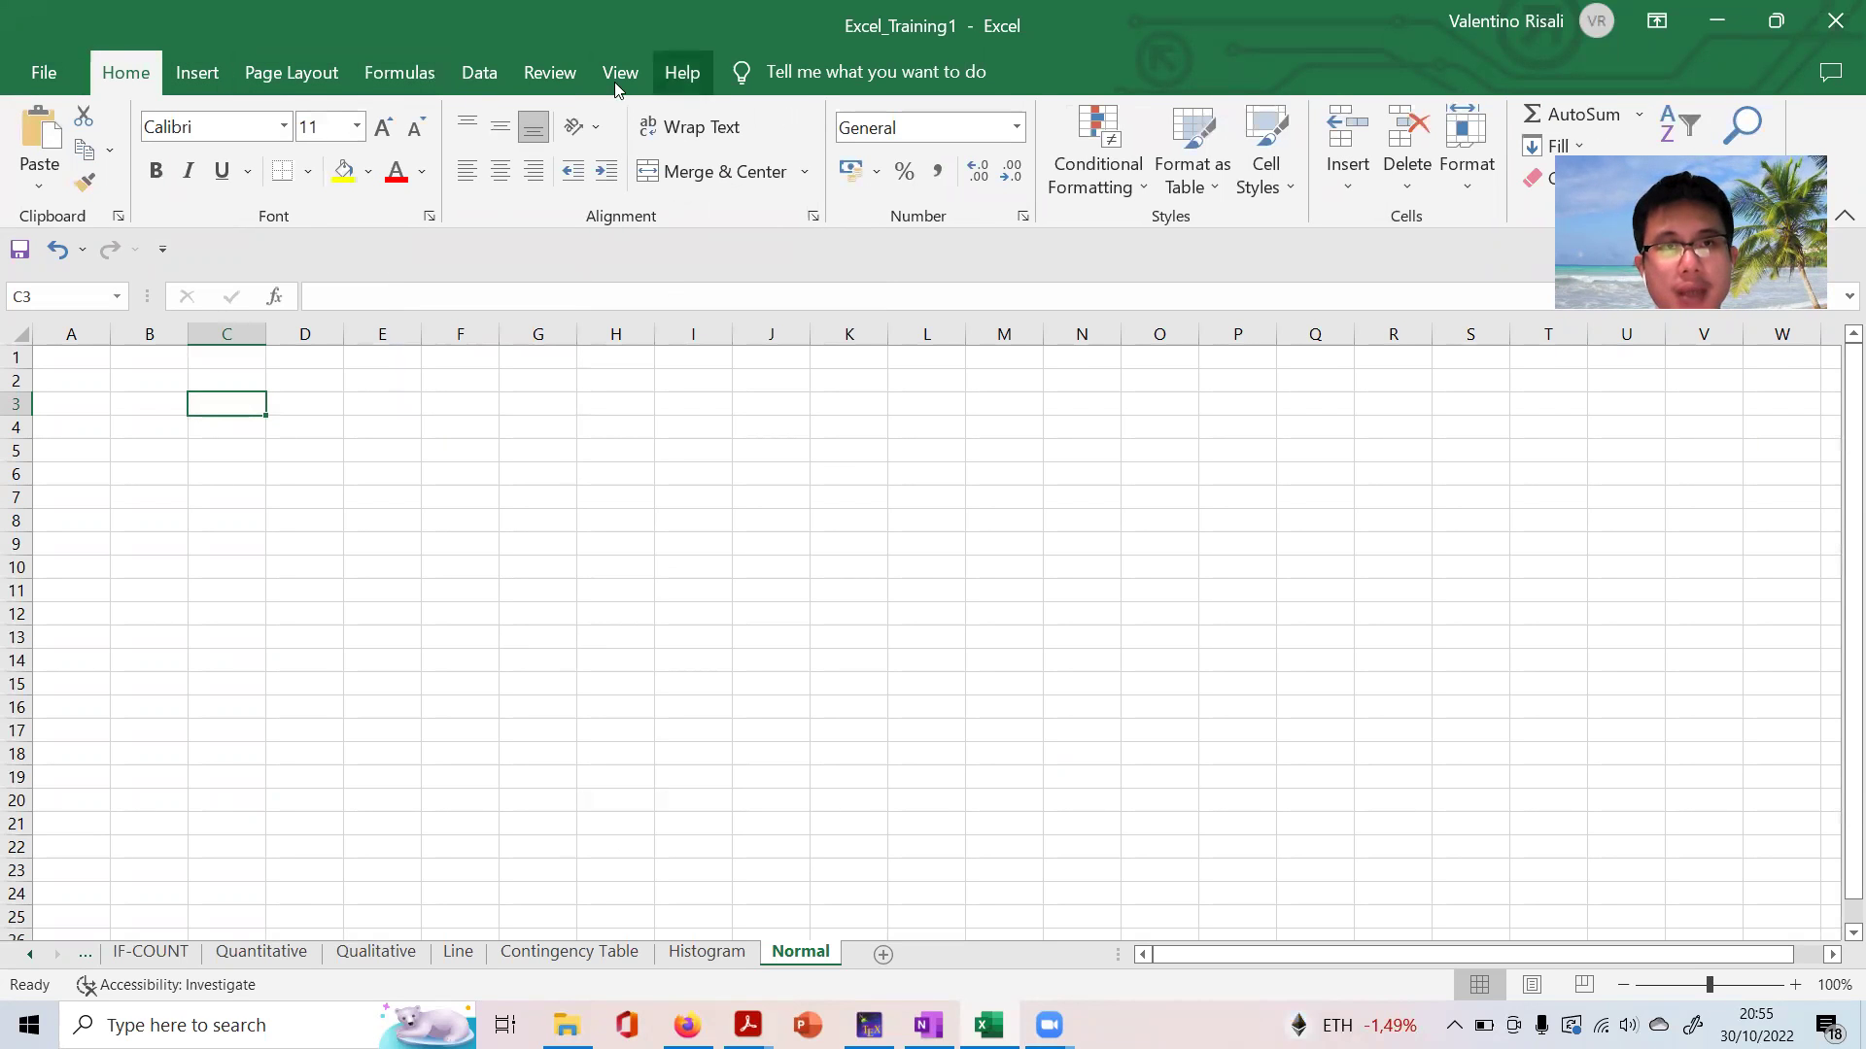
{"action": "left_click", "coordinate": [439, 75]}
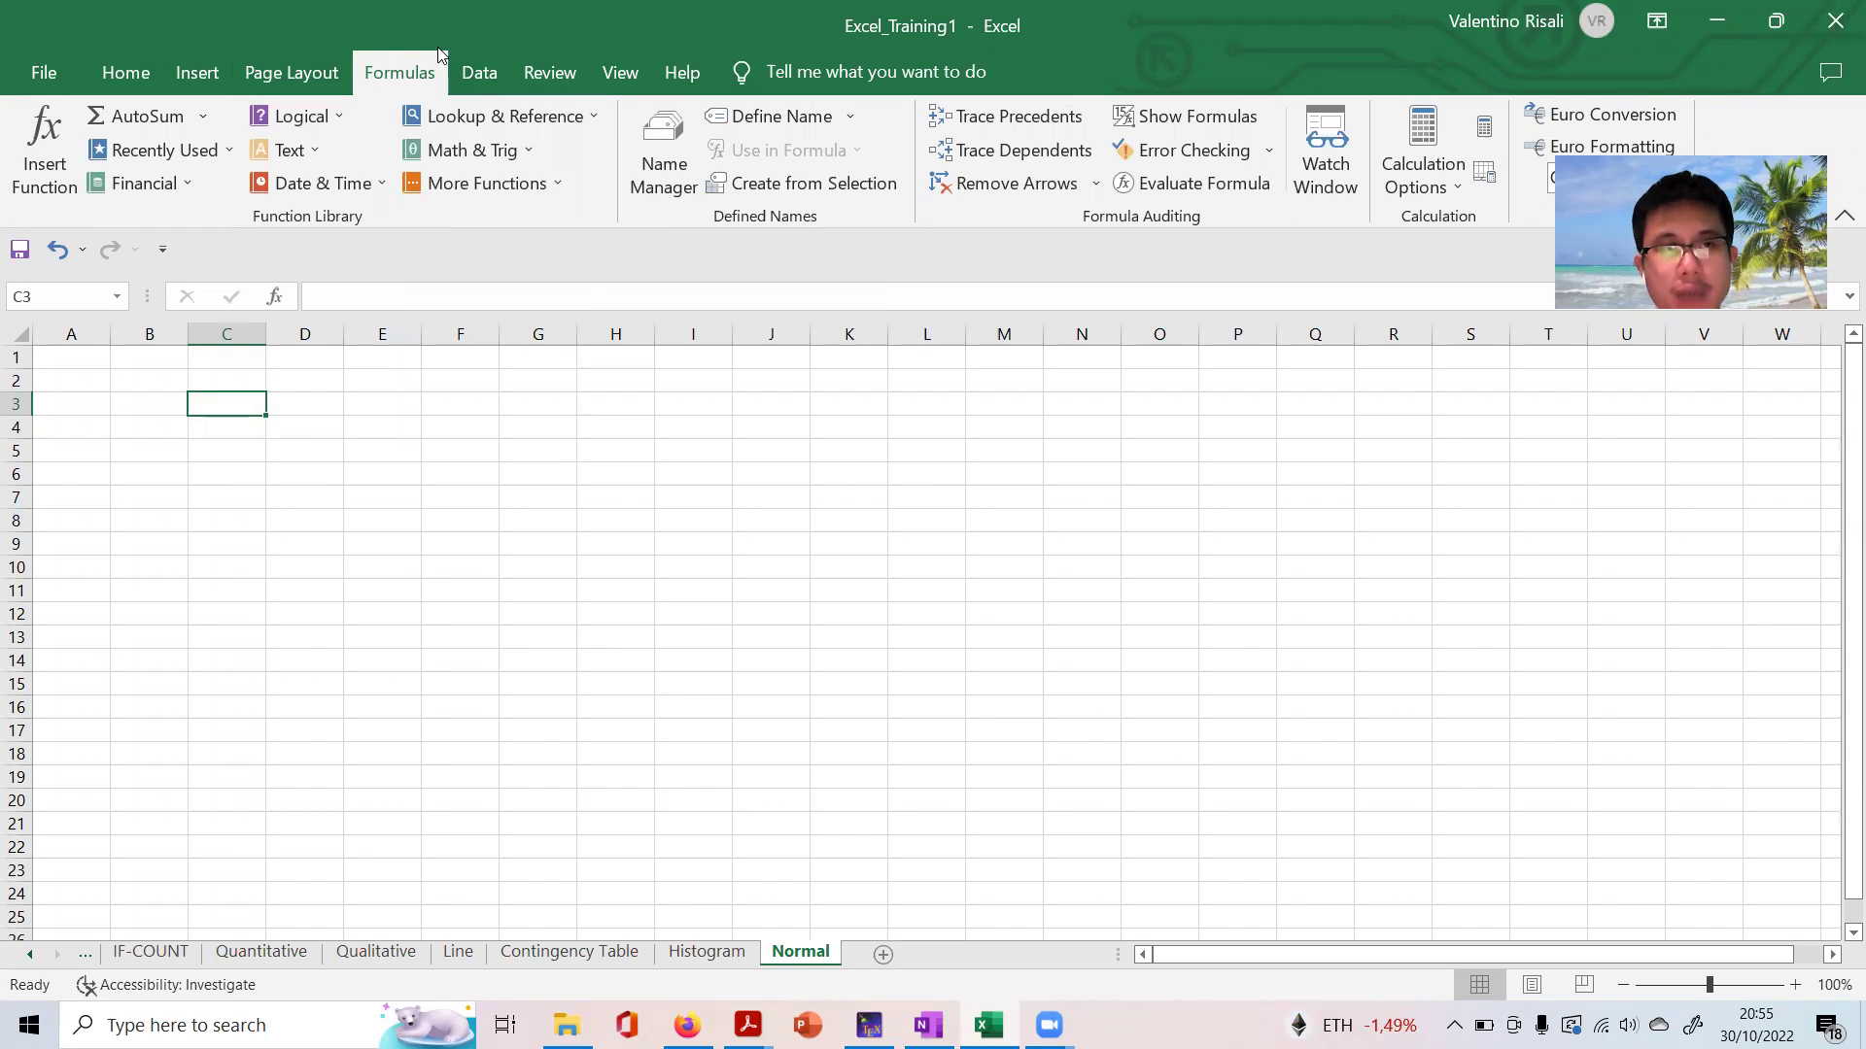
{"action": "left_click", "coordinate": [552, 183]}
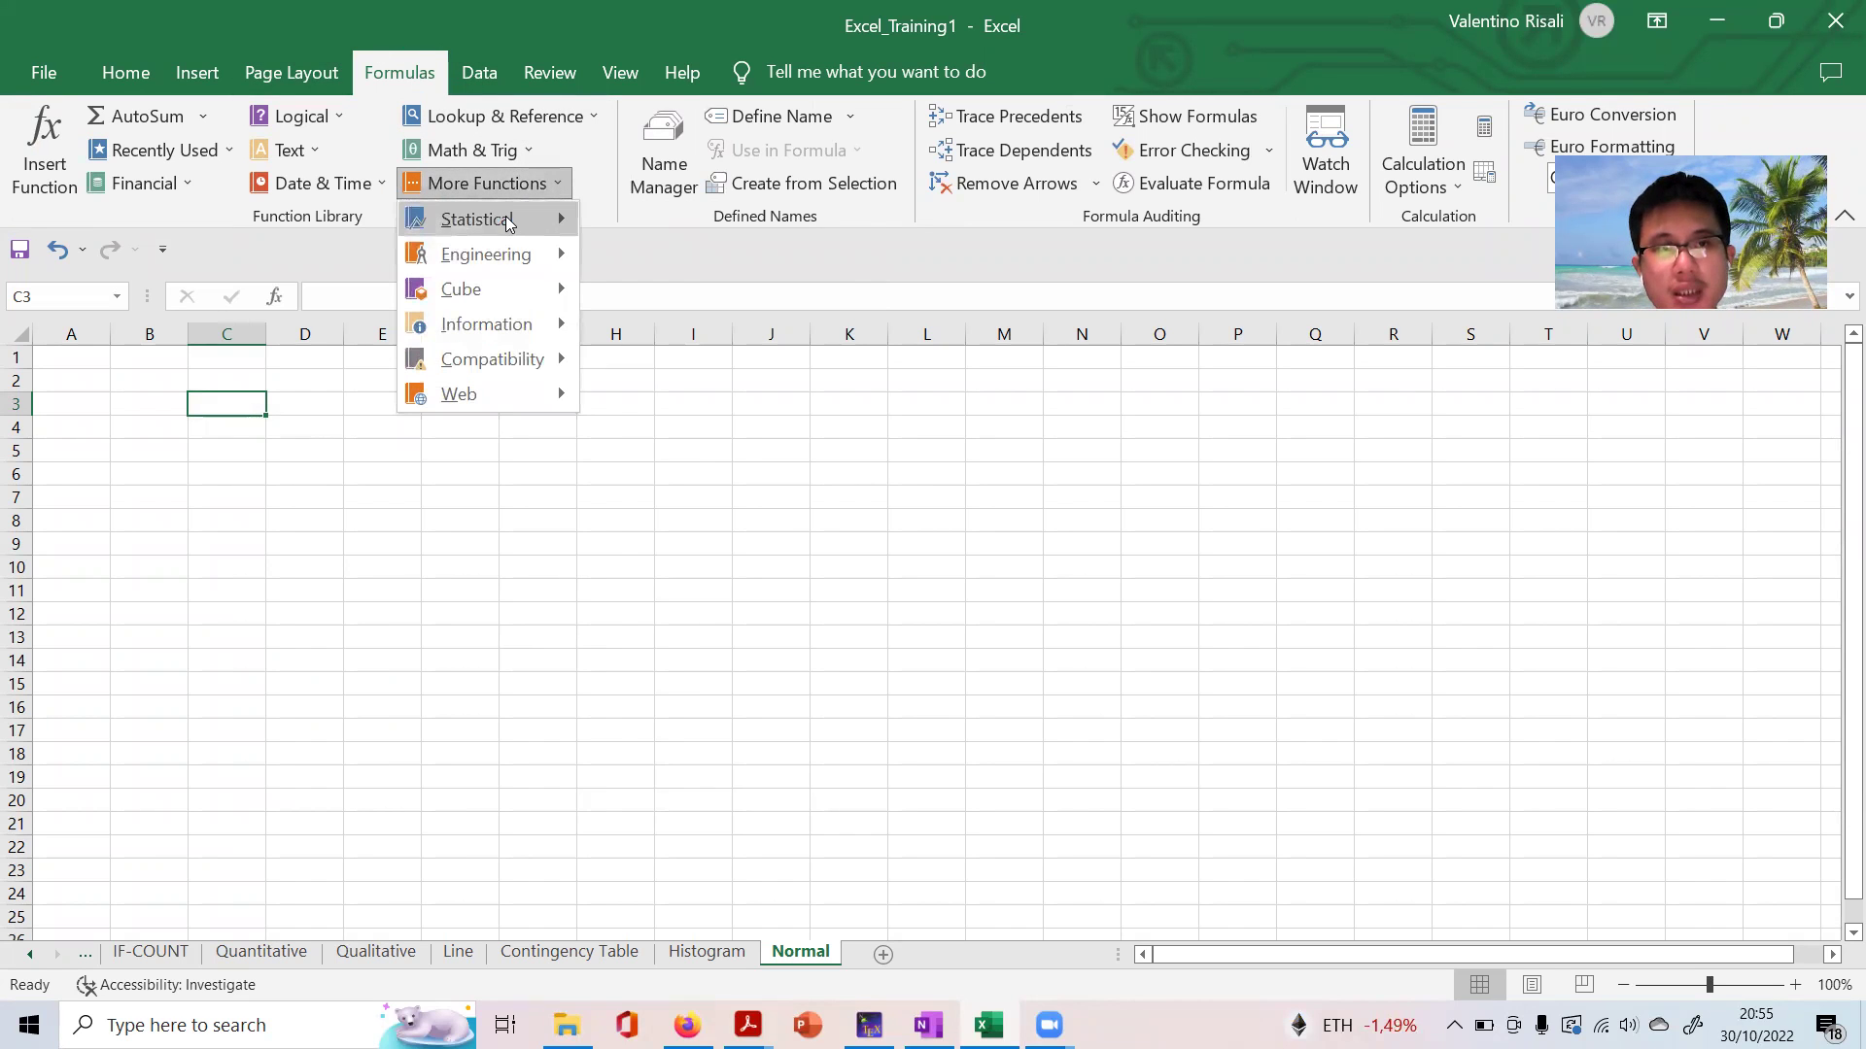
{"action": "mouse_move", "coordinate": [478, 219]}
{"action": "scroll", "coordinate": [695, 321], "scroll_direction": "down", "scroll_amount": 5}
{"action": "scroll", "coordinate": [694, 321], "scroll_direction": "down", "scroll_amount": 6}
{"action": "scroll", "coordinate": [696, 325], "scroll_direction": "down", "scroll_amount": 3}
{"action": "scroll", "coordinate": [696, 328], "scroll_direction": "down", "scroll_amount": 2}
{"action": "scroll", "coordinate": [696, 326], "scroll_direction": "down", "scroll_amount": 3}
{"action": "scroll", "coordinate": [698, 335], "scroll_direction": "down", "scroll_amount": 6}
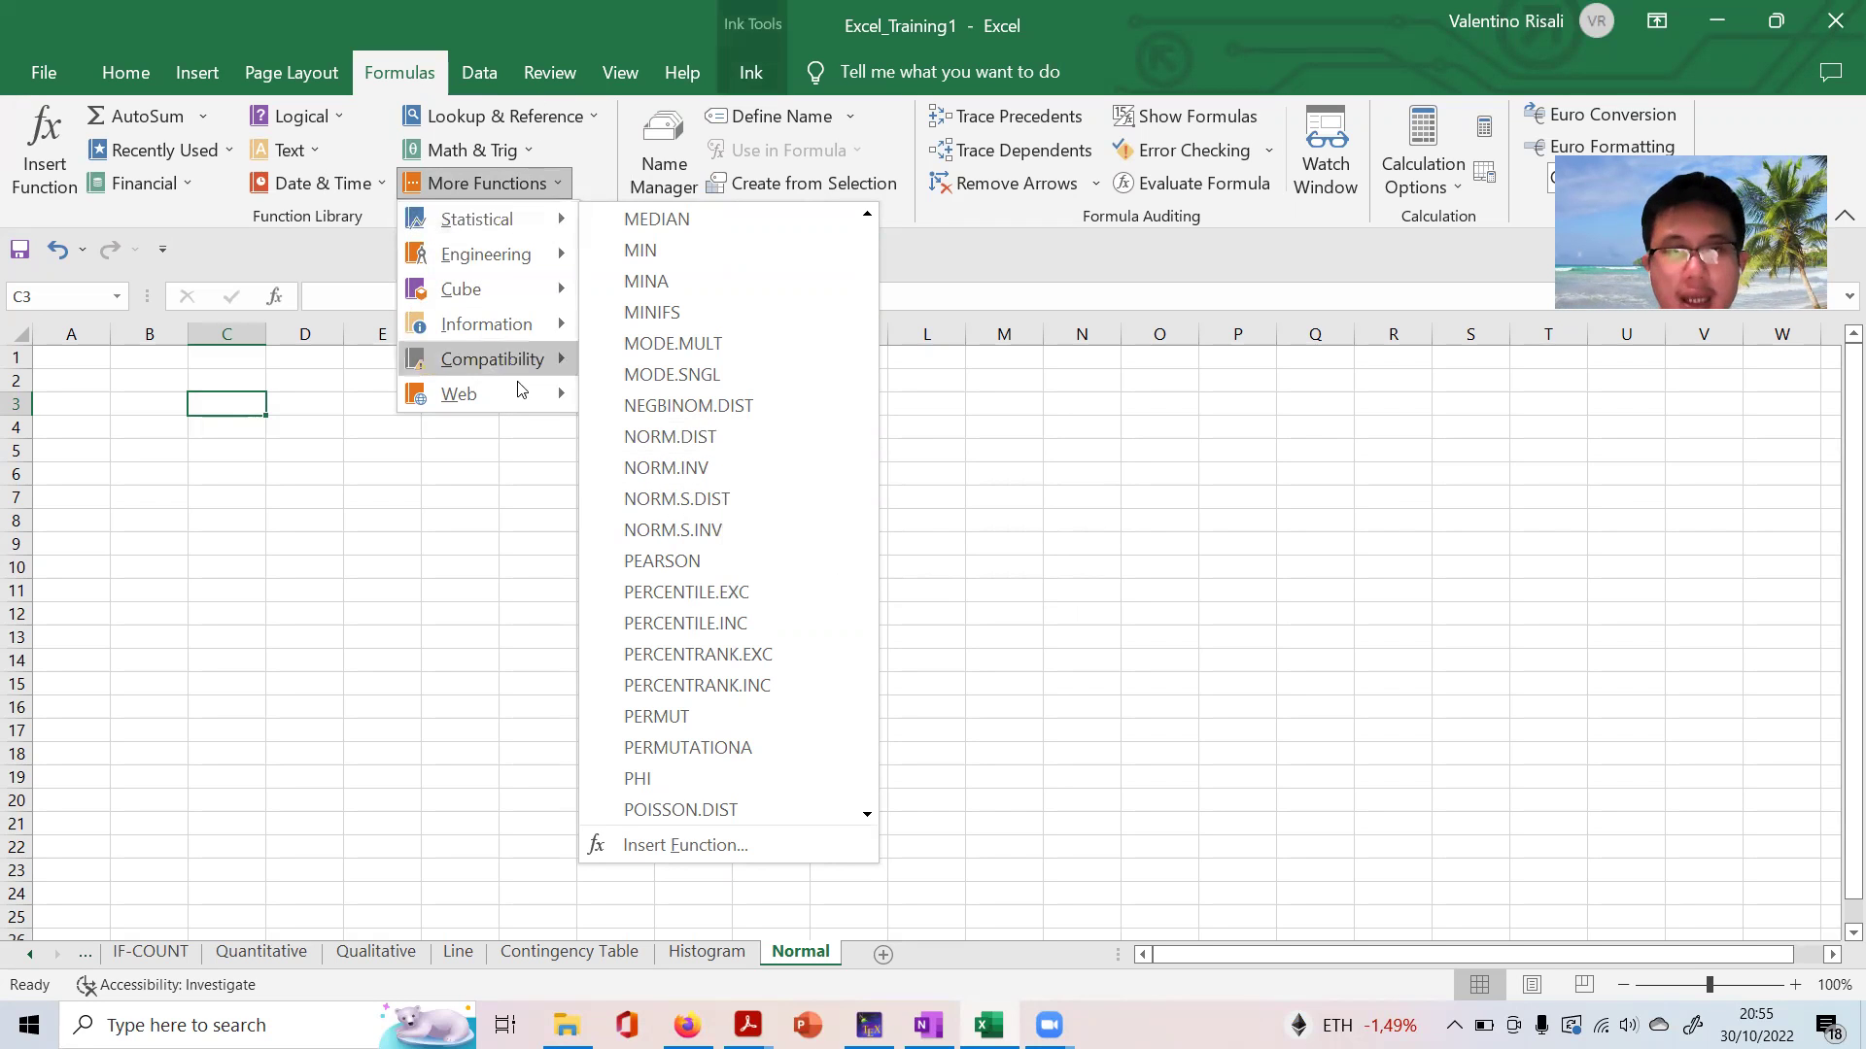
{"action": "left_click", "coordinate": [681, 439]}
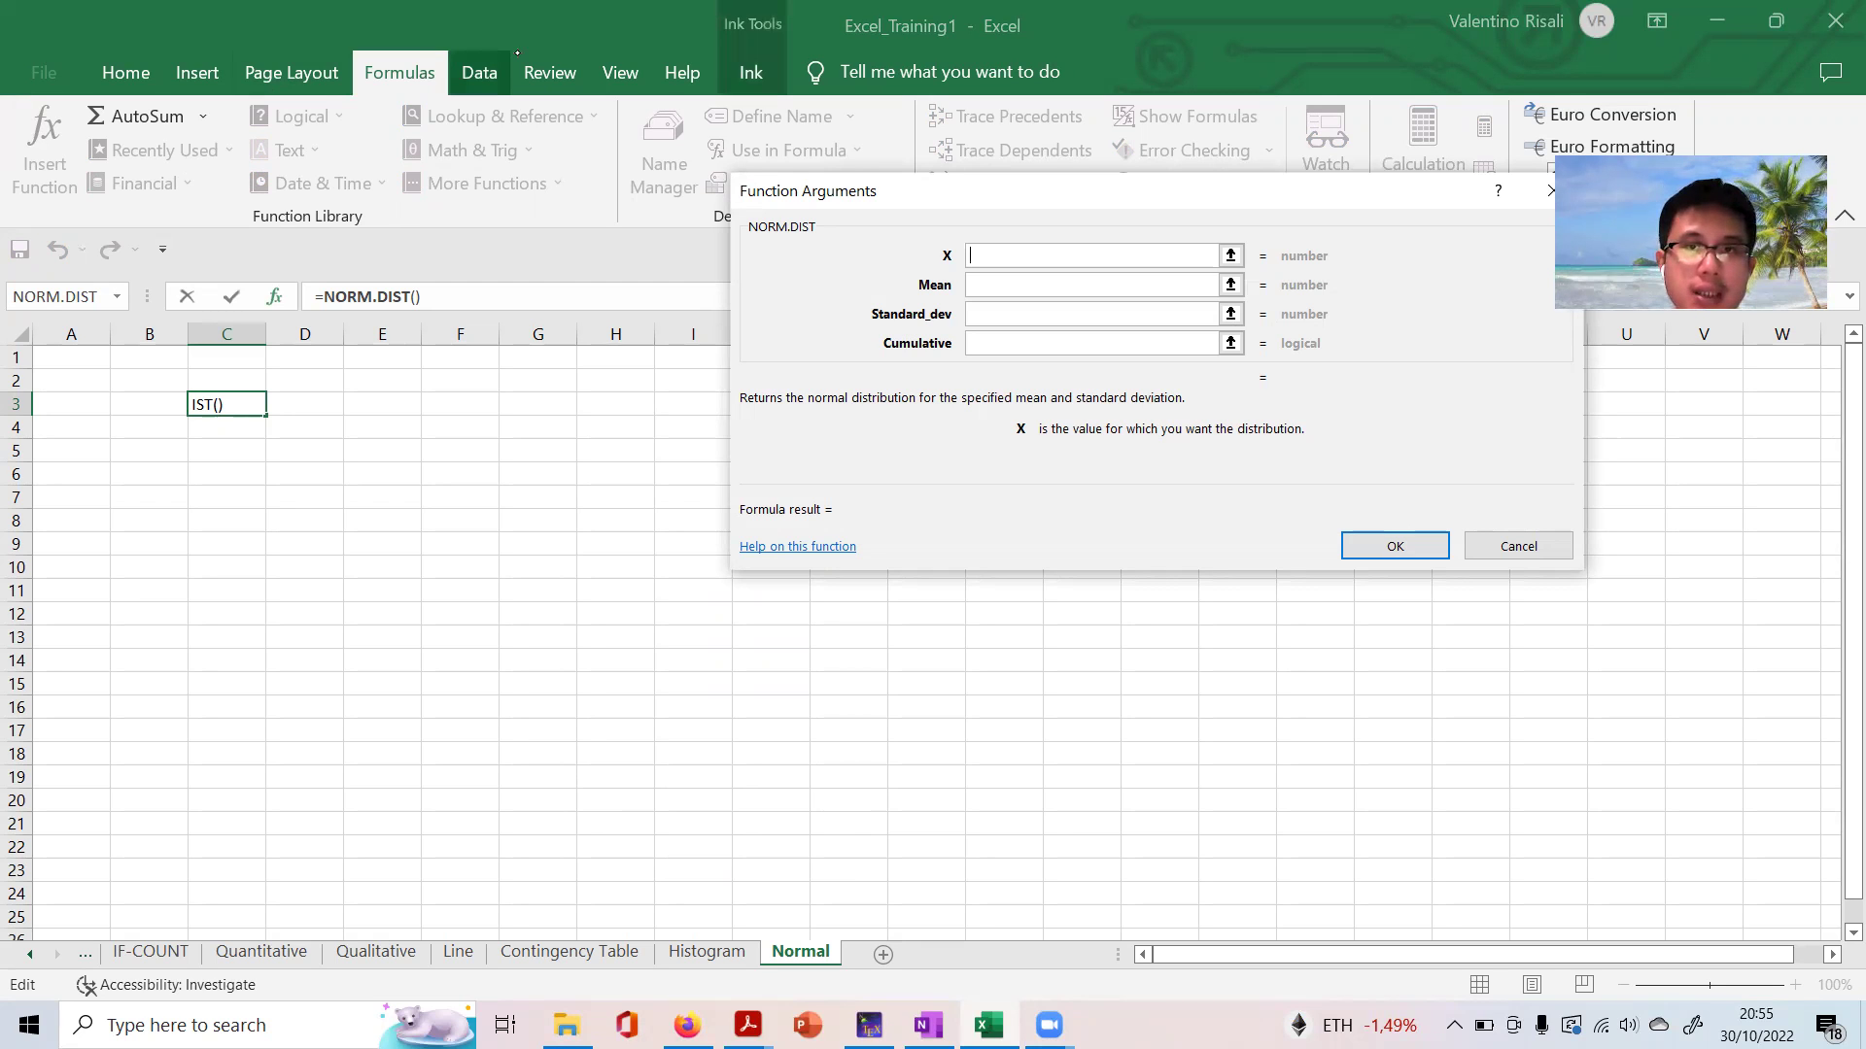
Handwrite X ~ N(25, 2²) on the sheet, erasing a mistaken part of the notation
{"action": "mouse_move", "coordinate": [350, 704]}
{"action": "left_mouse_down"}
{"action": "mouse_move", "coordinate": [401, 620]}
{"action": "mouse_move", "coordinate": [443, 719]}
{"action": "left_mouse_up"}
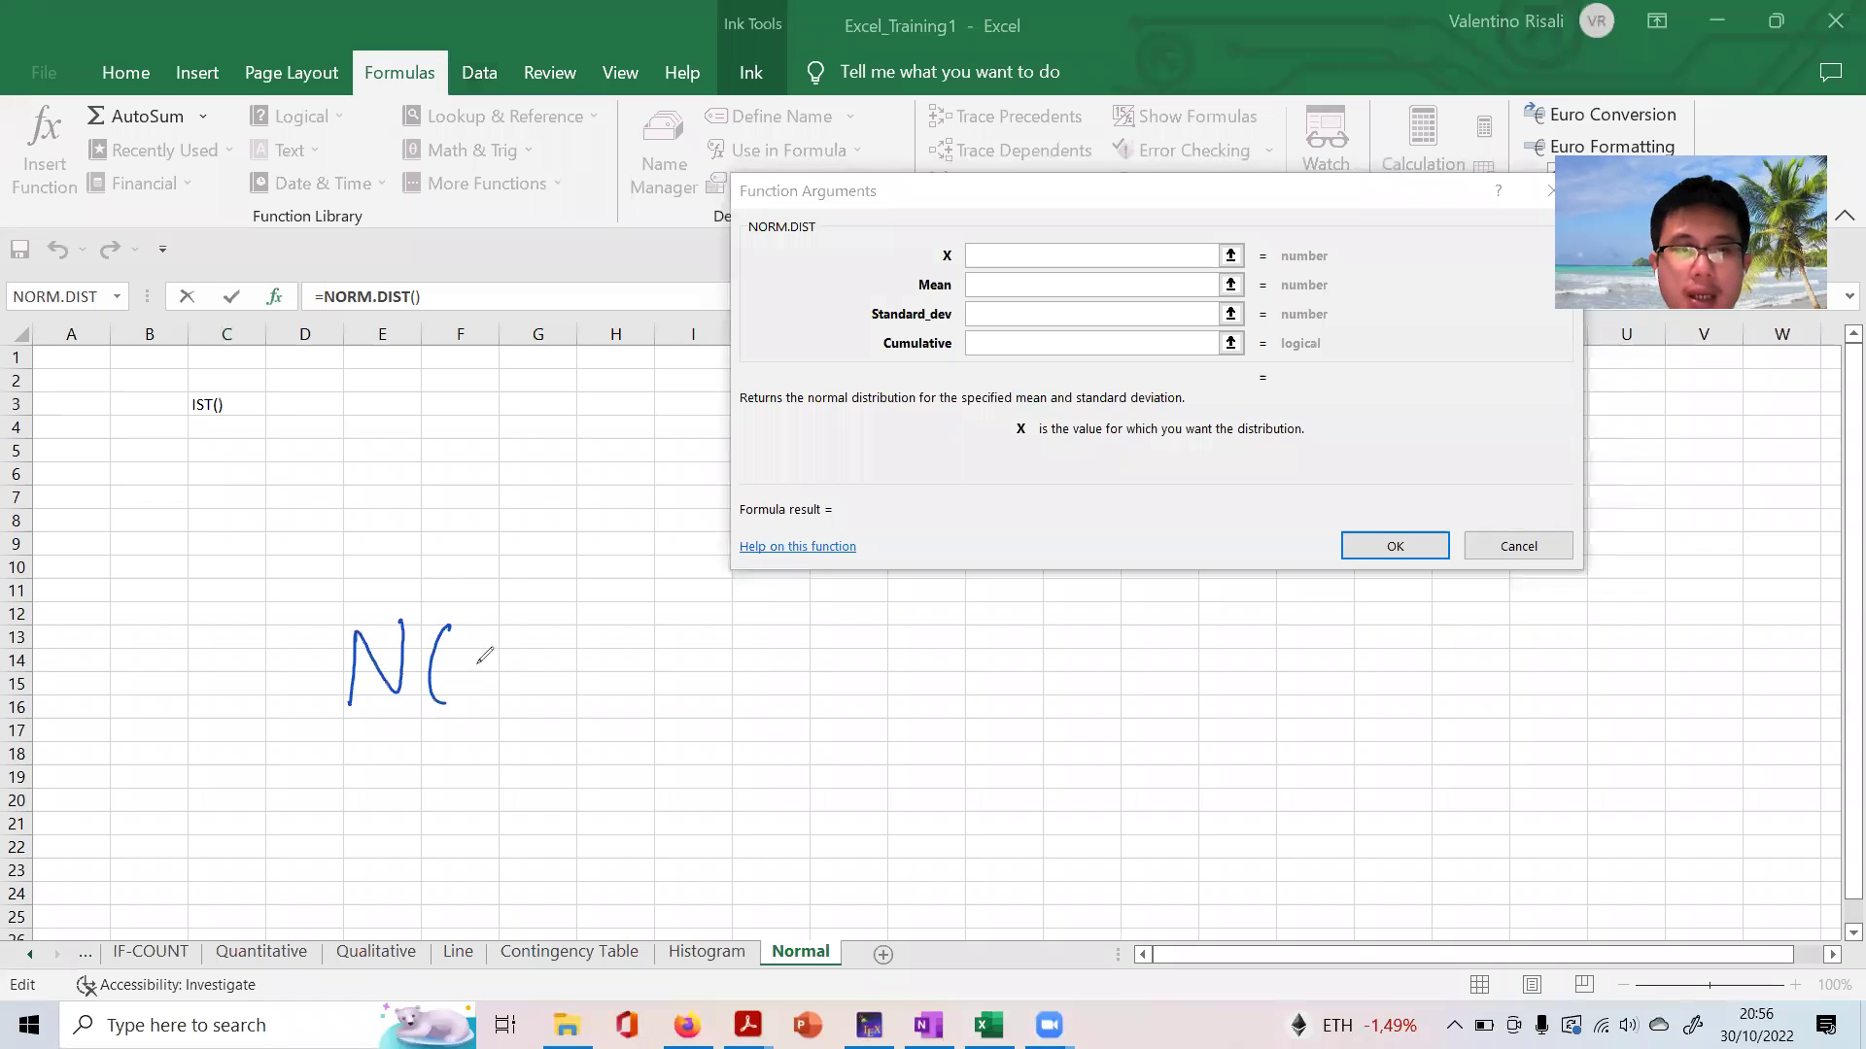
{"action": "mouse_move", "coordinate": [458, 651]}
{"action": "left_mouse_down"}
{"action": "mouse_move", "coordinate": [504, 695]}
{"action": "mouse_move", "coordinate": [609, 646]}
{"action": "mouse_move", "coordinate": [625, 689]}
{"action": "left_mouse_up"}
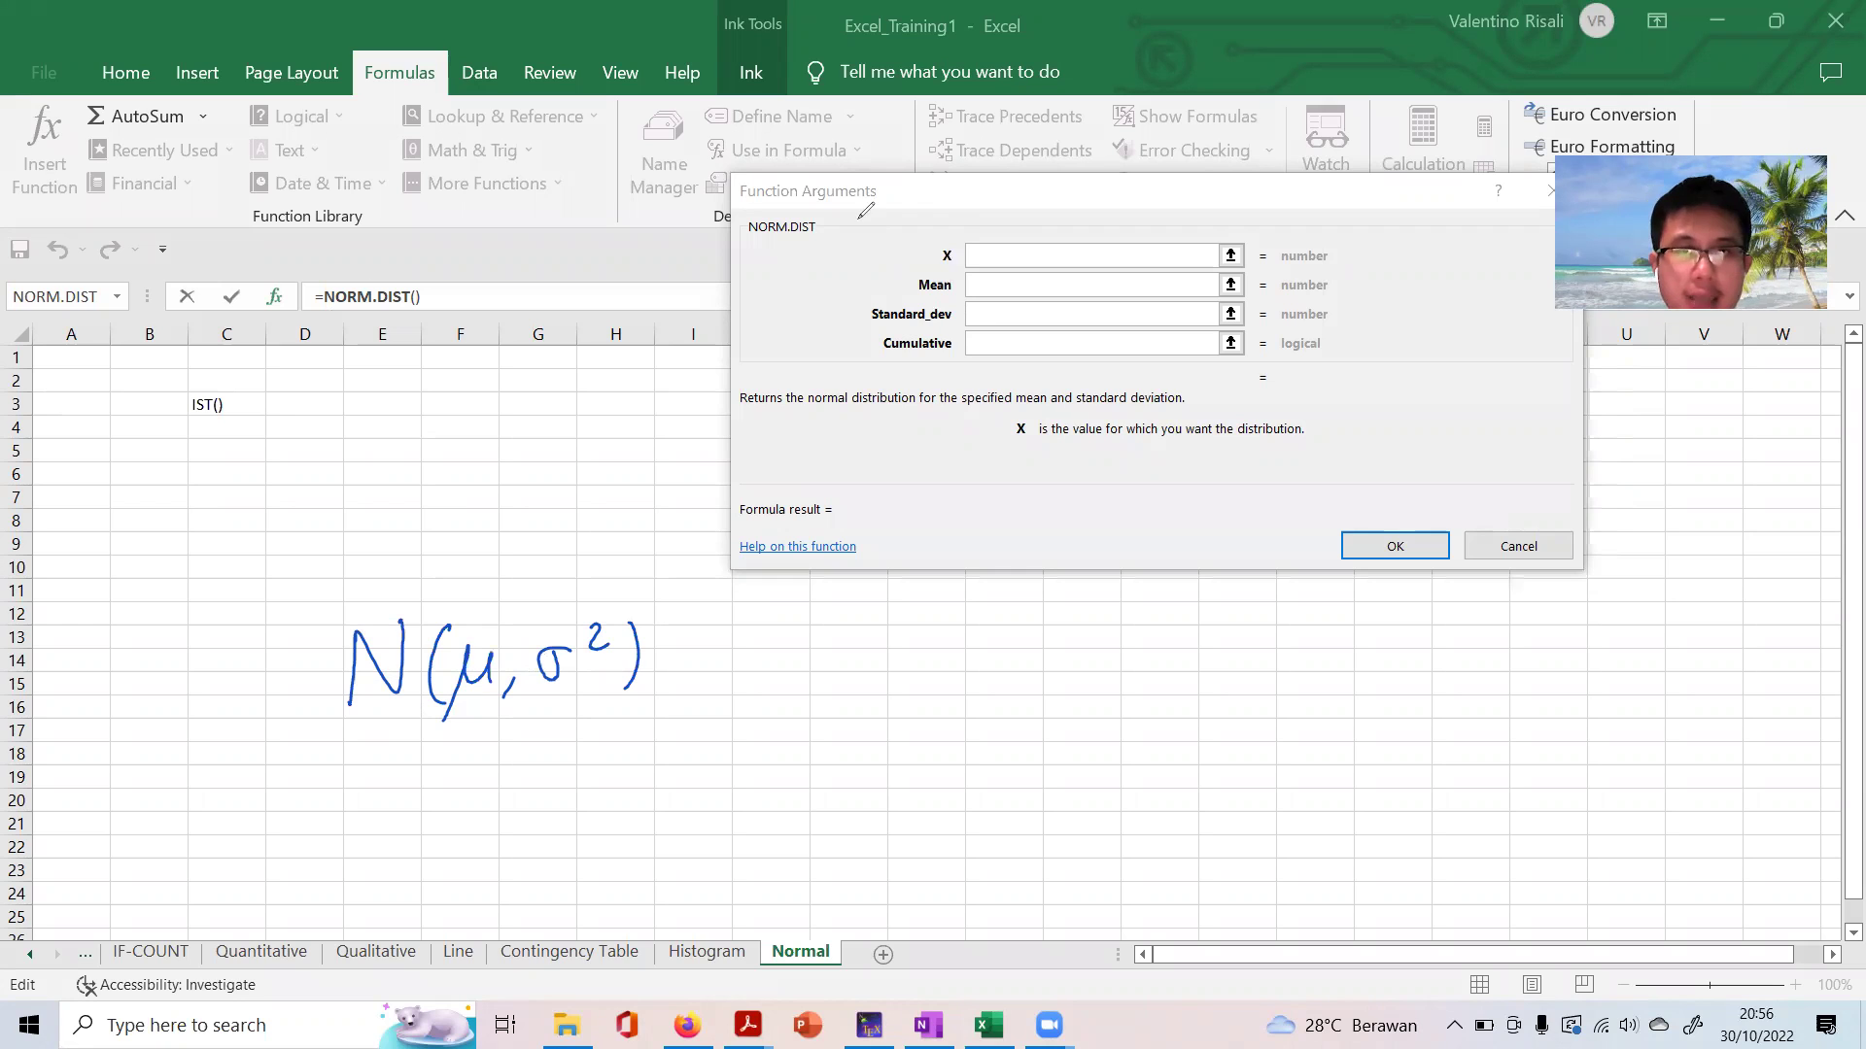
{"action": "left_click_drag", "start_coordinate": [488, 654], "coordinate": [467, 685]}
{"action": "mouse_move", "coordinate": [581, 627]}
{"action": "left_mouse_down"}
{"action": "mouse_move", "coordinate": [554, 665]}
{"action": "mouse_move", "coordinate": [632, 651]}
{"action": "left_mouse_up"}
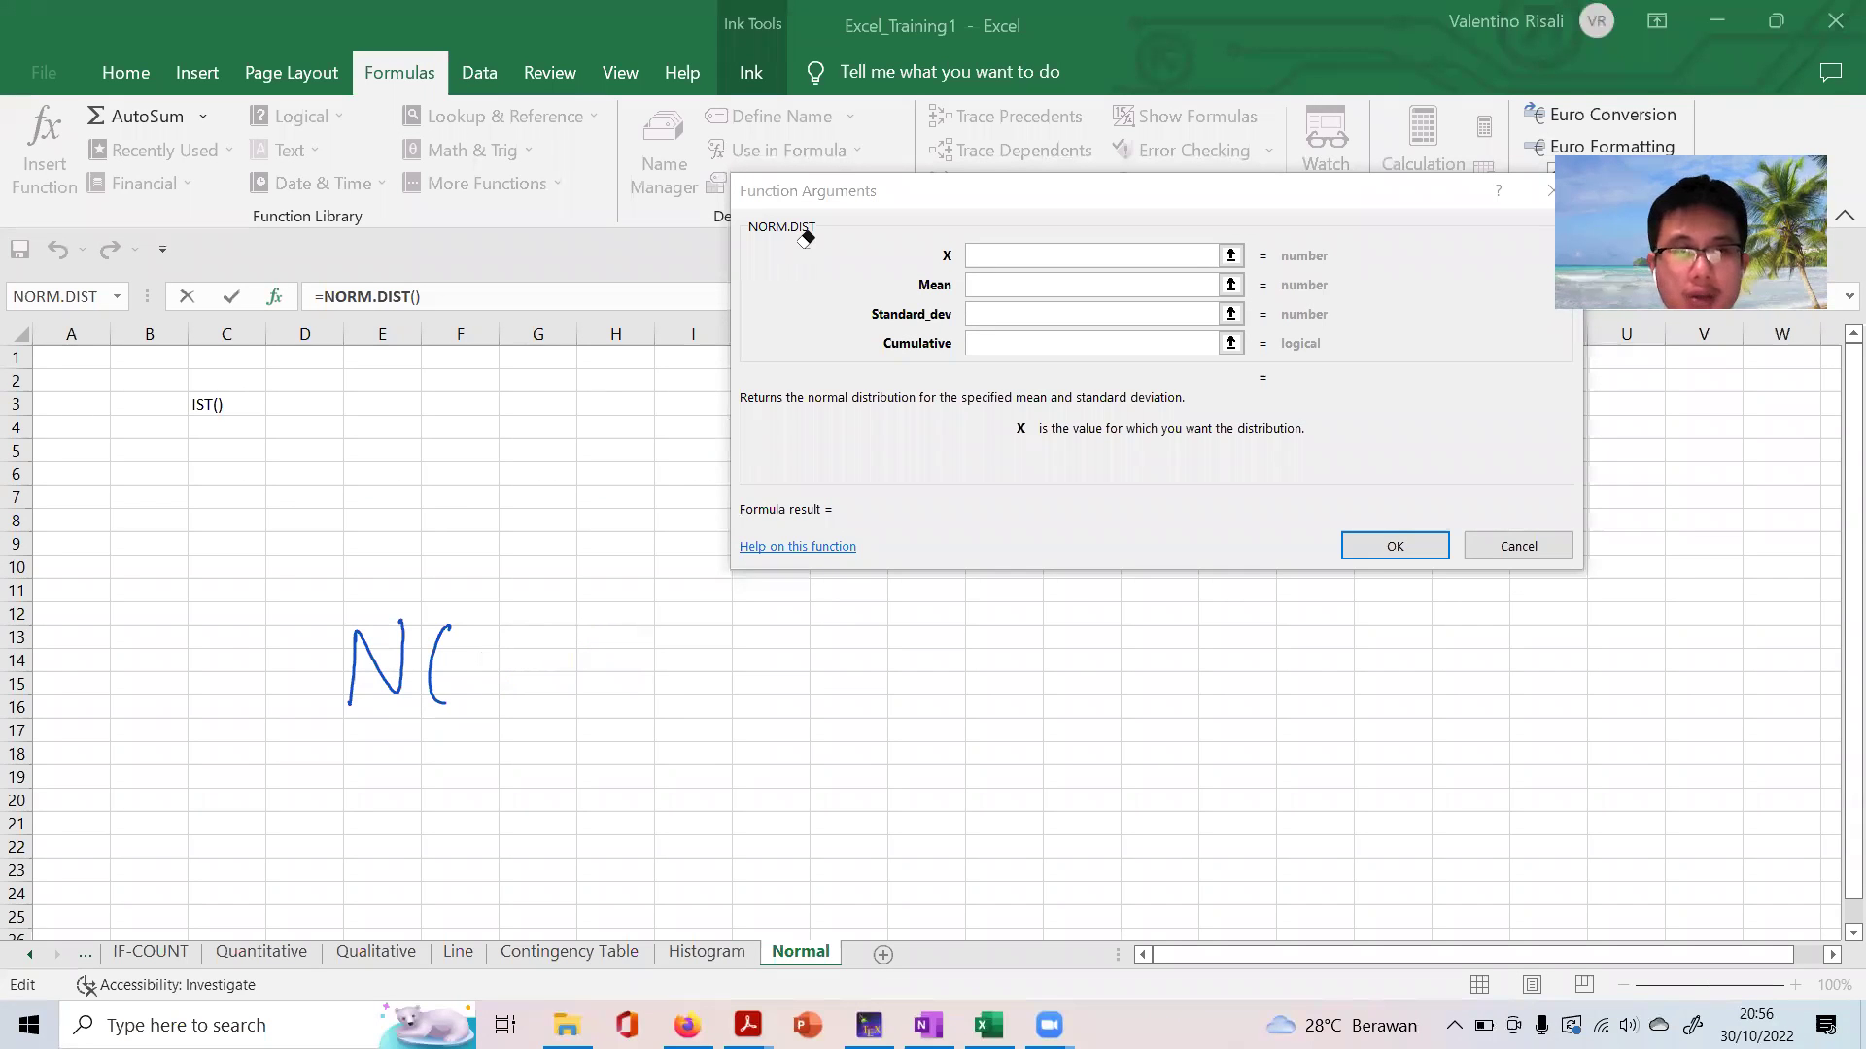
{"action": "left_click_drag", "start_coordinate": [197, 646], "coordinate": [231, 716]}
{"action": "mouse_move", "coordinate": [225, 643]}
{"action": "left_mouse_down"}
{"action": "mouse_move", "coordinate": [185, 716]}
{"action": "mouse_move", "coordinate": [311, 666]}
{"action": "left_mouse_up"}
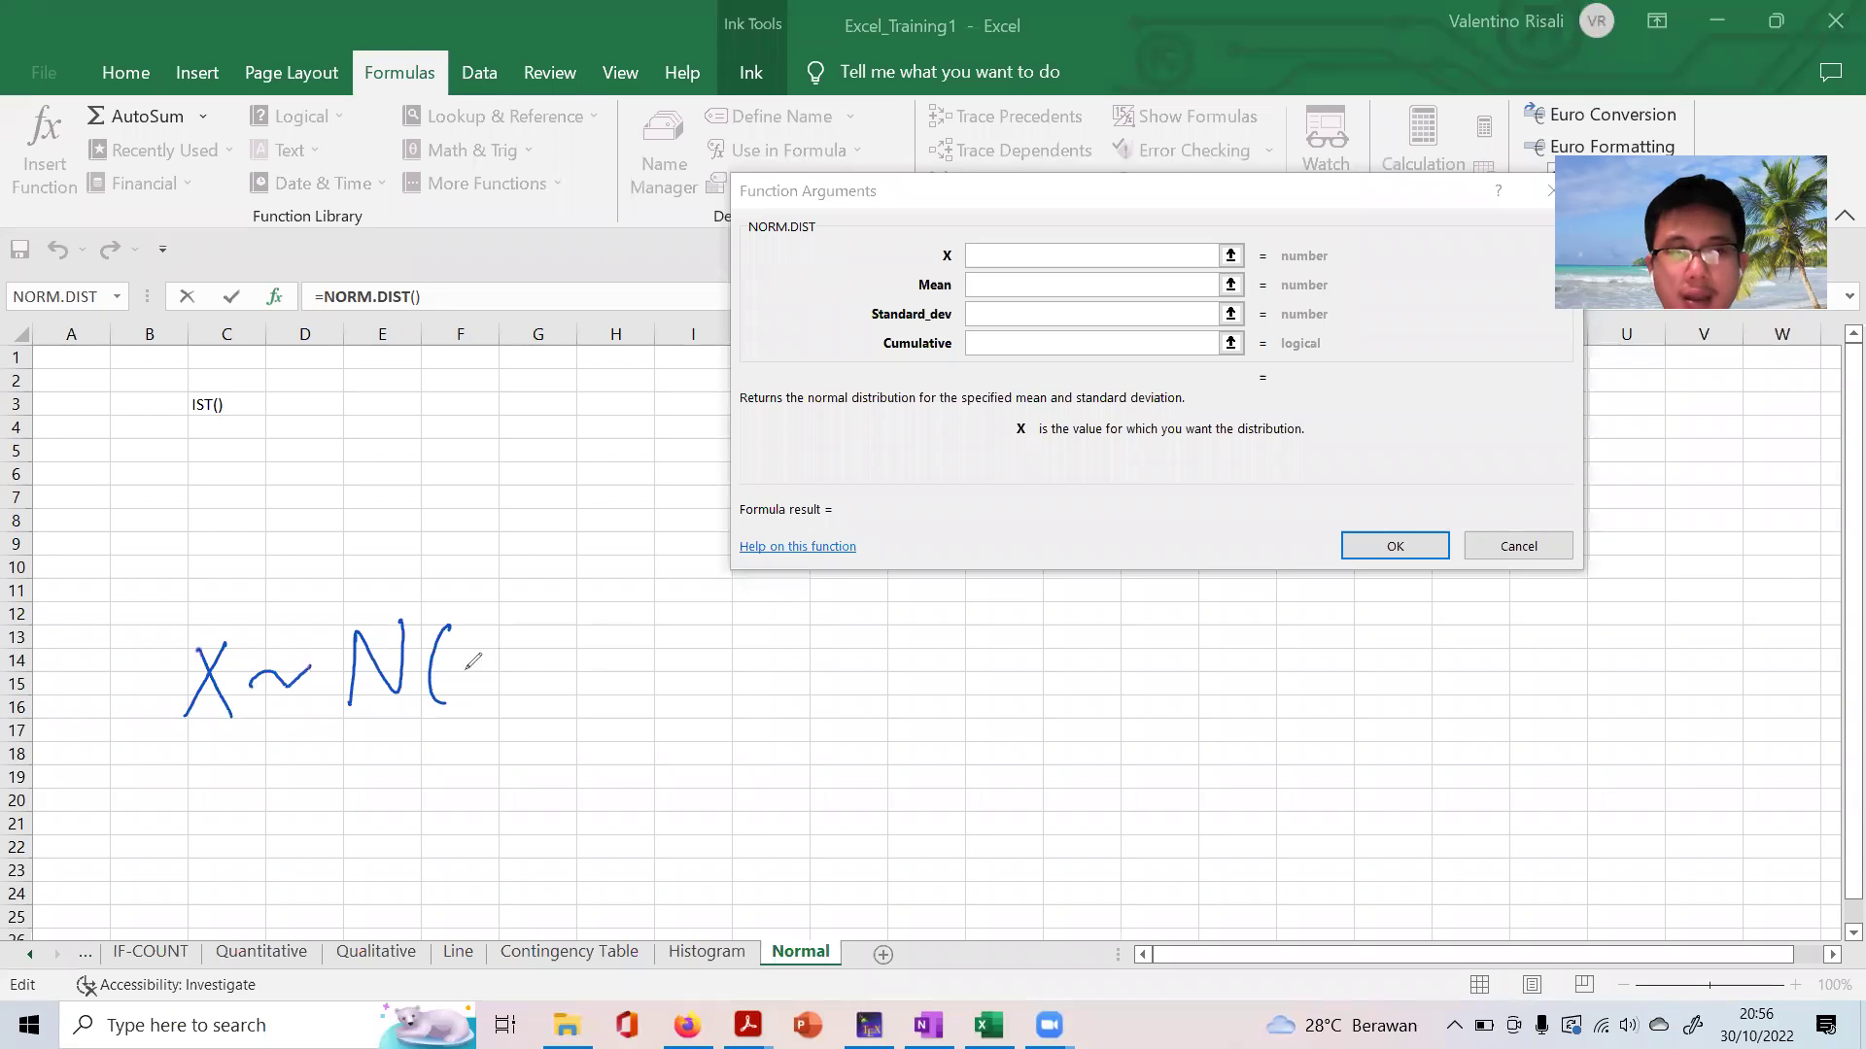
{"action": "left_click_drag", "start_coordinate": [465, 659], "coordinate": [500, 688]}
{"action": "mouse_move", "coordinate": [504, 655]}
{"action": "left_mouse_down"}
{"action": "mouse_move", "coordinate": [527, 653]}
{"action": "mouse_move", "coordinate": [546, 695]}
{"action": "mouse_move", "coordinate": [614, 690]}
{"action": "mouse_move", "coordinate": [641, 641]}
{"action": "left_mouse_up"}
{"action": "left_click_drag", "start_coordinate": [653, 619], "coordinate": [638, 697]}
{"action": "mouse_move", "coordinate": [240, 750]}
{"action": "left_mouse_down"}
{"action": "mouse_move", "coordinate": [203, 818]}
{"action": "mouse_move", "coordinate": [276, 758]}
{"action": "mouse_move", "coordinate": [307, 762]}
{"action": "left_mouse_up"}
Write μ = 25 and σ = 2 below it, and P(X > 25.5) = alongside
{"action": "left_click", "coordinate": [286, 772]}
{"action": "left_click_drag", "start_coordinate": [288, 777], "coordinate": [308, 775]}
{"action": "mouse_move", "coordinate": [325, 753]}
{"action": "left_mouse_down"}
{"action": "mouse_move", "coordinate": [346, 780]}
{"action": "mouse_move", "coordinate": [356, 747]}
{"action": "mouse_move", "coordinate": [350, 782]}
{"action": "left_mouse_up"}
{"action": "left_click_drag", "start_coordinate": [233, 831], "coordinate": [261, 828]}
{"action": "left_click_drag", "start_coordinate": [293, 846], "coordinate": [308, 843]}
{"action": "left_click_drag", "start_coordinate": [293, 858], "coordinate": [360, 857]}
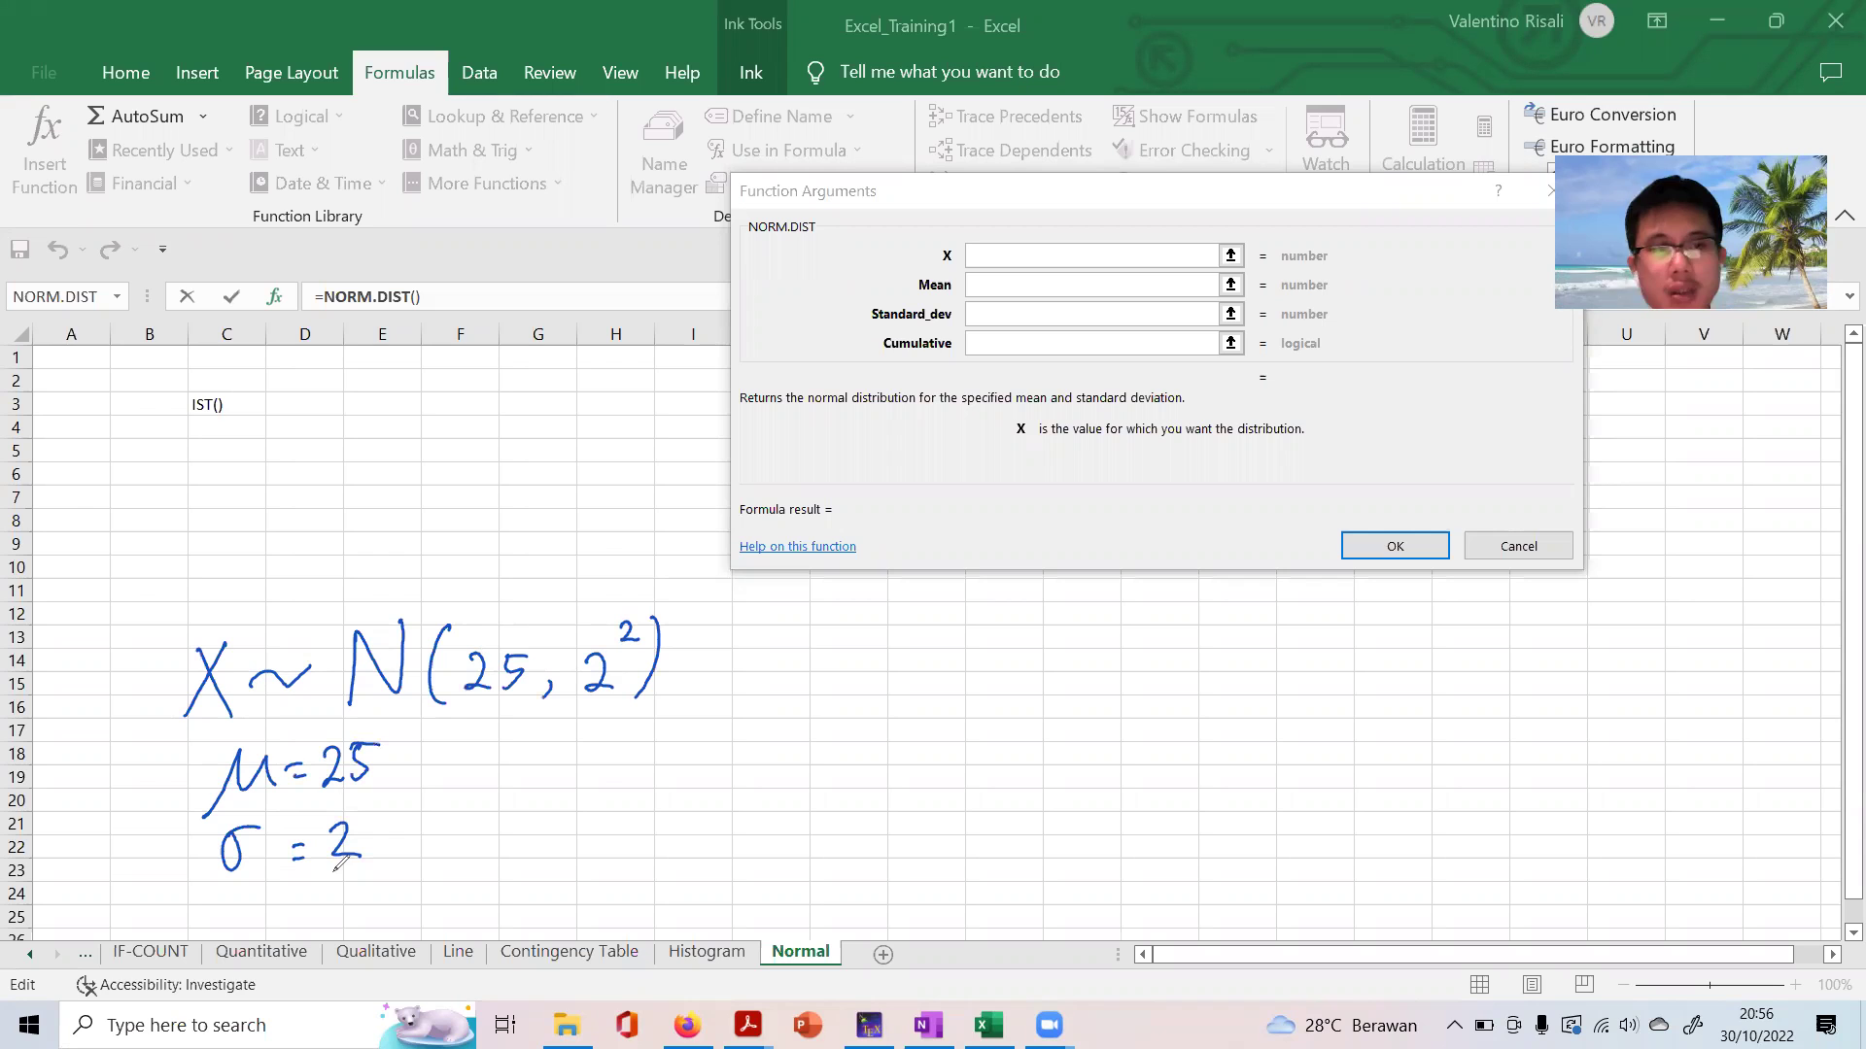
{"action": "mouse_move", "coordinate": [537, 745]}
{"action": "left_mouse_down"}
{"action": "mouse_move", "coordinate": [534, 817]}
{"action": "mouse_move", "coordinate": [537, 777]}
{"action": "left_mouse_up"}
{"action": "mouse_move", "coordinate": [593, 725]}
{"action": "left_mouse_down"}
{"action": "mouse_move", "coordinate": [583, 821]}
{"action": "mouse_move", "coordinate": [801, 795]}
{"action": "mouse_move", "coordinate": [826, 756]}
{"action": "mouse_move", "coordinate": [833, 815]}
{"action": "mouse_move", "coordinate": [903, 786]}
{"action": "mouse_move", "coordinate": [904, 801]}
{"action": "left_mouse_up"}
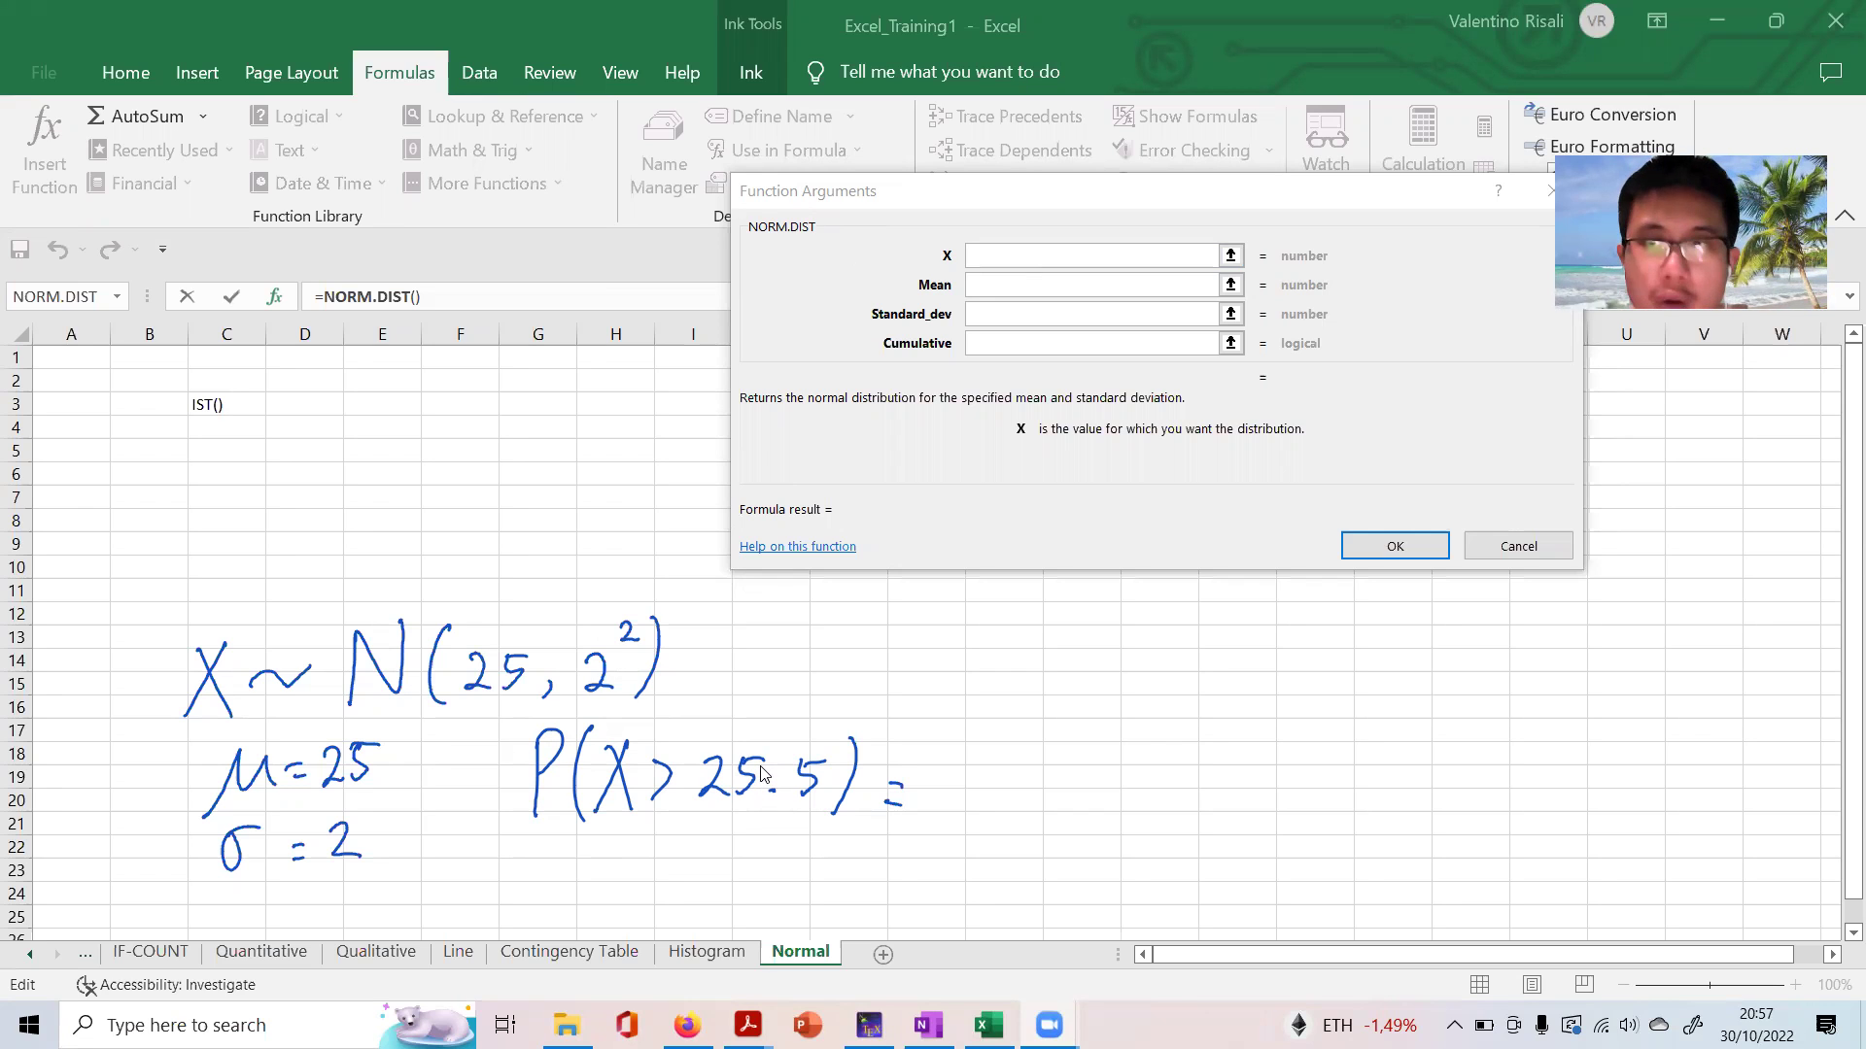
Fill in X = 25,5, Mean = 25 and Standard_dev = 2 in the NORM.DIST arguments
{"action": "left_click", "coordinate": [1022, 256]}
{"action": "type", "text": "25,5"}
{"action": "left_click", "coordinate": [1009, 284]}
{"action": "type", "text": "2"}
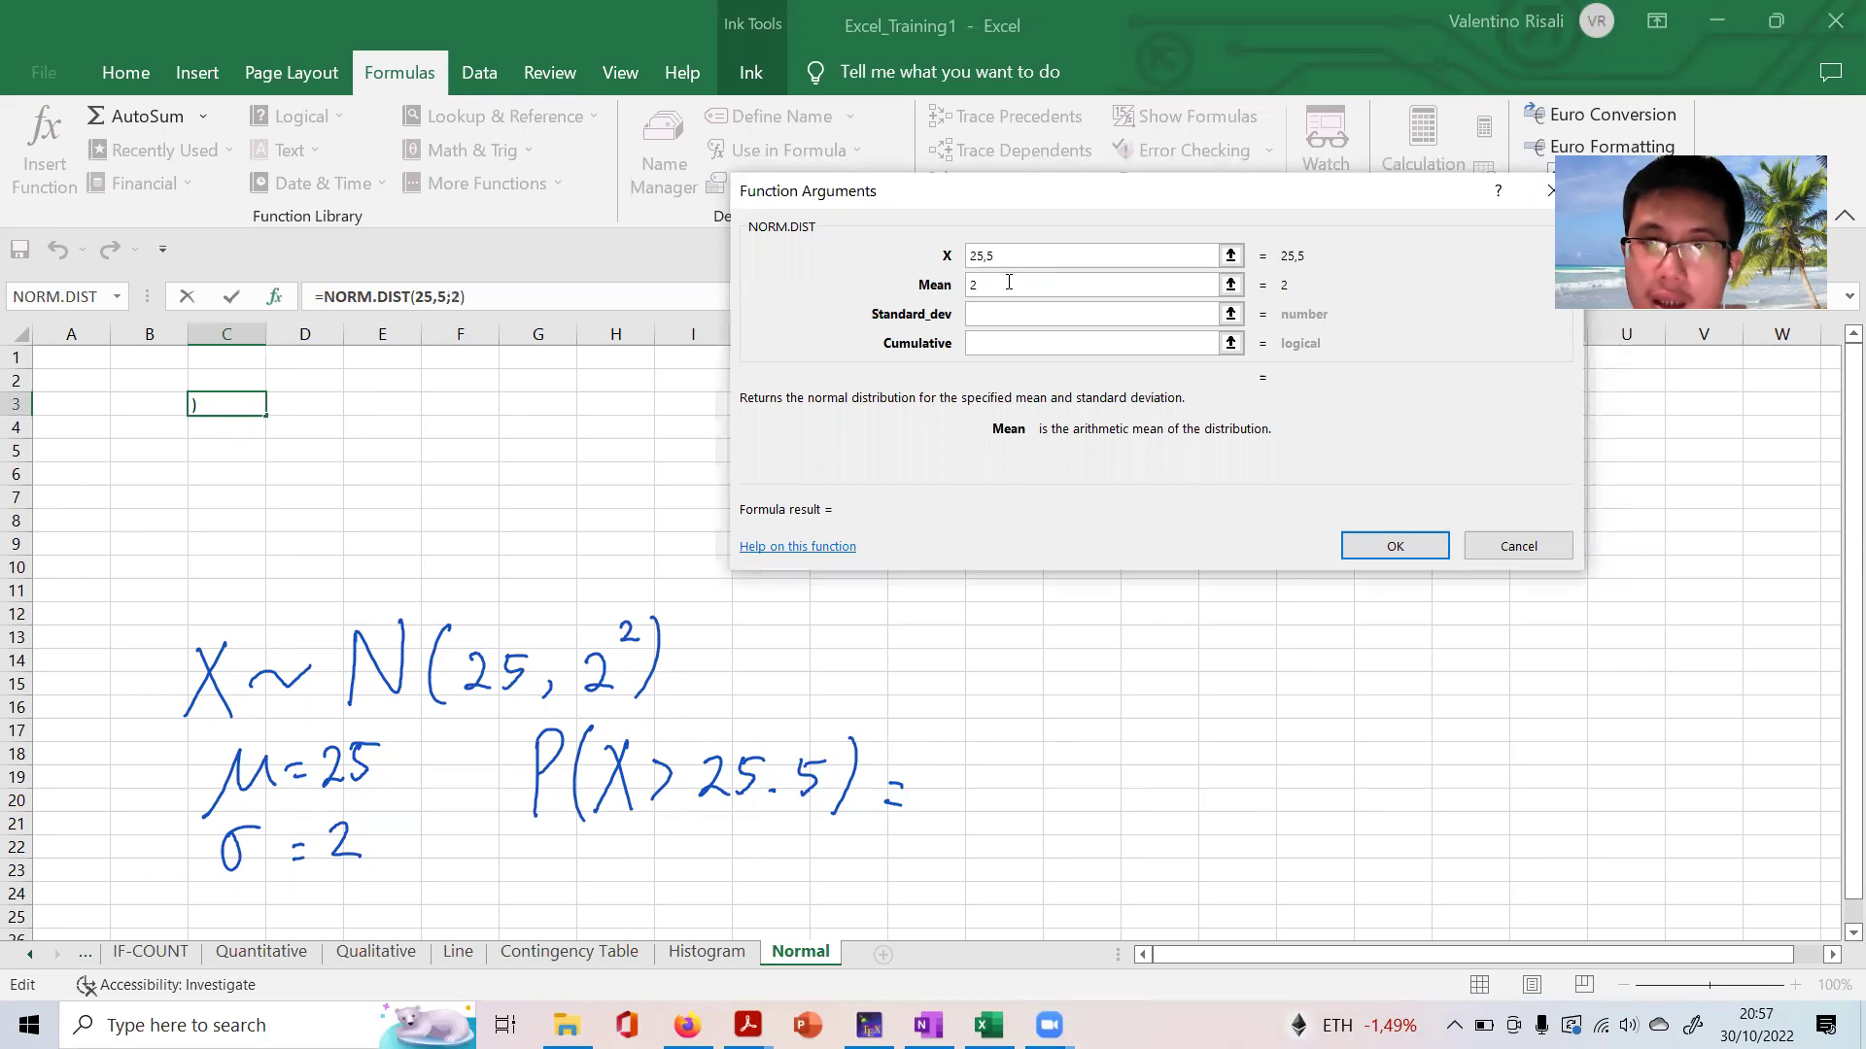
{"action": "type", "text": "5"}
{"action": "left_click", "coordinate": [1008, 322]}
{"action": "type", "text": "2"}
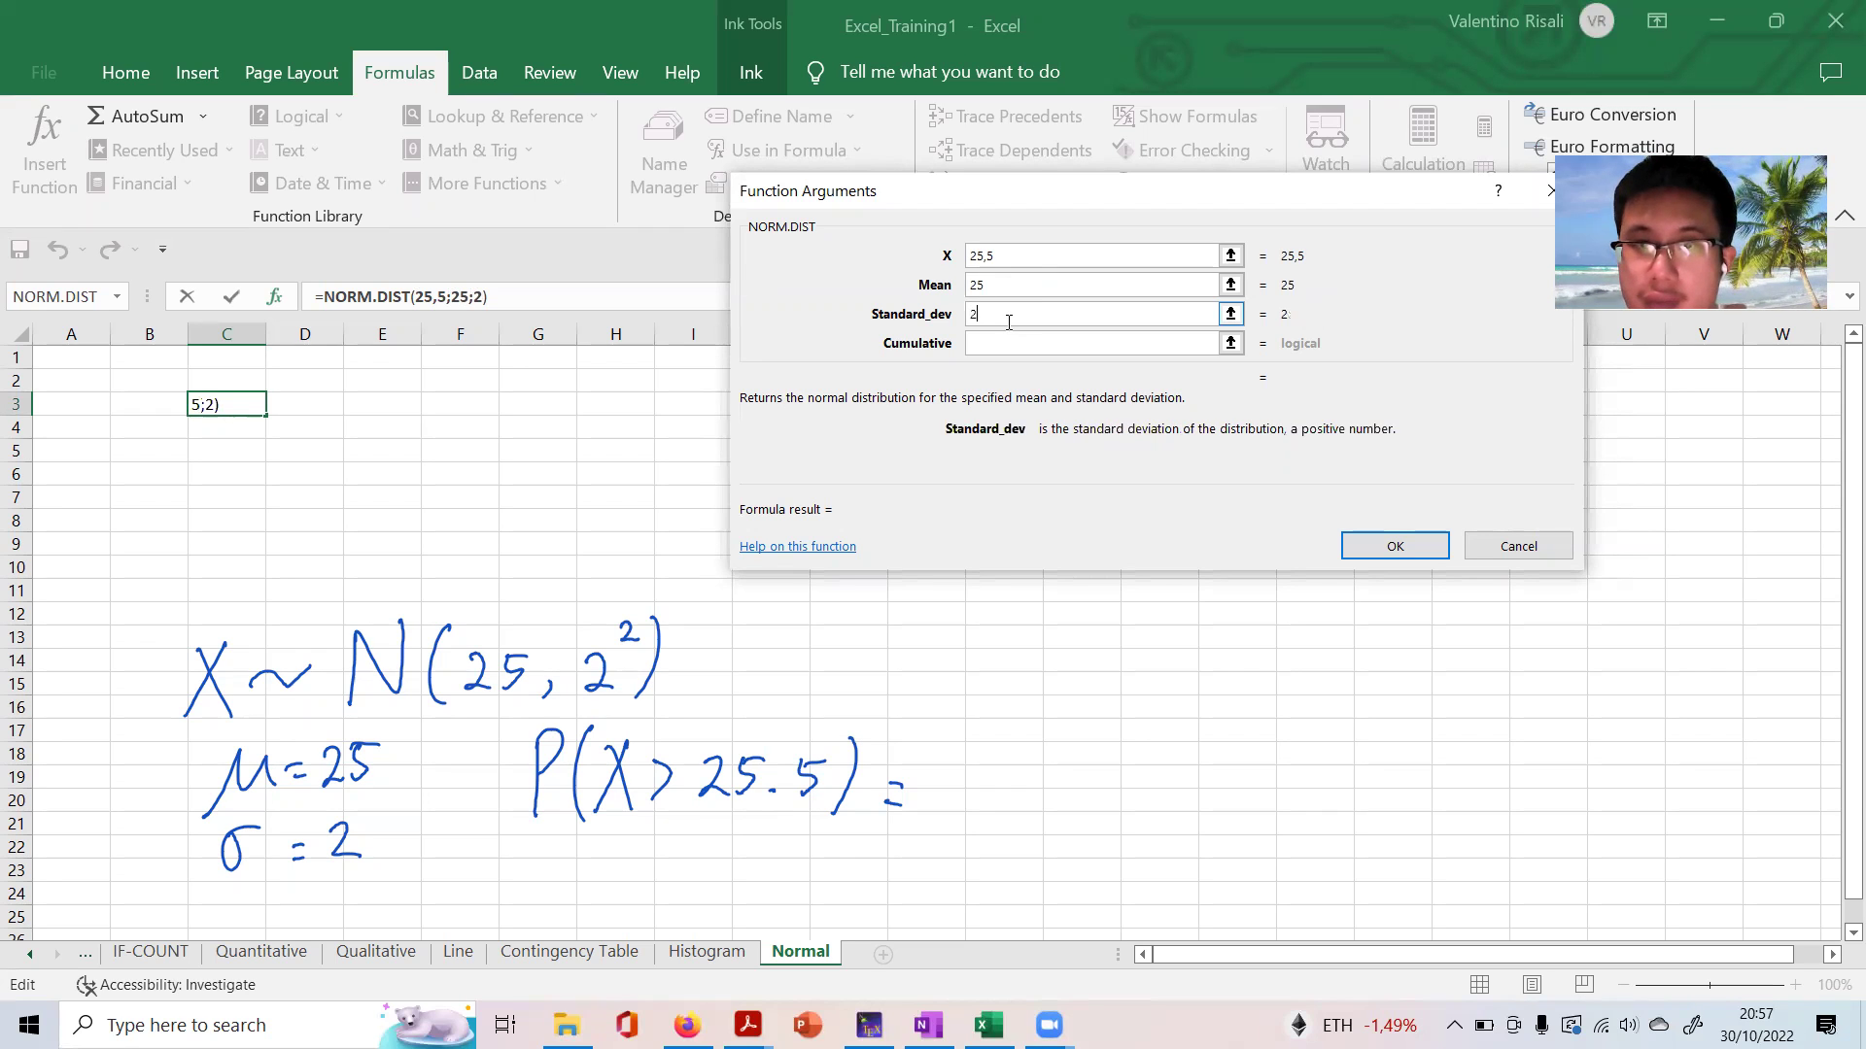
{"action": "left_click", "coordinate": [1007, 342]}
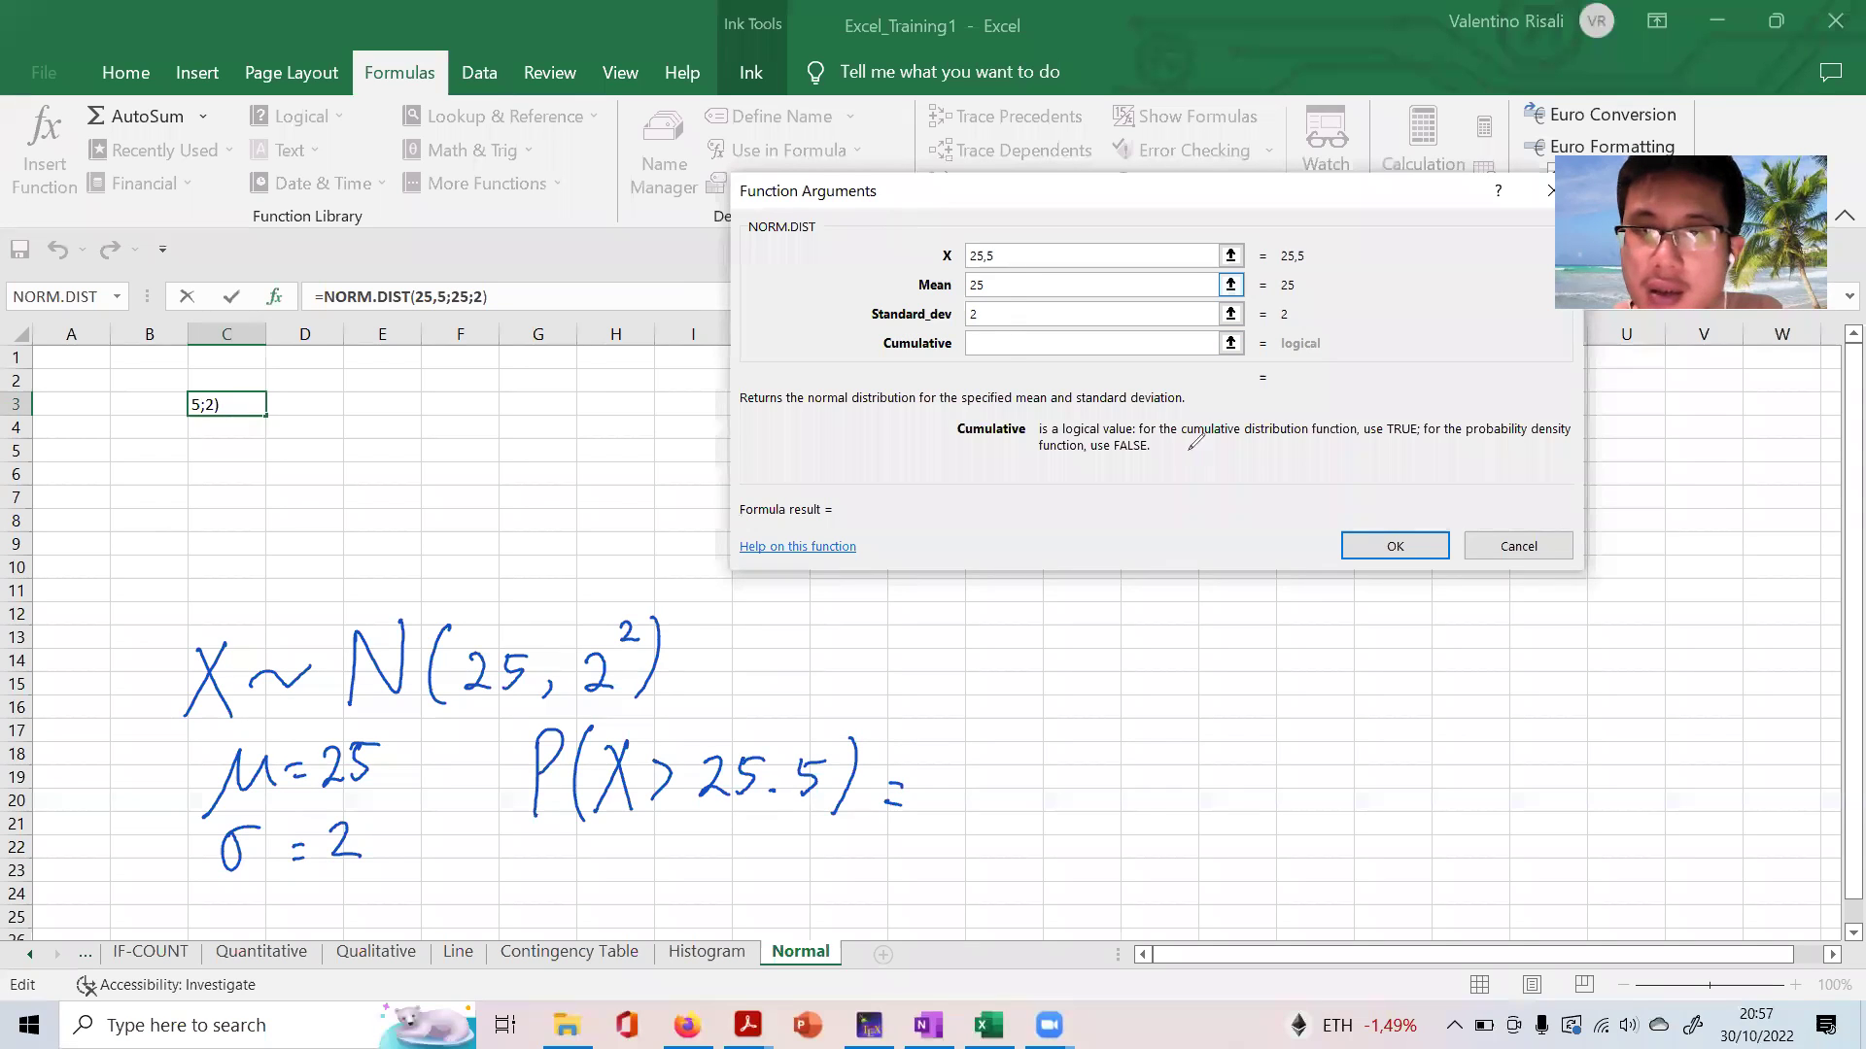
Underline 'cumulative distribution function', tick the FALSE explanation, and write PDF → f(25.5)
{"action": "mouse_move", "coordinate": [1188, 444]}
{"action": "left_mouse_down"}
{"action": "mouse_move", "coordinate": [1355, 442]}
{"action": "mouse_move", "coordinate": [1422, 392]}
{"action": "left_mouse_up"}
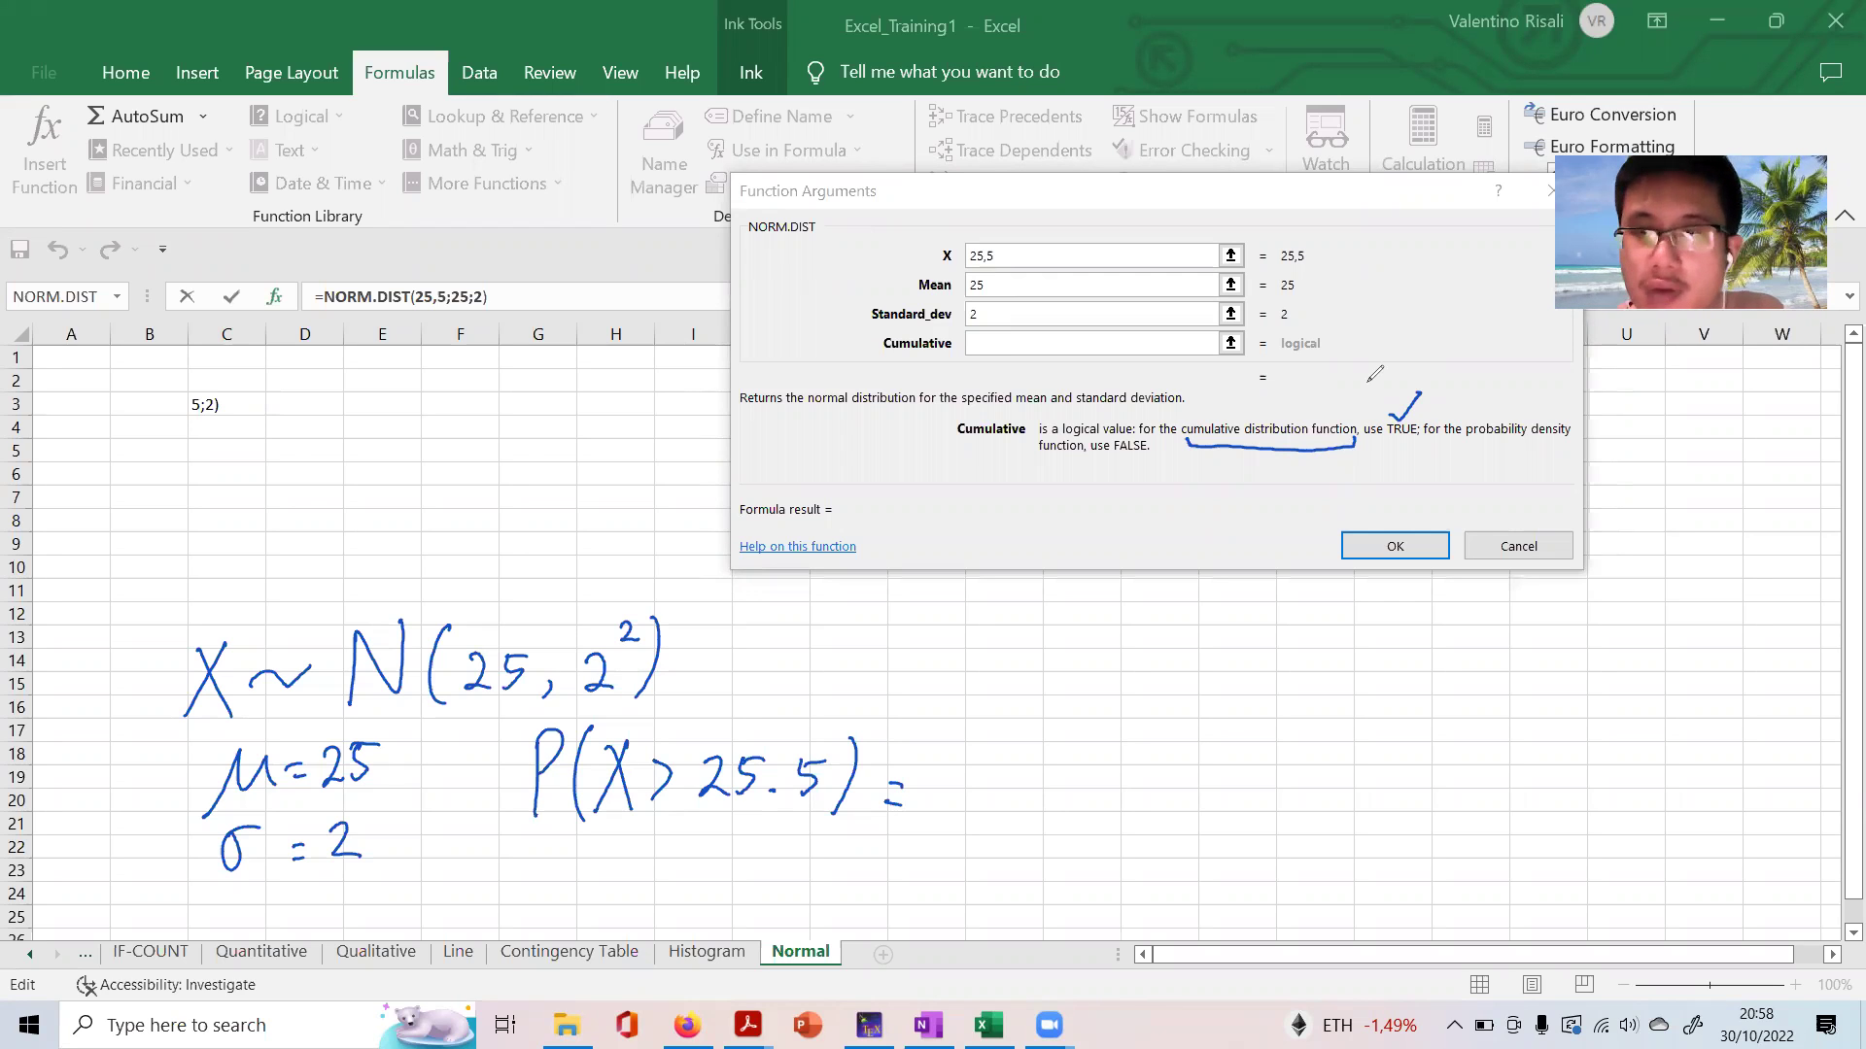
{"action": "left_click_drag", "start_coordinate": [1127, 461], "coordinate": [1157, 451]}
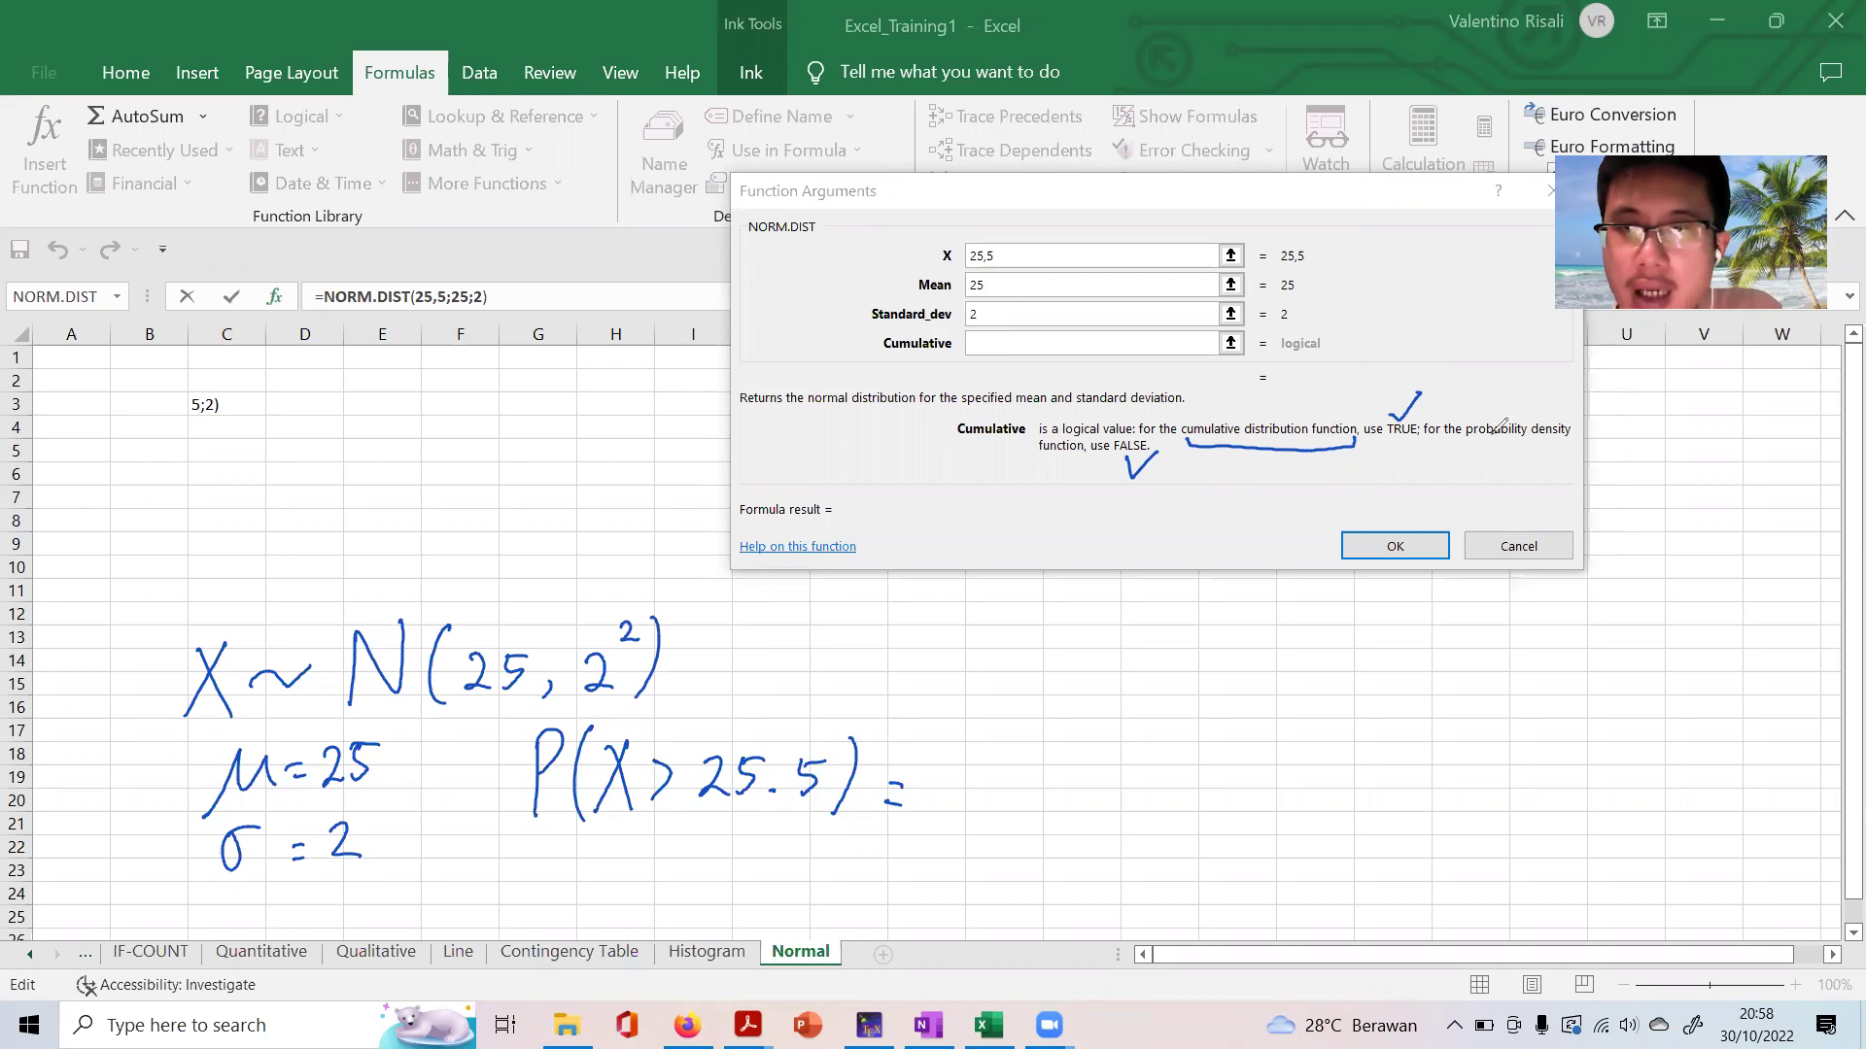
{"action": "left_click_drag", "start_coordinate": [1016, 500], "coordinate": [1013, 550]}
{"action": "left_click_drag", "start_coordinate": [1016, 500], "coordinate": [1048, 552]}
{"action": "mouse_move", "coordinate": [1081, 500]}
{"action": "left_mouse_down"}
{"action": "mouse_move", "coordinate": [1074, 549]}
{"action": "mouse_move", "coordinate": [1098, 495]}
{"action": "left_mouse_up"}
{"action": "left_click_drag", "start_coordinate": [1077, 525], "coordinate": [1135, 544]}
{"action": "mouse_move", "coordinate": [1194, 489]}
{"action": "left_mouse_down"}
{"action": "mouse_move", "coordinate": [1161, 564]}
{"action": "mouse_move", "coordinate": [1191, 520]}
{"action": "left_mouse_up"}
{"action": "mouse_move", "coordinate": [1197, 533]}
{"action": "left_mouse_down"}
{"action": "mouse_move", "coordinate": [1210, 507]}
{"action": "mouse_move", "coordinate": [1228, 547]}
{"action": "mouse_move", "coordinate": [1265, 544]}
{"action": "left_mouse_up"}
{"action": "left_click", "coordinate": [1254, 541]}
{"action": "mouse_move", "coordinate": [1298, 530]}
{"action": "left_mouse_down"}
{"action": "mouse_move", "coordinate": [1305, 498]}
{"action": "mouse_move", "coordinate": [1290, 564]}
{"action": "left_mouse_up"}
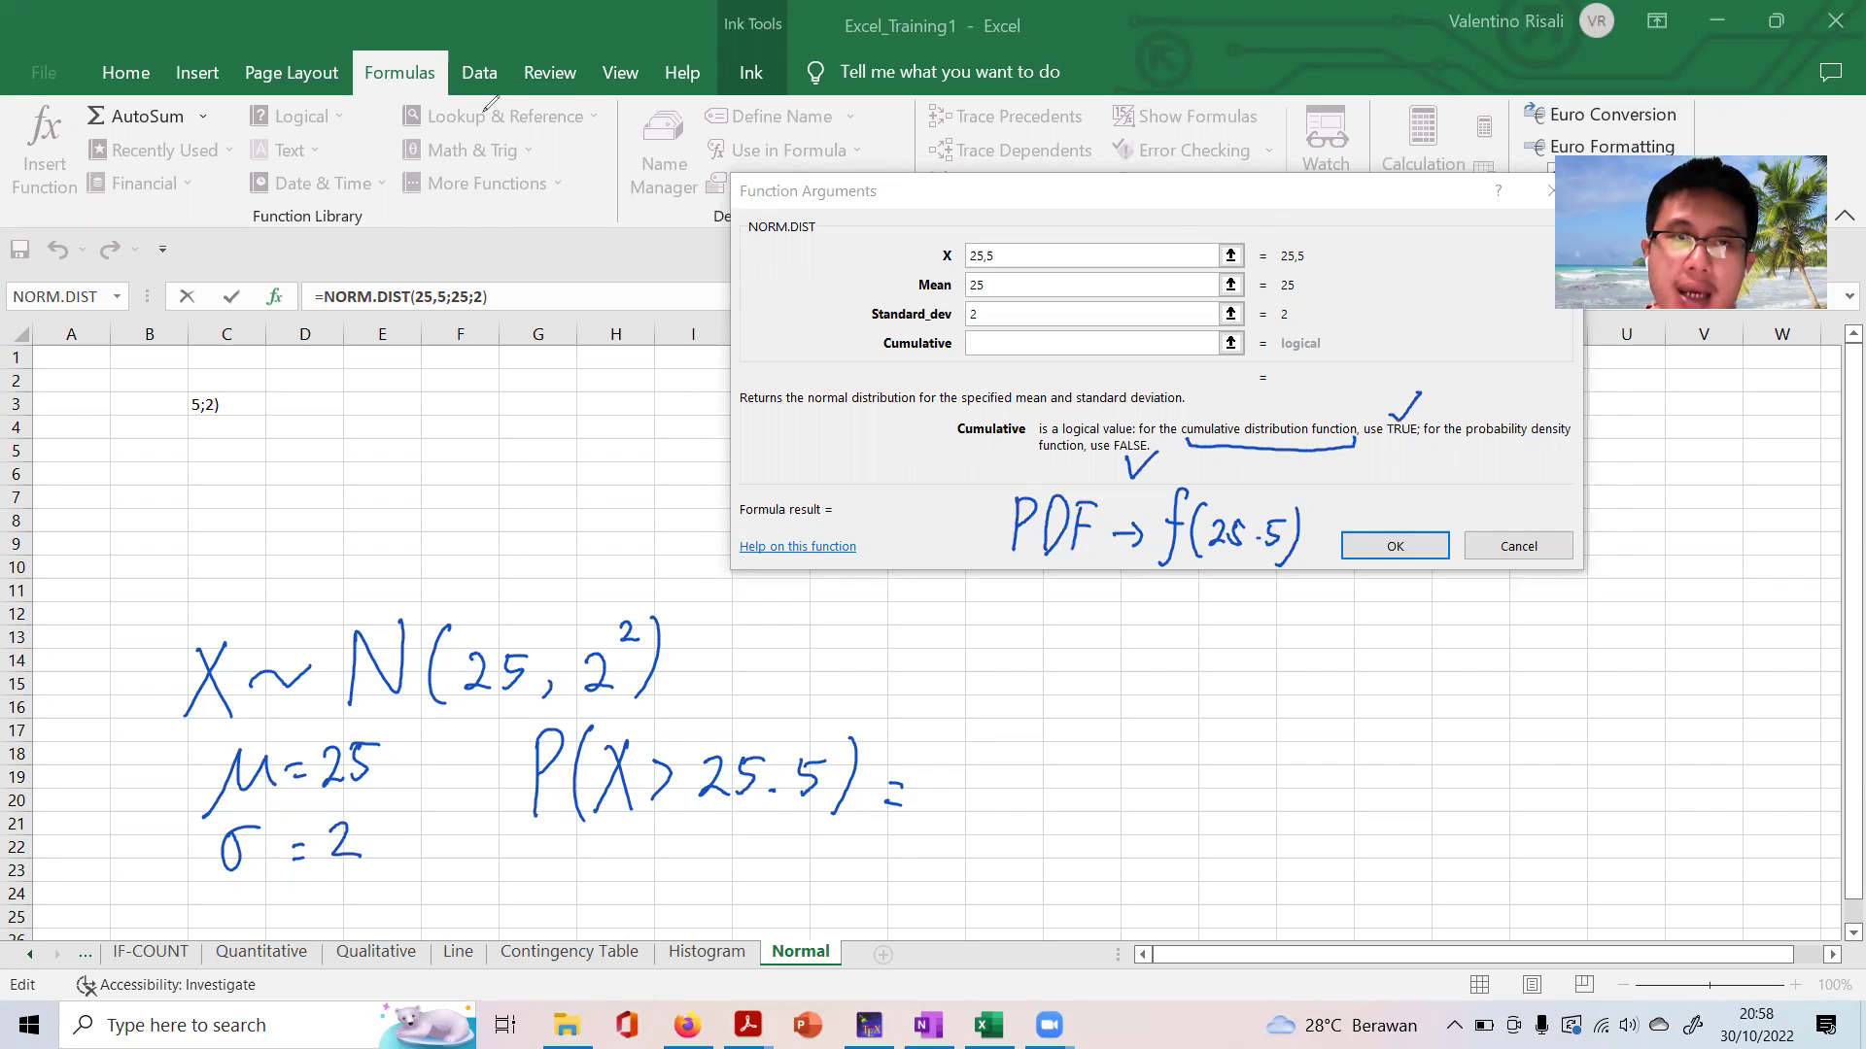
{"action": "mouse_move", "coordinate": [746, 1026]}
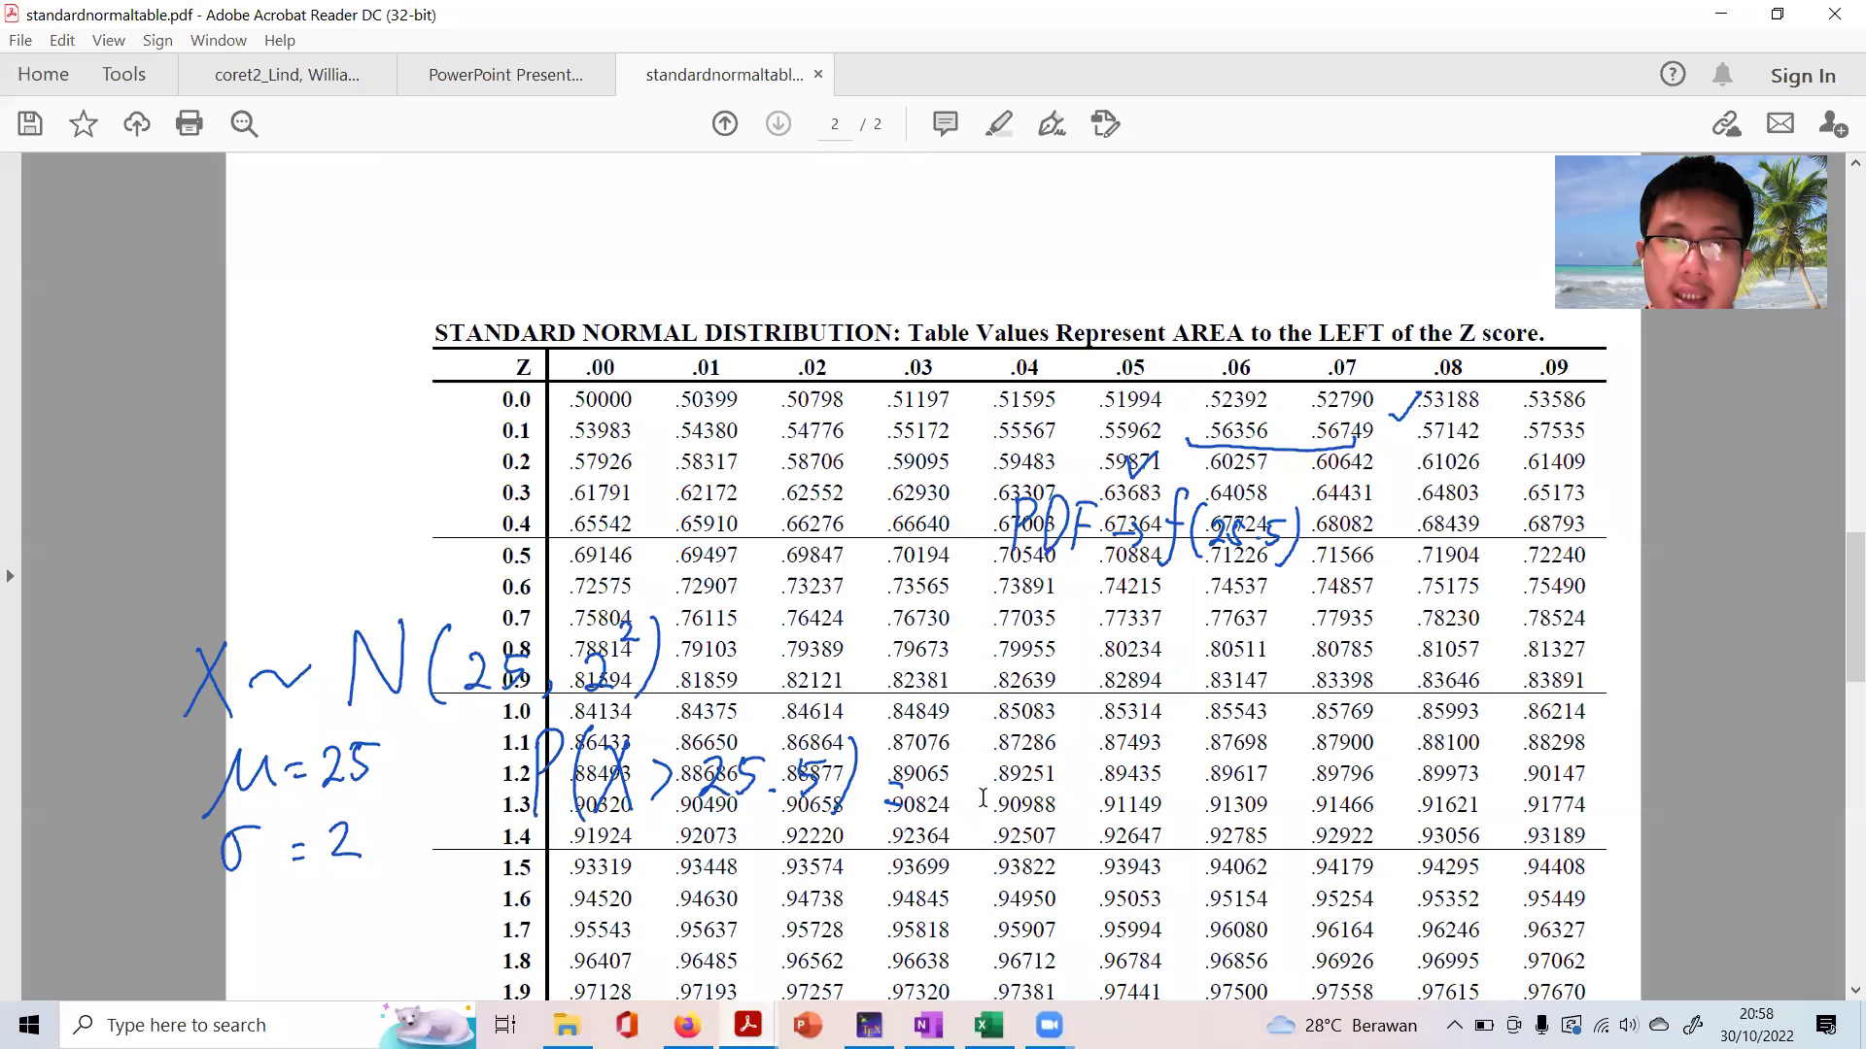
{"action": "left_click", "coordinate": [974, 925]}
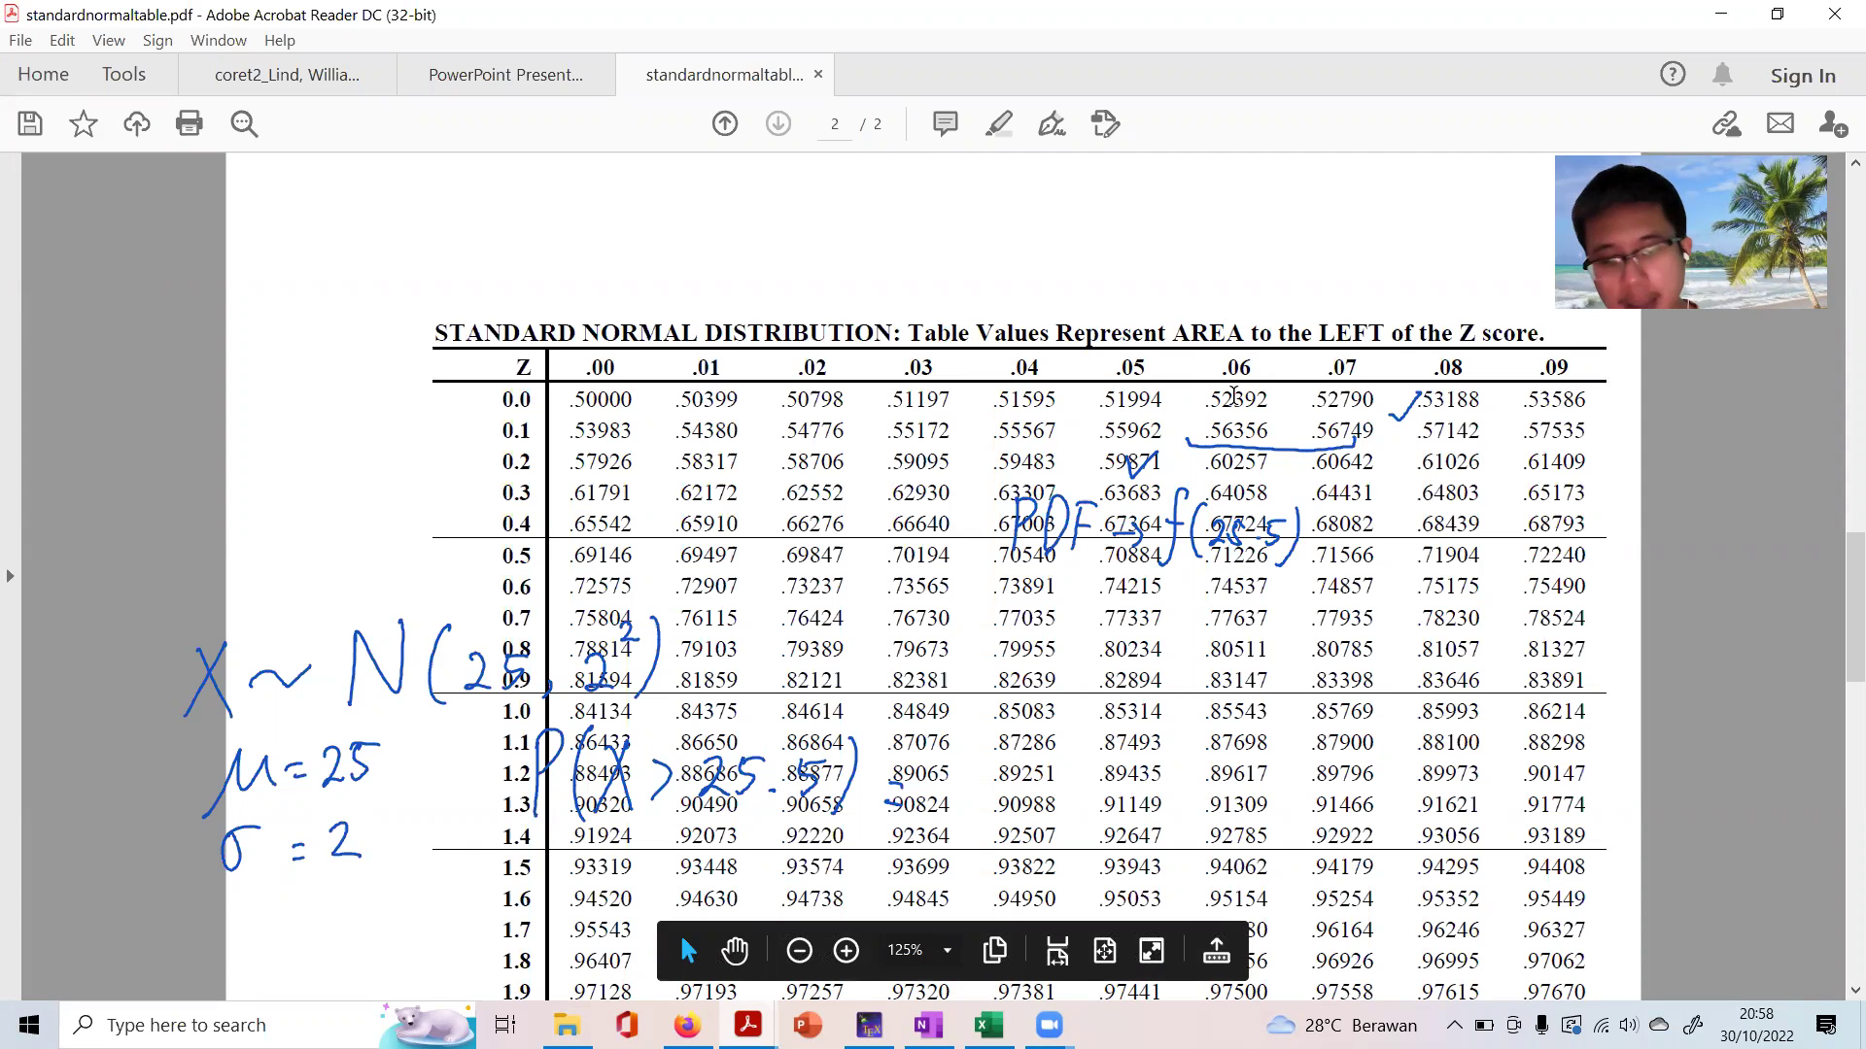
{"action": "key", "text": "alt+Tab"}
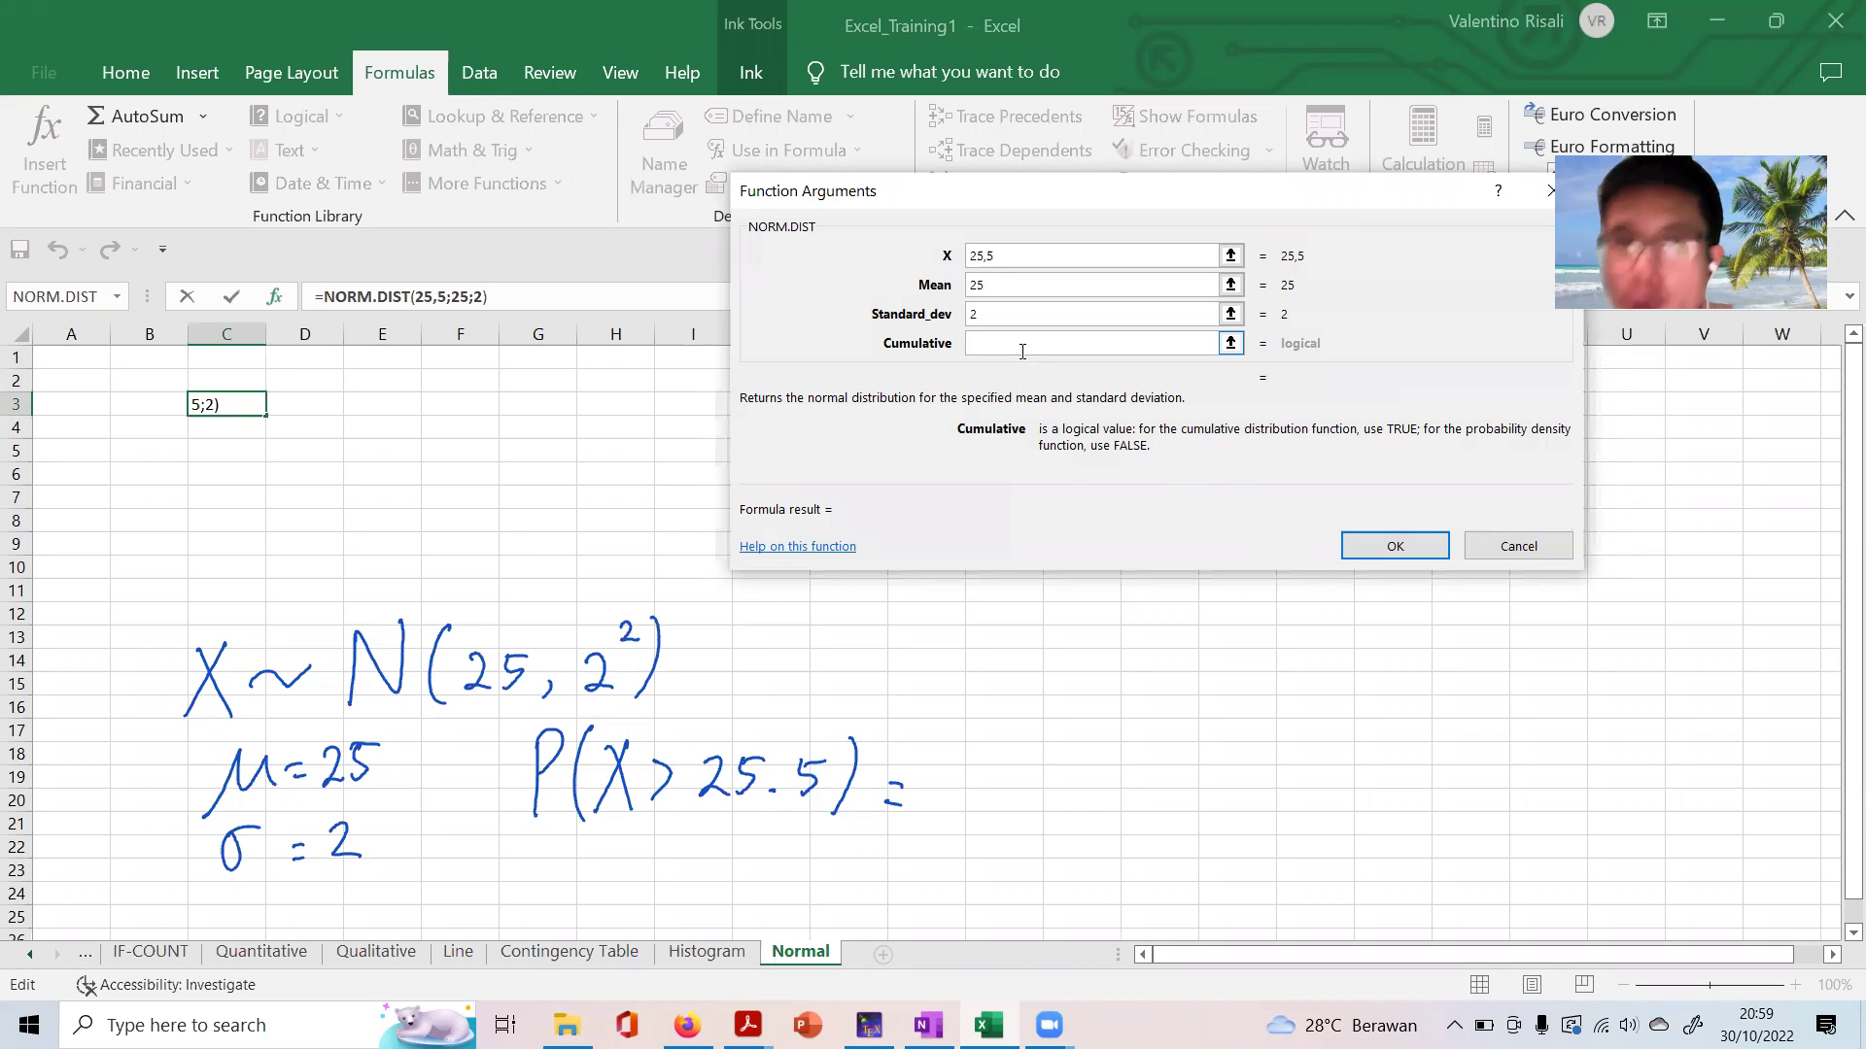
Complete C3 as =NORM.DIST(25,5;25;2;TRUE), giving 0,598706
{"action": "type", "text": "TRUE"}
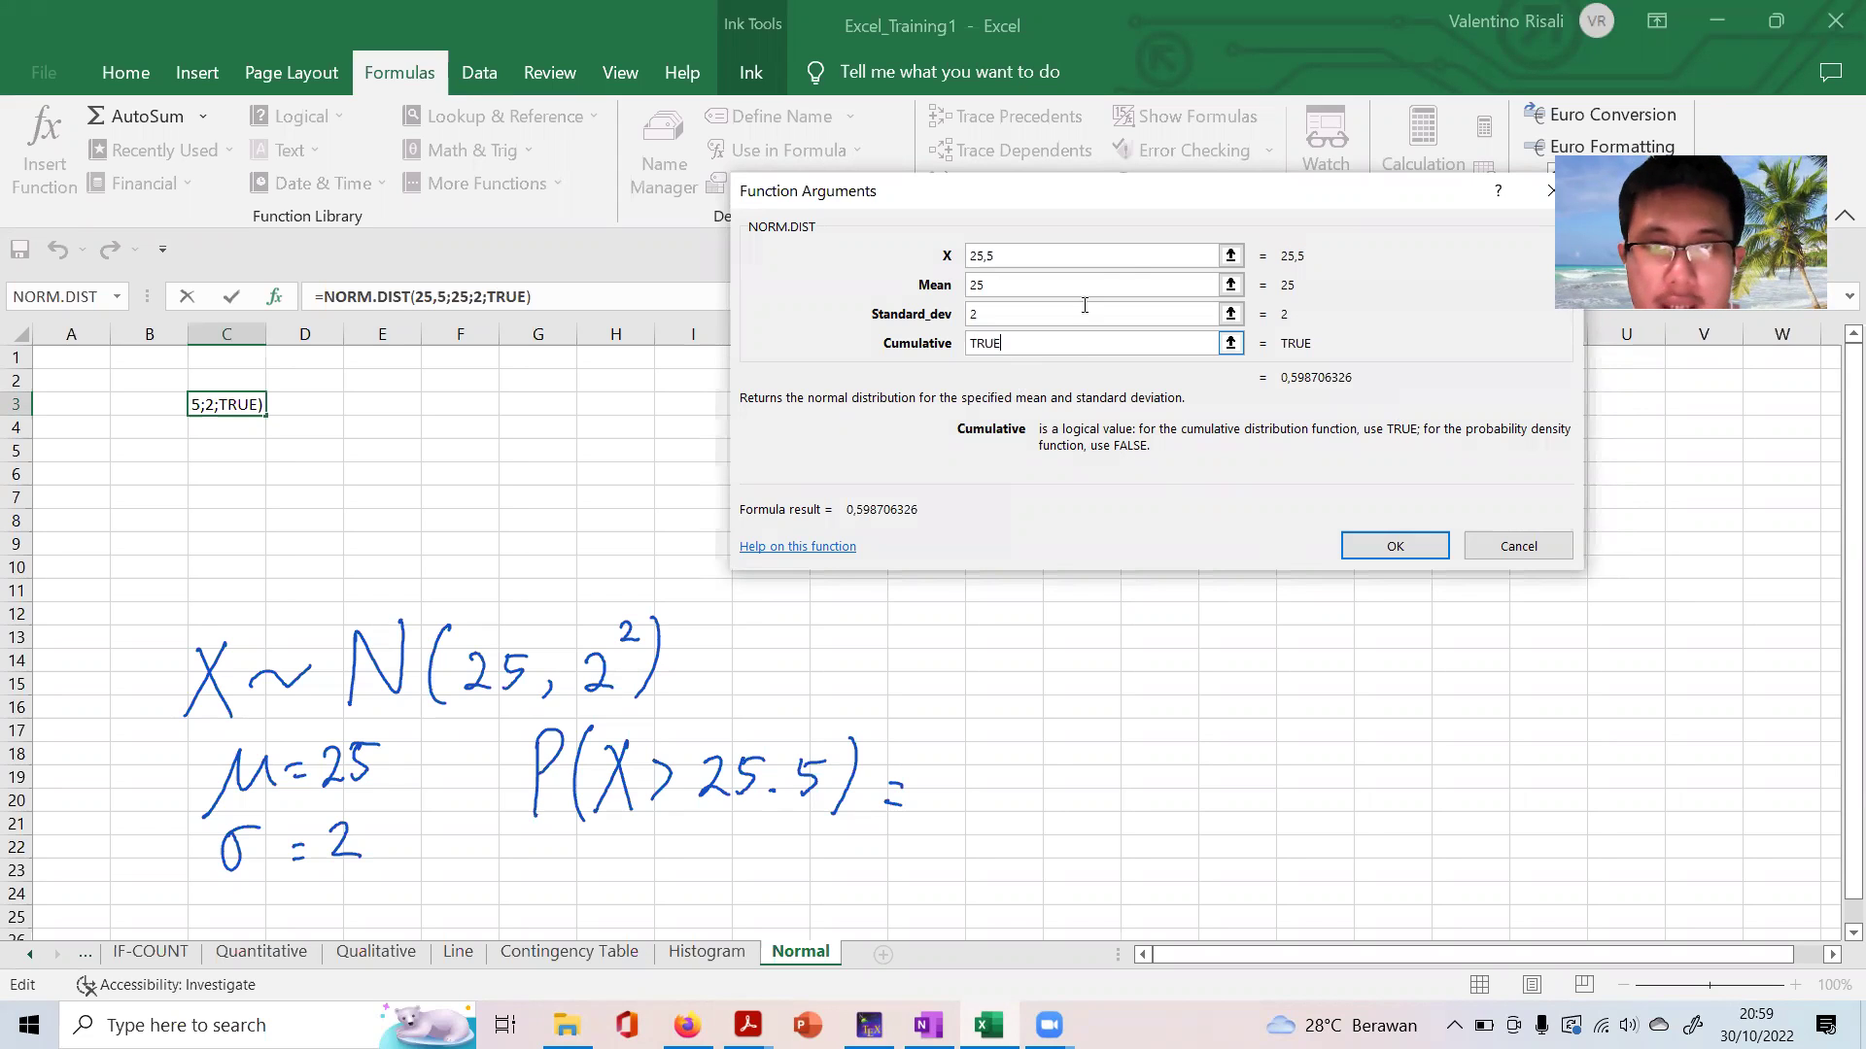
{"action": "left_click", "coordinate": [1384, 547]}
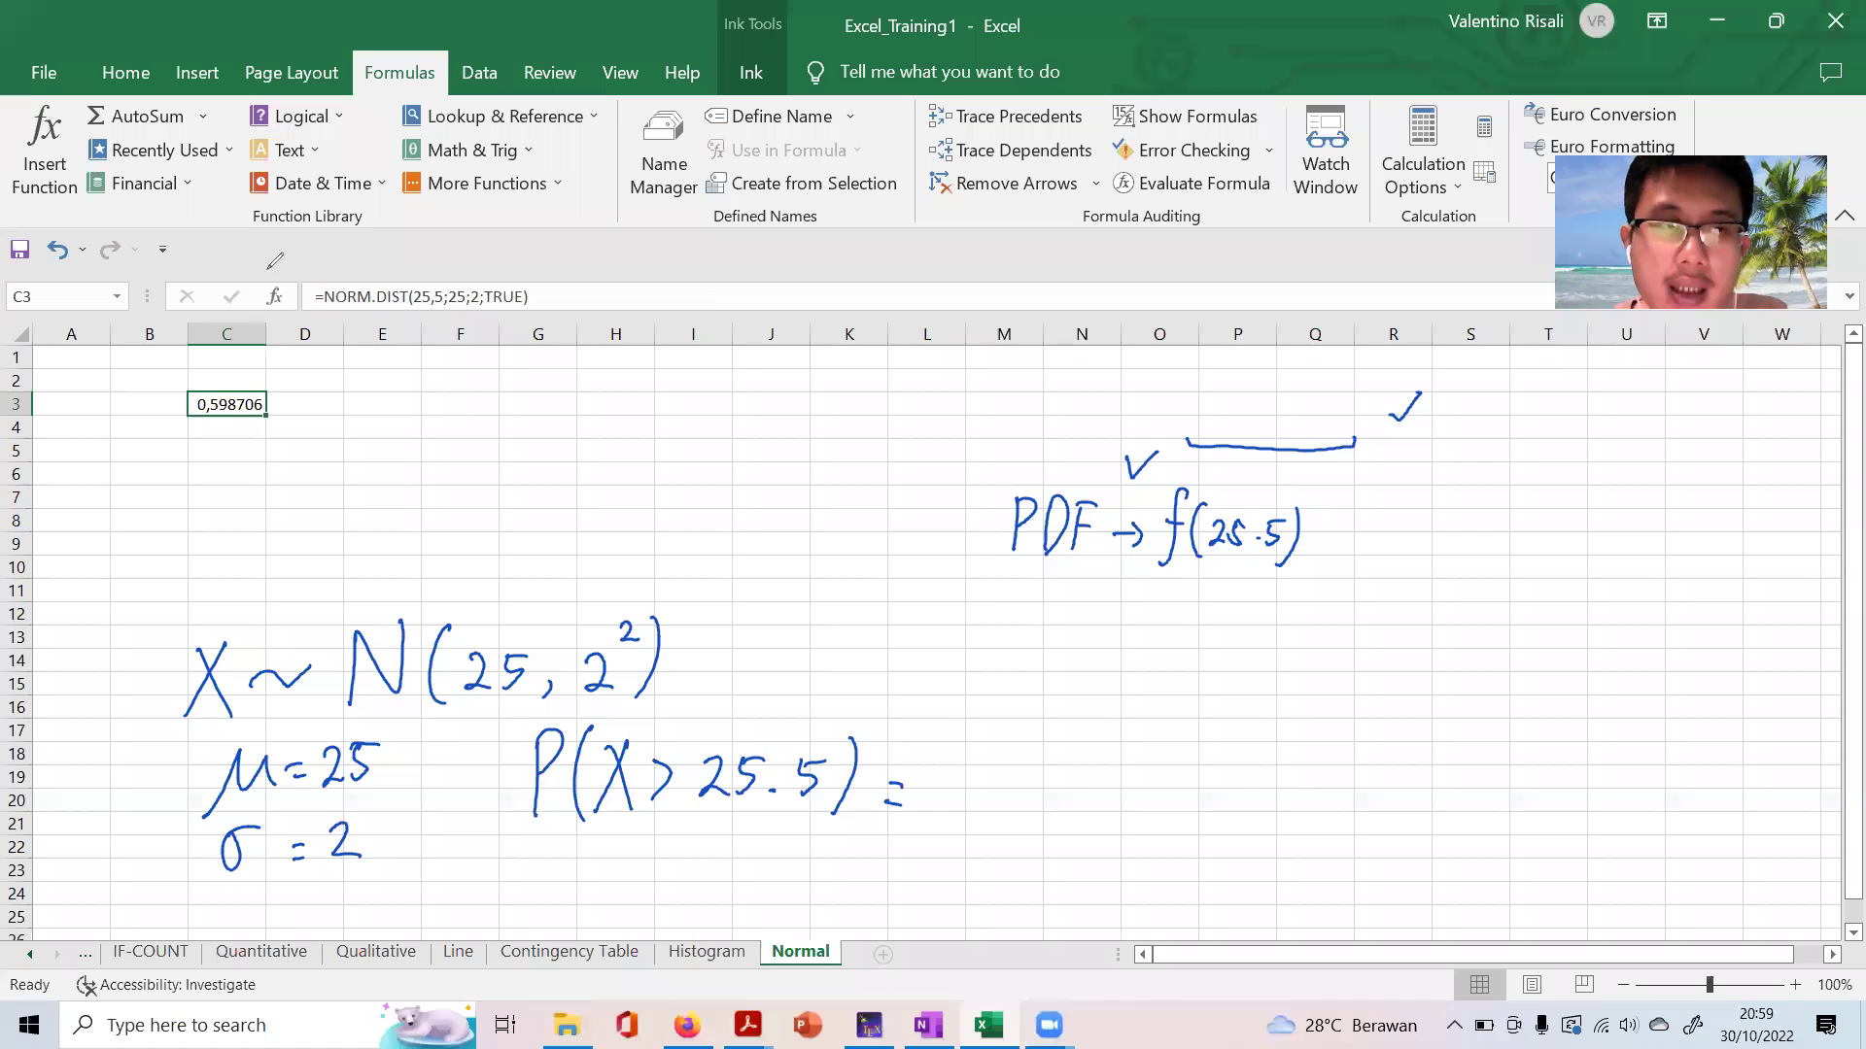
Ink an arrow and 'P(X<25.5)' beside C3, then erase the PDF → f(25.5) note and checks
{"action": "mouse_move", "coordinate": [281, 407]}
{"action": "left_mouse_down"}
{"action": "mouse_move", "coordinate": [333, 401]}
{"action": "mouse_move", "coordinate": [356, 427]}
{"action": "mouse_move", "coordinate": [357, 398]}
{"action": "left_mouse_up"}
{"action": "left_click_drag", "start_coordinate": [399, 367], "coordinate": [395, 430]}
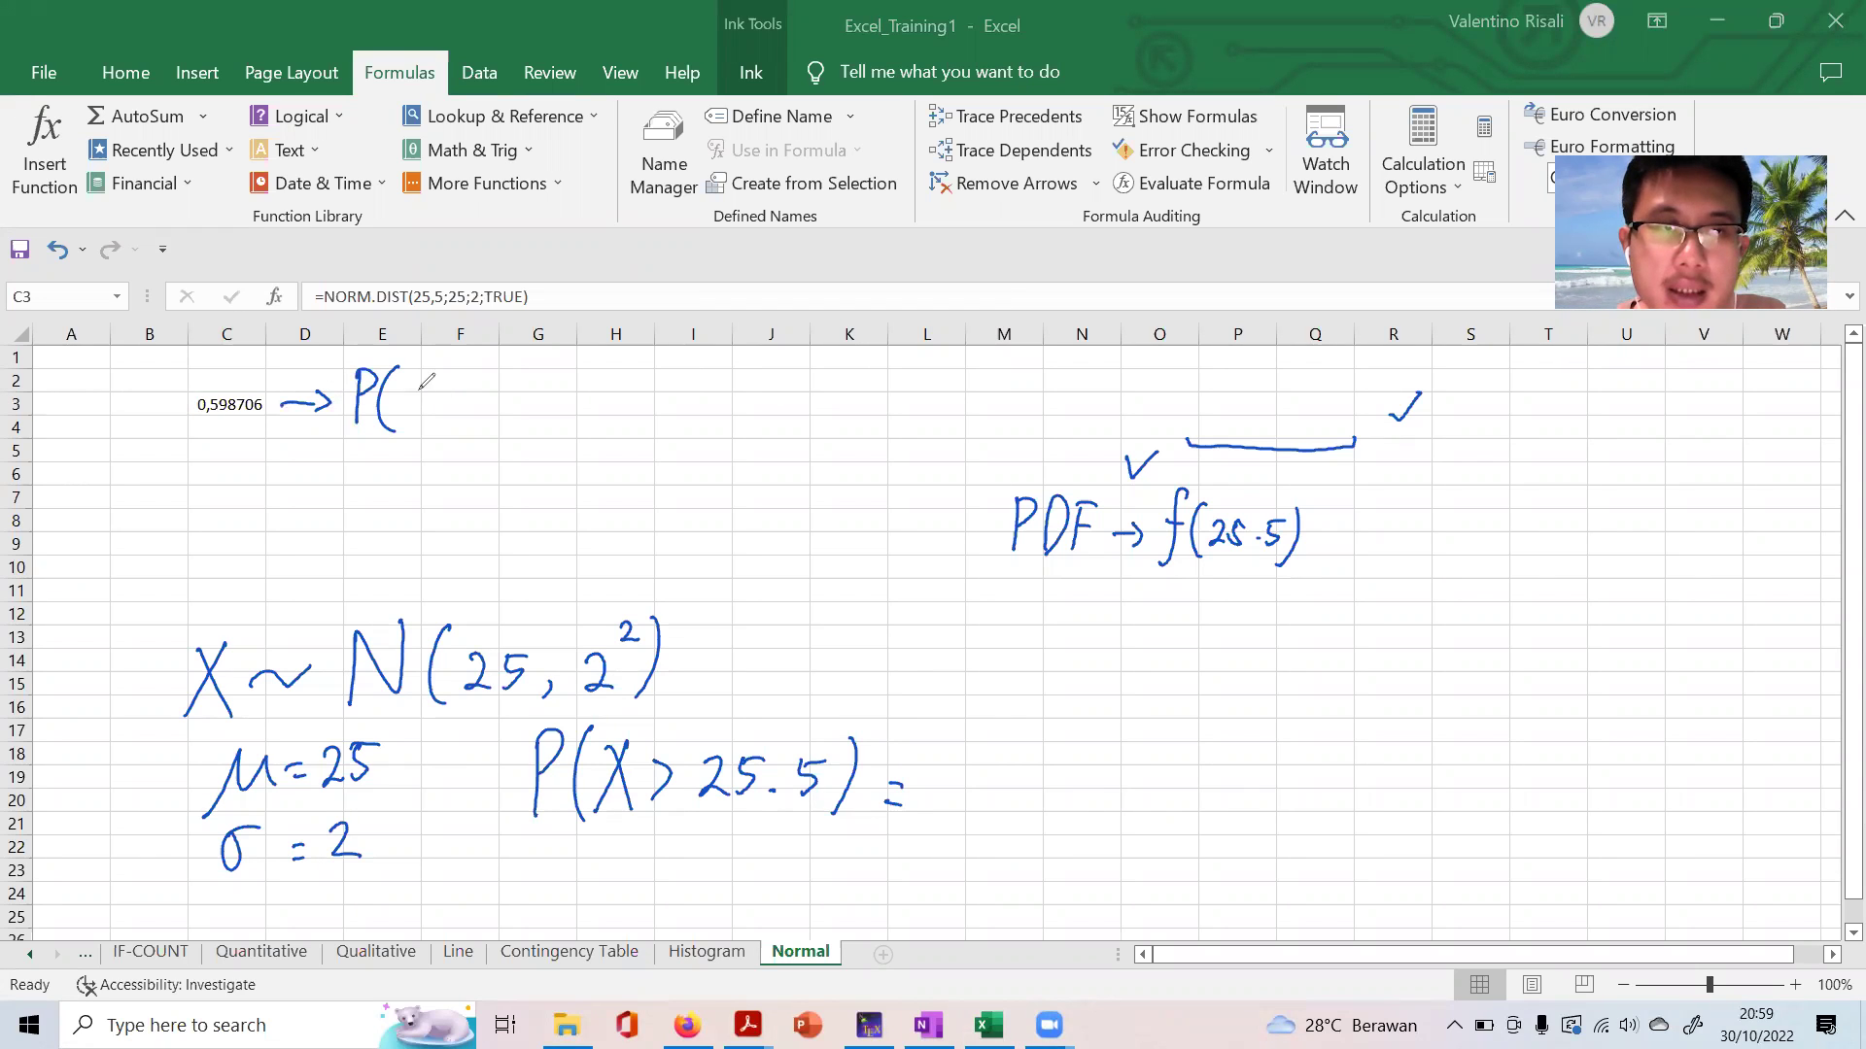
{"action": "left_click_drag", "start_coordinate": [405, 373], "coordinate": [429, 421]}
{"action": "mouse_move", "coordinate": [429, 370]}
{"action": "left_mouse_down"}
{"action": "mouse_move", "coordinate": [407, 422]}
{"action": "mouse_move", "coordinate": [535, 415]}
{"action": "mouse_move", "coordinate": [518, 416]}
{"action": "mouse_move", "coordinate": [544, 373]}
{"action": "mouse_move", "coordinate": [568, 414]}
{"action": "left_mouse_up"}
{"action": "left_click", "coordinate": [553, 406]}
{"action": "mouse_move", "coordinate": [573, 370]}
{"action": "left_mouse_down"}
{"action": "mouse_move", "coordinate": [589, 369]}
{"action": "mouse_move", "coordinate": [602, 421]}
{"action": "left_mouse_up"}
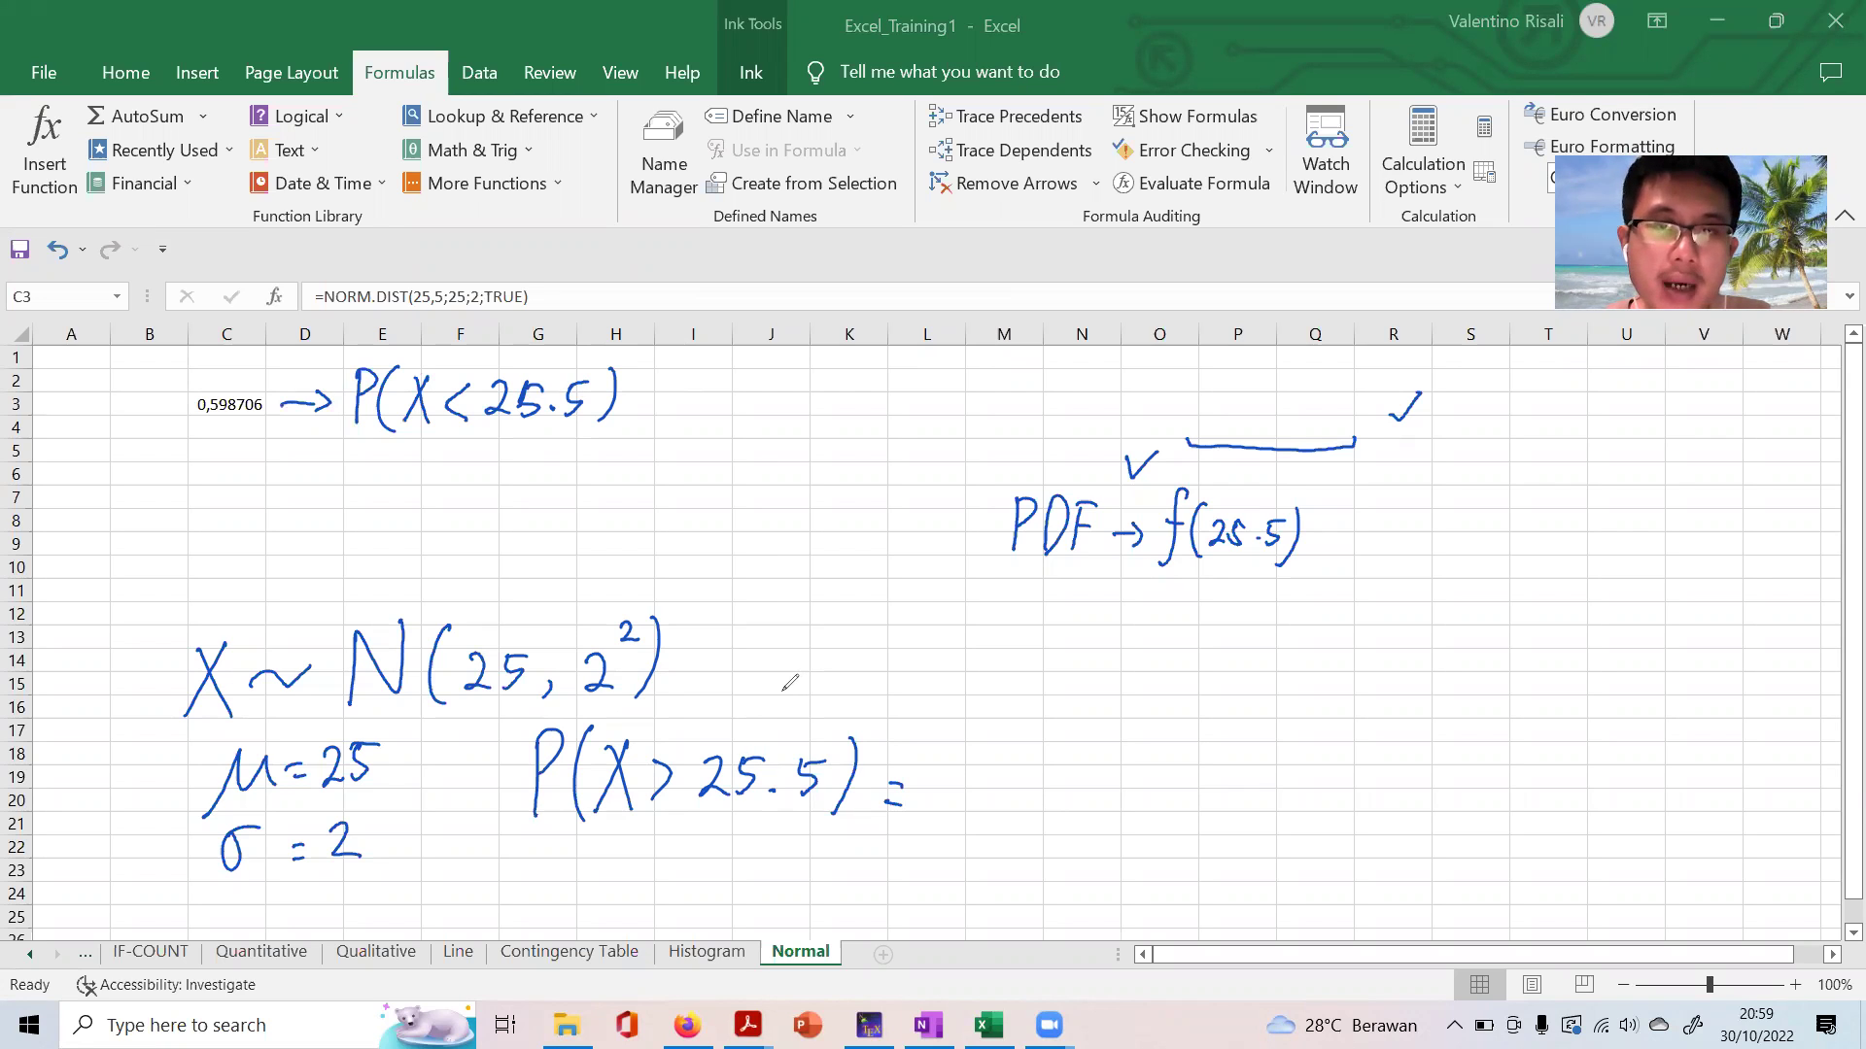
{"action": "mouse_move", "coordinate": [1016, 525]}
{"action": "left_mouse_down"}
{"action": "mouse_move", "coordinate": [1102, 507]}
{"action": "mouse_move", "coordinate": [1131, 466]}
{"action": "mouse_move", "coordinate": [1108, 515]}
{"action": "left_mouse_up"}
{"action": "left_click", "coordinate": [1404, 407]}
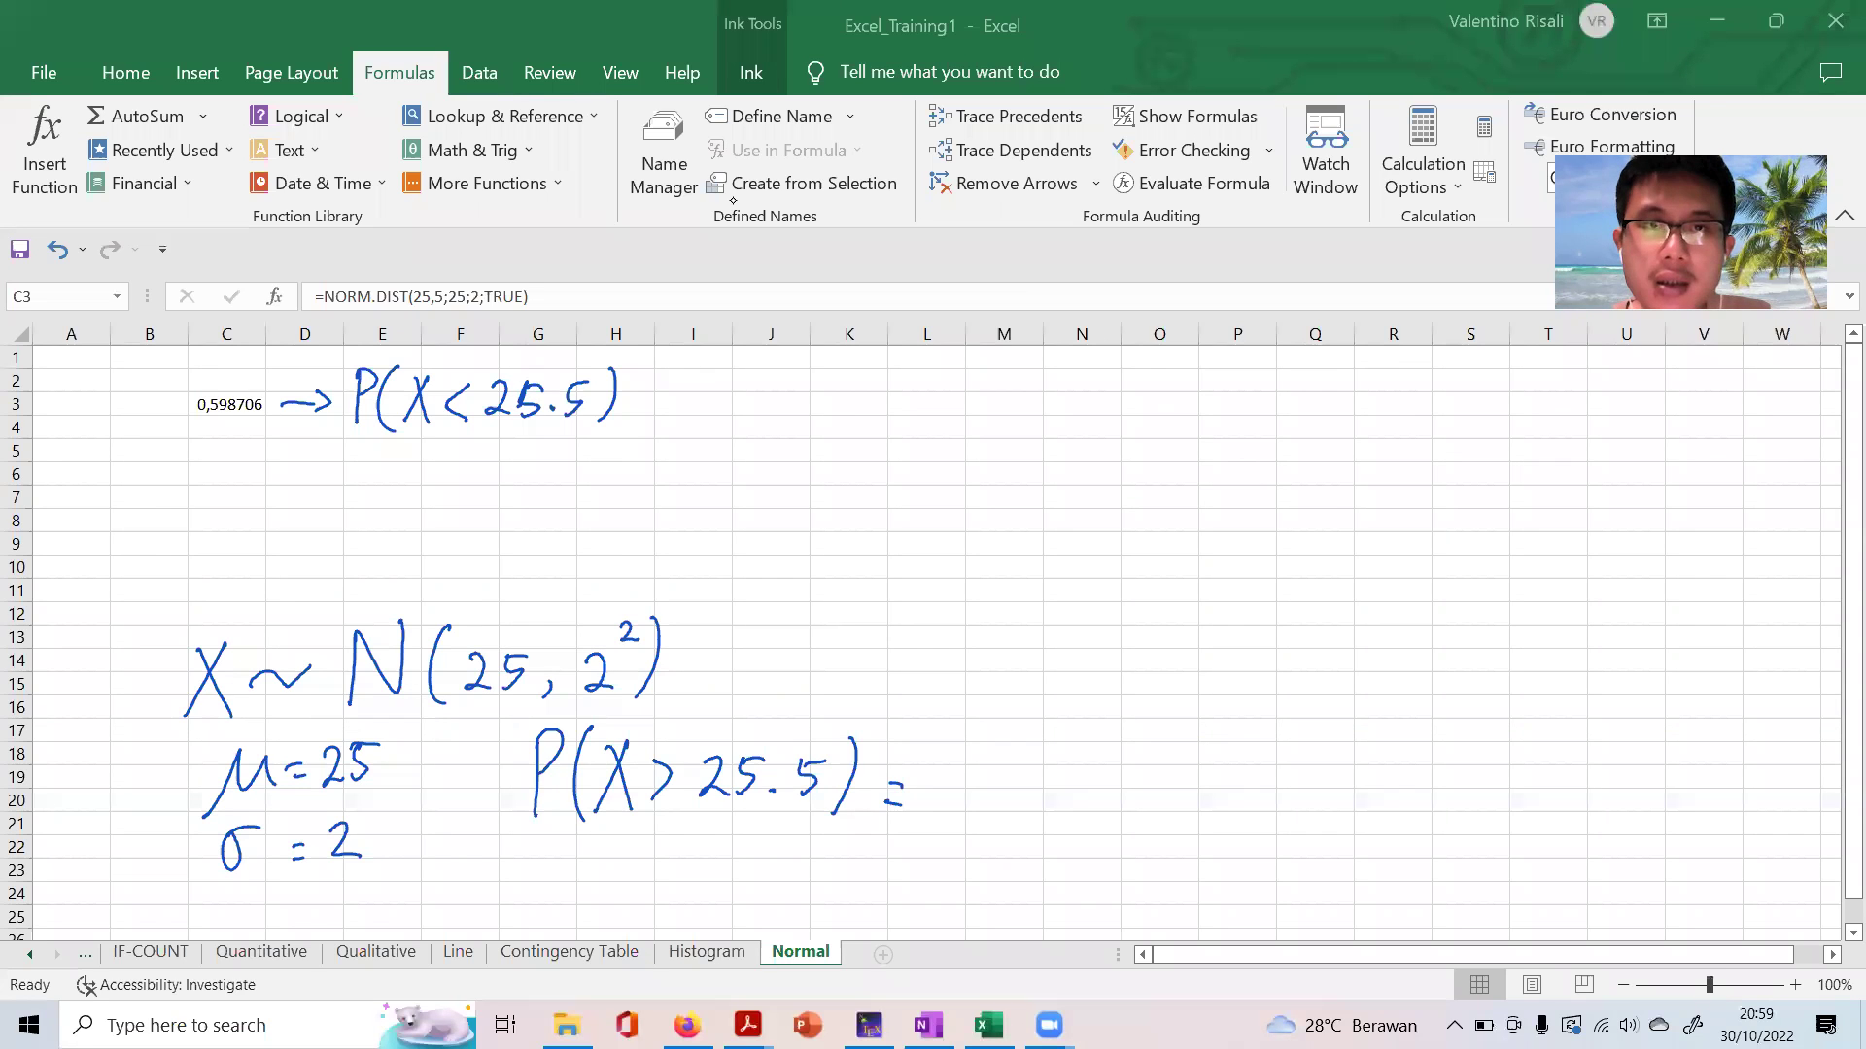
Draw a horizontal axis and a bell curve above it
{"action": "left_click_drag", "start_coordinate": [895, 585], "coordinate": [1459, 584]}
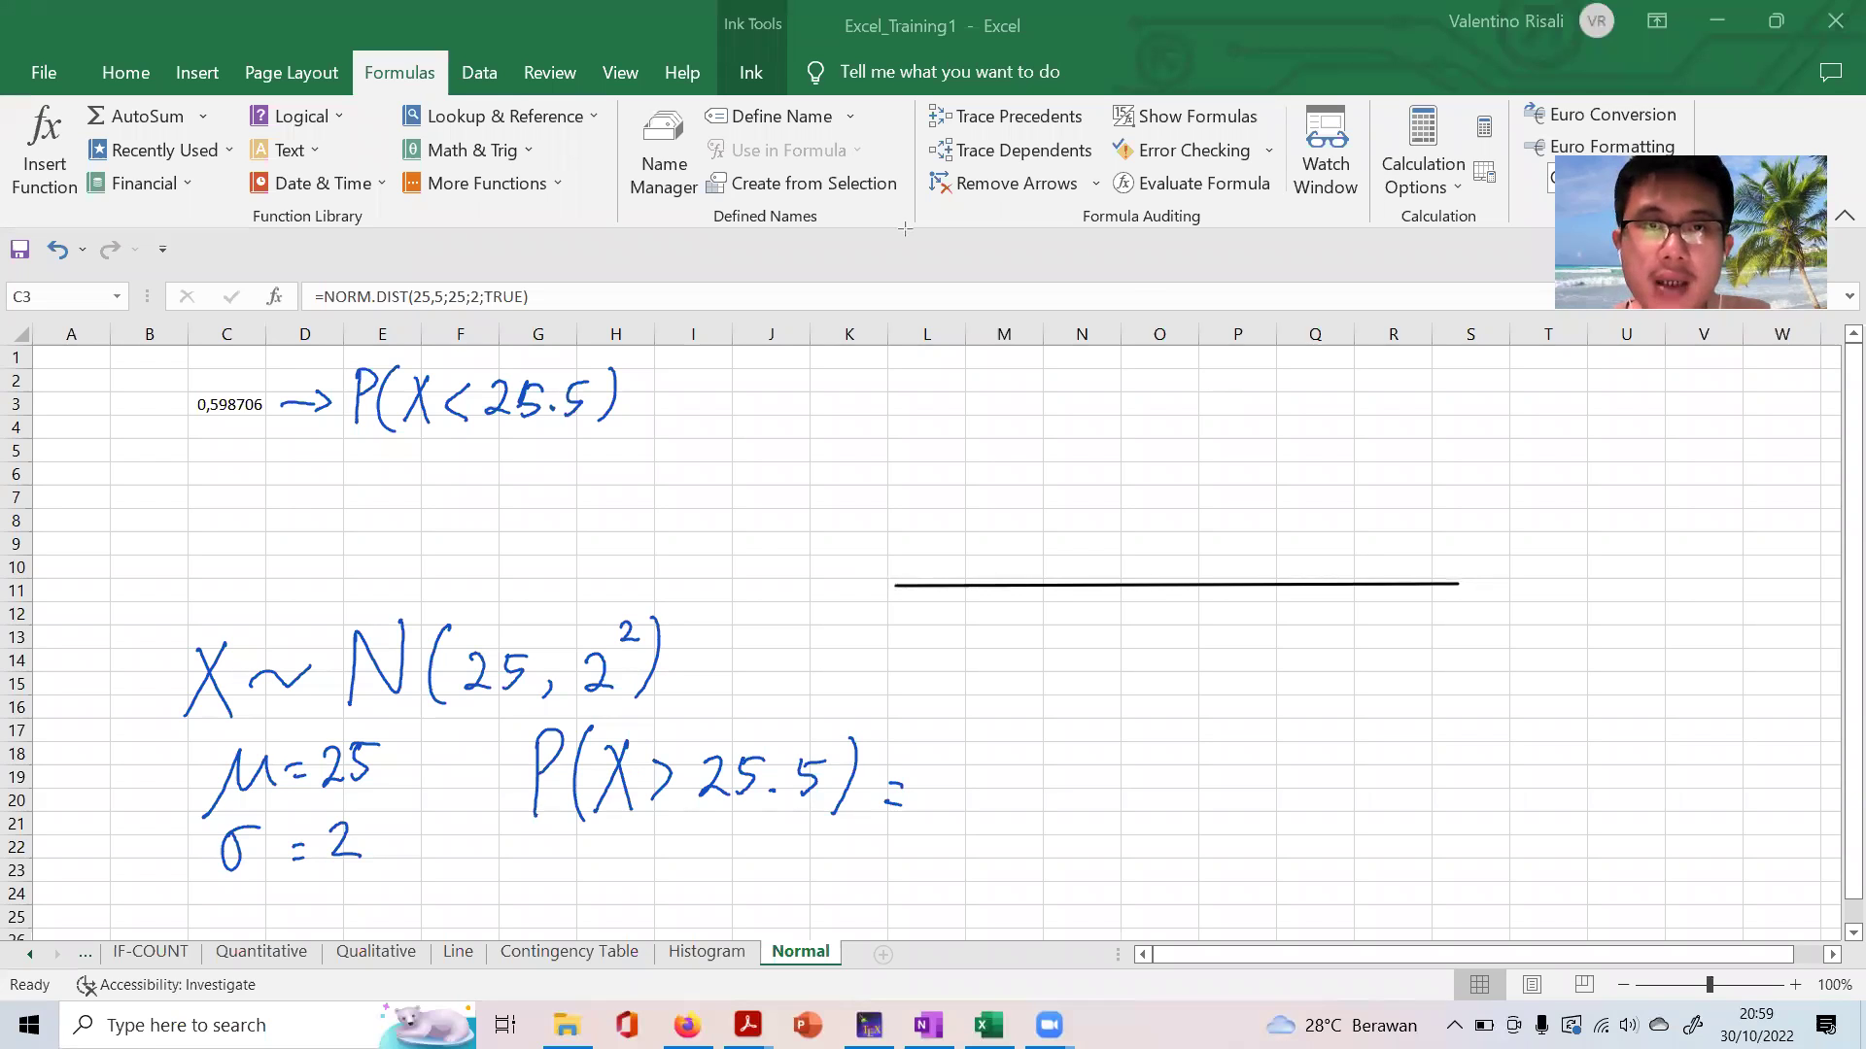
{"action": "mouse_move", "coordinate": [899, 560]}
{"action": "left_mouse_down"}
{"action": "mouse_move", "coordinate": [1242, 378]}
{"action": "mouse_move", "coordinate": [1312, 515]}
{"action": "mouse_move", "coordinate": [1441, 544]}
{"action": "left_mouse_up"}
{"action": "key", "text": "ctrl+z"}
{"action": "mouse_move", "coordinate": [906, 558]}
{"action": "left_mouse_down"}
{"action": "mouse_move", "coordinate": [1064, 379]}
{"action": "mouse_move", "coordinate": [1135, 252]}
{"action": "mouse_move", "coordinate": [1273, 449]}
{"action": "mouse_move", "coordinate": [1394, 540]}
{"action": "left_mouse_up"}
{"action": "key", "text": "ctrl+z"}
{"action": "mouse_move", "coordinate": [907, 559]}
{"action": "left_mouse_down"}
{"action": "mouse_move", "coordinate": [1054, 447]}
{"action": "mouse_move", "coordinate": [1122, 326]}
{"action": "mouse_move", "coordinate": [1275, 368]}
{"action": "mouse_move", "coordinate": [1318, 473]}
{"action": "mouse_move", "coordinate": [1477, 546]}
{"action": "left_mouse_up"}
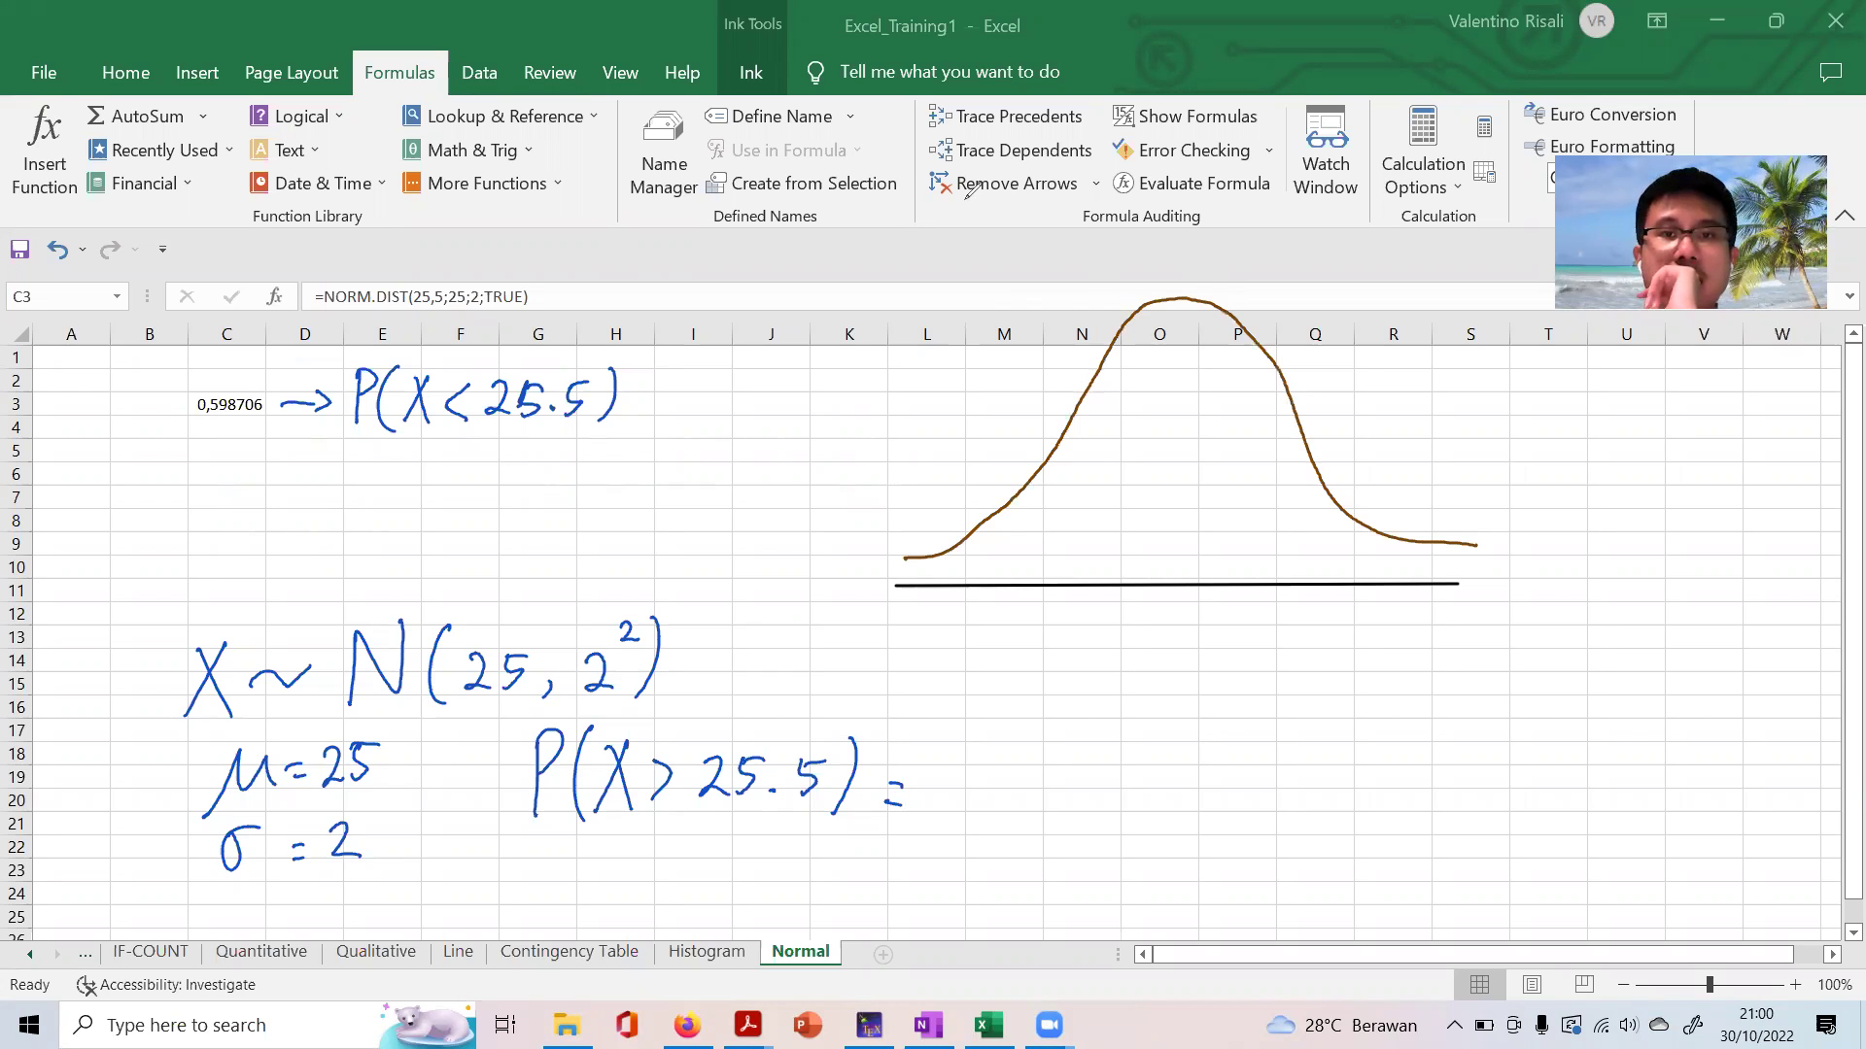
Draw a dashed centre line labelled 25 and an axis tick labelled 25.5
{"action": "left_click_drag", "start_coordinate": [1177, 298], "coordinate": [1179, 390]}
{"action": "left_click_drag", "start_coordinate": [1180, 413], "coordinate": [1180, 428]}
{"action": "left_click_drag", "start_coordinate": [1180, 449], "coordinate": [1185, 501]}
{"action": "left_click_drag", "start_coordinate": [1183, 510], "coordinate": [1178, 569]}
{"action": "mouse_move", "coordinate": [1179, 581]}
{"action": "left_mouse_down"}
{"action": "mouse_move", "coordinate": [1170, 651]}
{"action": "mouse_move", "coordinate": [1185, 658]}
{"action": "mouse_move", "coordinate": [1211, 623]}
{"action": "left_mouse_up"}
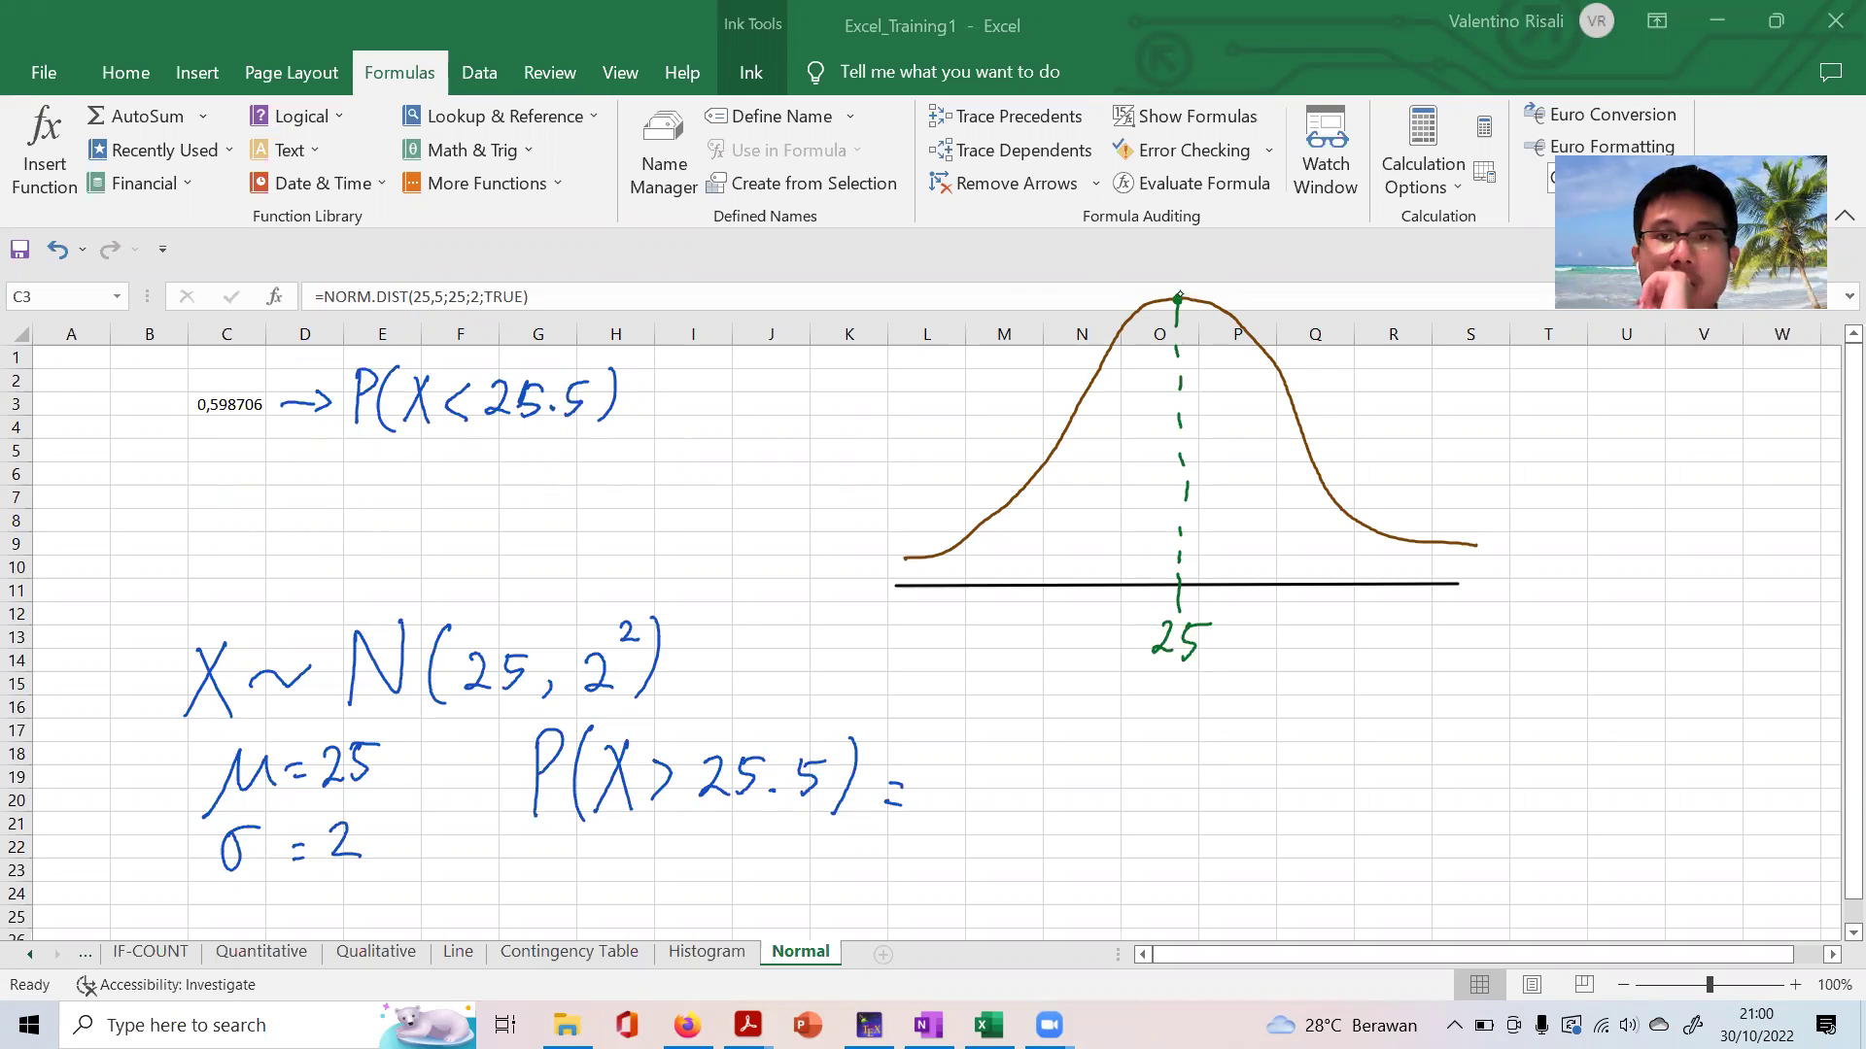
{"action": "mouse_move", "coordinate": [1286, 574]}
{"action": "left_mouse_down"}
{"action": "mouse_move", "coordinate": [1276, 651]}
{"action": "mouse_move", "coordinate": [1333, 656]}
{"action": "mouse_move", "coordinate": [1357, 625]}
{"action": "left_mouse_up"}
{"action": "left_click", "coordinate": [1313, 644]}
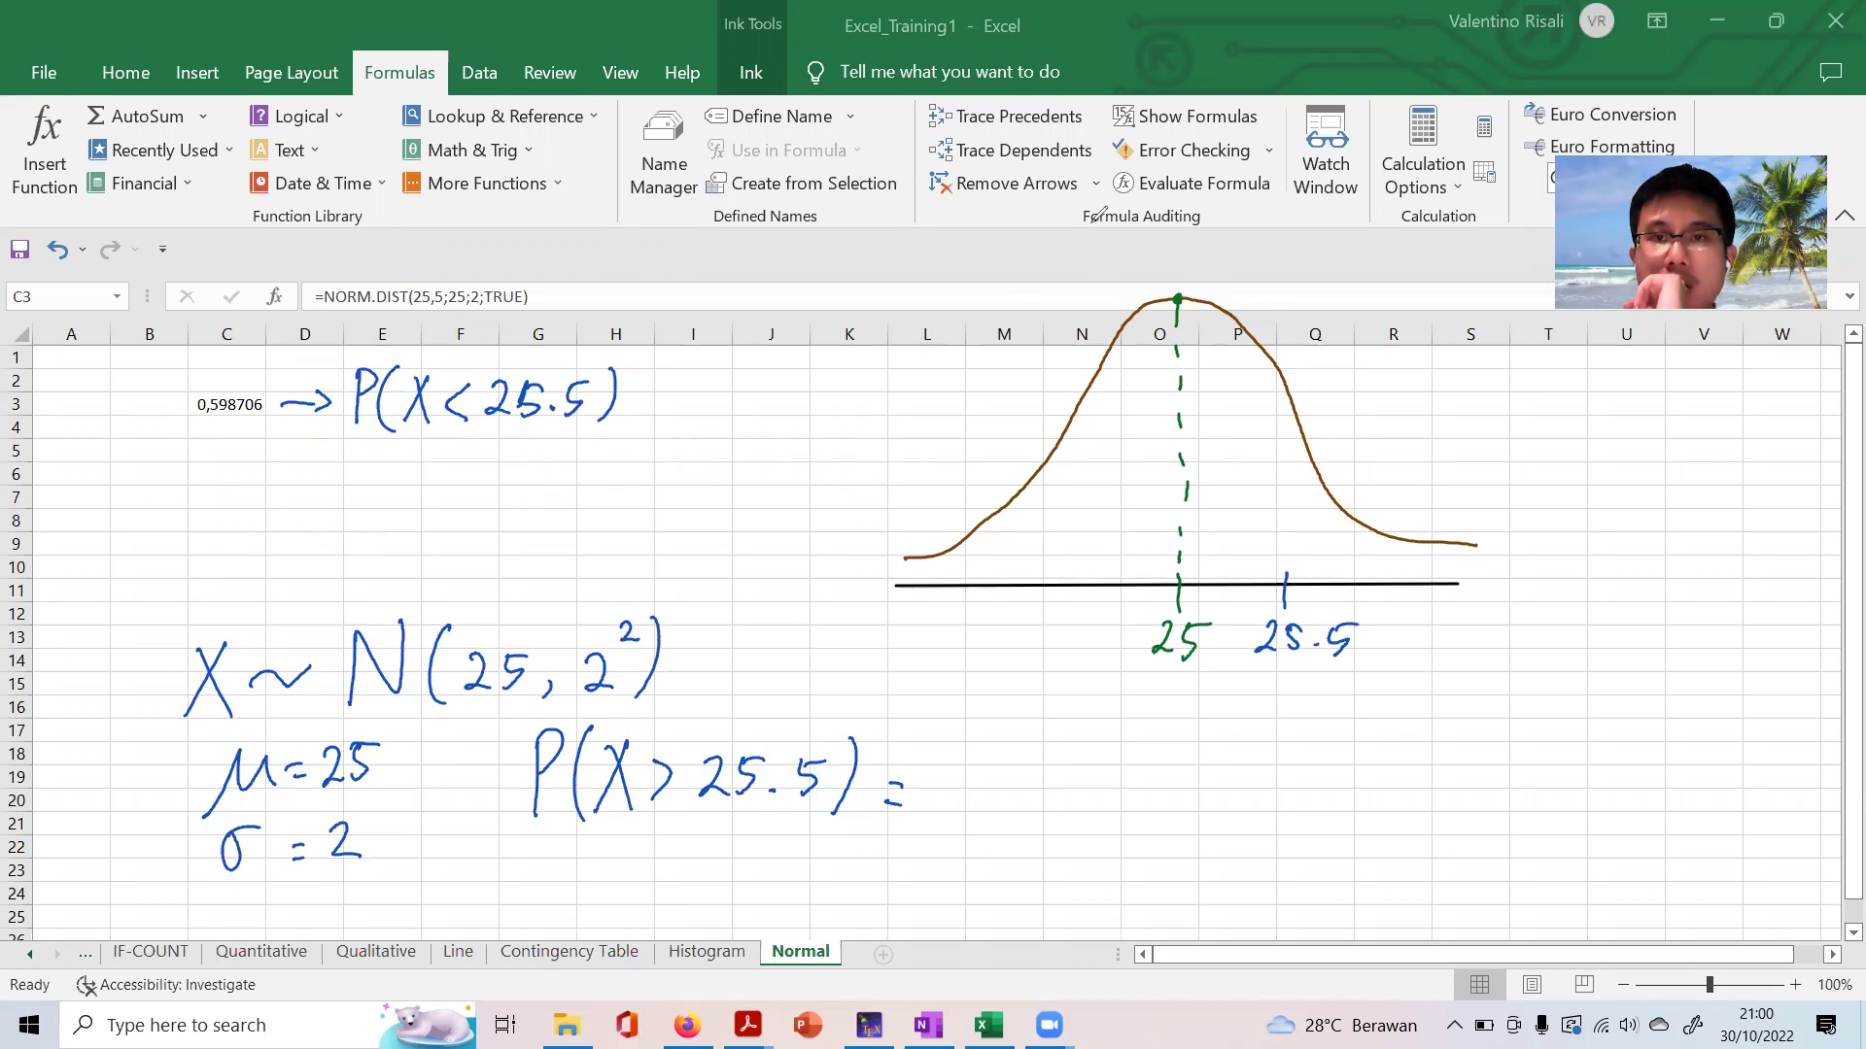
Draw a red dashed line at 25.5 and hatch the right tail orange
{"action": "left_click_drag", "start_coordinate": [1281, 377], "coordinate": [1280, 419]}
{"action": "left_click_drag", "start_coordinate": [1279, 442], "coordinate": [1278, 529]}
{"action": "left_click_drag", "start_coordinate": [1277, 540], "coordinate": [1275, 569]}
{"action": "mouse_move", "coordinate": [1305, 460]}
{"action": "left_mouse_down"}
{"action": "mouse_move", "coordinate": [1274, 504]}
{"action": "mouse_move", "coordinate": [1302, 566]}
{"action": "left_mouse_up"}
{"action": "mouse_move", "coordinate": [1360, 527]}
{"action": "left_mouse_down"}
{"action": "mouse_move", "coordinate": [1320, 575]}
{"action": "mouse_move", "coordinate": [1399, 577]}
{"action": "left_mouse_up"}
{"action": "left_click_drag", "start_coordinate": [1453, 557], "coordinate": [1430, 575]}
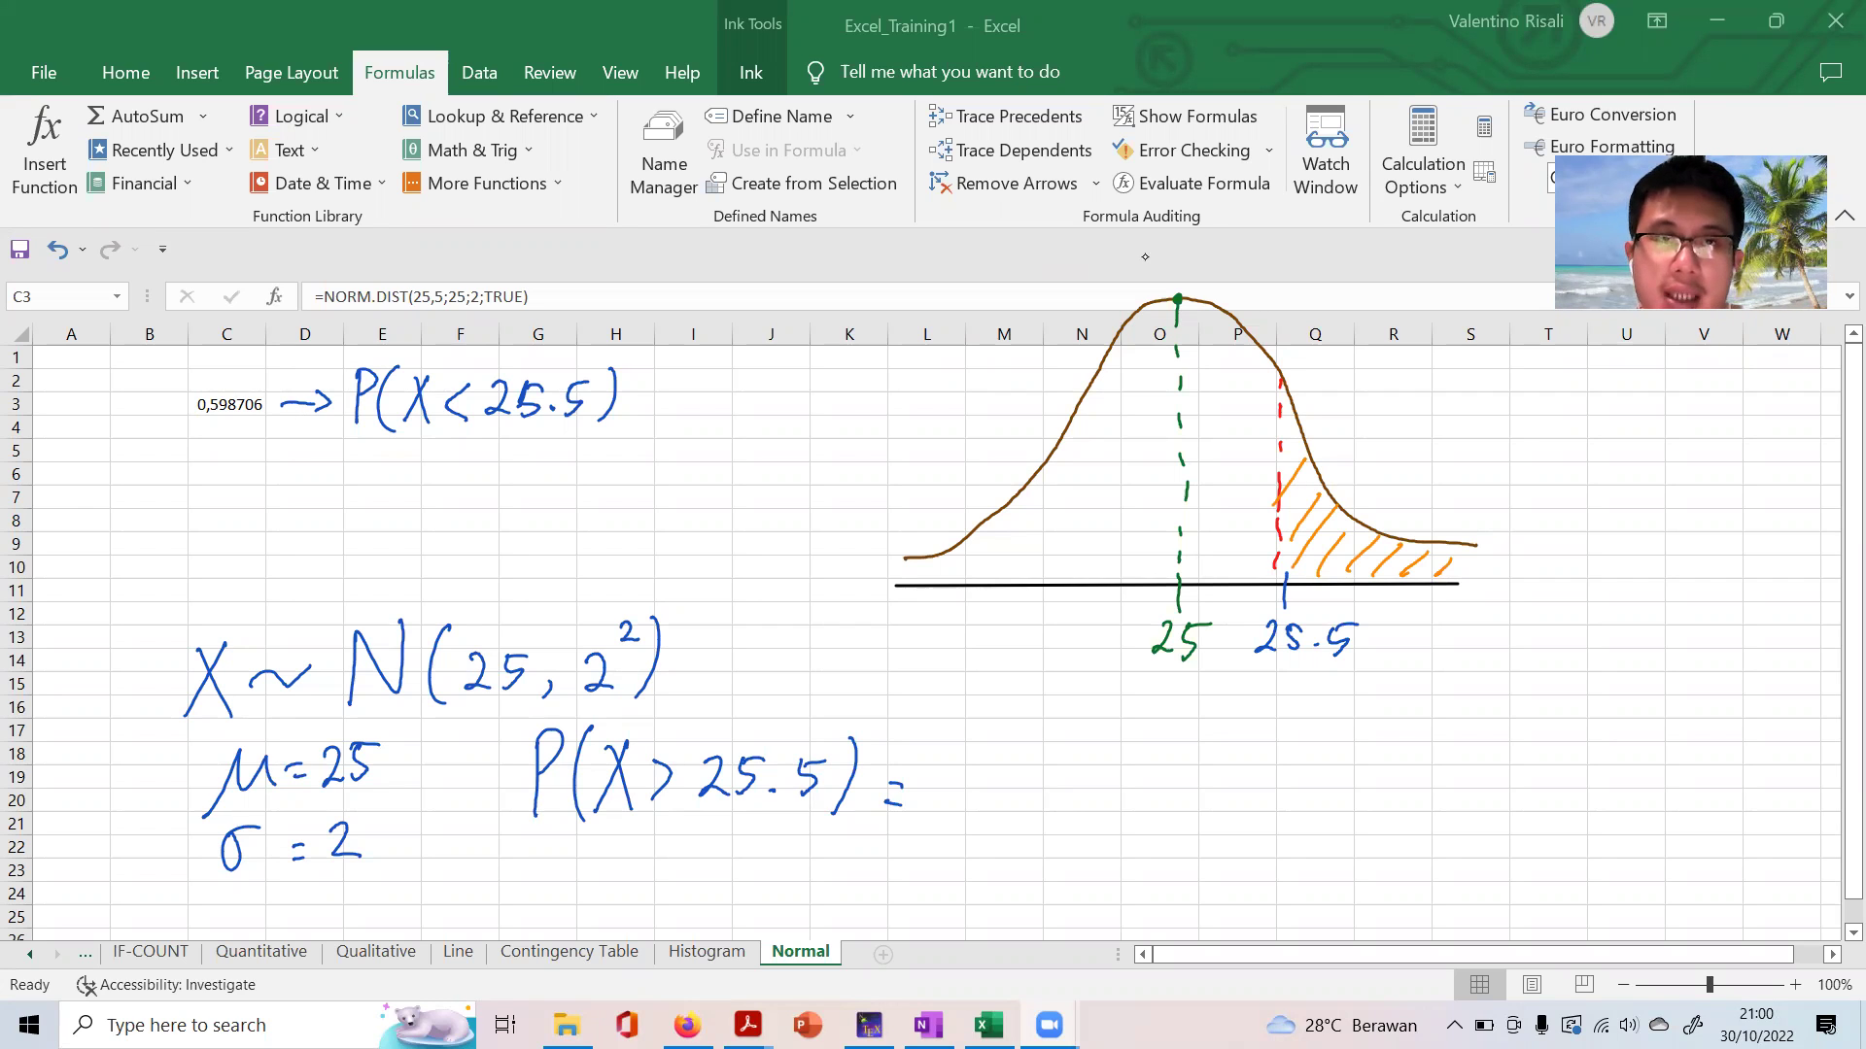
Hatch the area left of 25.5 green and arrow it from P(X<25.5)
{"action": "left_click_drag", "start_coordinate": [916, 559], "coordinate": [918, 583]}
{"action": "left_click_drag", "start_coordinate": [931, 561], "coordinate": [950, 581]}
{"action": "left_click_drag", "start_coordinate": [964, 549], "coordinate": [985, 586]}
{"action": "left_click_drag", "start_coordinate": [1000, 517], "coordinate": [1017, 581]}
{"action": "mouse_move", "coordinate": [1053, 464]}
{"action": "left_mouse_down"}
{"action": "mouse_move", "coordinate": [1076, 573]}
{"action": "mouse_move", "coordinate": [1115, 571]}
{"action": "left_mouse_up"}
{"action": "mouse_move", "coordinate": [1142, 359]}
{"action": "left_mouse_down"}
{"action": "mouse_move", "coordinate": [1152, 570]}
{"action": "mouse_move", "coordinate": [1193, 559]}
{"action": "left_mouse_up"}
{"action": "left_click_drag", "start_coordinate": [1197, 355], "coordinate": [1232, 586]}
{"action": "left_click_drag", "start_coordinate": [1254, 375], "coordinate": [1258, 525]}
{"action": "left_click_drag", "start_coordinate": [1271, 420], "coordinate": [1268, 501]}
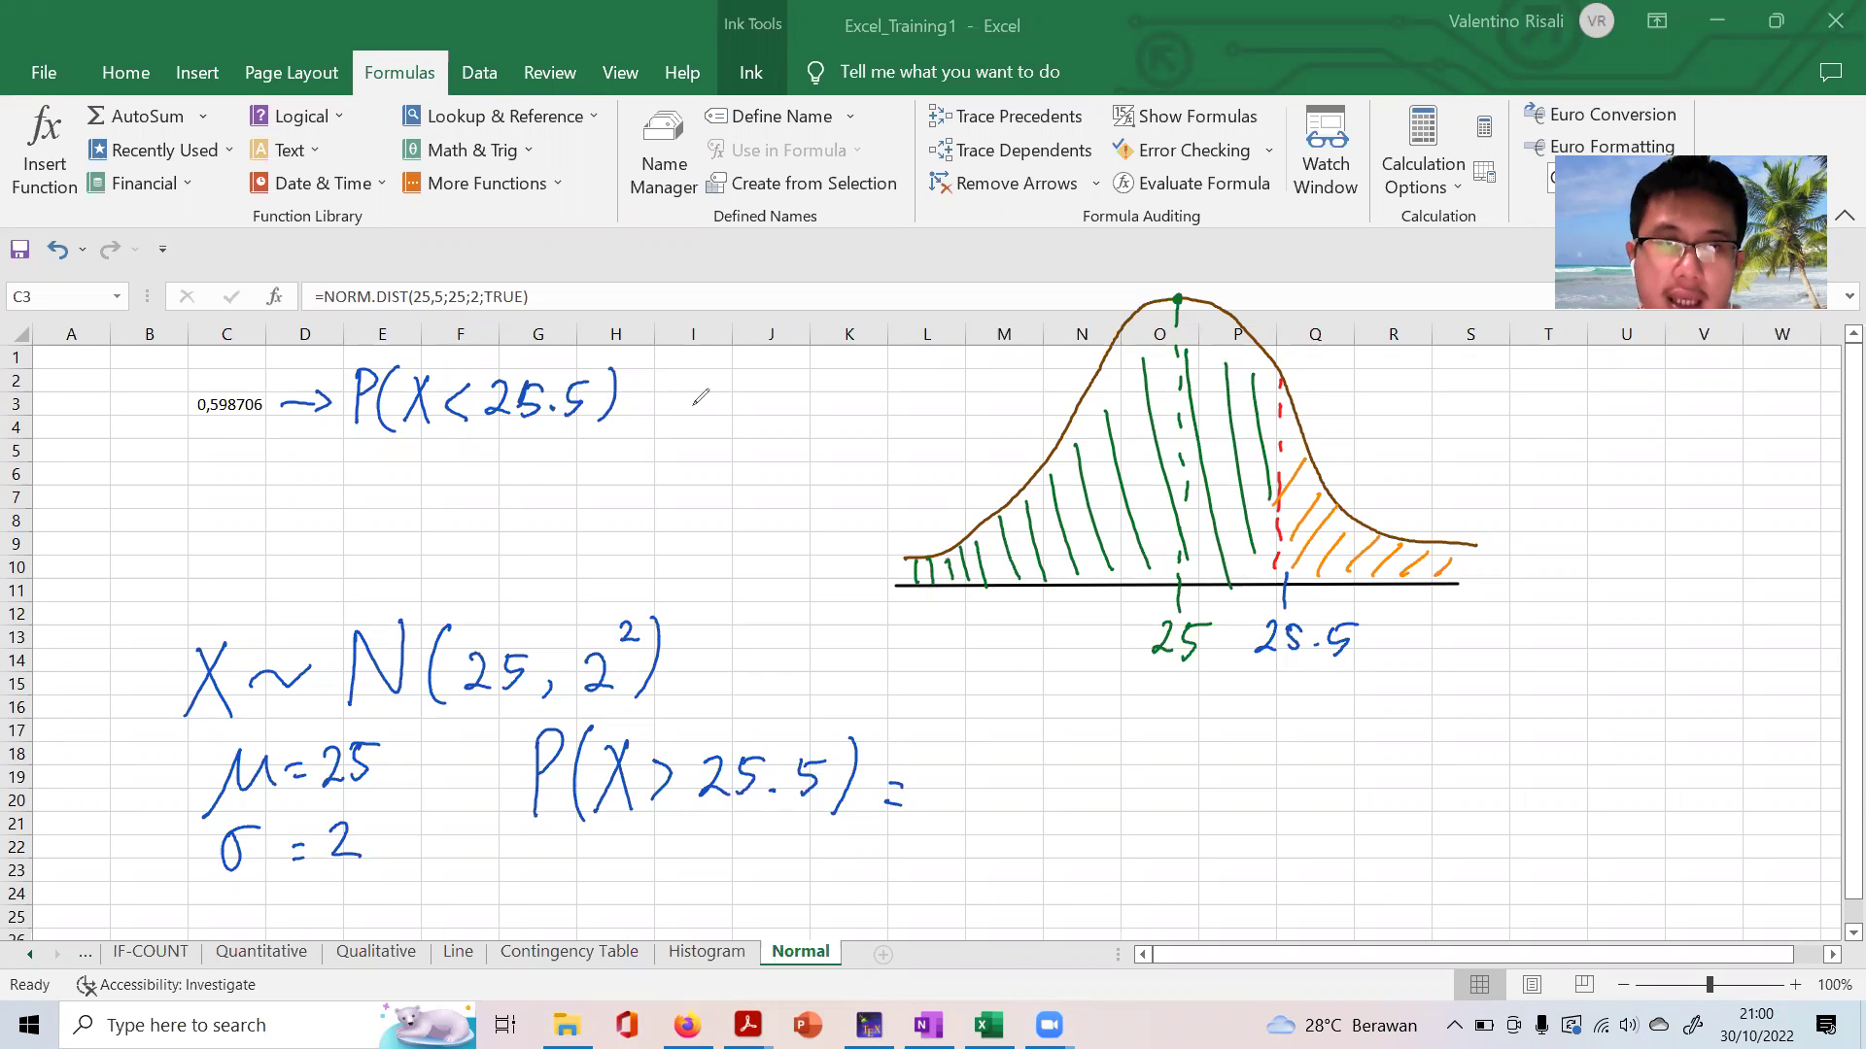
{"action": "mouse_move", "coordinate": [637, 388]}
{"action": "left_mouse_down"}
{"action": "mouse_move", "coordinate": [1011, 420]}
{"action": "mouse_move", "coordinate": [1098, 449]}
{"action": "left_mouse_up"}
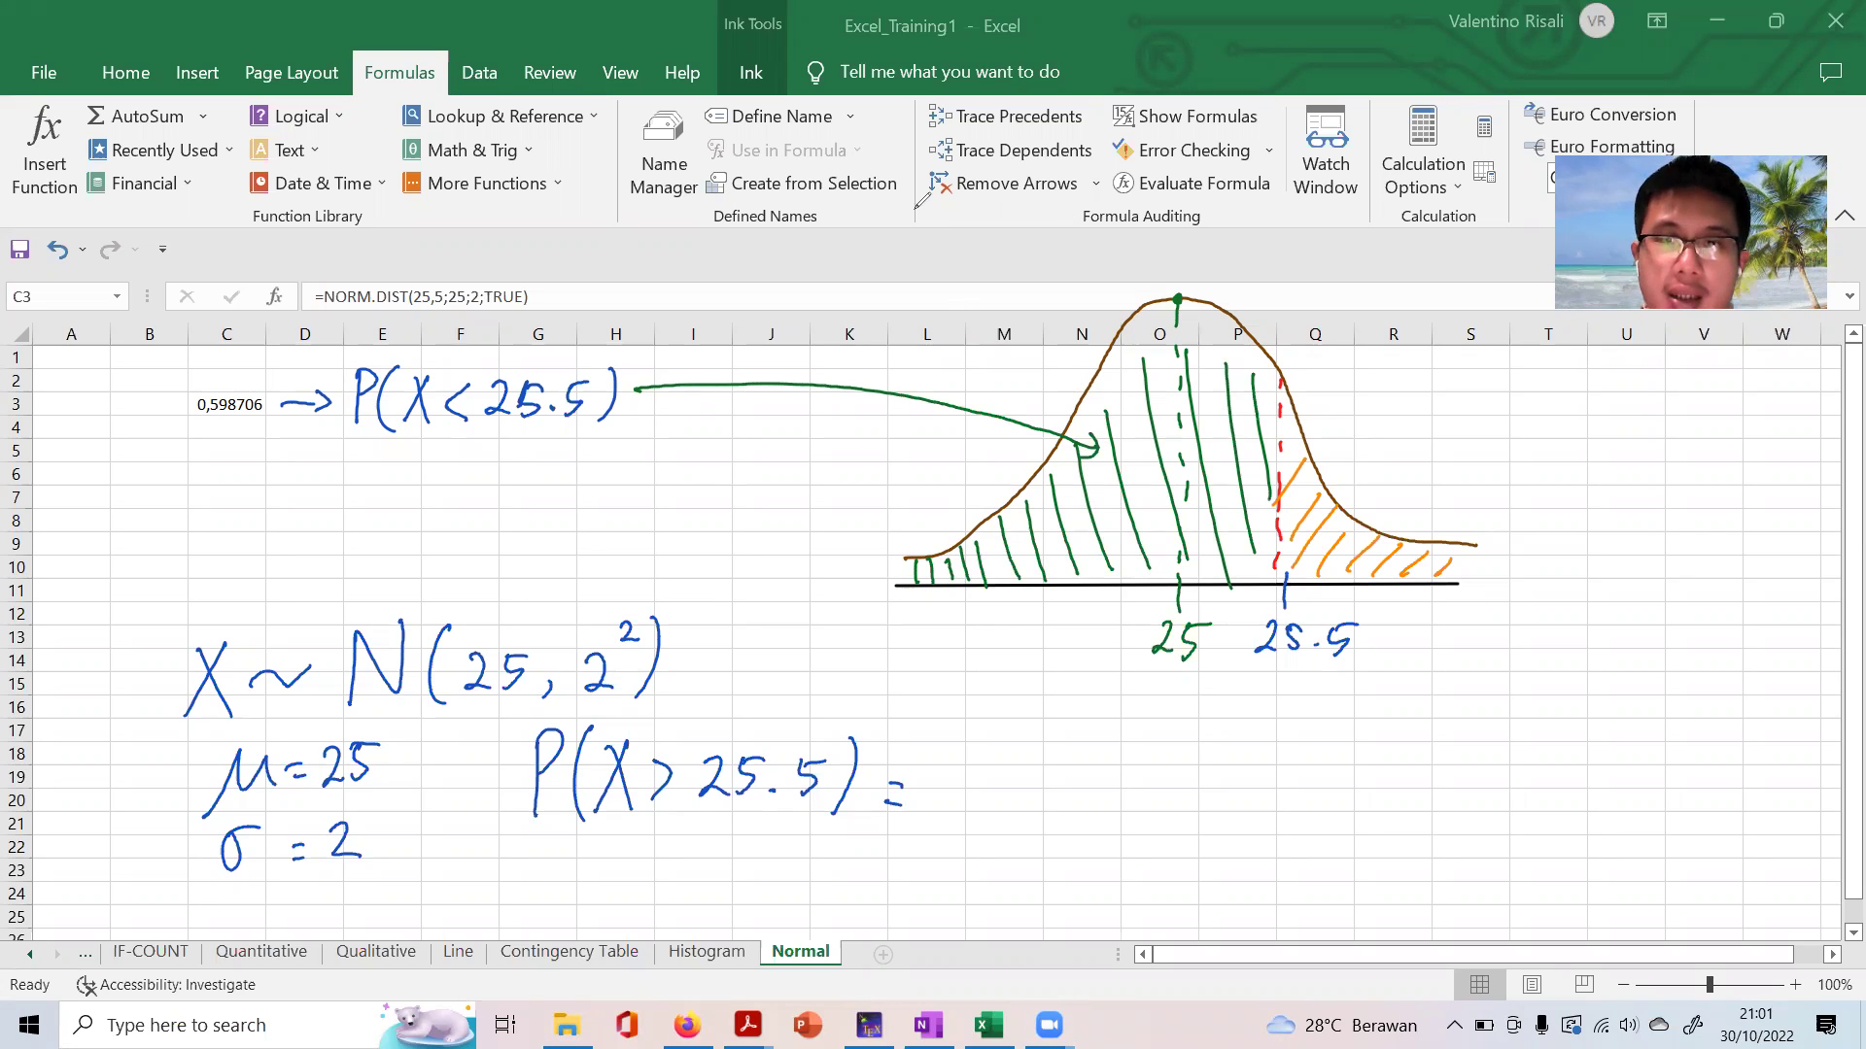
Ink '1 − 0,598706' after P(X>25.5) =
{"action": "left_click_drag", "start_coordinate": [947, 766], "coordinate": [951, 812]}
{"action": "mouse_move", "coordinate": [970, 783]}
{"action": "left_mouse_down"}
{"action": "mouse_move", "coordinate": [1057, 767]}
{"action": "mouse_move", "coordinate": [1076, 797]}
{"action": "mouse_move", "coordinate": [1139, 807]}
{"action": "left_mouse_up"}
{"action": "left_click_drag", "start_coordinate": [1187, 748], "coordinate": [1178, 746]}
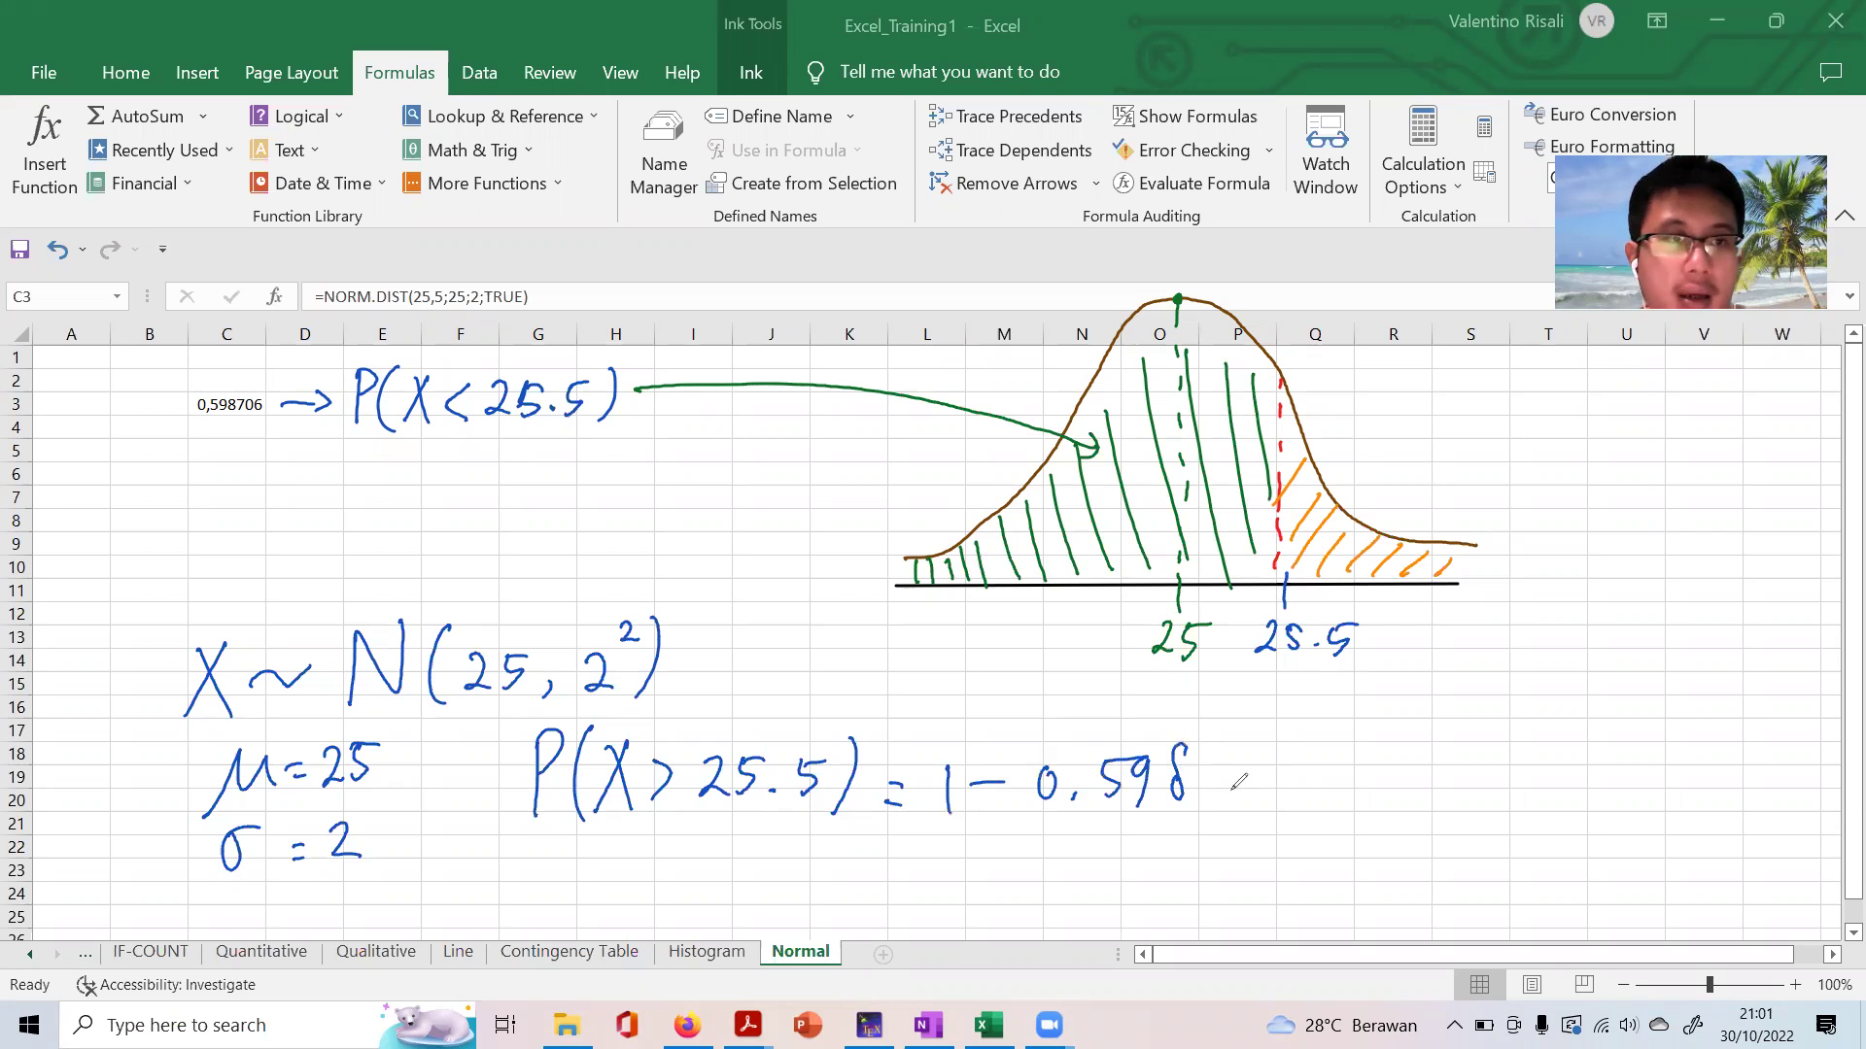
{"action": "mouse_move", "coordinate": [1215, 750]}
{"action": "left_mouse_down"}
{"action": "mouse_move", "coordinate": [1232, 748]}
{"action": "mouse_move", "coordinate": [1221, 808]}
{"action": "mouse_move", "coordinate": [1263, 761]}
{"action": "mouse_move", "coordinate": [1292, 776]}
{"action": "left_mouse_up"}
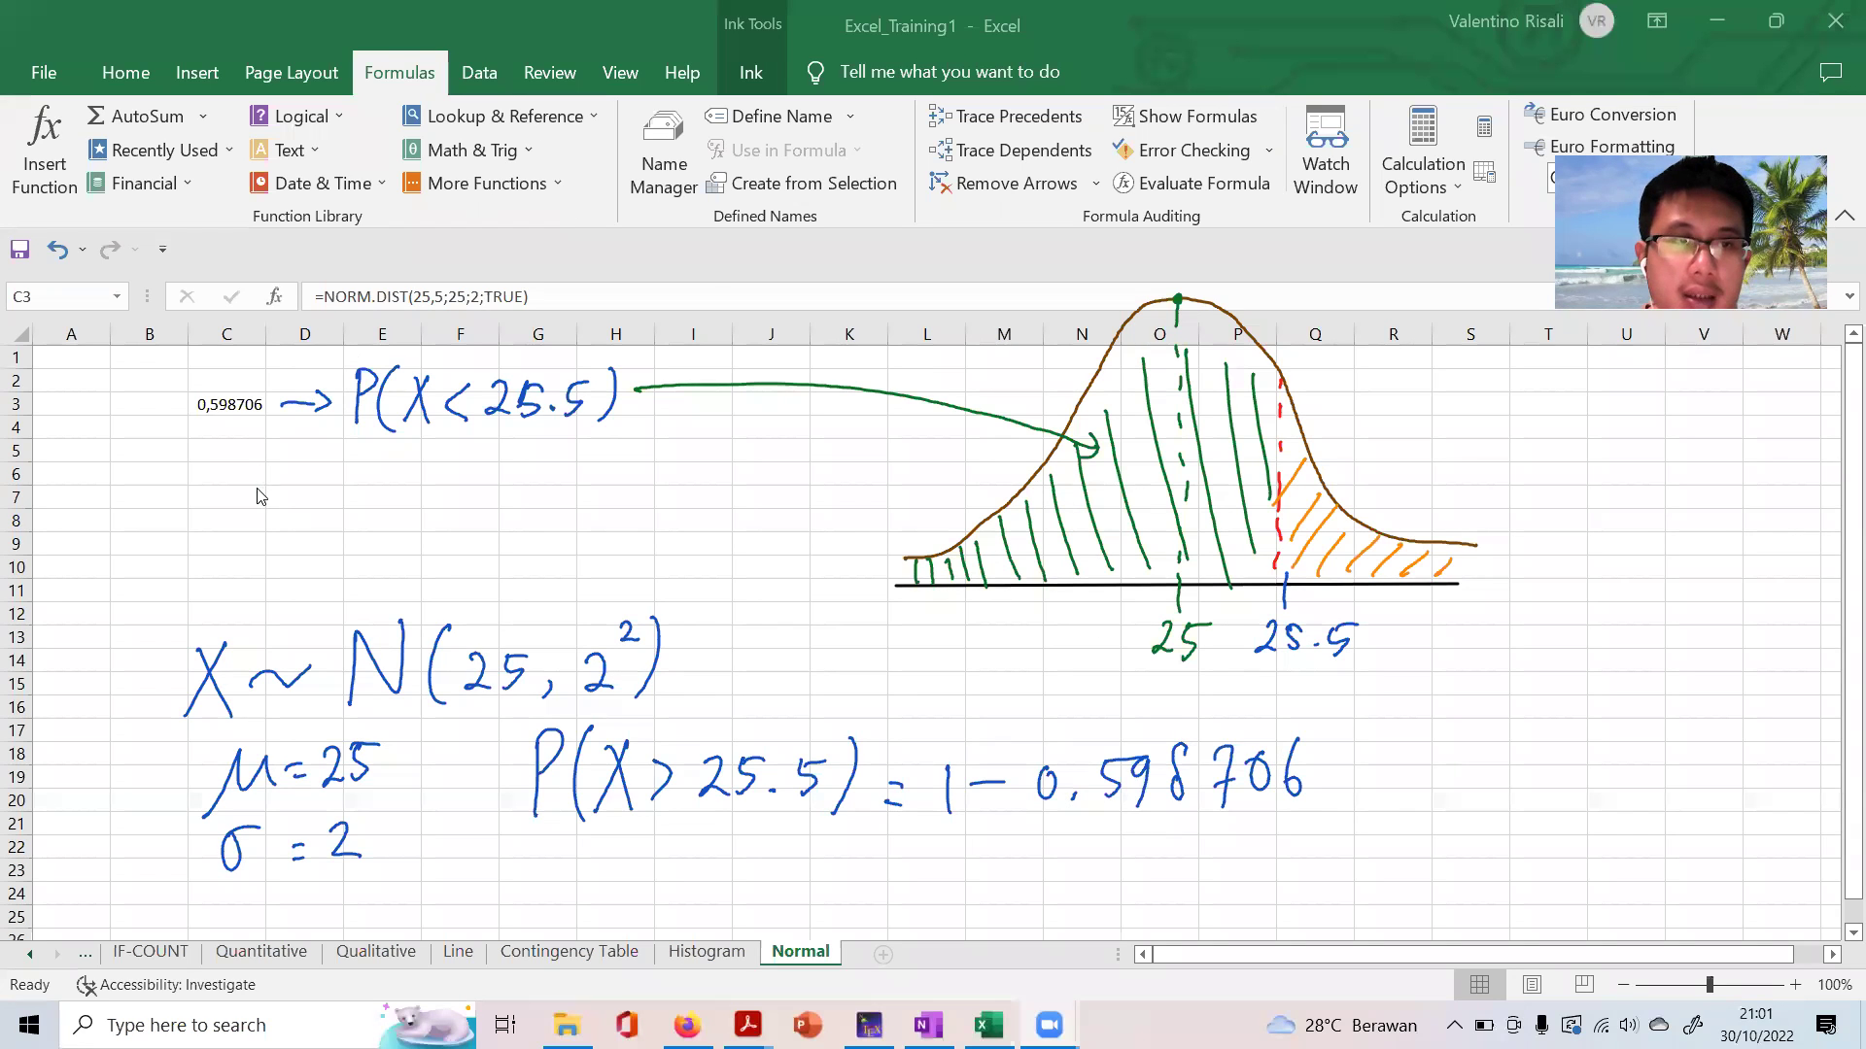
Enter =1-C3 in C5 to get 0,401294, then bring up the standard normal table PDF
{"action": "left_click", "coordinate": [218, 452]}
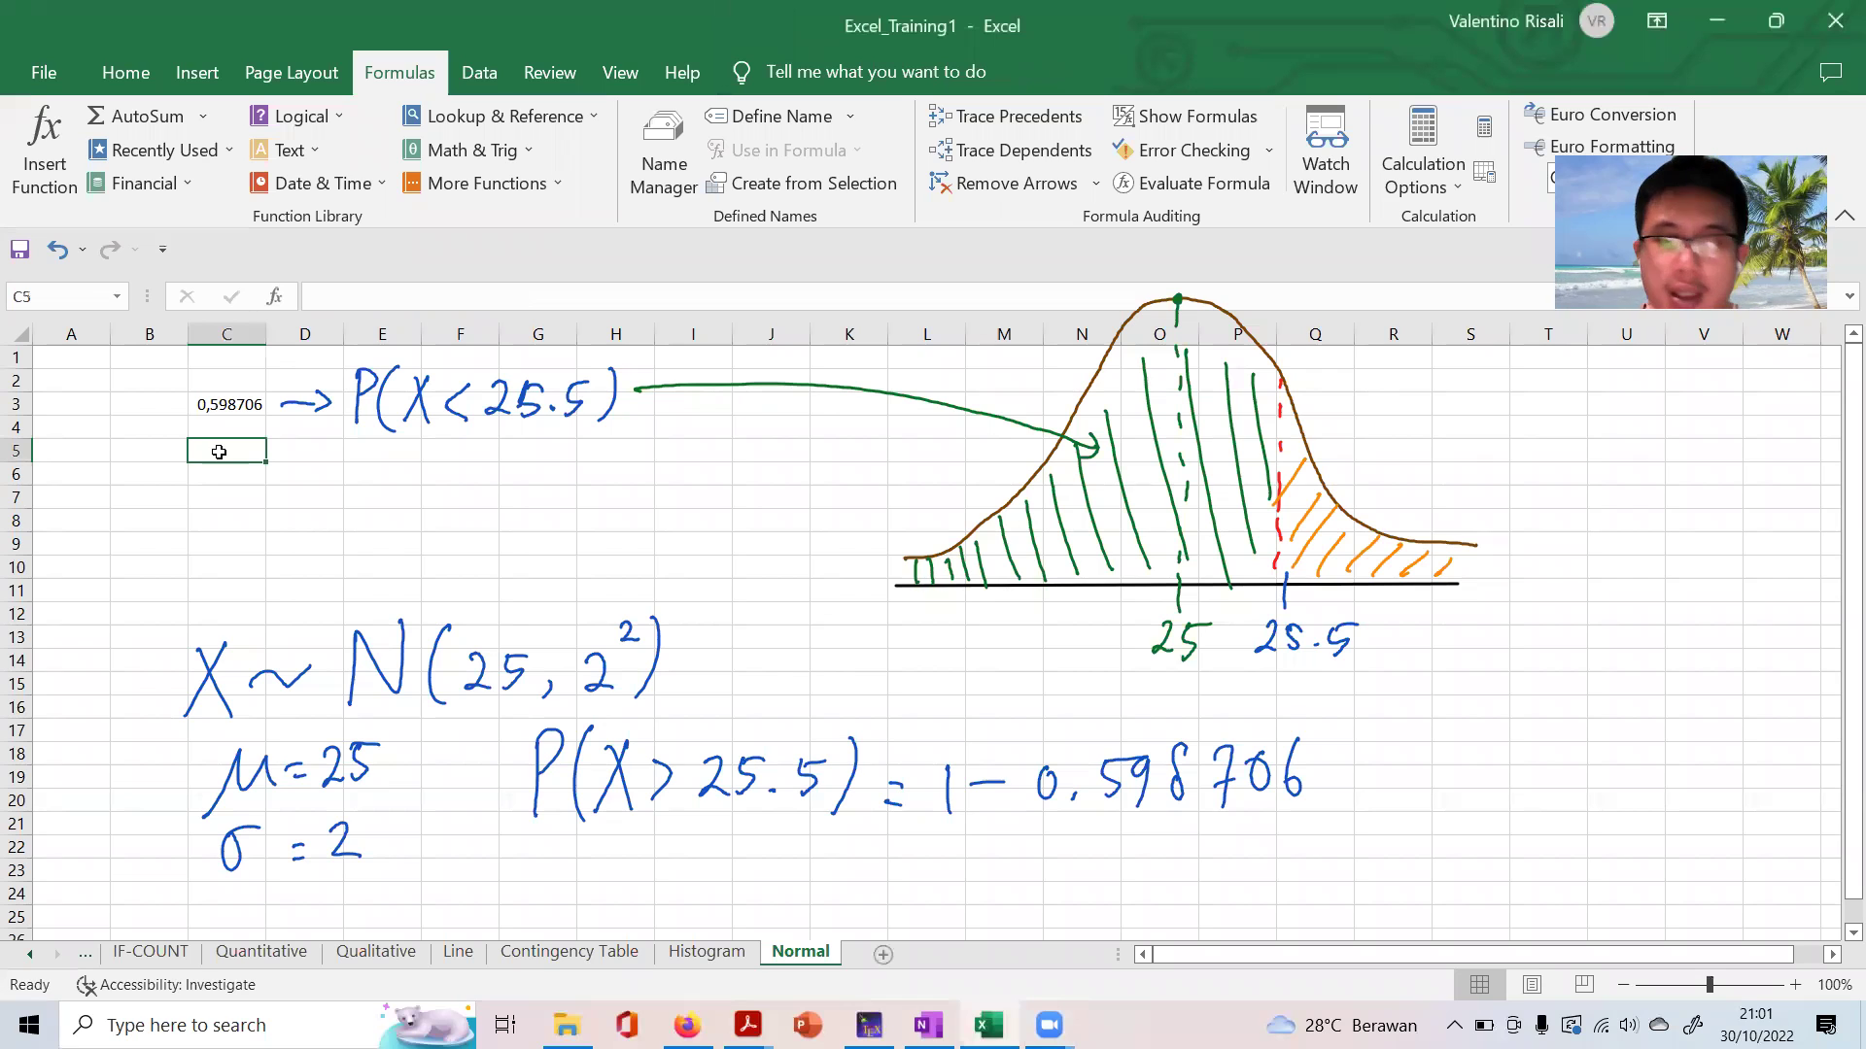
{"action": "type", "text": "=1-"}
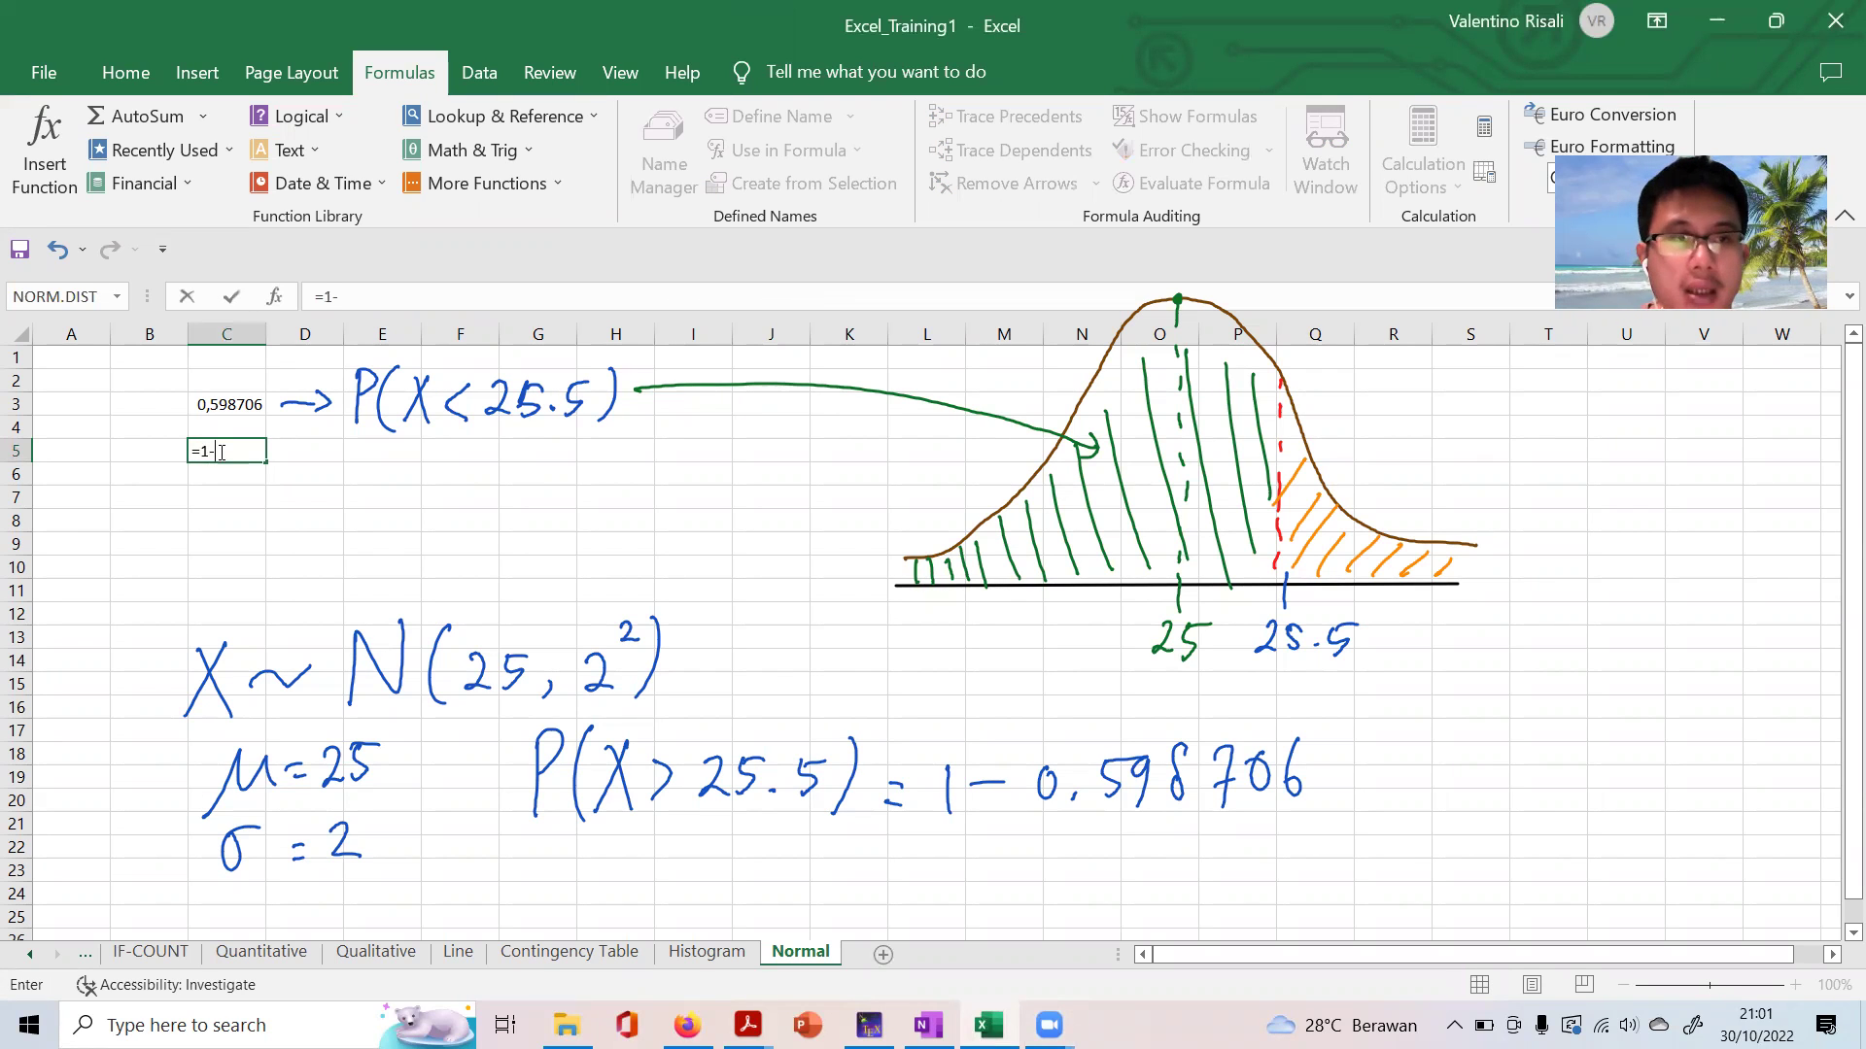
{"action": "left_click", "coordinate": [211, 404]}
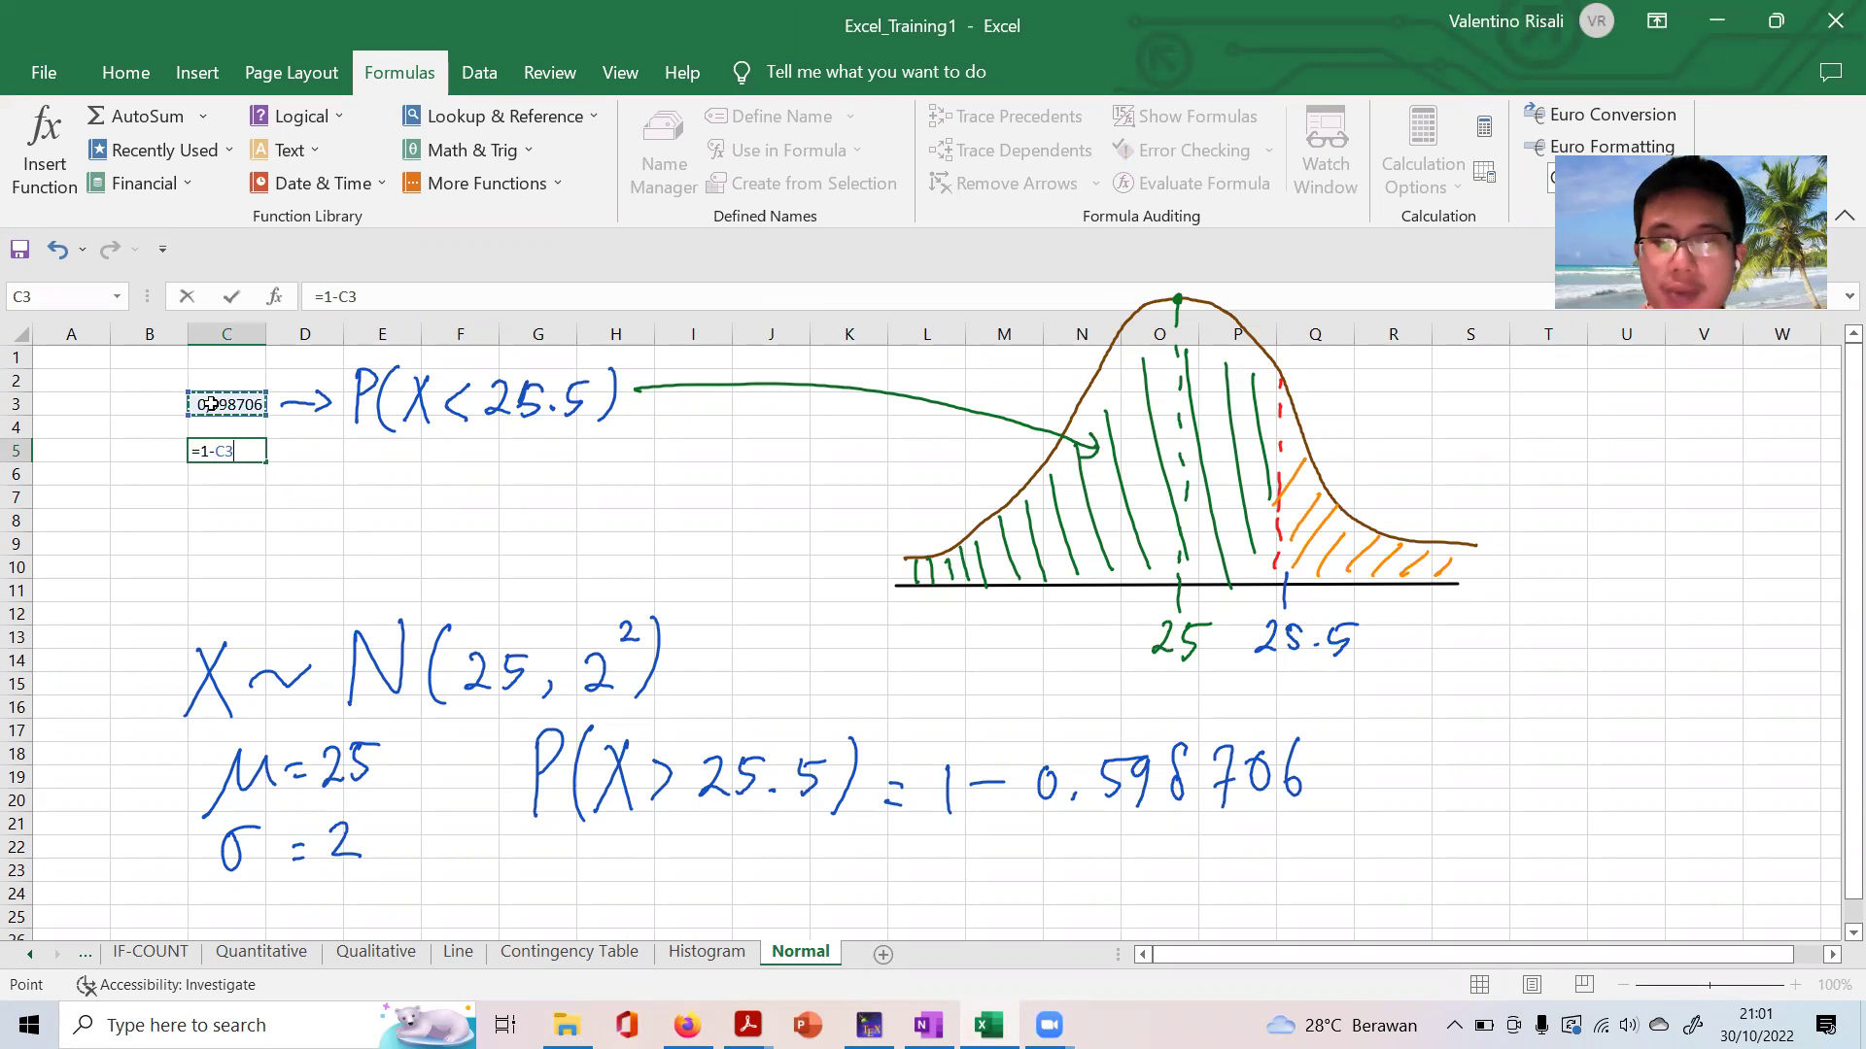
{"action": "key", "text": "Return"}
{"action": "key", "text": "Up"}
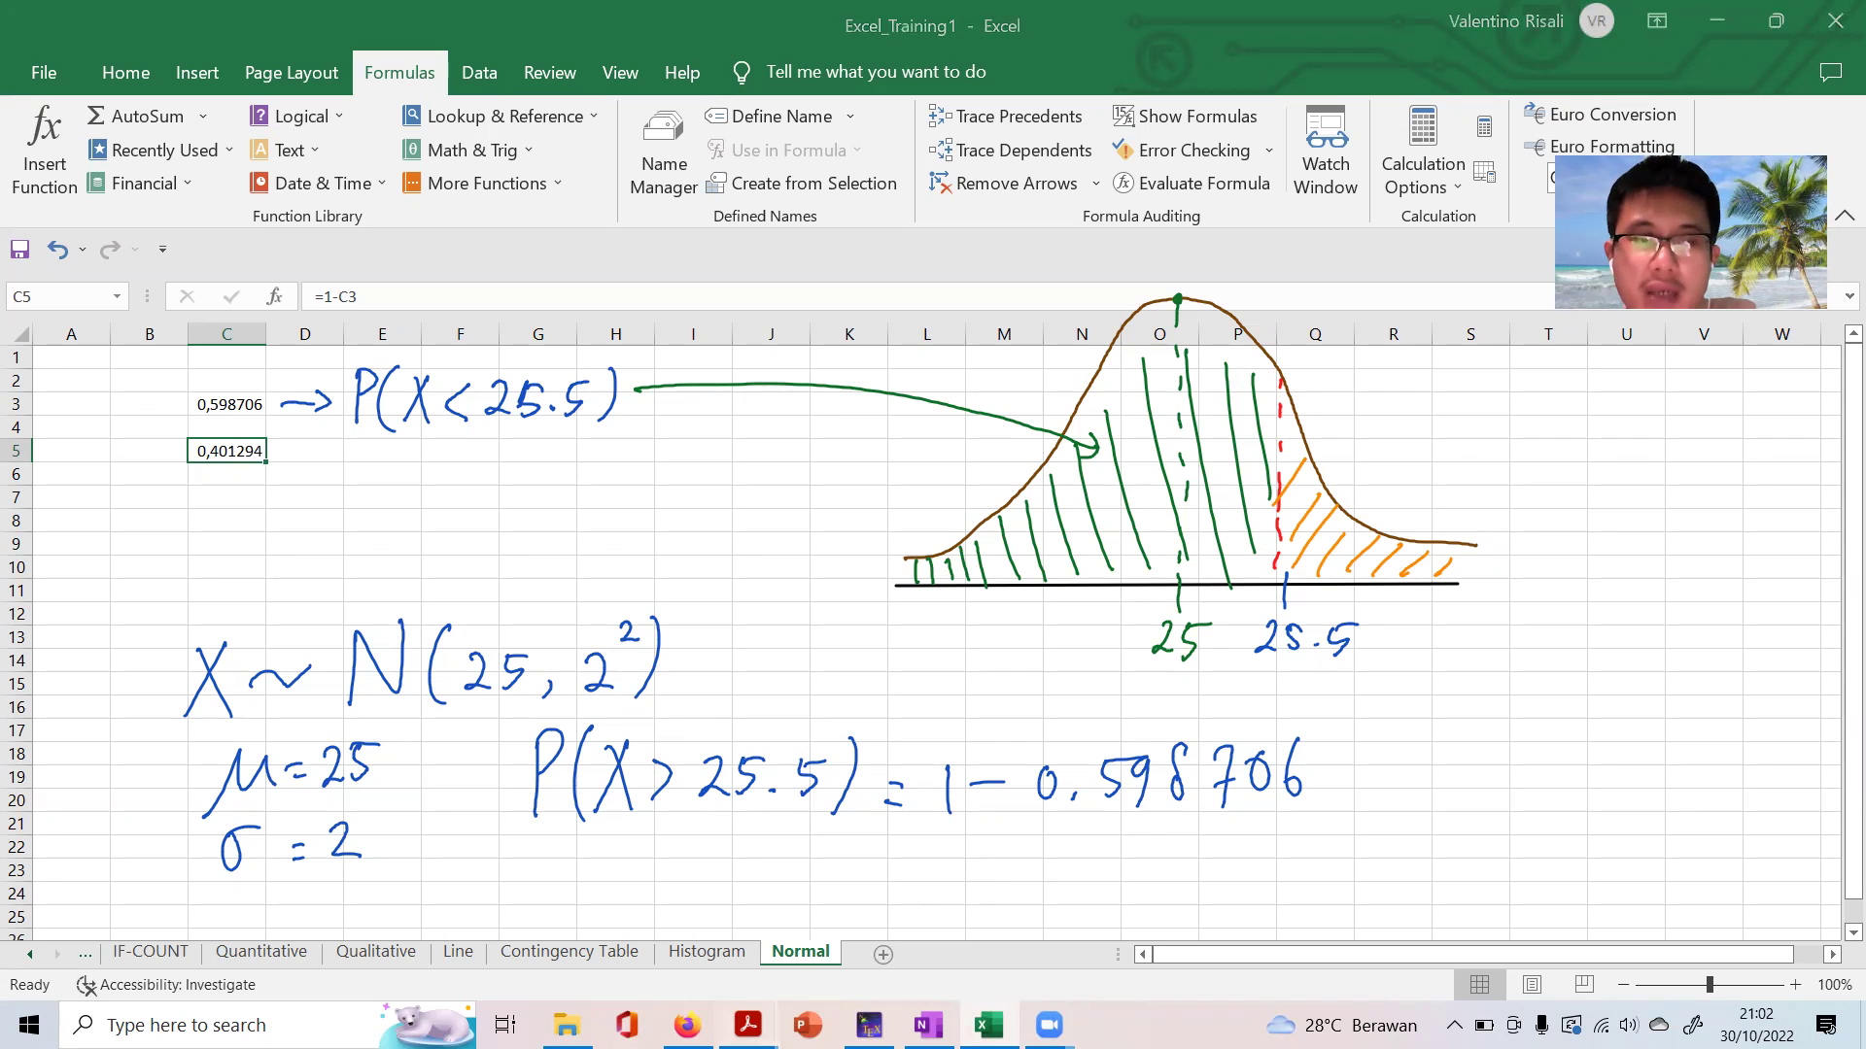
{"action": "mouse_move", "coordinate": [746, 1025]}
{"action": "left_click", "coordinate": [1069, 933]}
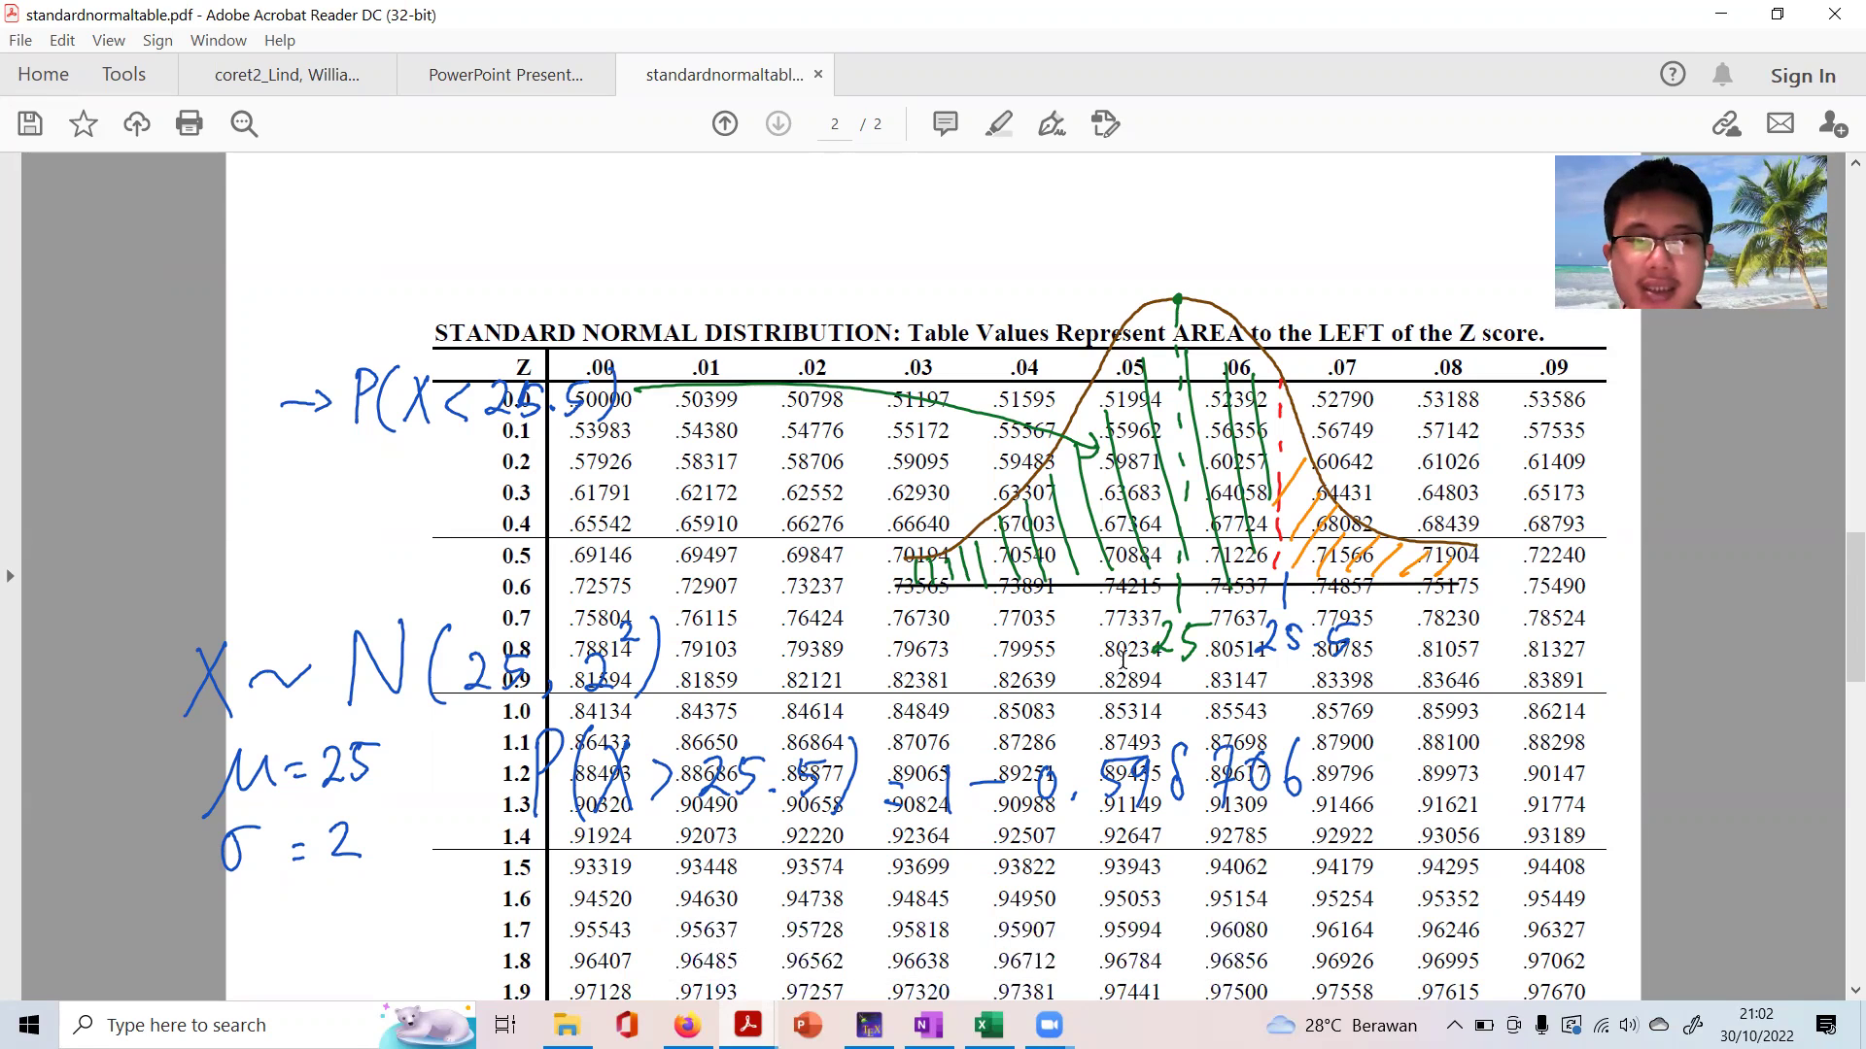
Compare the coret2_Lind z table with standardnormaltable, then return to Excel
{"action": "left_click", "coordinate": [280, 80]}
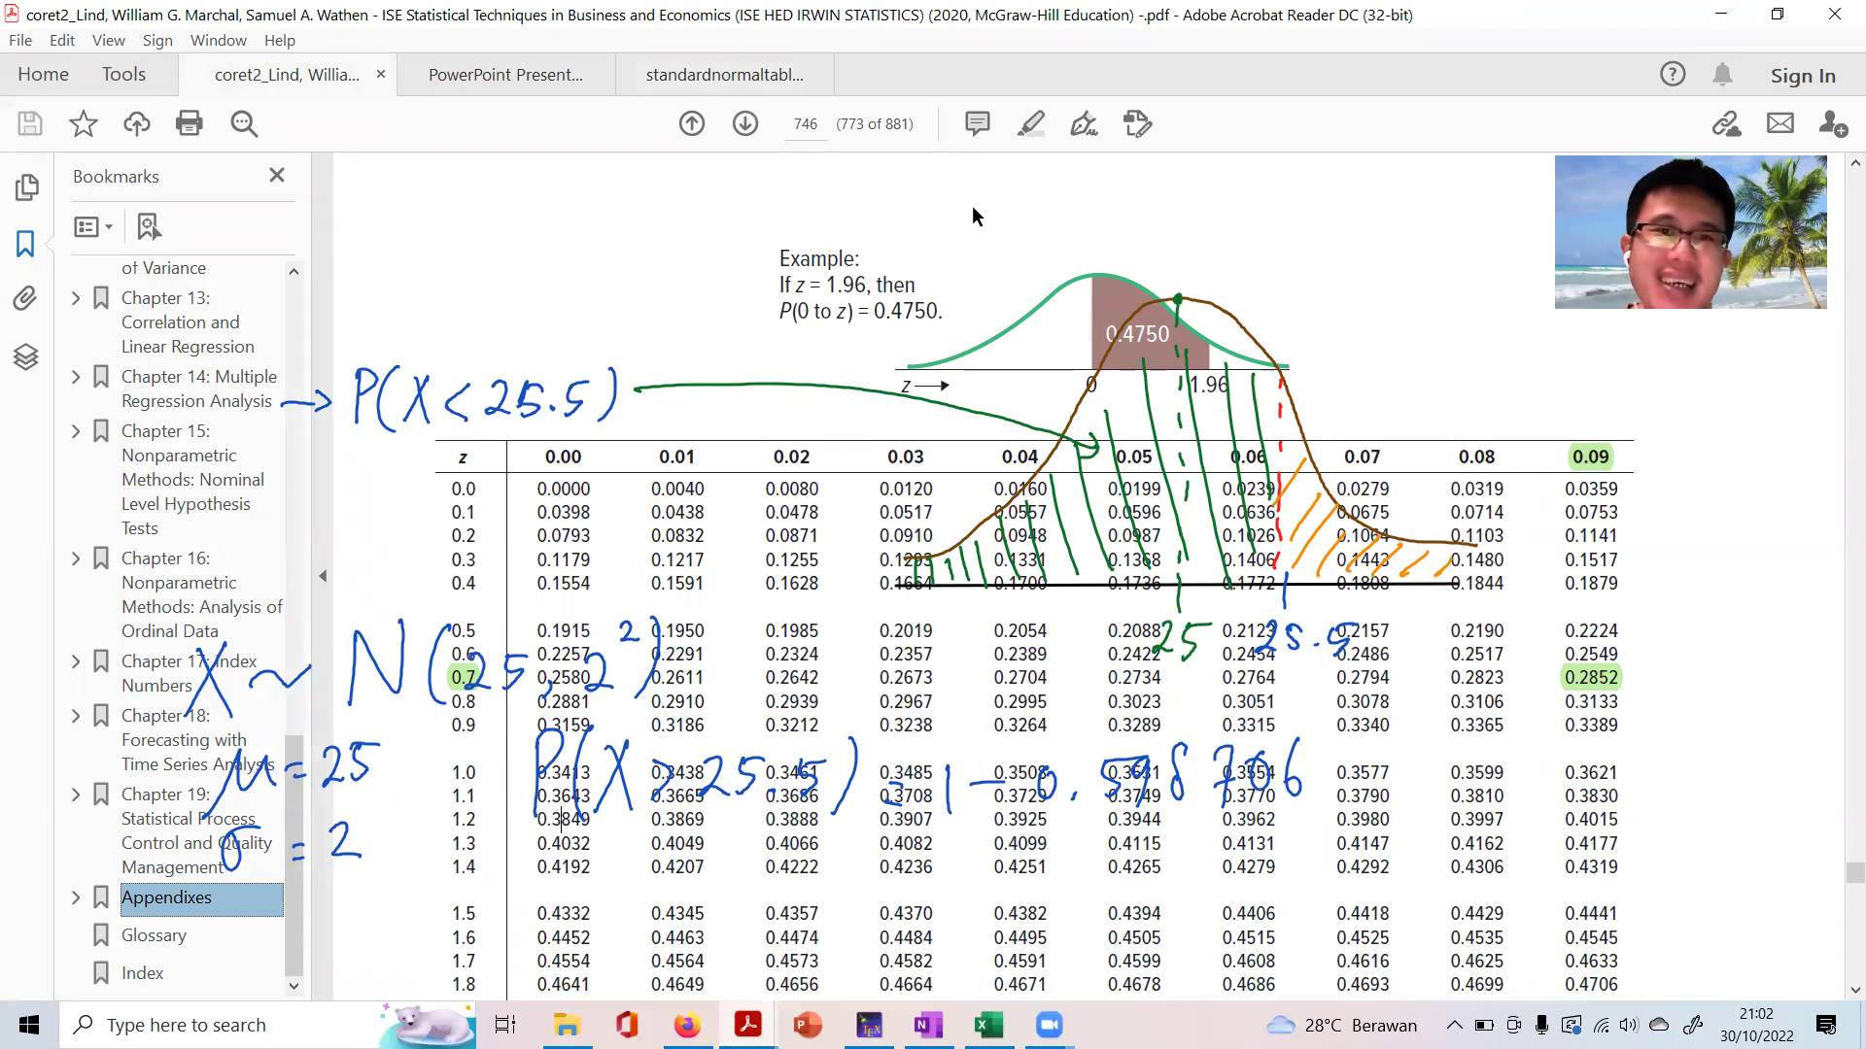
{"action": "left_click", "coordinate": [744, 74]}
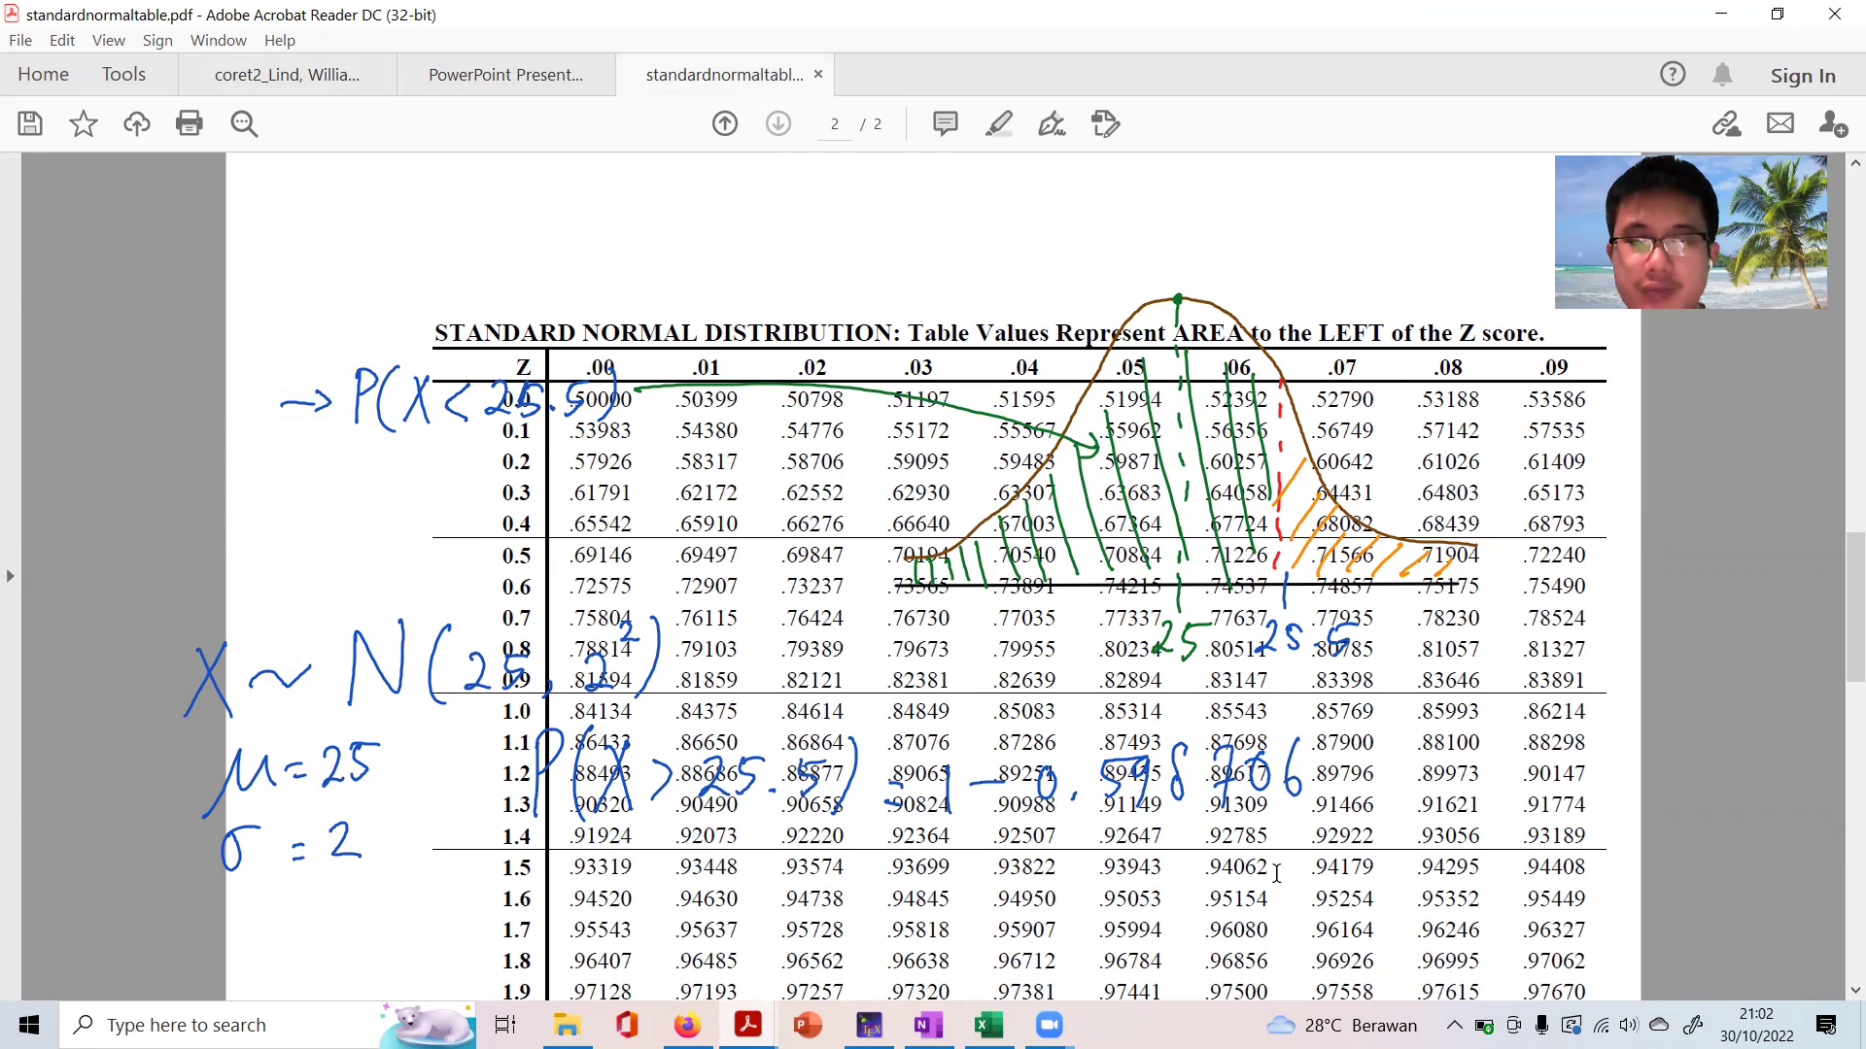
{"action": "left_click", "coordinate": [988, 1025]}
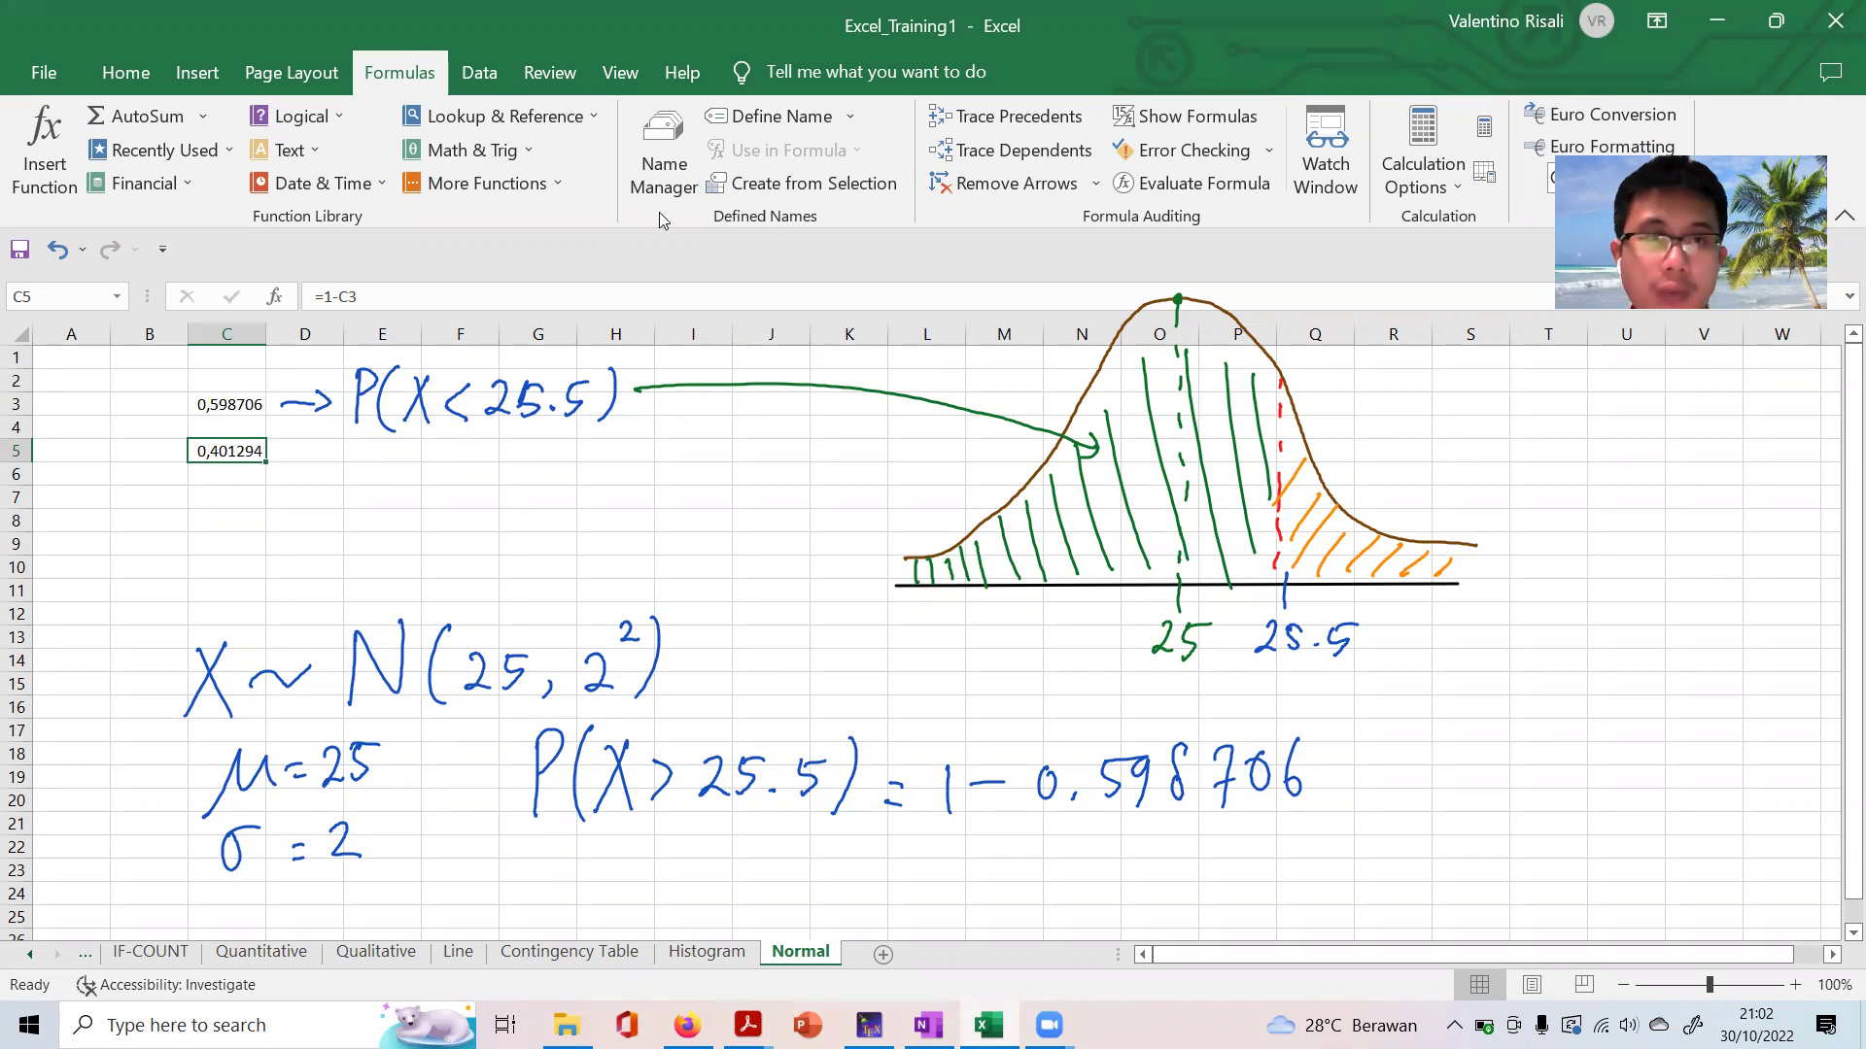
Insert NORM.S.DIST from the statistical list, which lands in C5, and cancel it
{"action": "left_click", "coordinate": [484, 184]}
{"action": "mouse_move", "coordinate": [477, 219]}
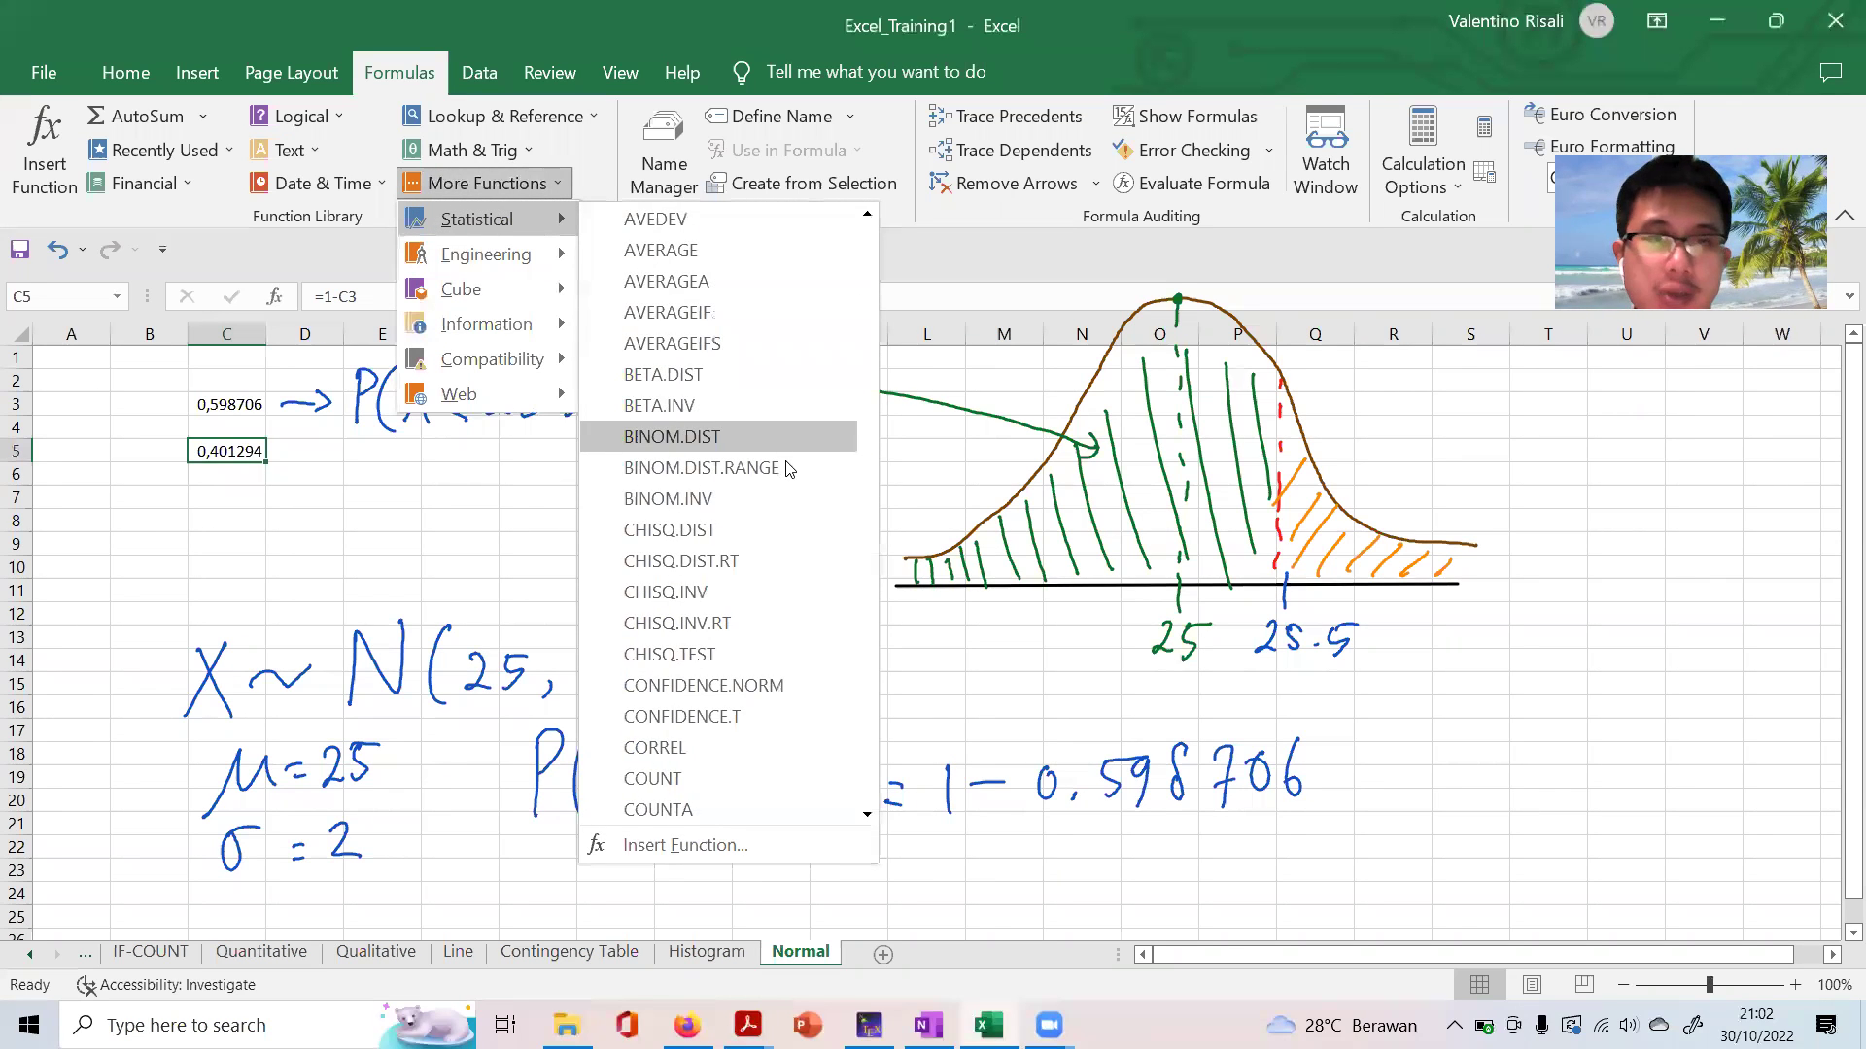
{"action": "scroll", "coordinate": [768, 437], "scroll_direction": "down", "scroll_amount": 8}
{"action": "scroll", "coordinate": [763, 501], "scroll_direction": "down", "scroll_amount": 4}
{"action": "scroll", "coordinate": [763, 519], "scroll_direction": "down", "scroll_amount": 2}
{"action": "scroll", "coordinate": [762, 525], "scroll_direction": "down", "scroll_amount": 3}
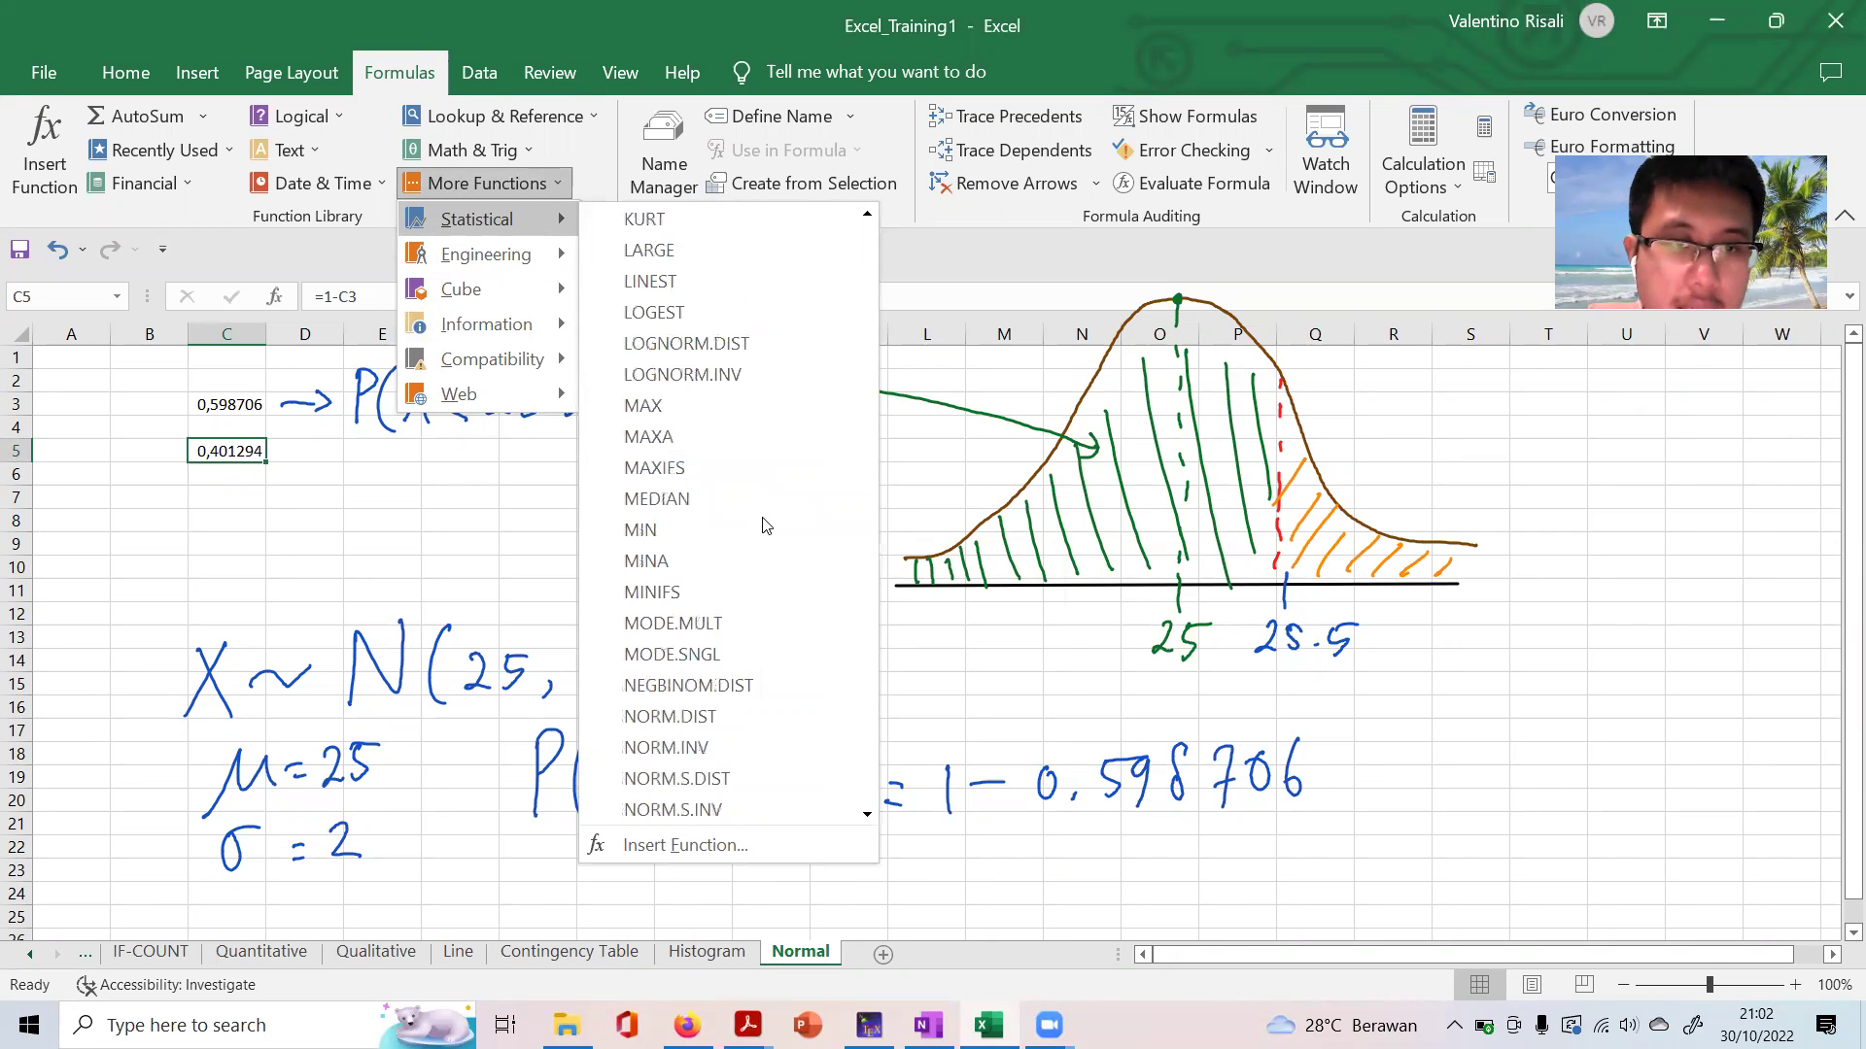
{"action": "scroll", "coordinate": [760, 530], "scroll_direction": "down", "scroll_amount": 2}
{"action": "scroll", "coordinate": [758, 533], "scroll_direction": "down", "scroll_amount": 2}
{"action": "scroll", "coordinate": [758, 537], "scroll_direction": "down", "scroll_amount": 5}
{"action": "scroll", "coordinate": [748, 525], "scroll_direction": "up", "scroll_amount": 5}
{"action": "scroll", "coordinate": [729, 510], "scroll_direction": "up", "scroll_amount": 2}
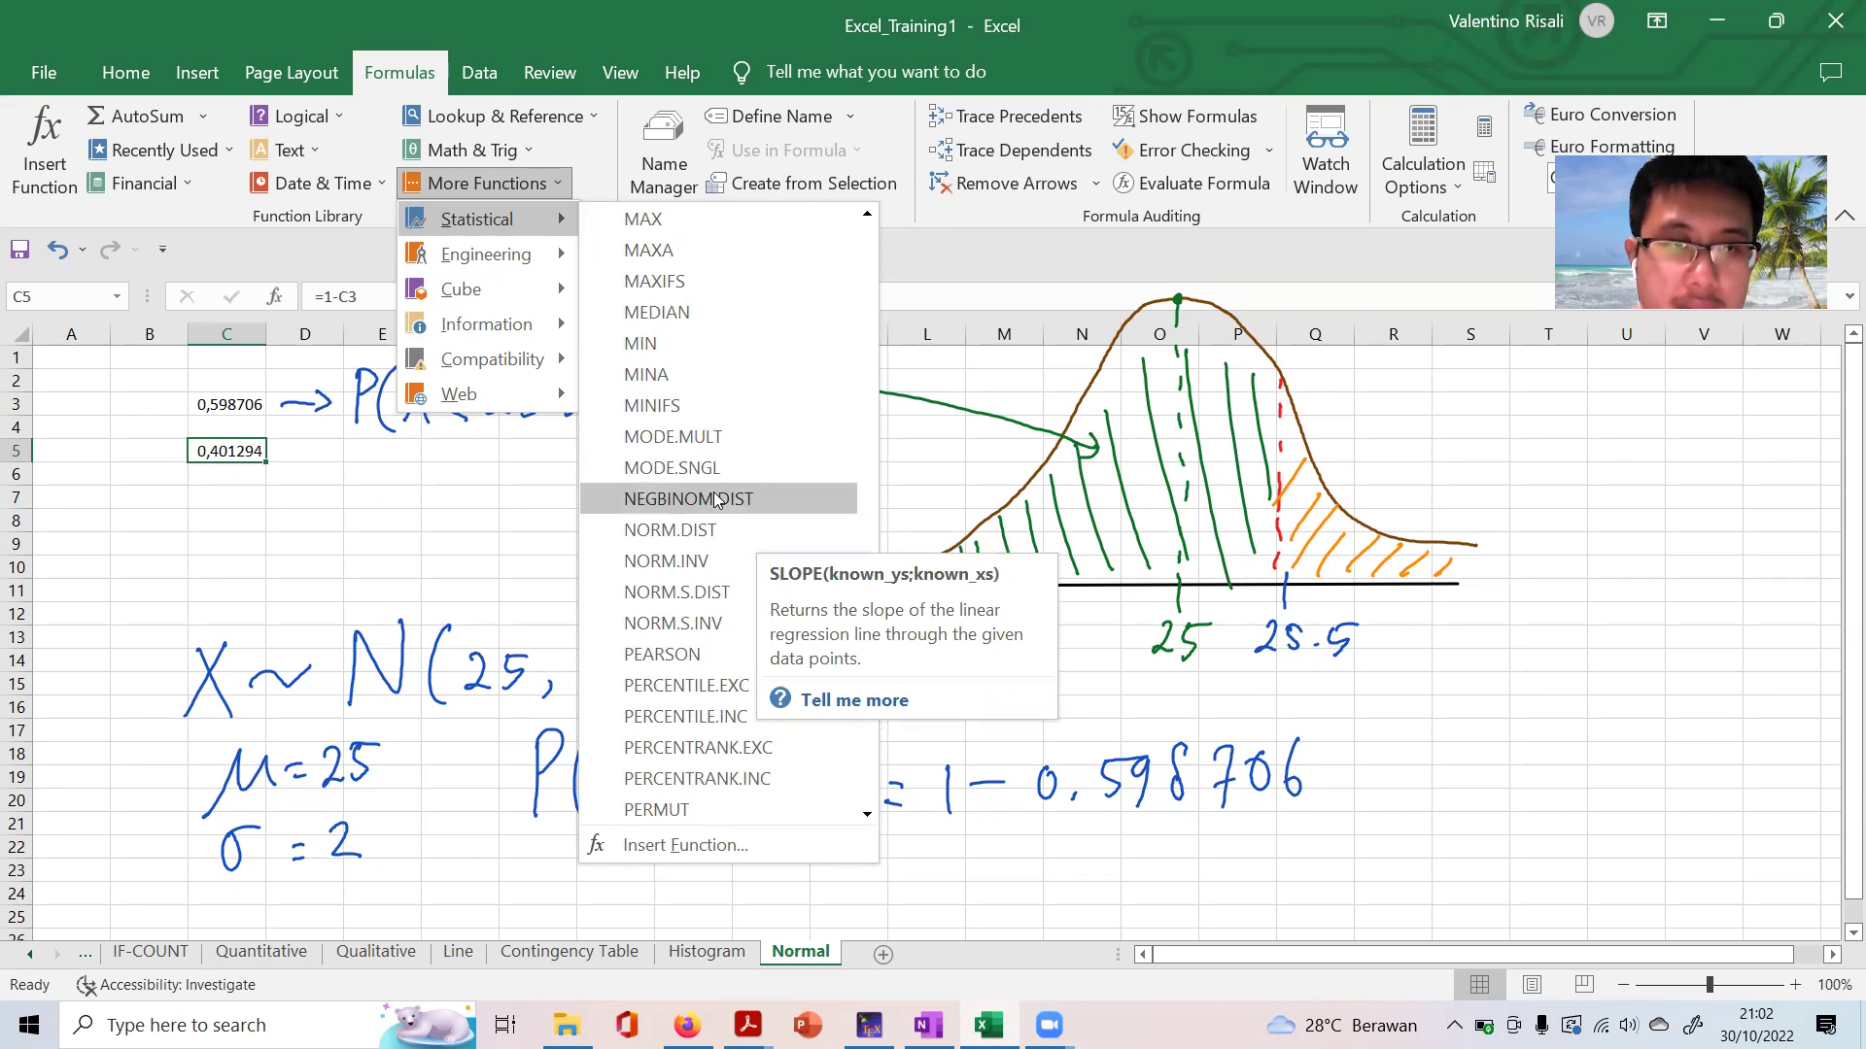
{"action": "scroll", "coordinate": [709, 505], "scroll_direction": "down", "scroll_amount": 1}
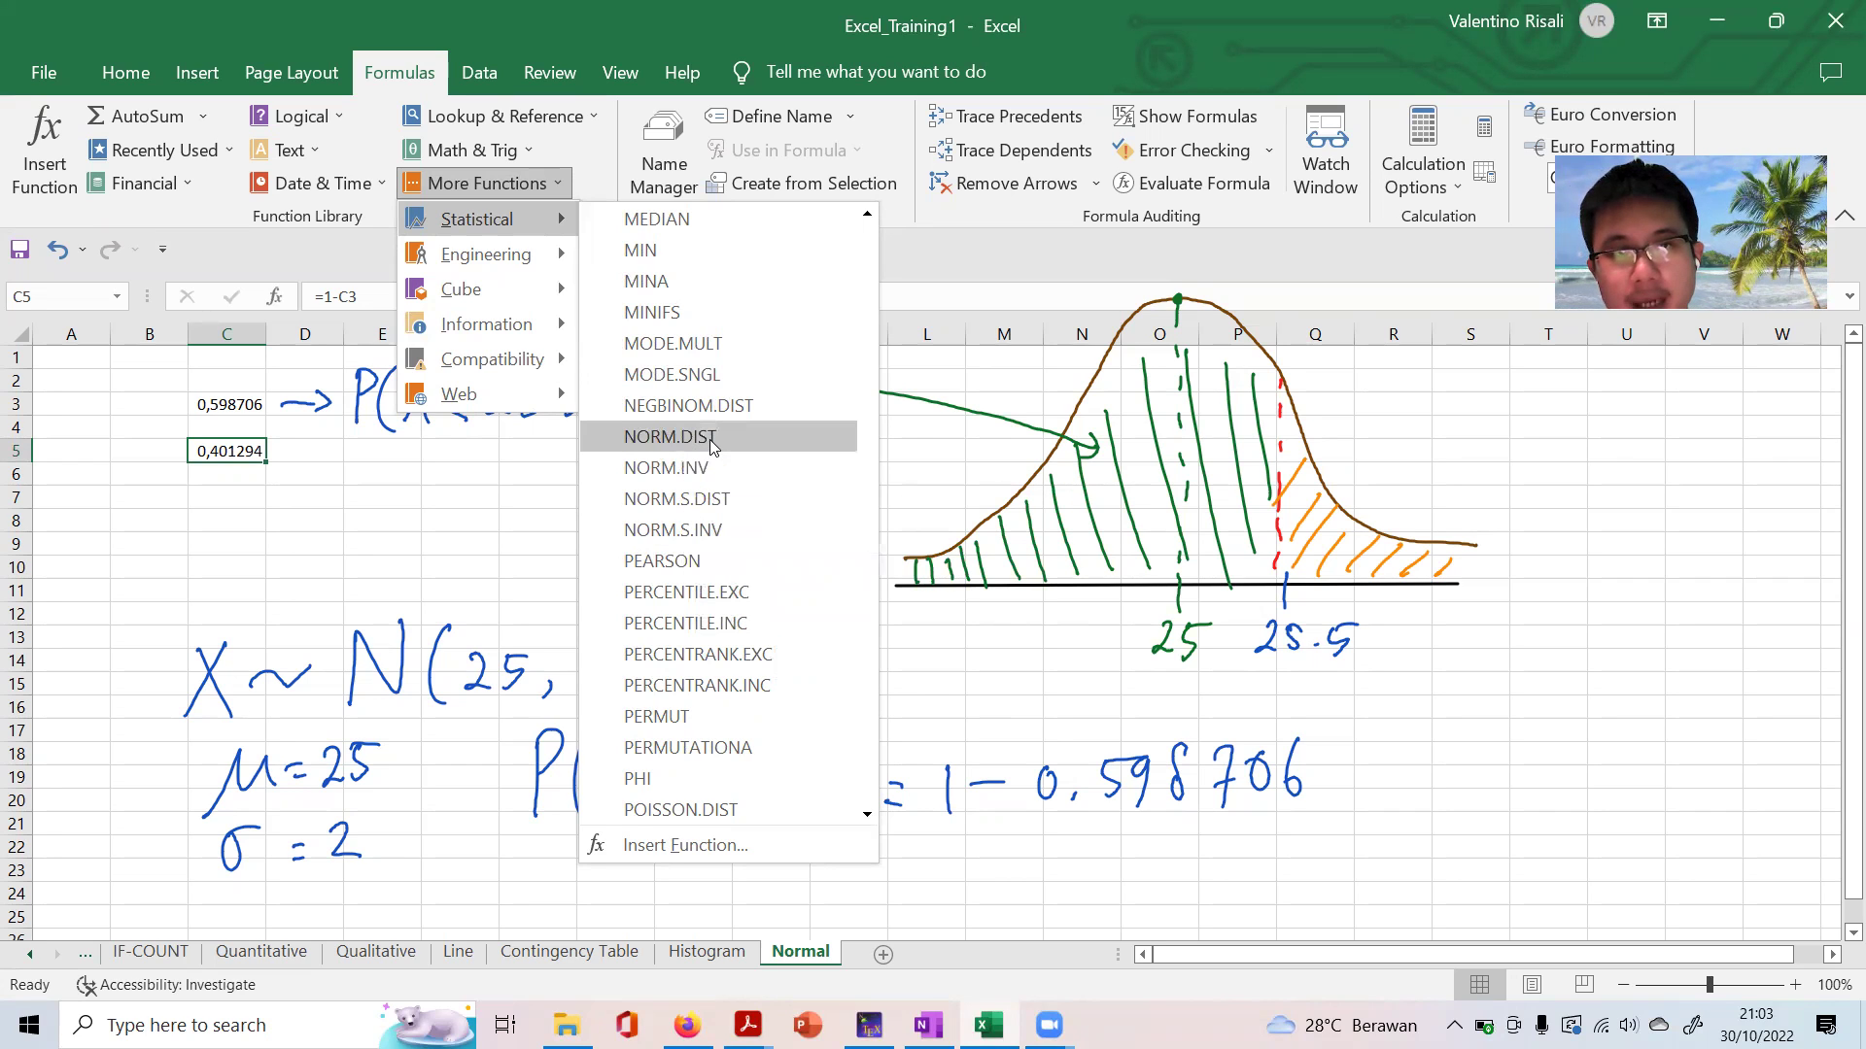
{"action": "mouse_move", "coordinate": [668, 529]}
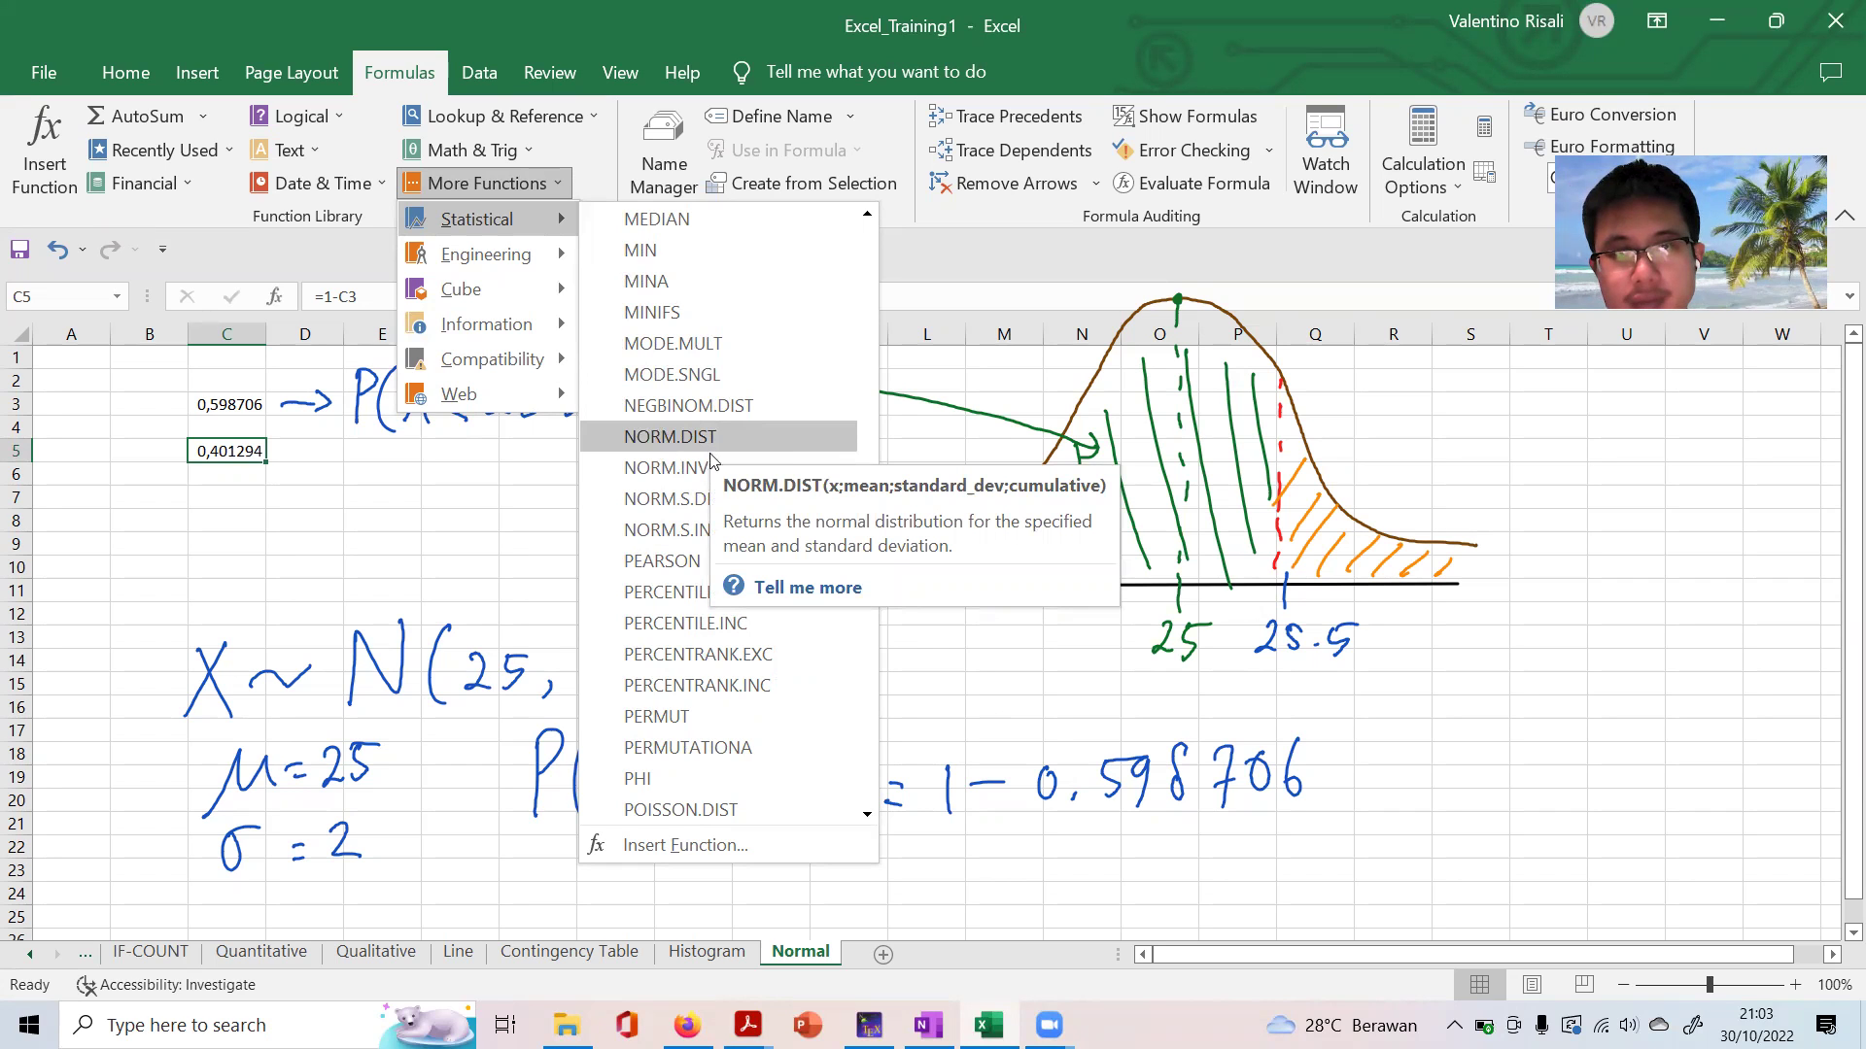
{"action": "left_click", "coordinate": [701, 497]}
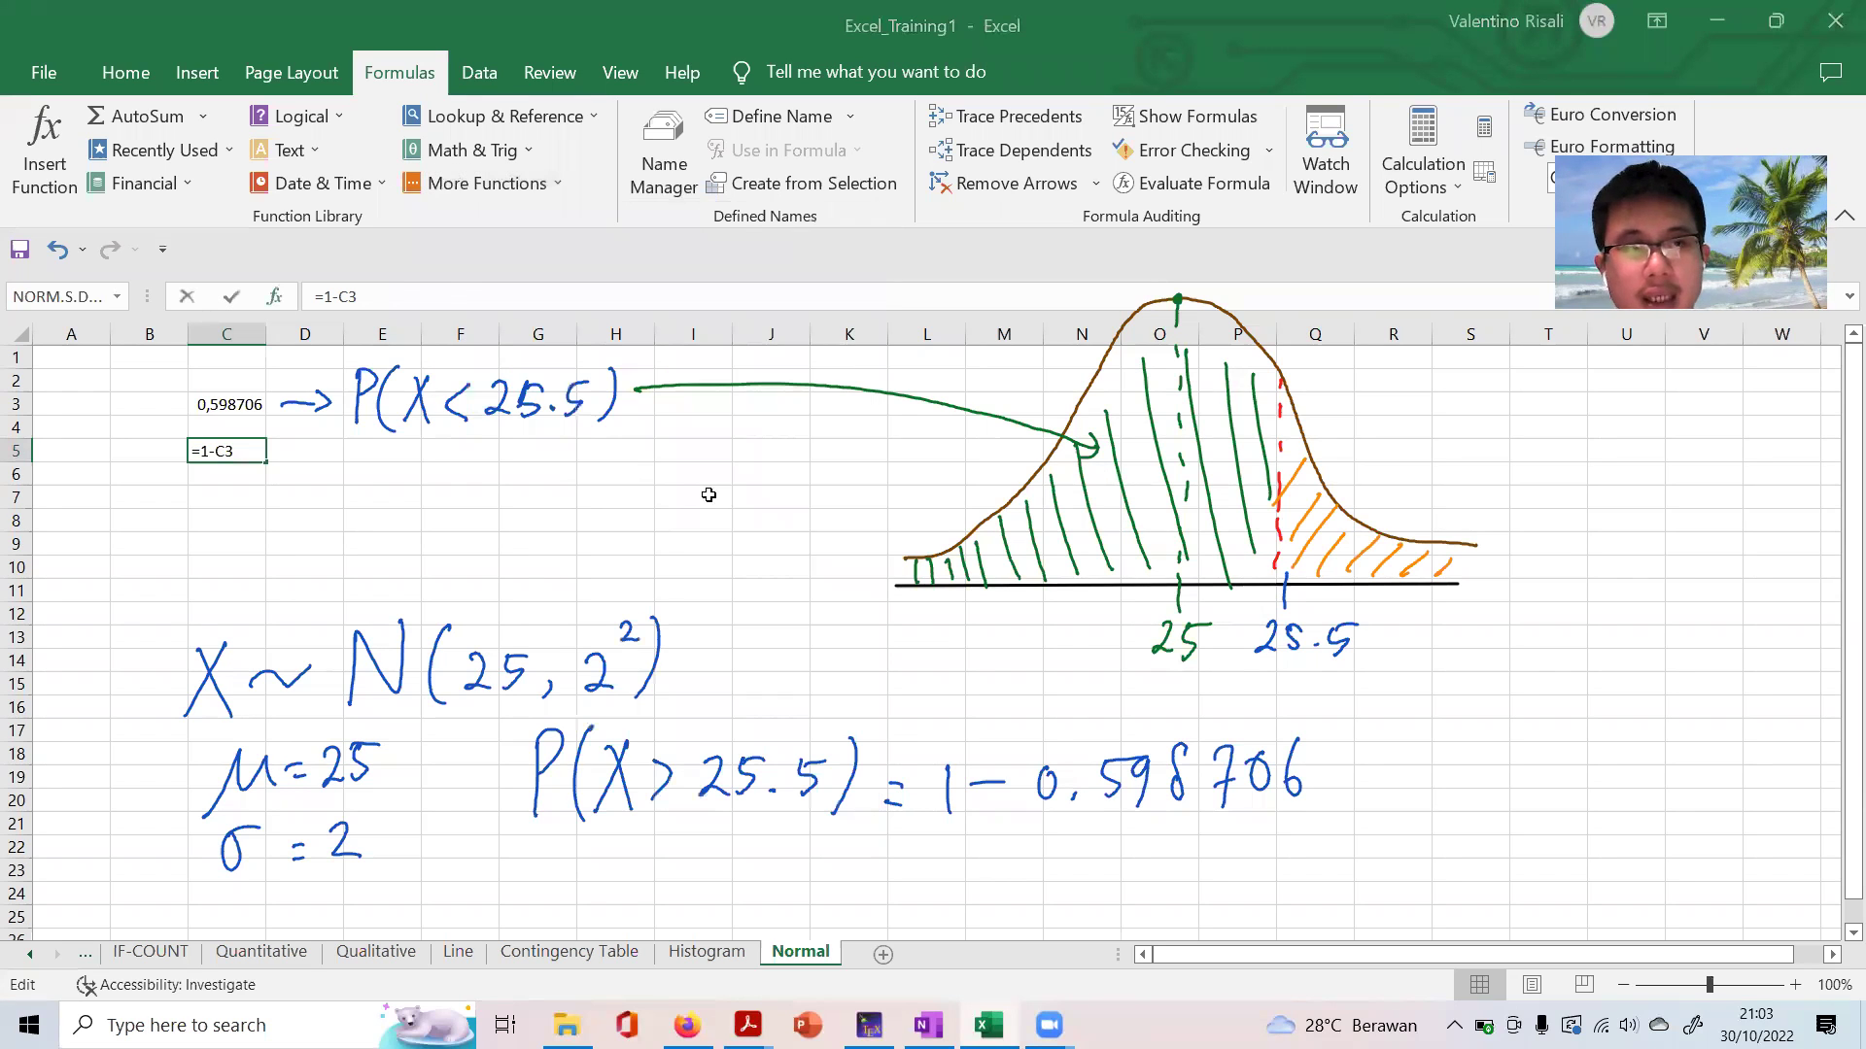
{"action": "left_click", "coordinate": [1487, 524]}
Select C7 and insert NORM.S.DIST from the statistical functions list
{"action": "left_click", "coordinate": [237, 493]}
{"action": "left_click", "coordinate": [486, 185]}
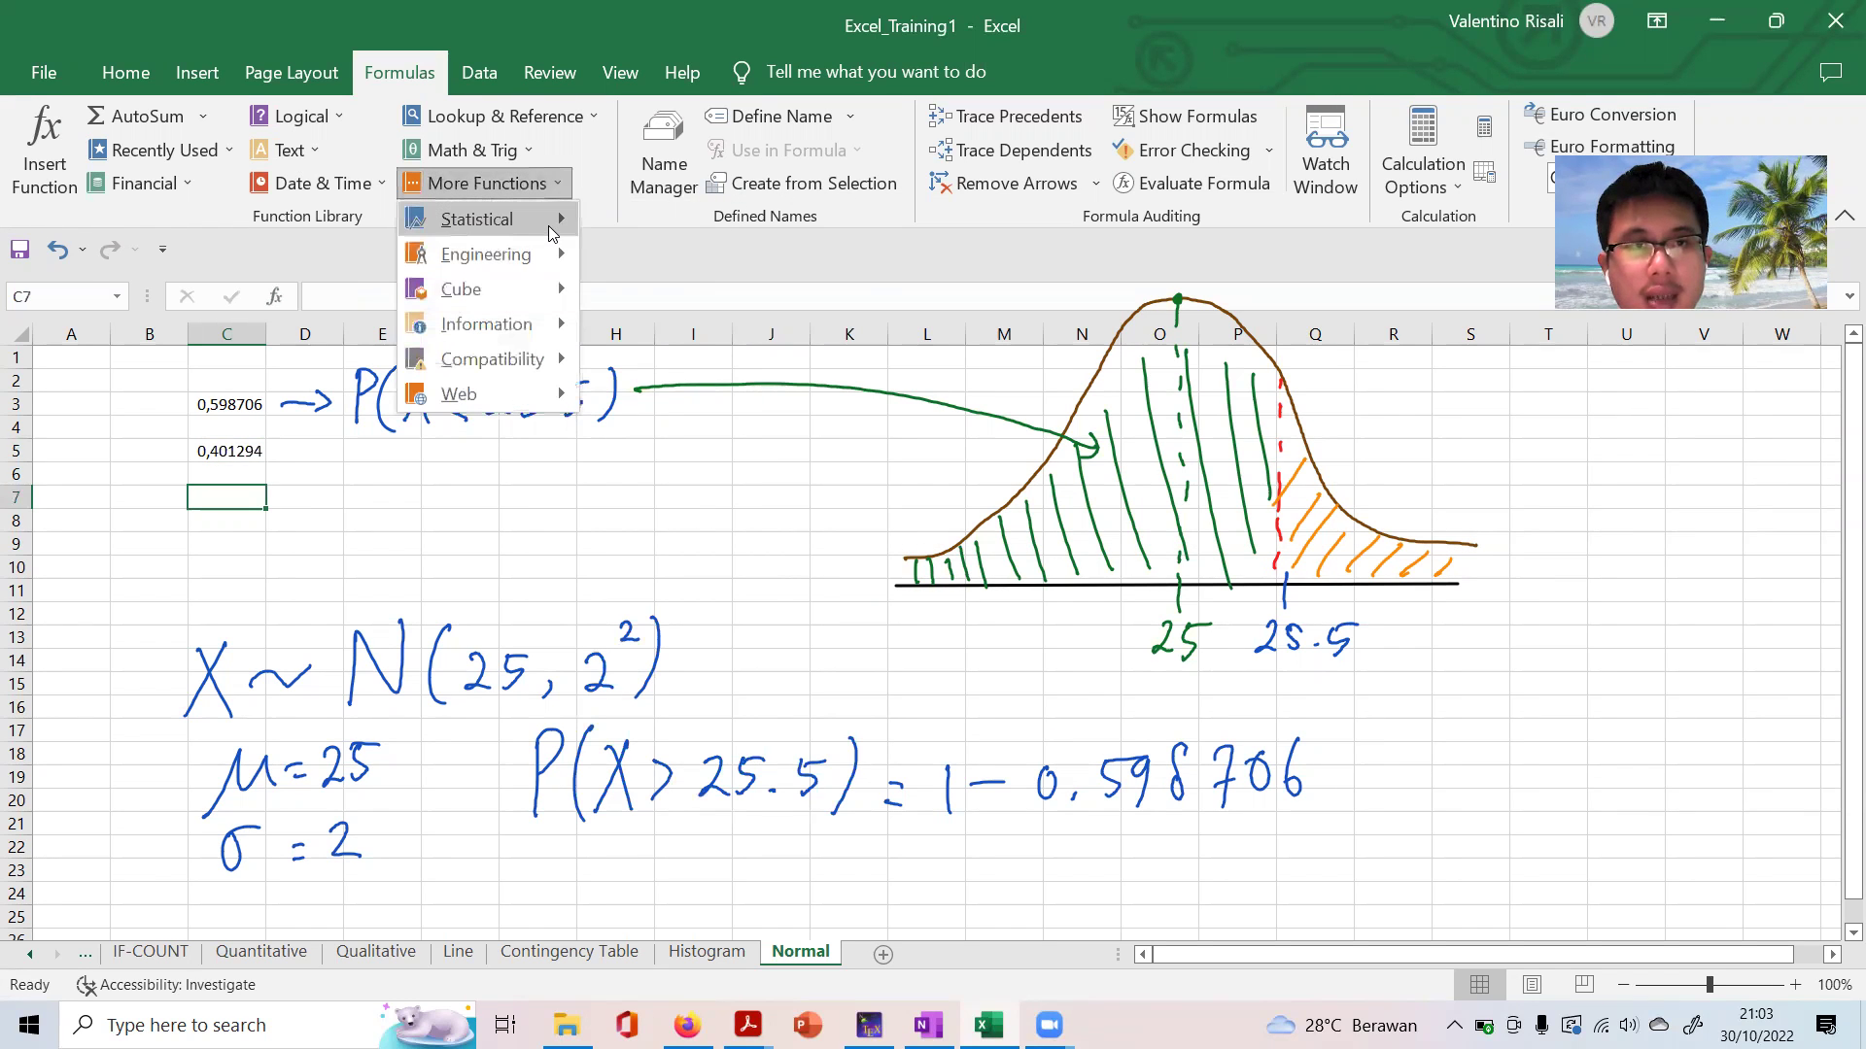
{"action": "scroll", "coordinate": [688, 429], "scroll_direction": "down", "scroll_amount": 4}
{"action": "scroll", "coordinate": [688, 429], "scroll_direction": "down", "scroll_amount": 9}
{"action": "scroll", "coordinate": [690, 437], "scroll_direction": "down", "scroll_amount": 3}
{"action": "scroll", "coordinate": [695, 486], "scroll_direction": "down", "scroll_amount": 3}
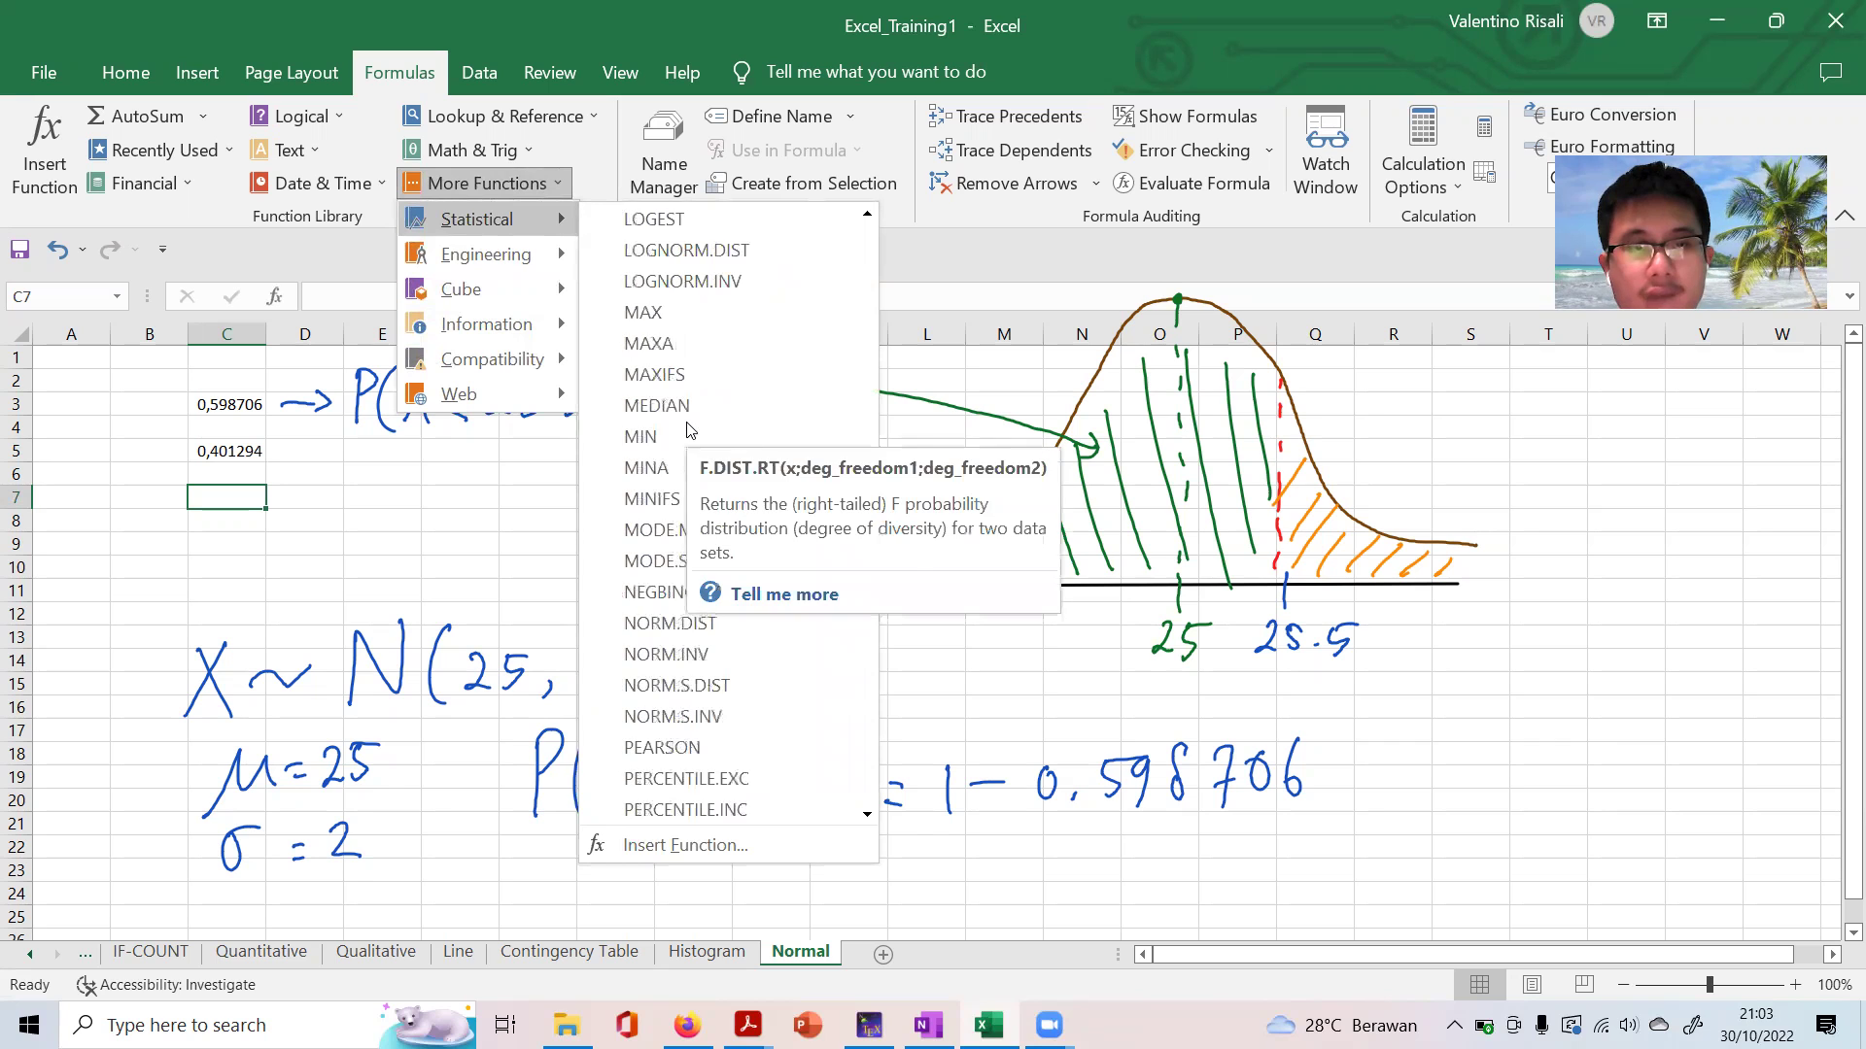
{"action": "left_click", "coordinate": [693, 686]}
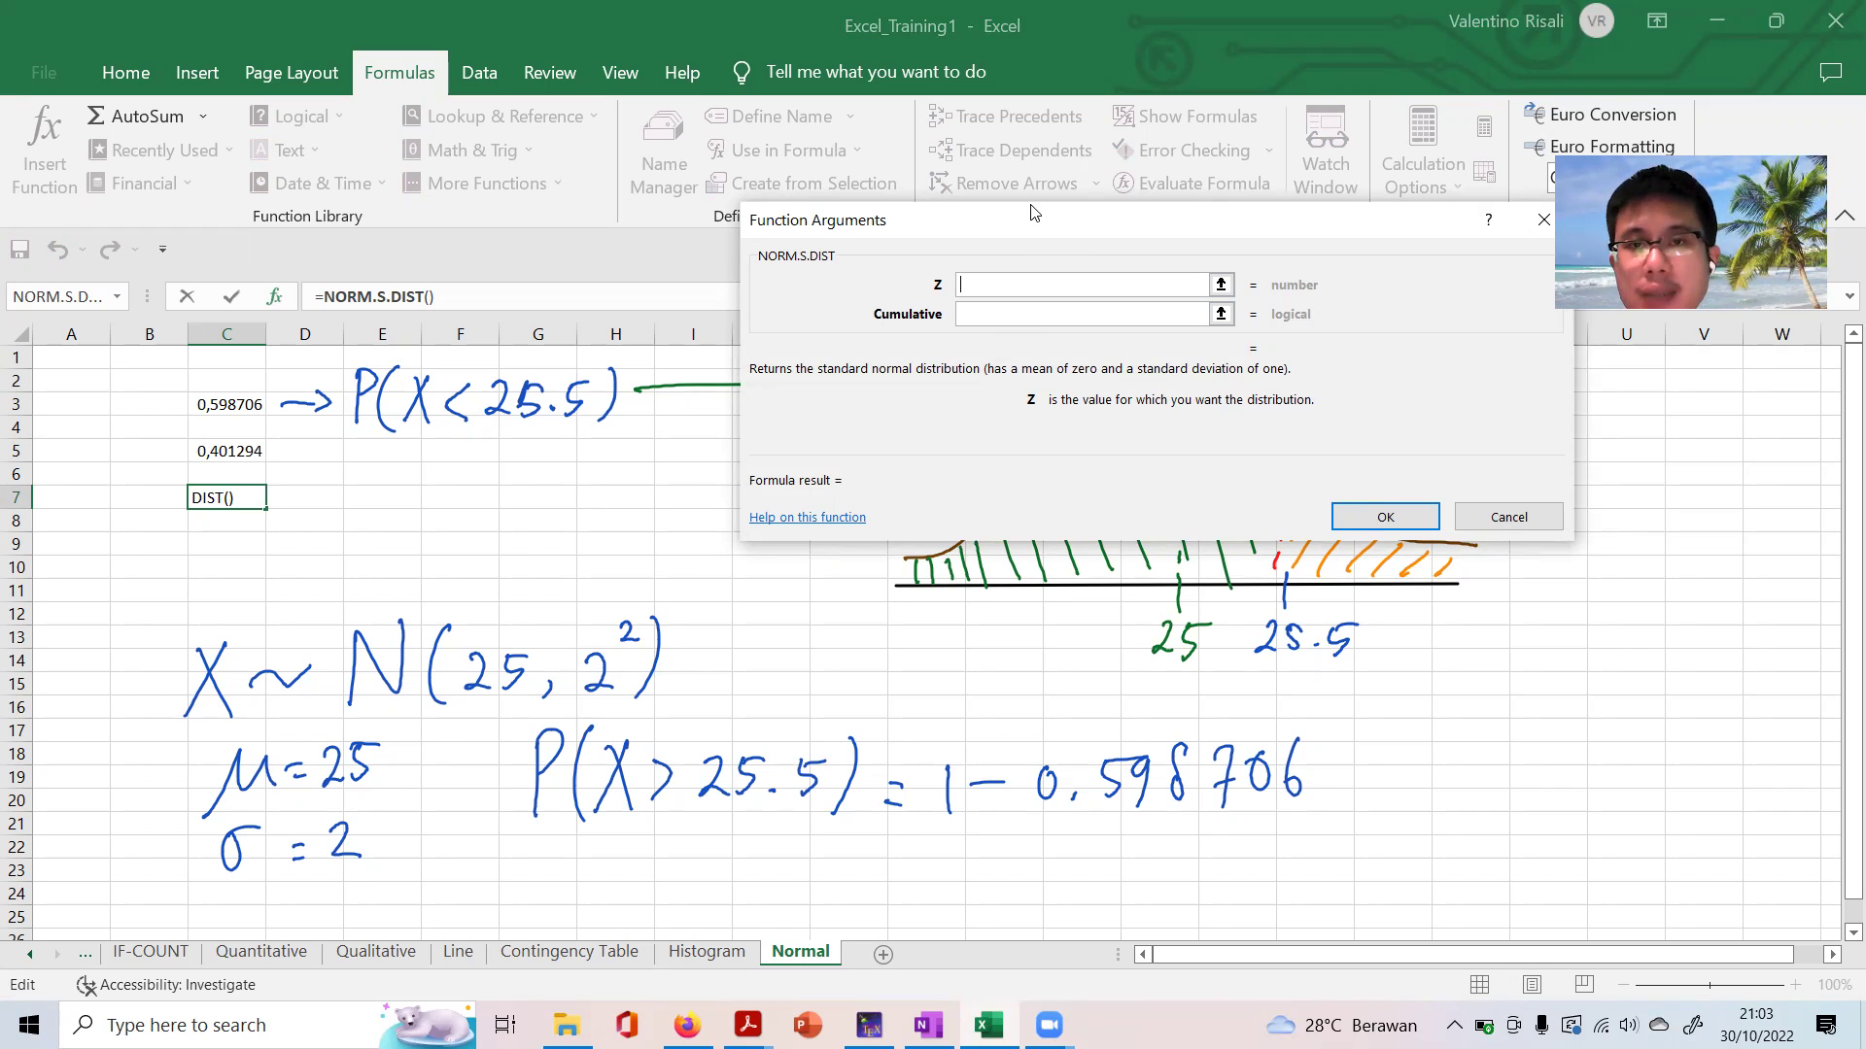
Leave C7's NORM.S.DIST arguments unfilled and switch to the OneNote normal-curve notes
{"action": "left_click", "coordinate": [929, 1022]}
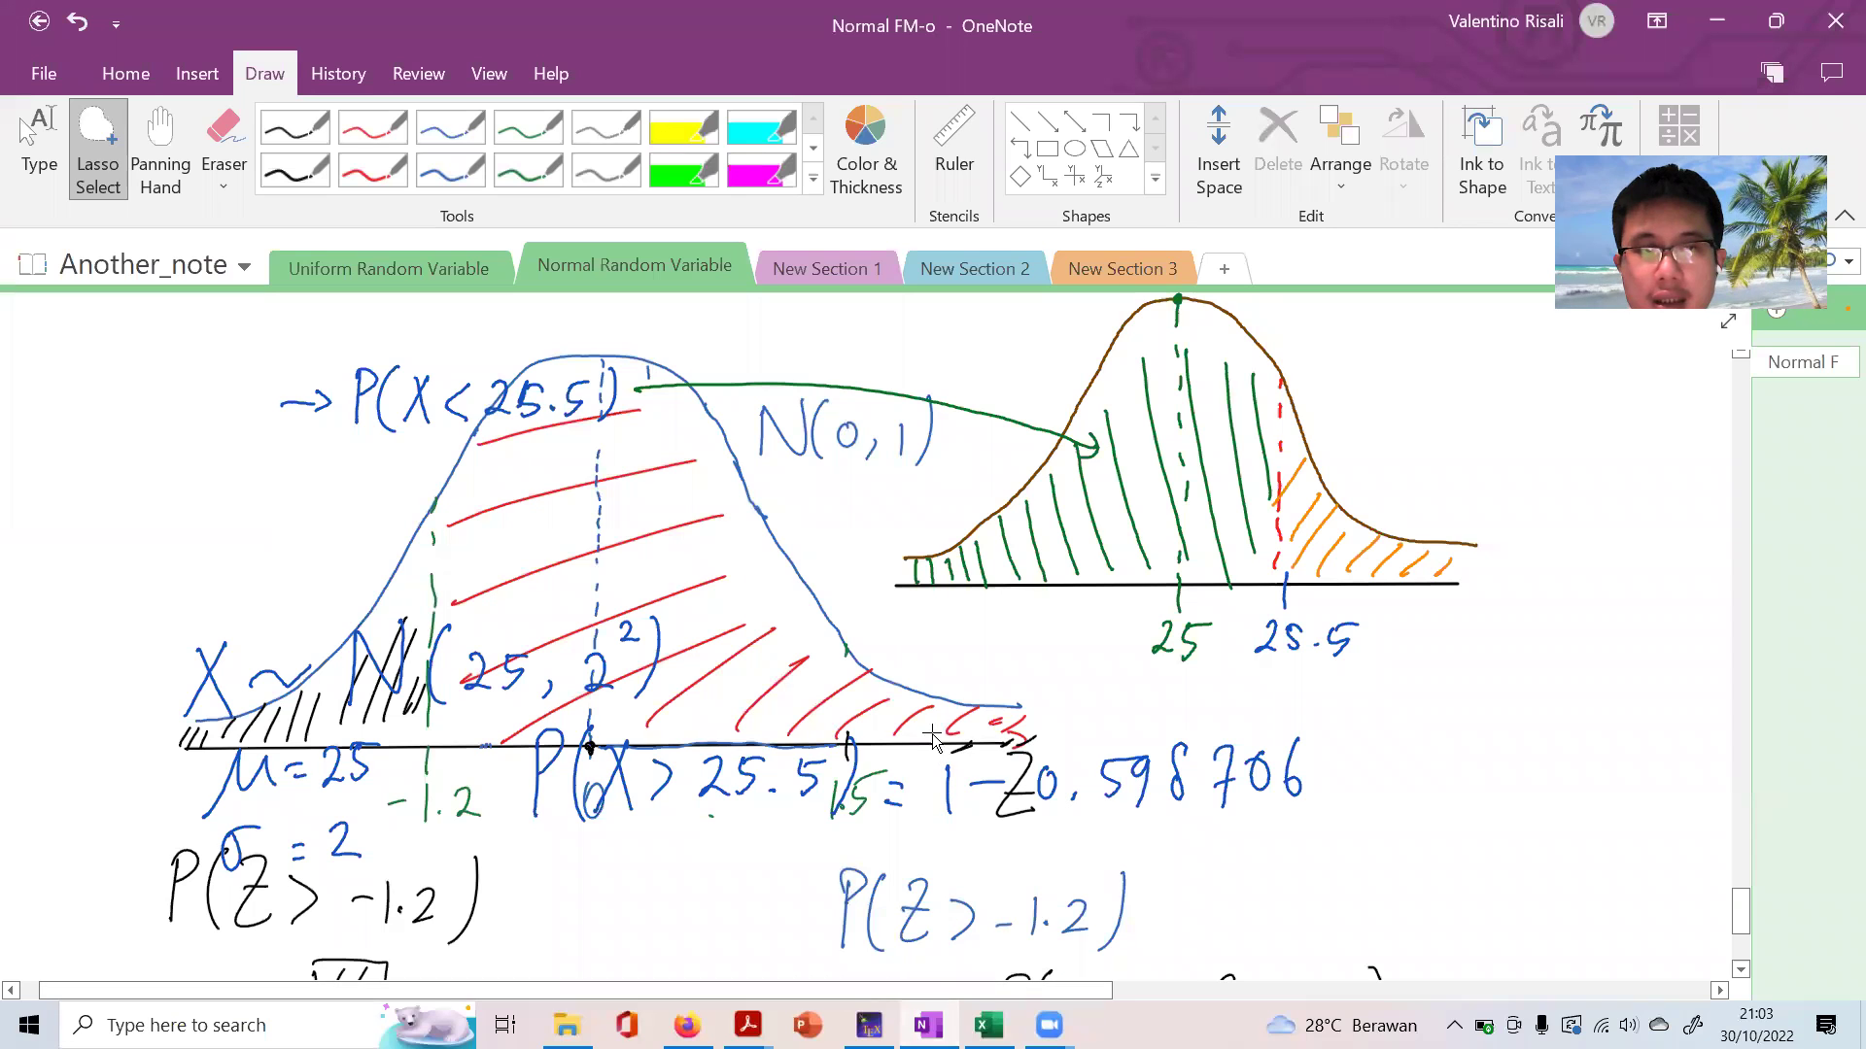
Scroll the OneNote page to show the P(Z > −1.2) notes beneath the bell curve
{"action": "scroll", "coordinate": [925, 714], "scroll_direction": "down", "scroll_amount": 3}
{"action": "scroll", "coordinate": [925, 714], "scroll_direction": "down", "scroll_amount": 2}
{"action": "scroll", "coordinate": [925, 714], "scroll_direction": "down", "scroll_amount": 2}
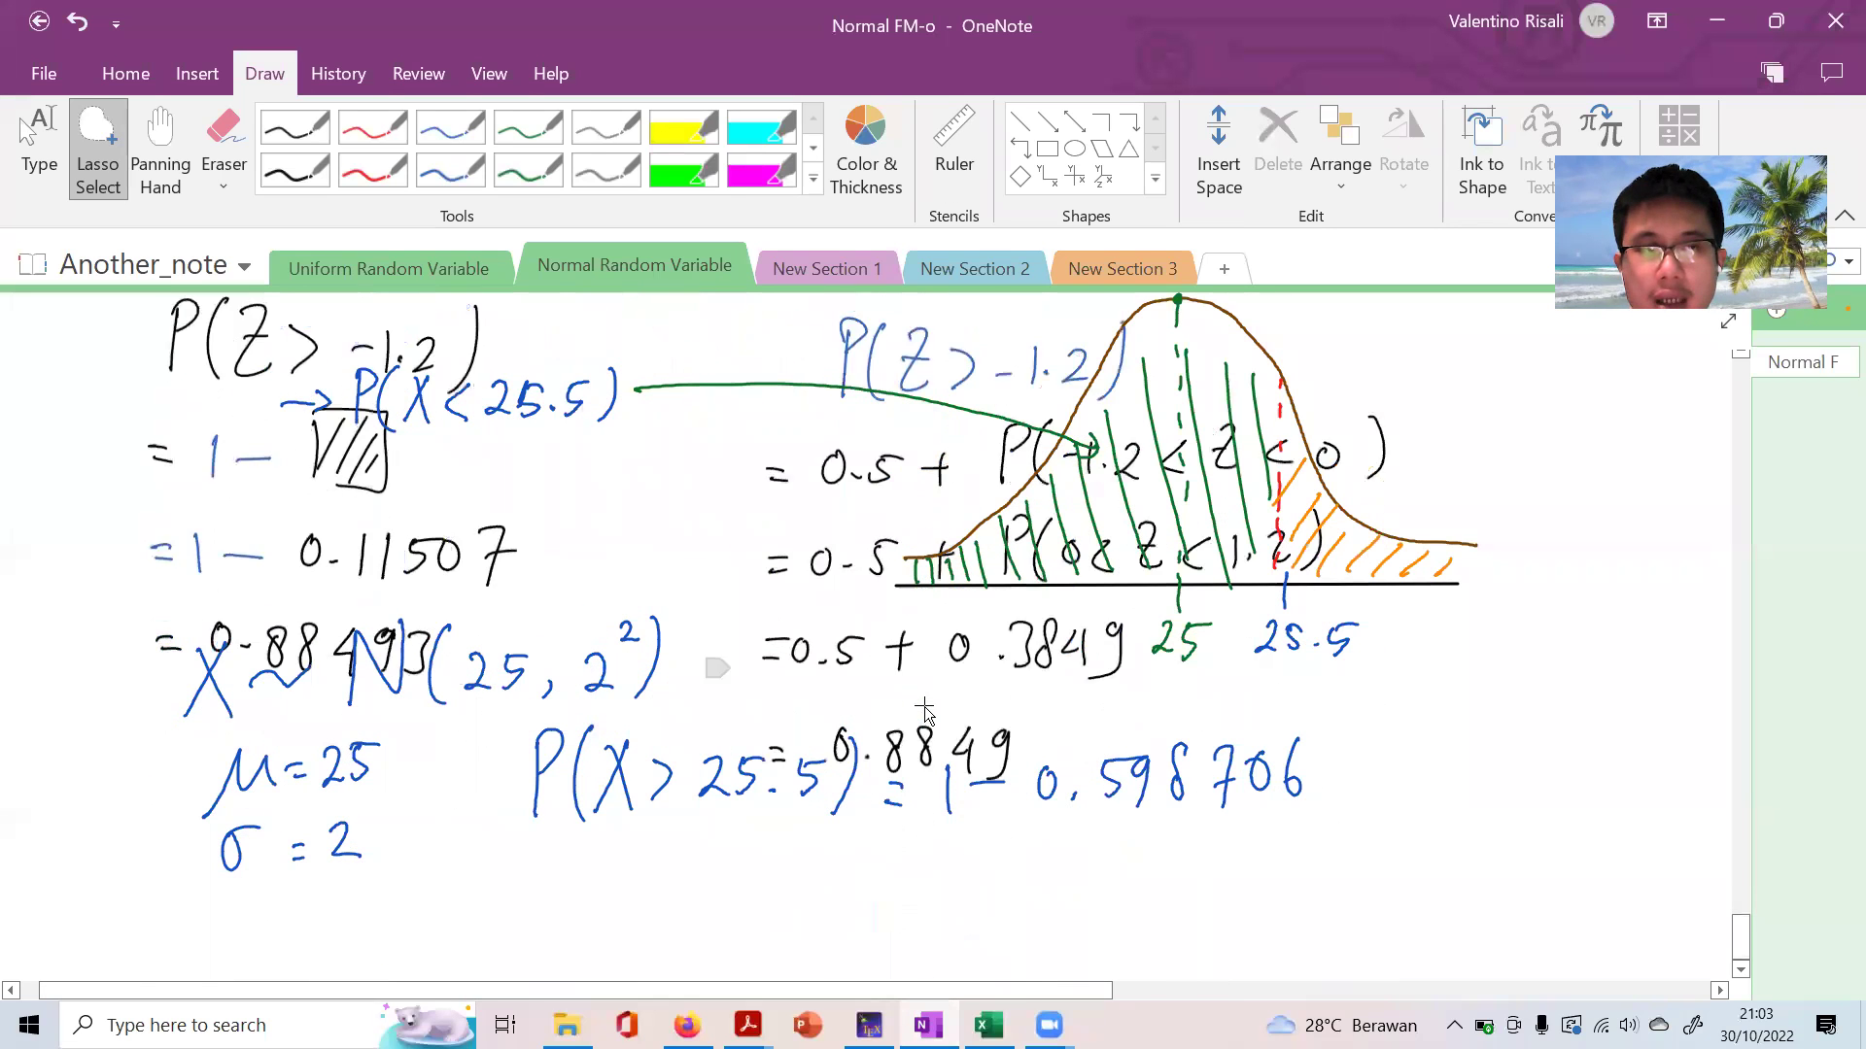
{"action": "scroll", "coordinate": [924, 706], "scroll_direction": "up", "scroll_amount": 3}
{"action": "scroll", "coordinate": [924, 706], "scroll_direction": "up", "scroll_amount": 3}
{"action": "scroll", "coordinate": [925, 706], "scroll_direction": "up", "scroll_amount": 2}
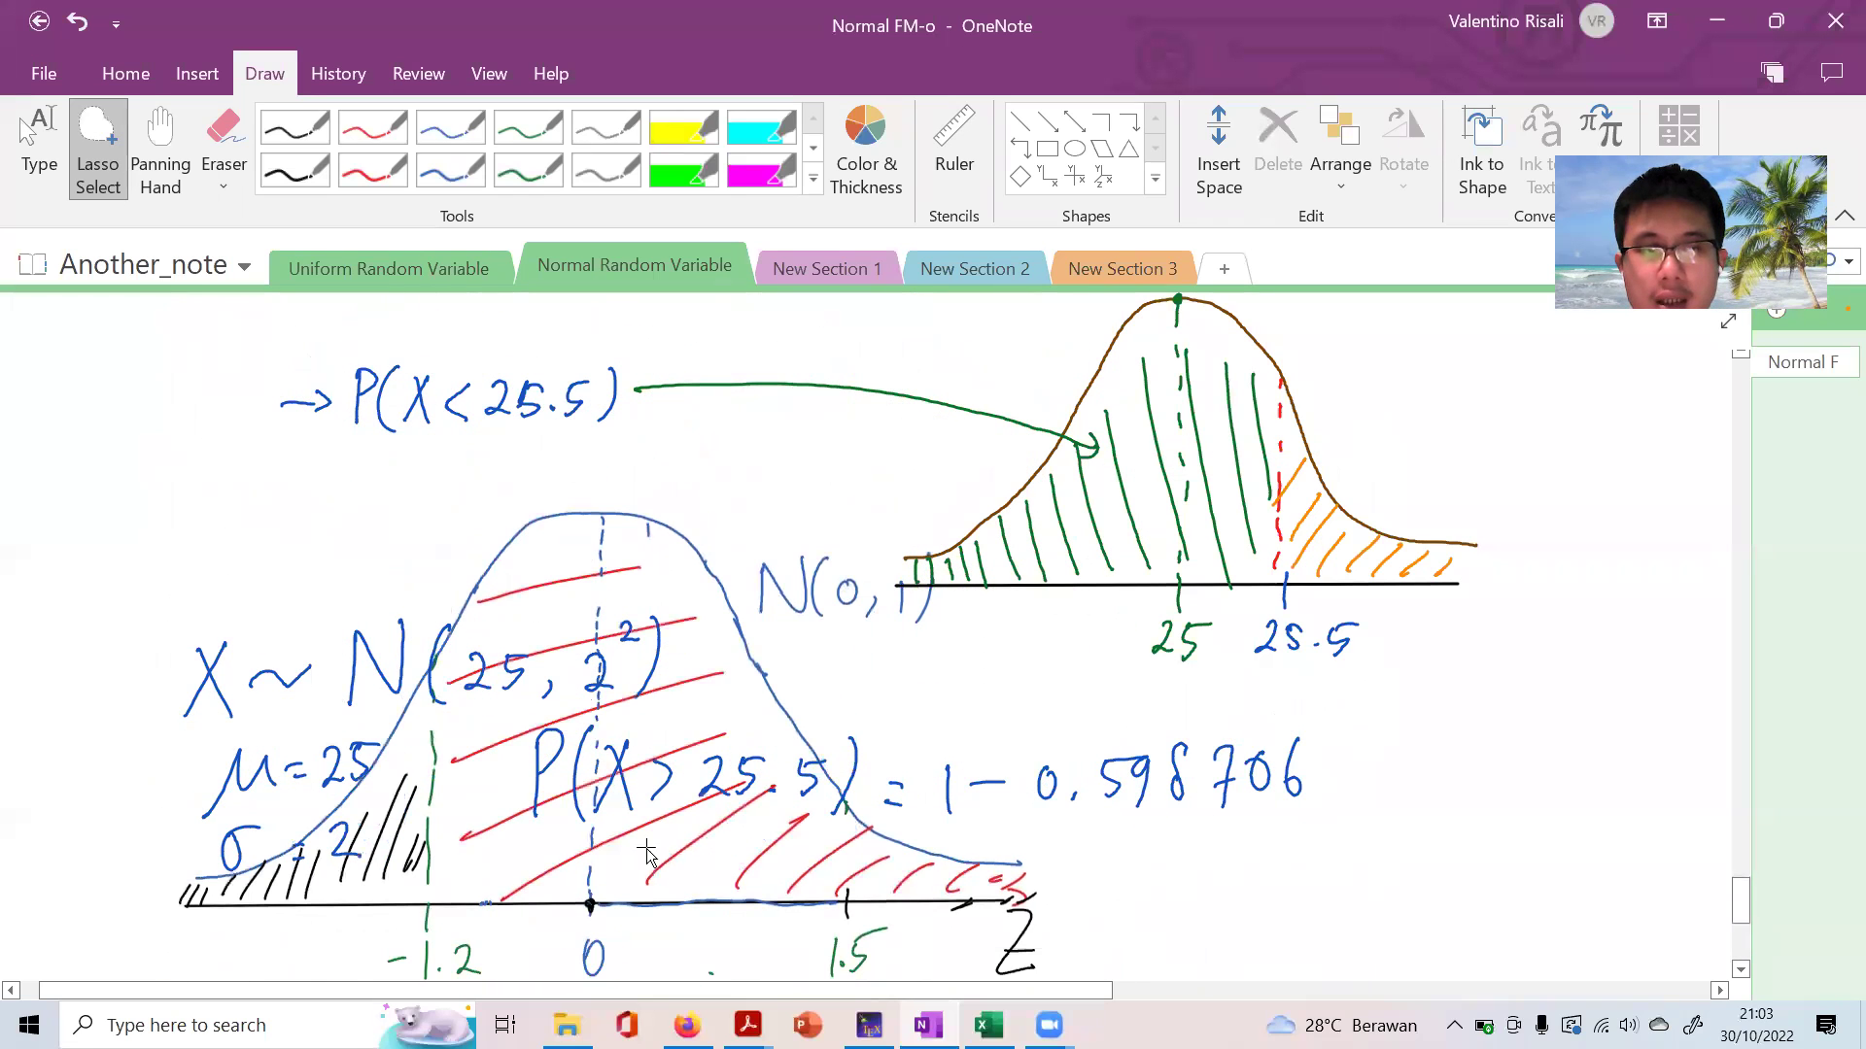
{"action": "scroll", "coordinate": [493, 894], "scroll_direction": "down", "scroll_amount": 2}
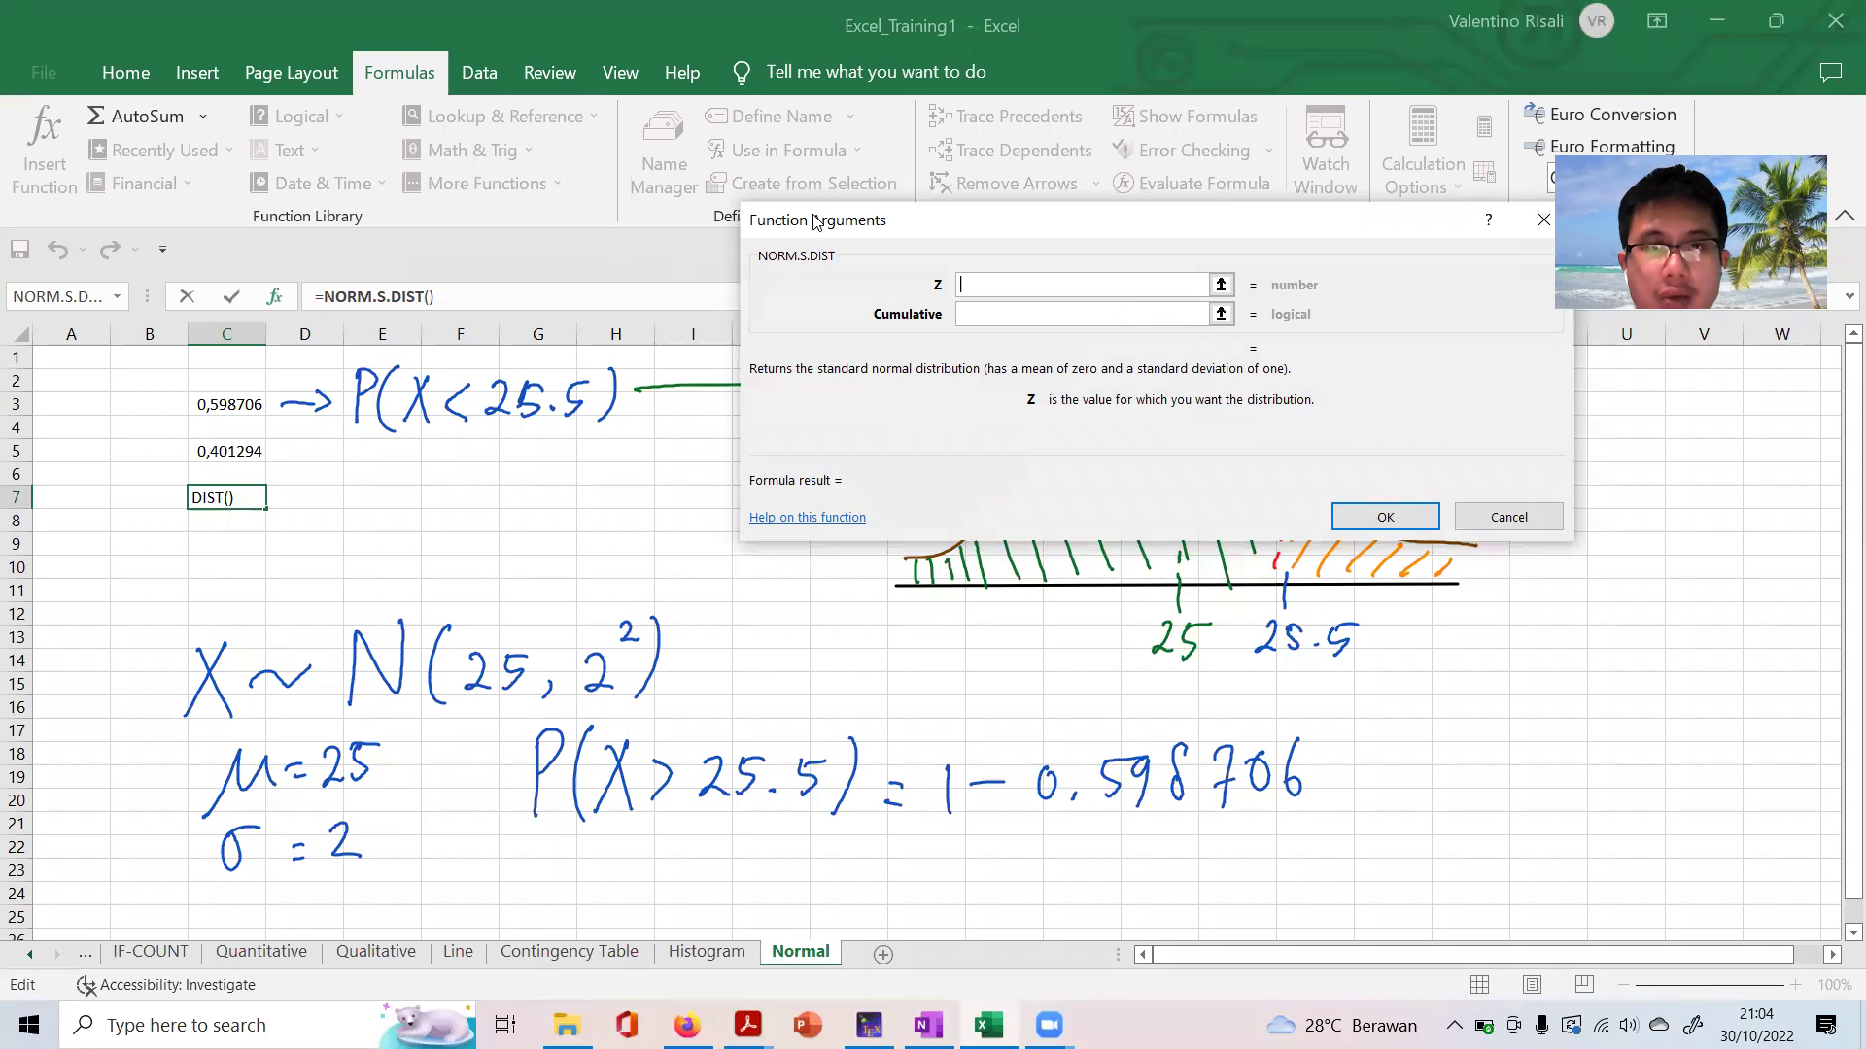
Erase the X ~ N(25, 2²) and σ = 2 notes, plus 25.5 and 0,598706 in the equation
{"action": "mouse_move", "coordinate": [199, 680]}
{"action": "left_mouse_down"}
{"action": "mouse_move", "coordinate": [529, 667]}
{"action": "mouse_move", "coordinate": [161, 768]}
{"action": "left_mouse_up"}
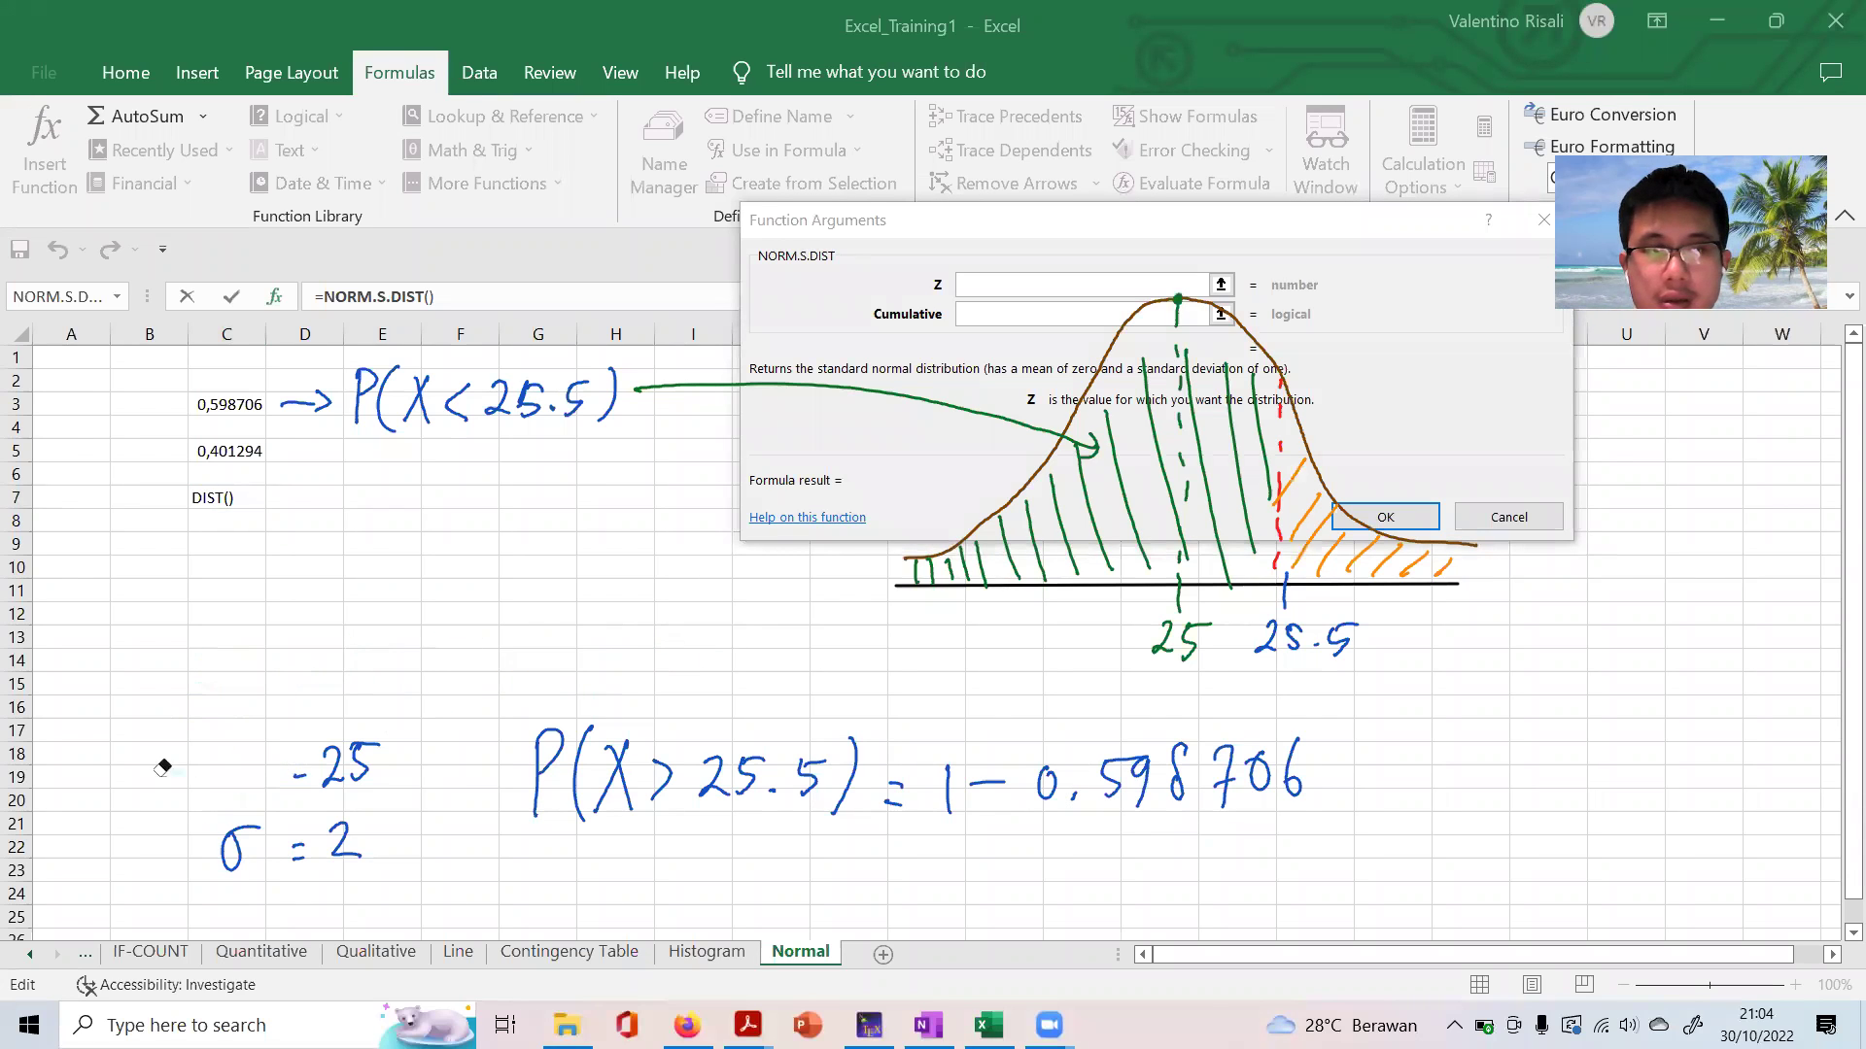
{"action": "left_click_drag", "start_coordinate": [333, 735], "coordinate": [289, 803]}
{"action": "left_click_drag", "start_coordinate": [394, 865], "coordinate": [345, 835]}
{"action": "mouse_move", "coordinate": [360, 753]}
{"action": "left_mouse_down"}
{"action": "mouse_move", "coordinate": [243, 837]}
{"action": "mouse_move", "coordinate": [325, 858]}
{"action": "left_mouse_up"}
{"action": "left_click_drag", "start_coordinate": [617, 789], "coordinate": [620, 768]}
{"action": "key", "text": "ctrl+z"}
{"action": "mouse_move", "coordinate": [700, 777]}
{"action": "left_mouse_down"}
{"action": "mouse_move", "coordinate": [821, 770]}
{"action": "mouse_move", "coordinate": [744, 763]}
{"action": "left_mouse_up"}
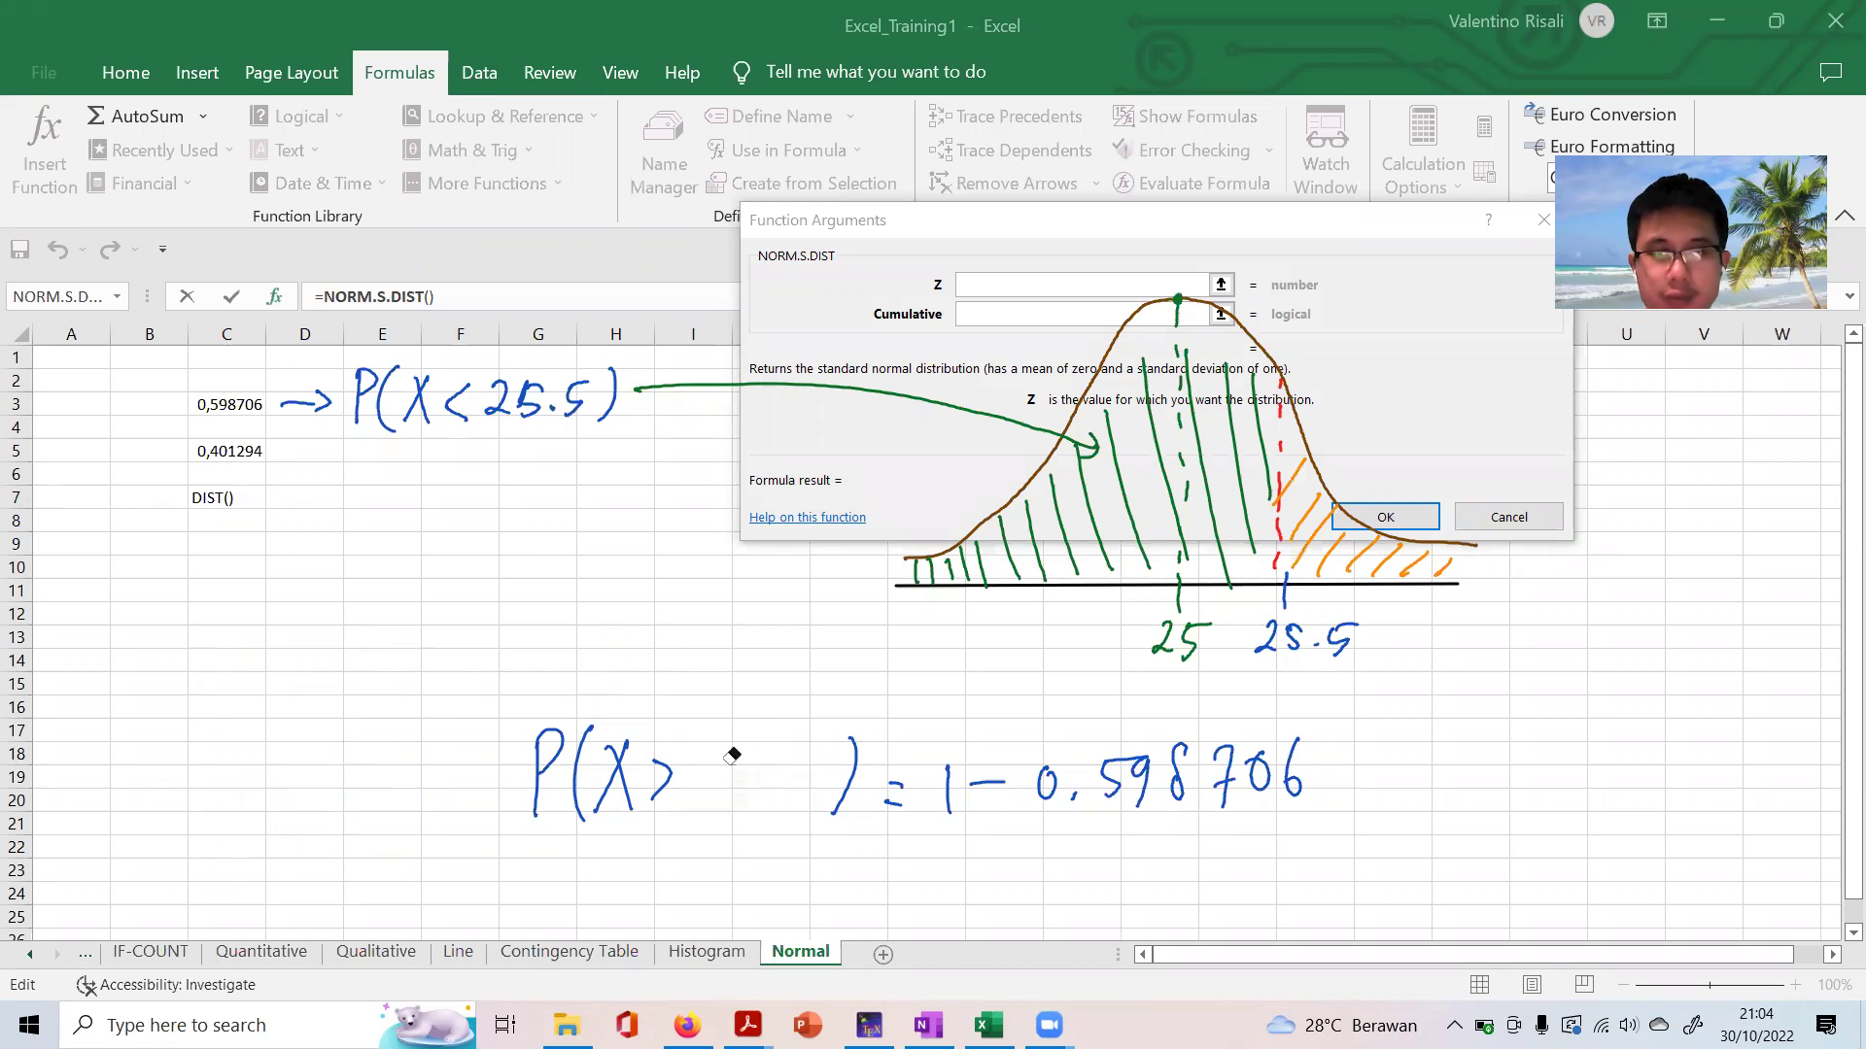
{"action": "mouse_move", "coordinate": [1020, 783]}
{"action": "left_mouse_down"}
{"action": "mouse_move", "coordinate": [1349, 778]}
{"action": "mouse_move", "coordinate": [1171, 772]}
{"action": "left_mouse_up"}
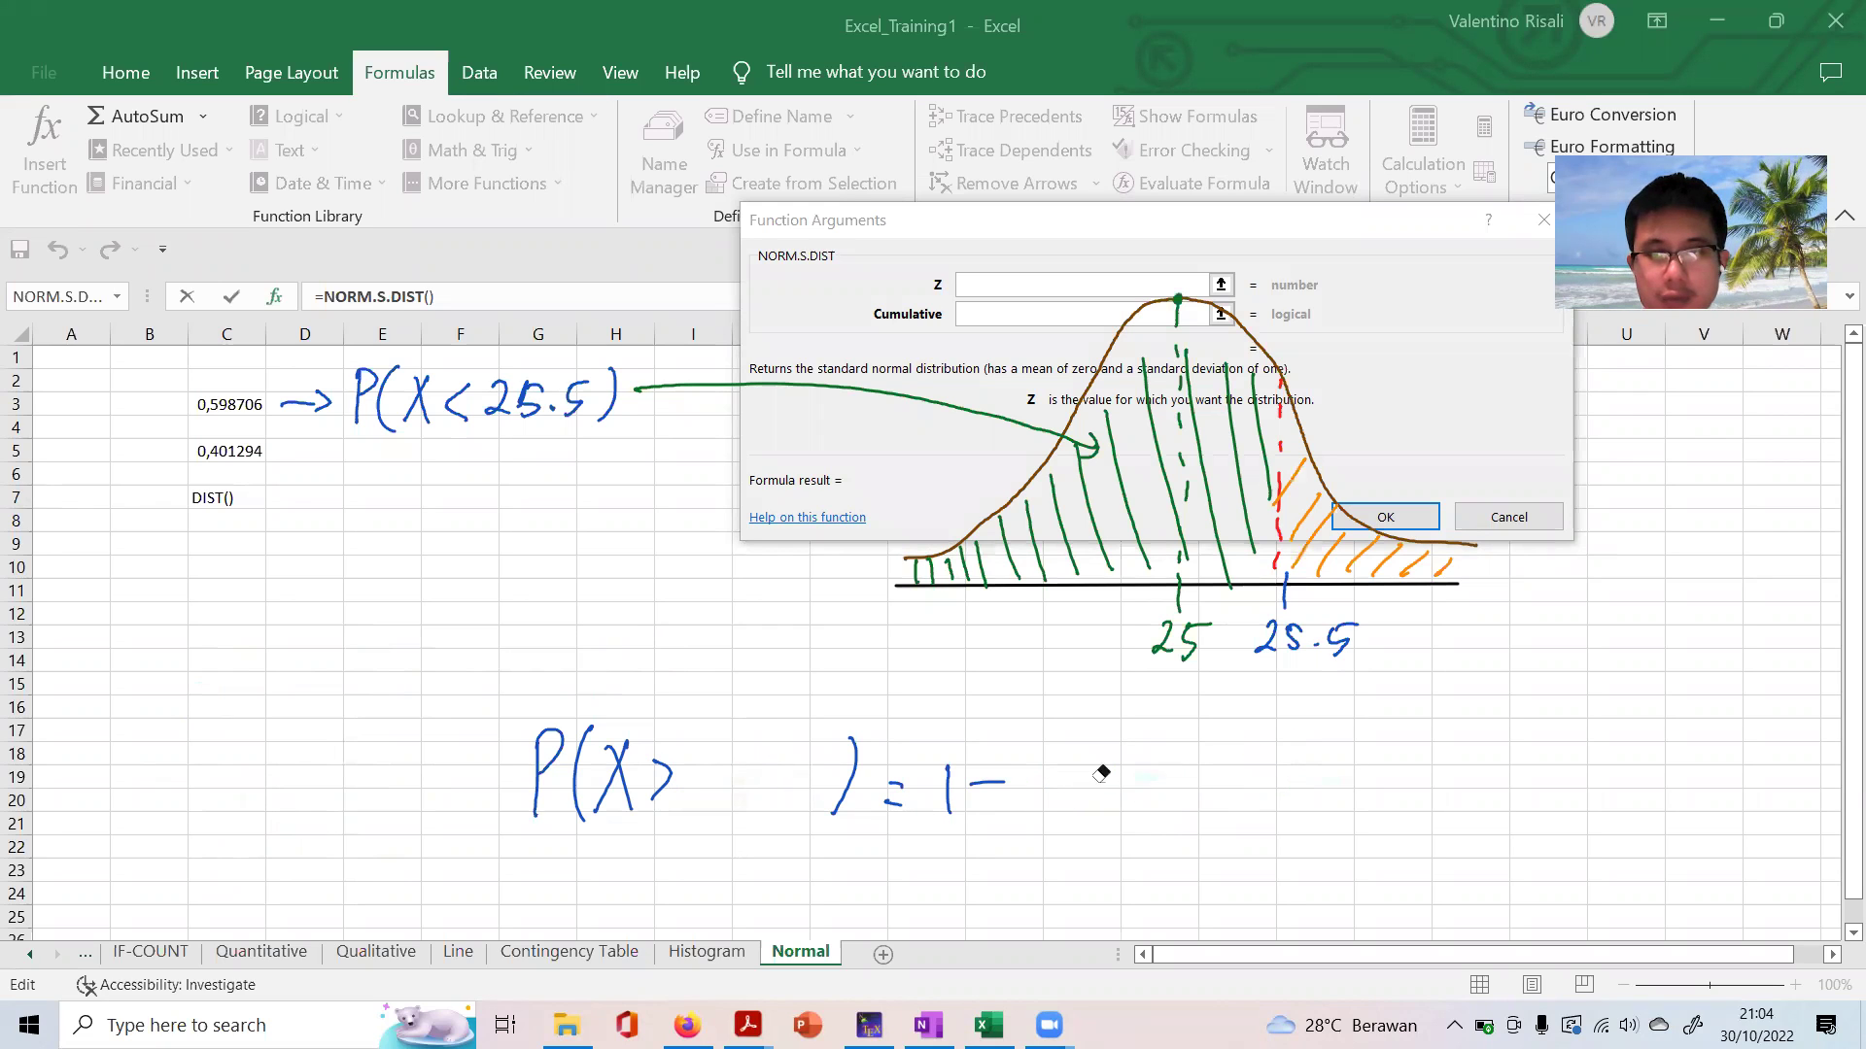
{"action": "left_click_drag", "start_coordinate": [1001, 778], "coordinate": [970, 779]}
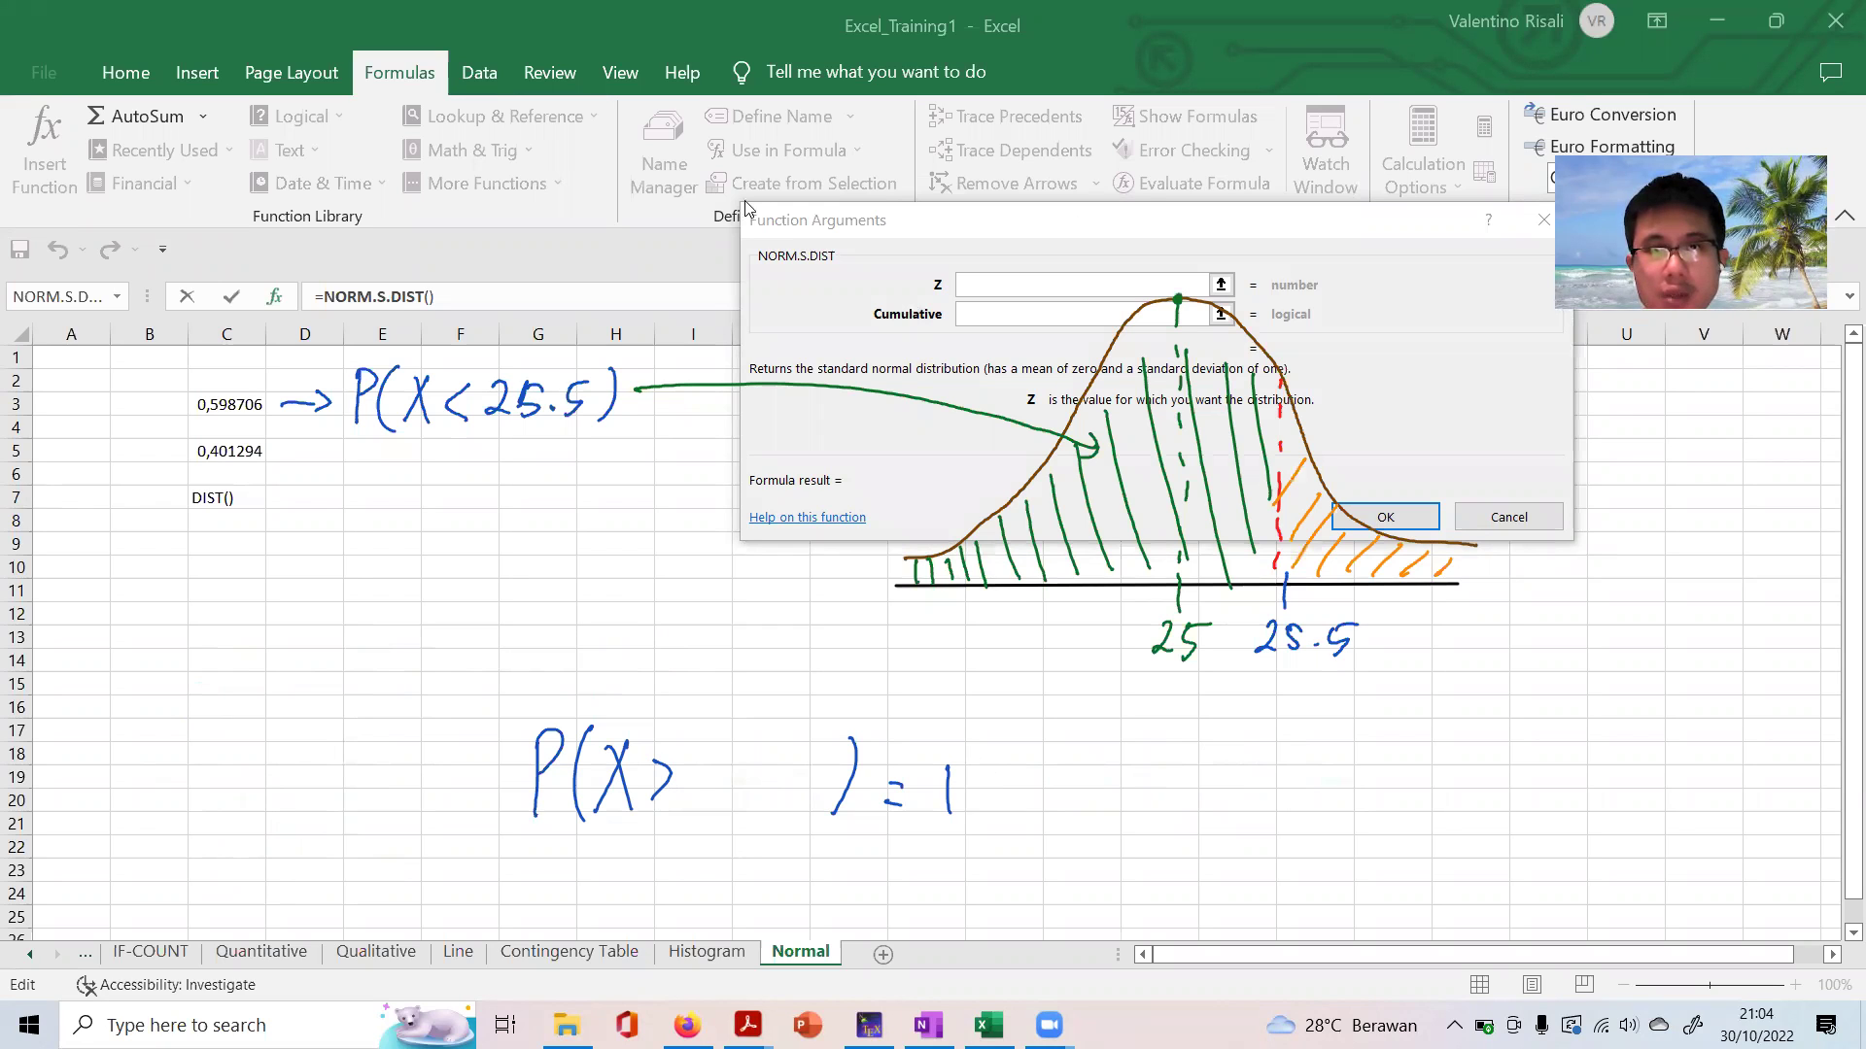
Erase the green arrow, 25/25.5 labels, green hatching and red dashed line at 25.5
{"action": "left_click_drag", "start_coordinate": [896, 379], "coordinate": [896, 400]}
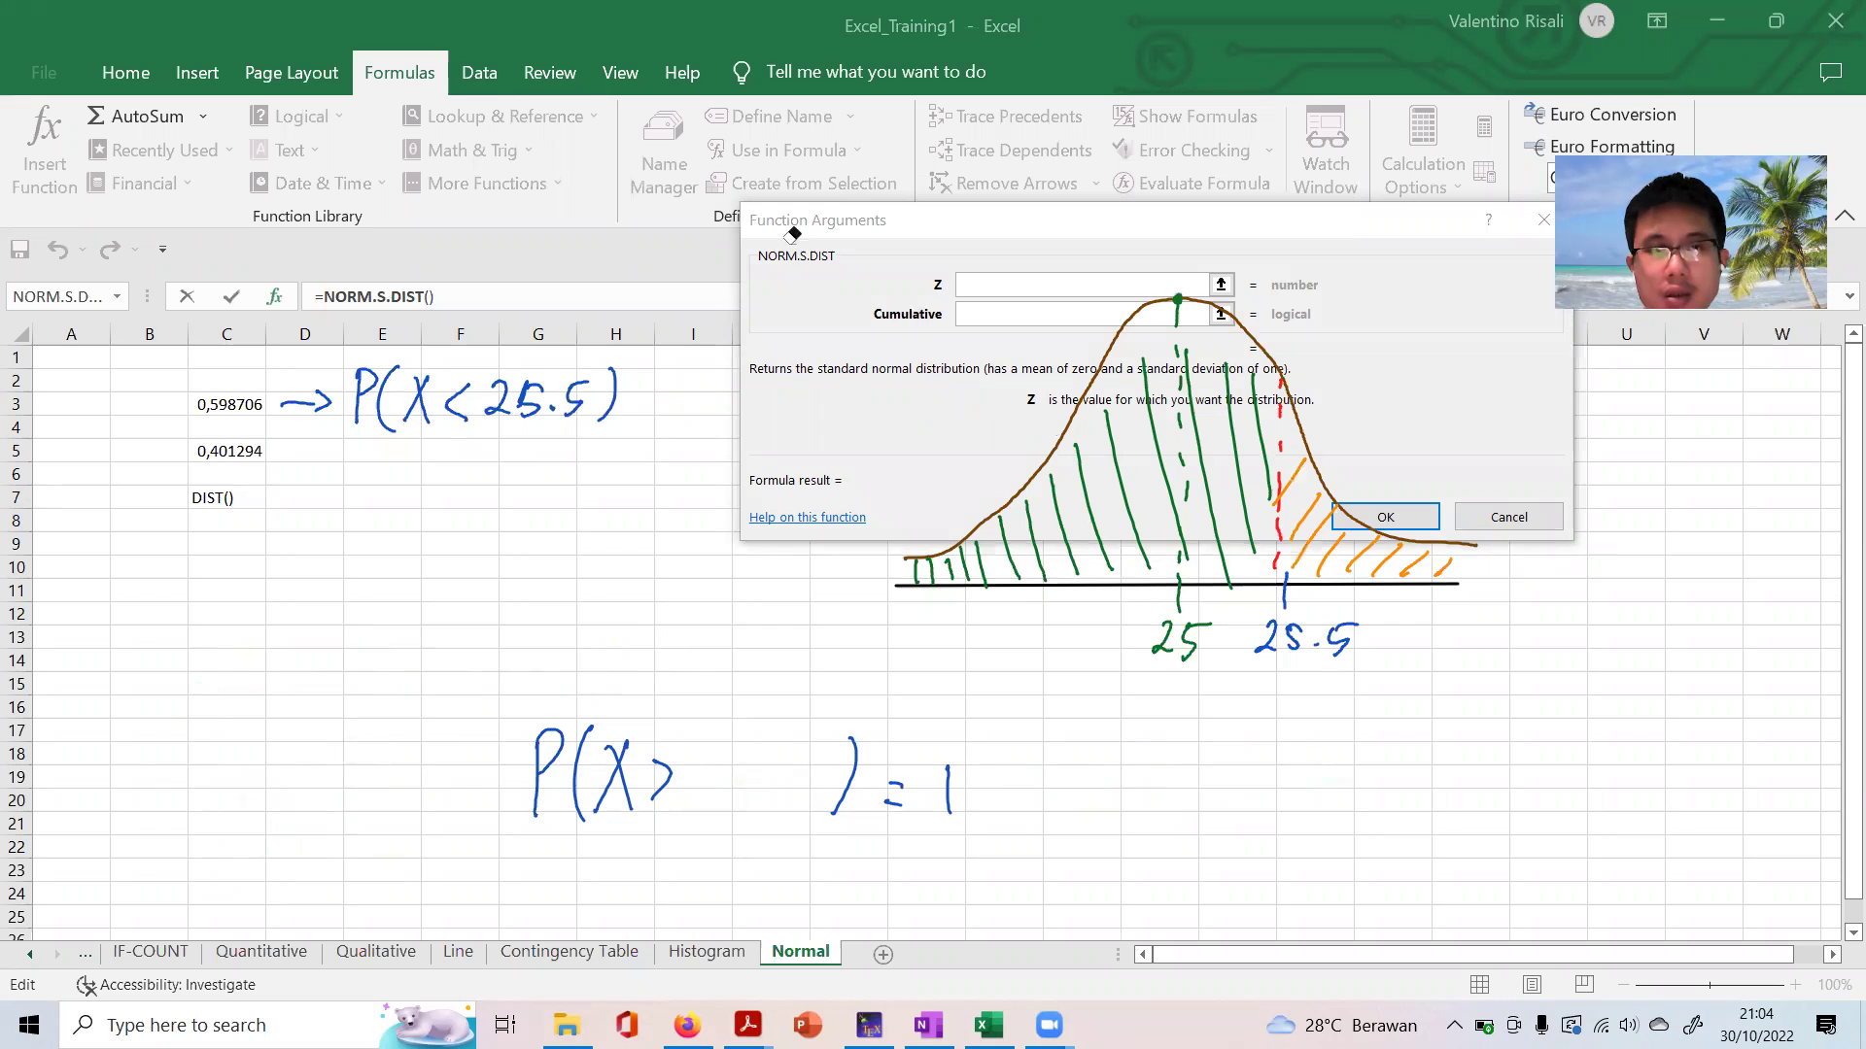
{"action": "left_click_drag", "start_coordinate": [1171, 632], "coordinate": [1253, 636]}
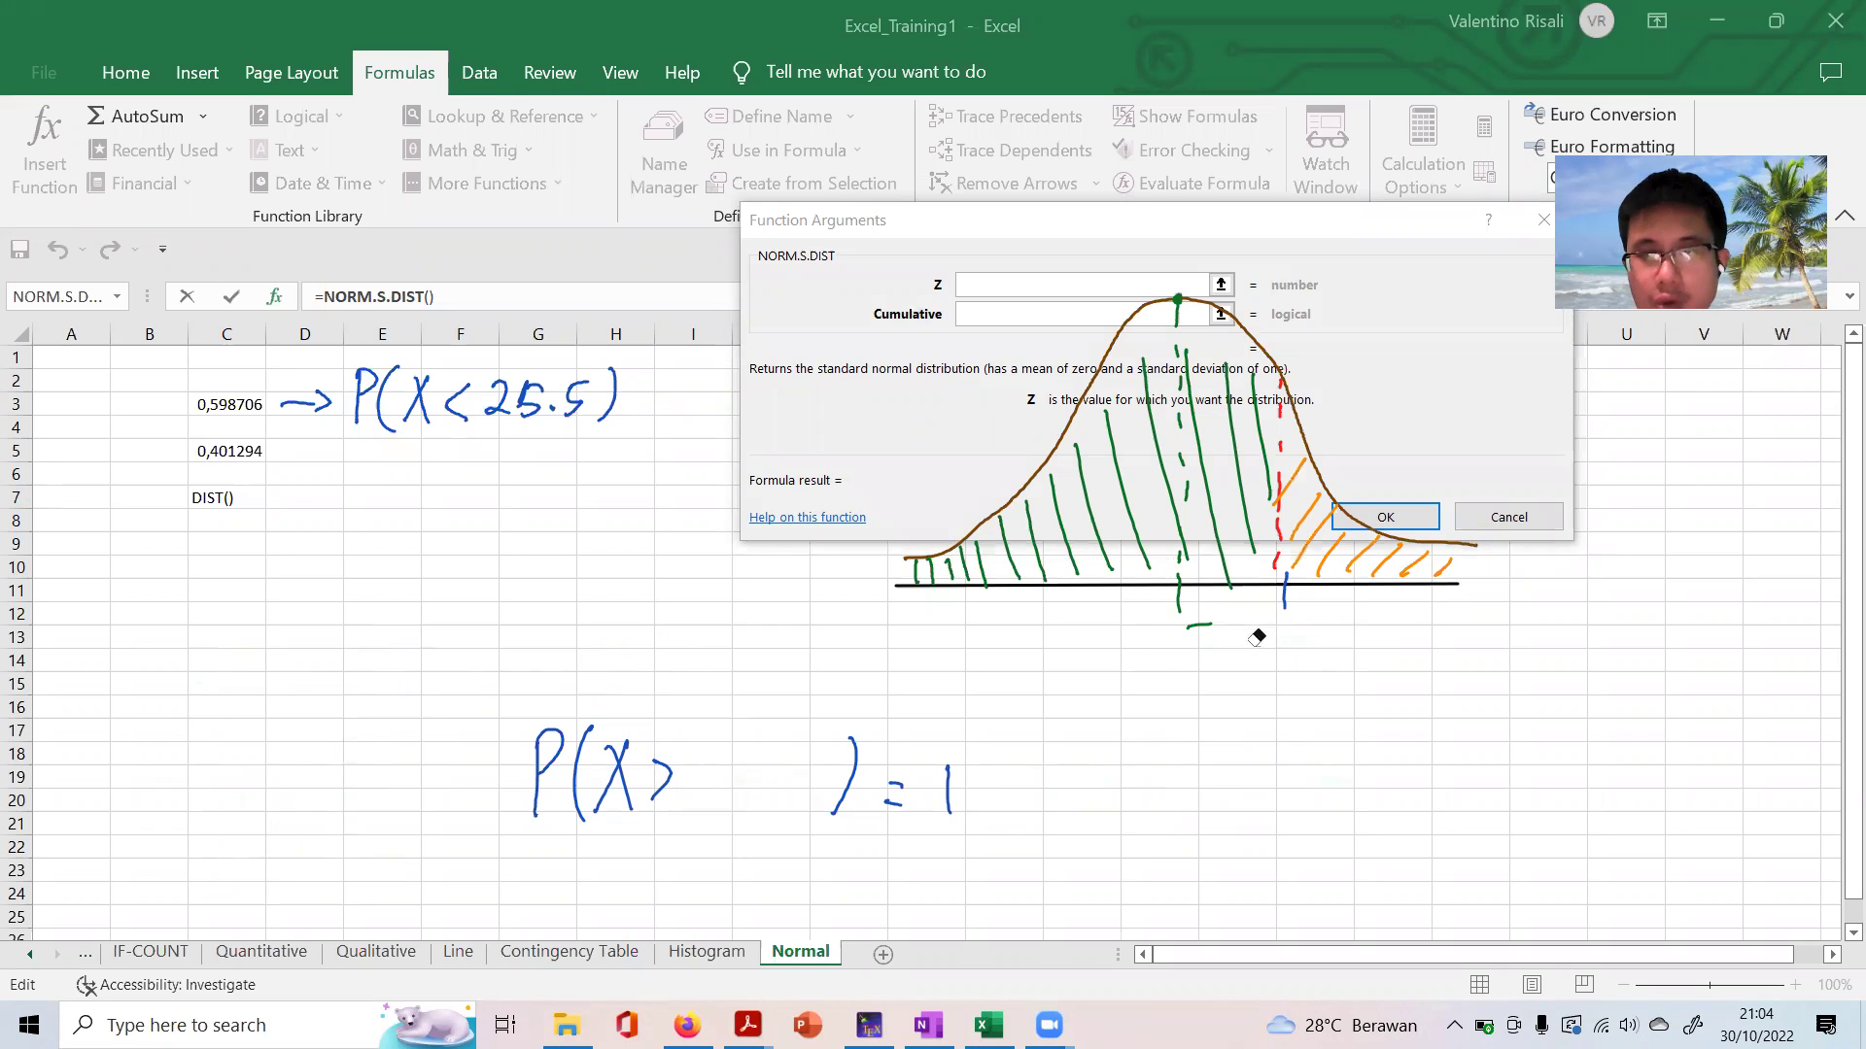
{"action": "mouse_move", "coordinate": [930, 567]}
{"action": "left_mouse_down"}
{"action": "mouse_move", "coordinate": [1064, 524]}
{"action": "mouse_move", "coordinate": [1141, 476]}
{"action": "mouse_move", "coordinate": [1156, 439]}
{"action": "mouse_move", "coordinate": [1264, 456]}
{"action": "mouse_move", "coordinate": [1322, 534]}
{"action": "mouse_move", "coordinate": [1445, 562]}
{"action": "left_mouse_up"}
{"action": "mouse_move", "coordinate": [1296, 538]}
{"action": "left_mouse_down"}
{"action": "mouse_move", "coordinate": [1263, 529]}
{"action": "mouse_move", "coordinate": [1284, 564]}
{"action": "mouse_move", "coordinate": [1259, 413]}
{"action": "left_mouse_up"}
{"action": "left_click_drag", "start_coordinate": [1203, 625], "coordinate": [1307, 588]}
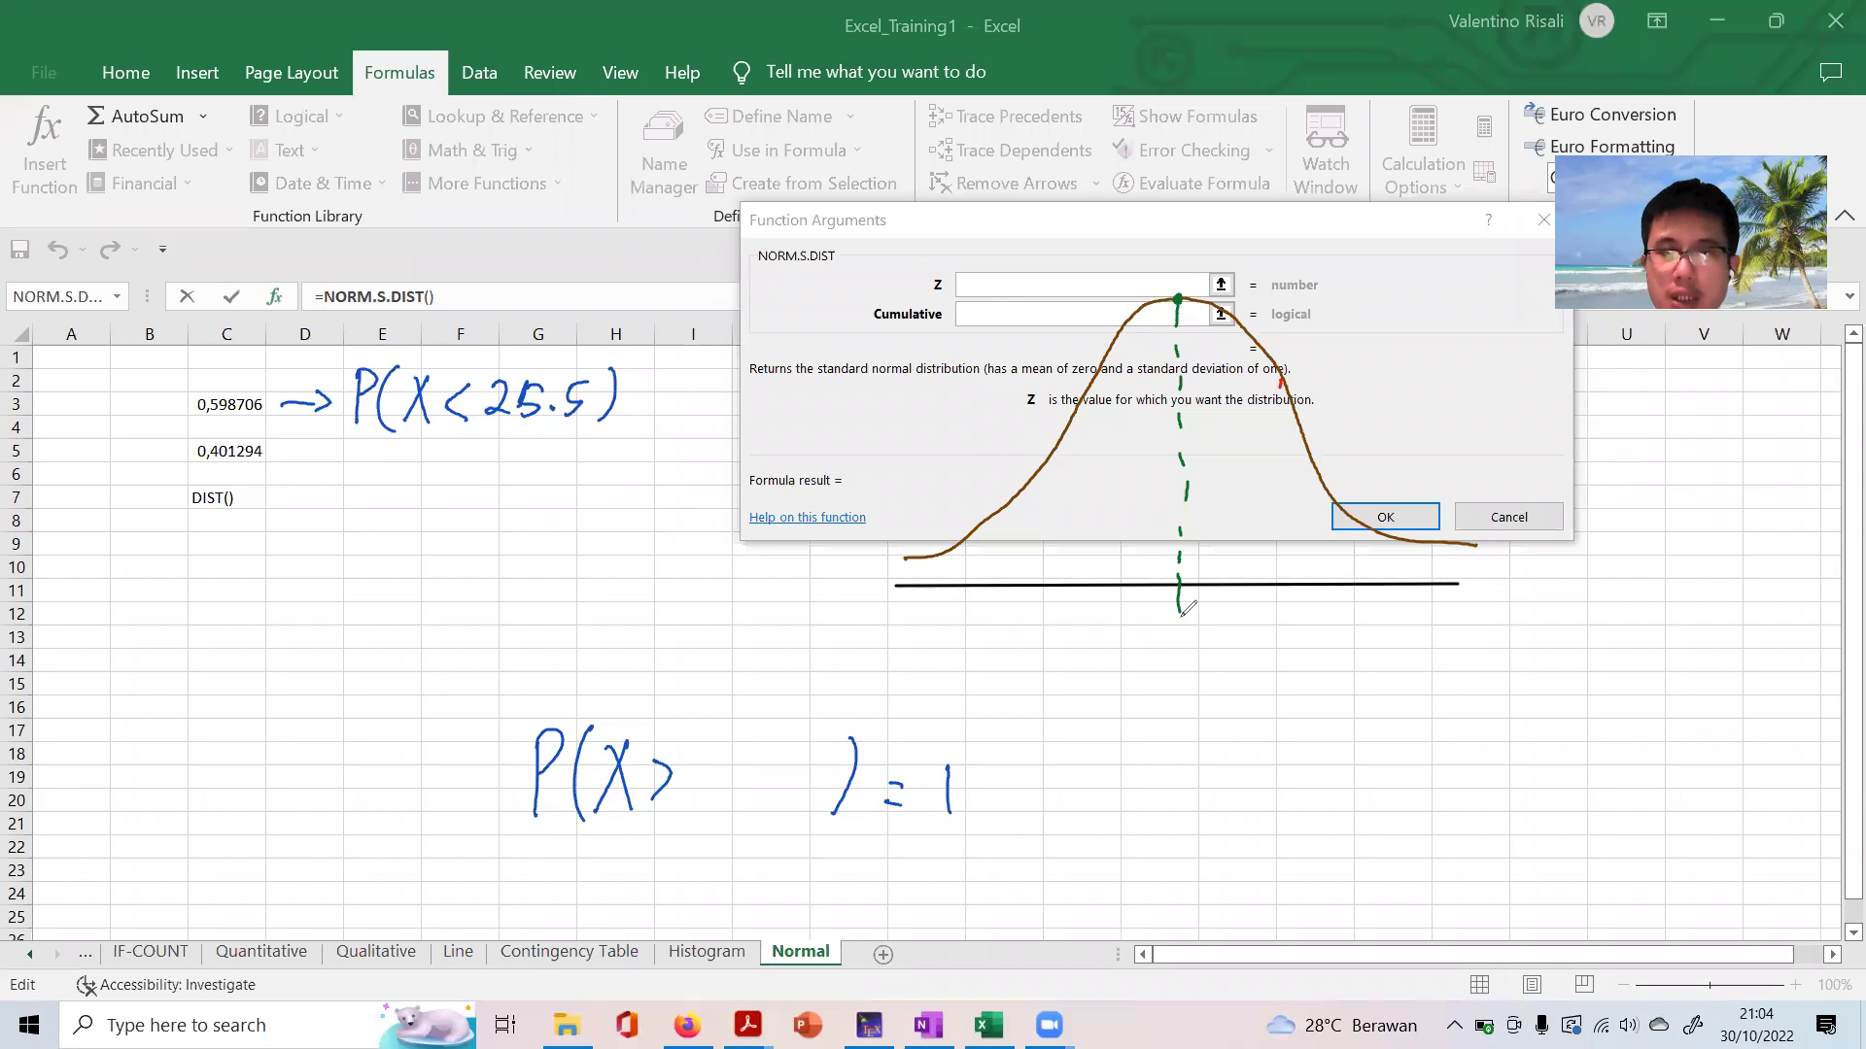
Label the axis centre 0, add a dashed line labelled -1.2, and write 1.2 in the expression
{"action": "left_click_drag", "start_coordinate": [1180, 625], "coordinate": [1168, 637]}
{"action": "left_click_drag", "start_coordinate": [1068, 436], "coordinate": [1047, 622]}
{"action": "left_click_drag", "start_coordinate": [1051, 609], "coordinate": [1052, 644]}
{"action": "left_click_drag", "start_coordinate": [1068, 636], "coordinate": [1103, 643]}
{"action": "left_click_drag", "start_coordinate": [717, 765], "coordinate": [716, 810]}
{"action": "left_click_drag", "start_coordinate": [730, 798], "coordinate": [783, 806]}
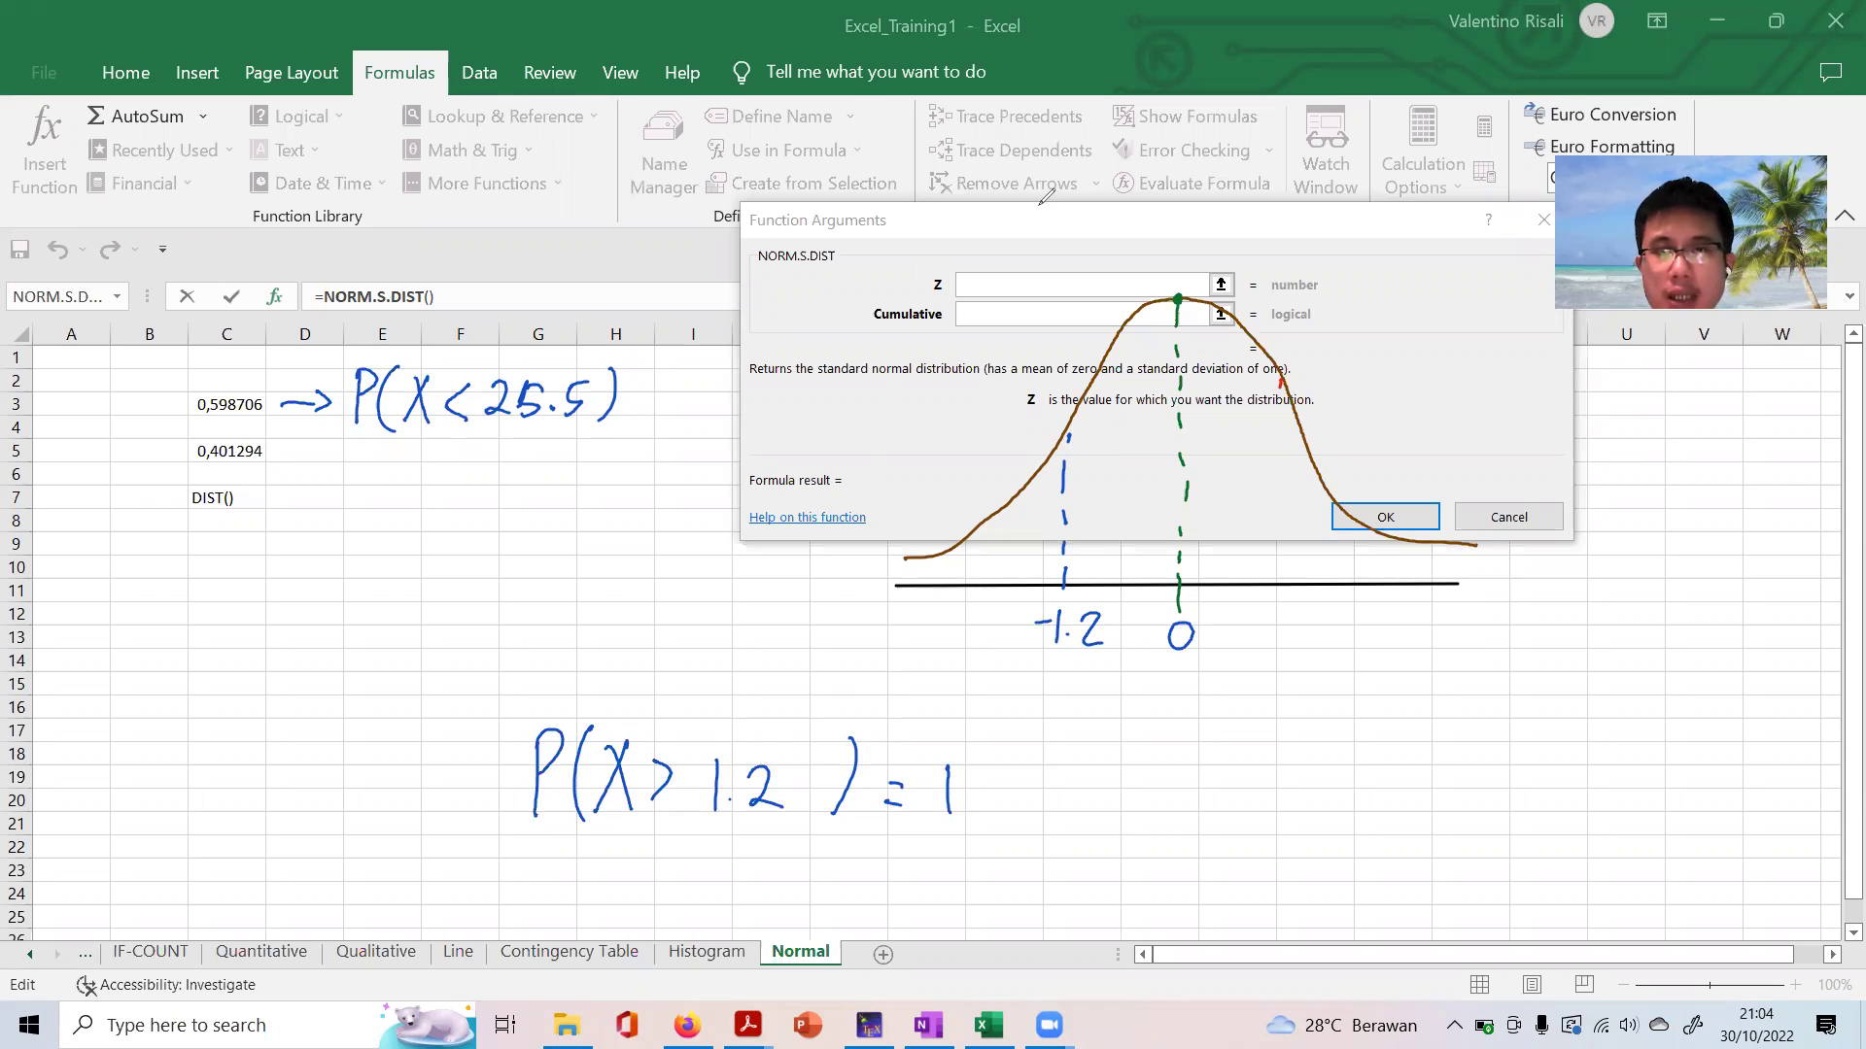
Hatch the left tail below -1.2 red and move the Function Arguments dialog aside
{"action": "left_click_drag", "start_coordinate": [923, 559], "coordinate": [919, 588]}
{"action": "mouse_move", "coordinate": [939, 554]}
{"action": "left_mouse_down"}
{"action": "mouse_move", "coordinate": [935, 588]}
{"action": "mouse_move", "coordinate": [981, 588]}
{"action": "left_mouse_up"}
{"action": "left_click_drag", "start_coordinate": [1020, 510], "coordinate": [1016, 581]}
{"action": "left_click_drag", "start_coordinate": [1034, 500], "coordinate": [1043, 573]}
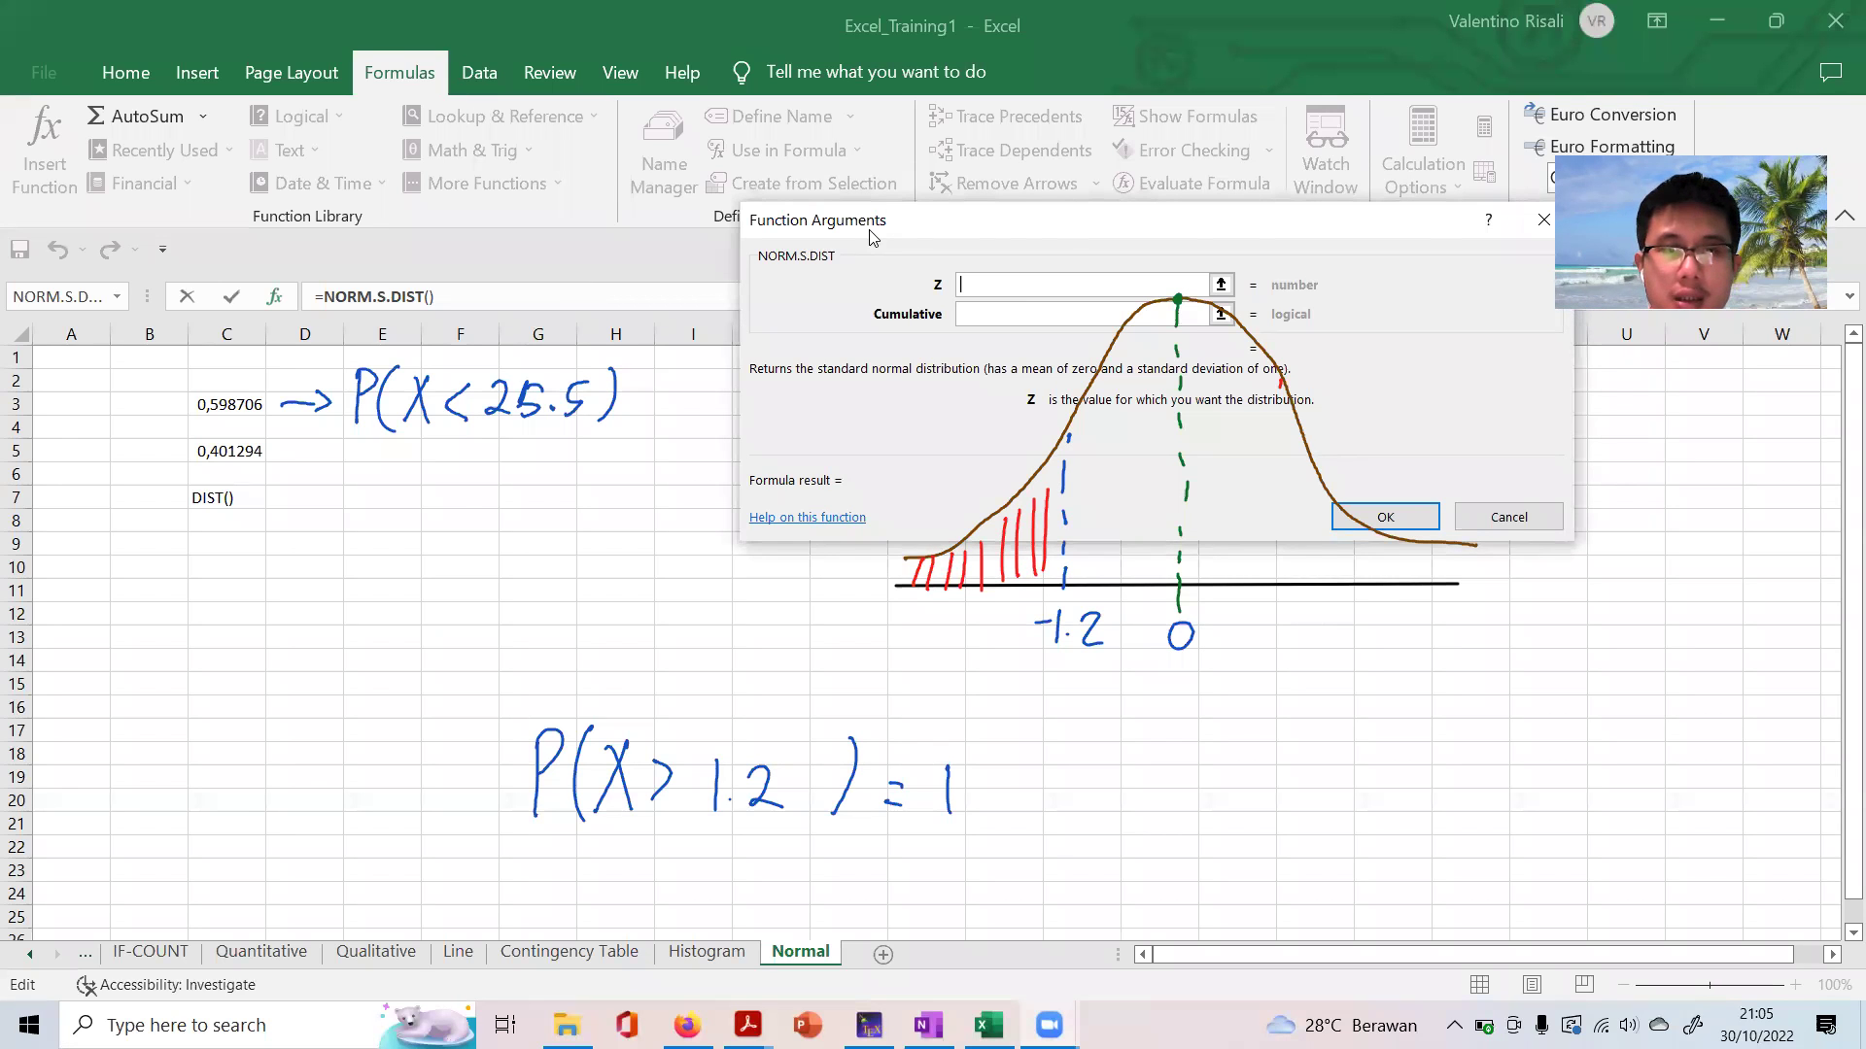
{"action": "left_click_drag", "start_coordinate": [872, 238], "coordinate": [432, 427]}
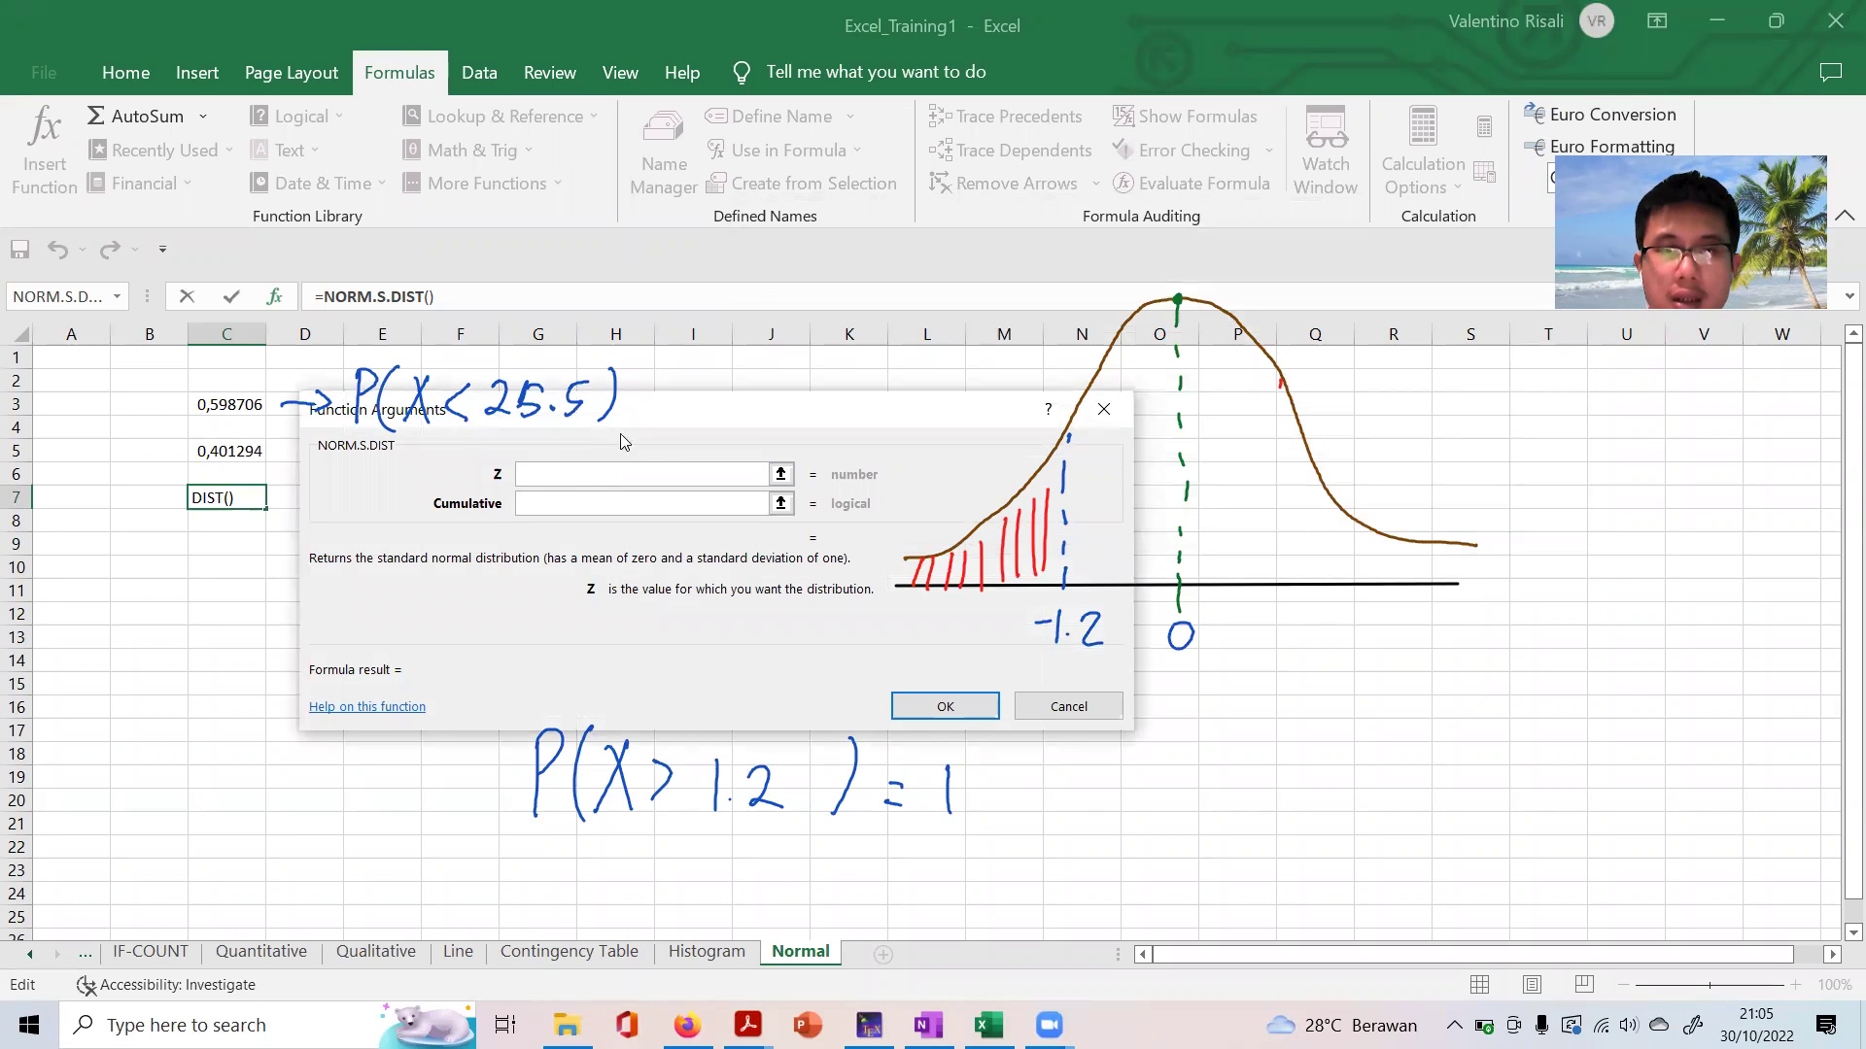
Enter Z = -1,2 and Cumulative TRUE so C7 shows =NORM.S.DIST(-1,2;TRUE) = 0,11507
{"action": "type", "text": "-"}
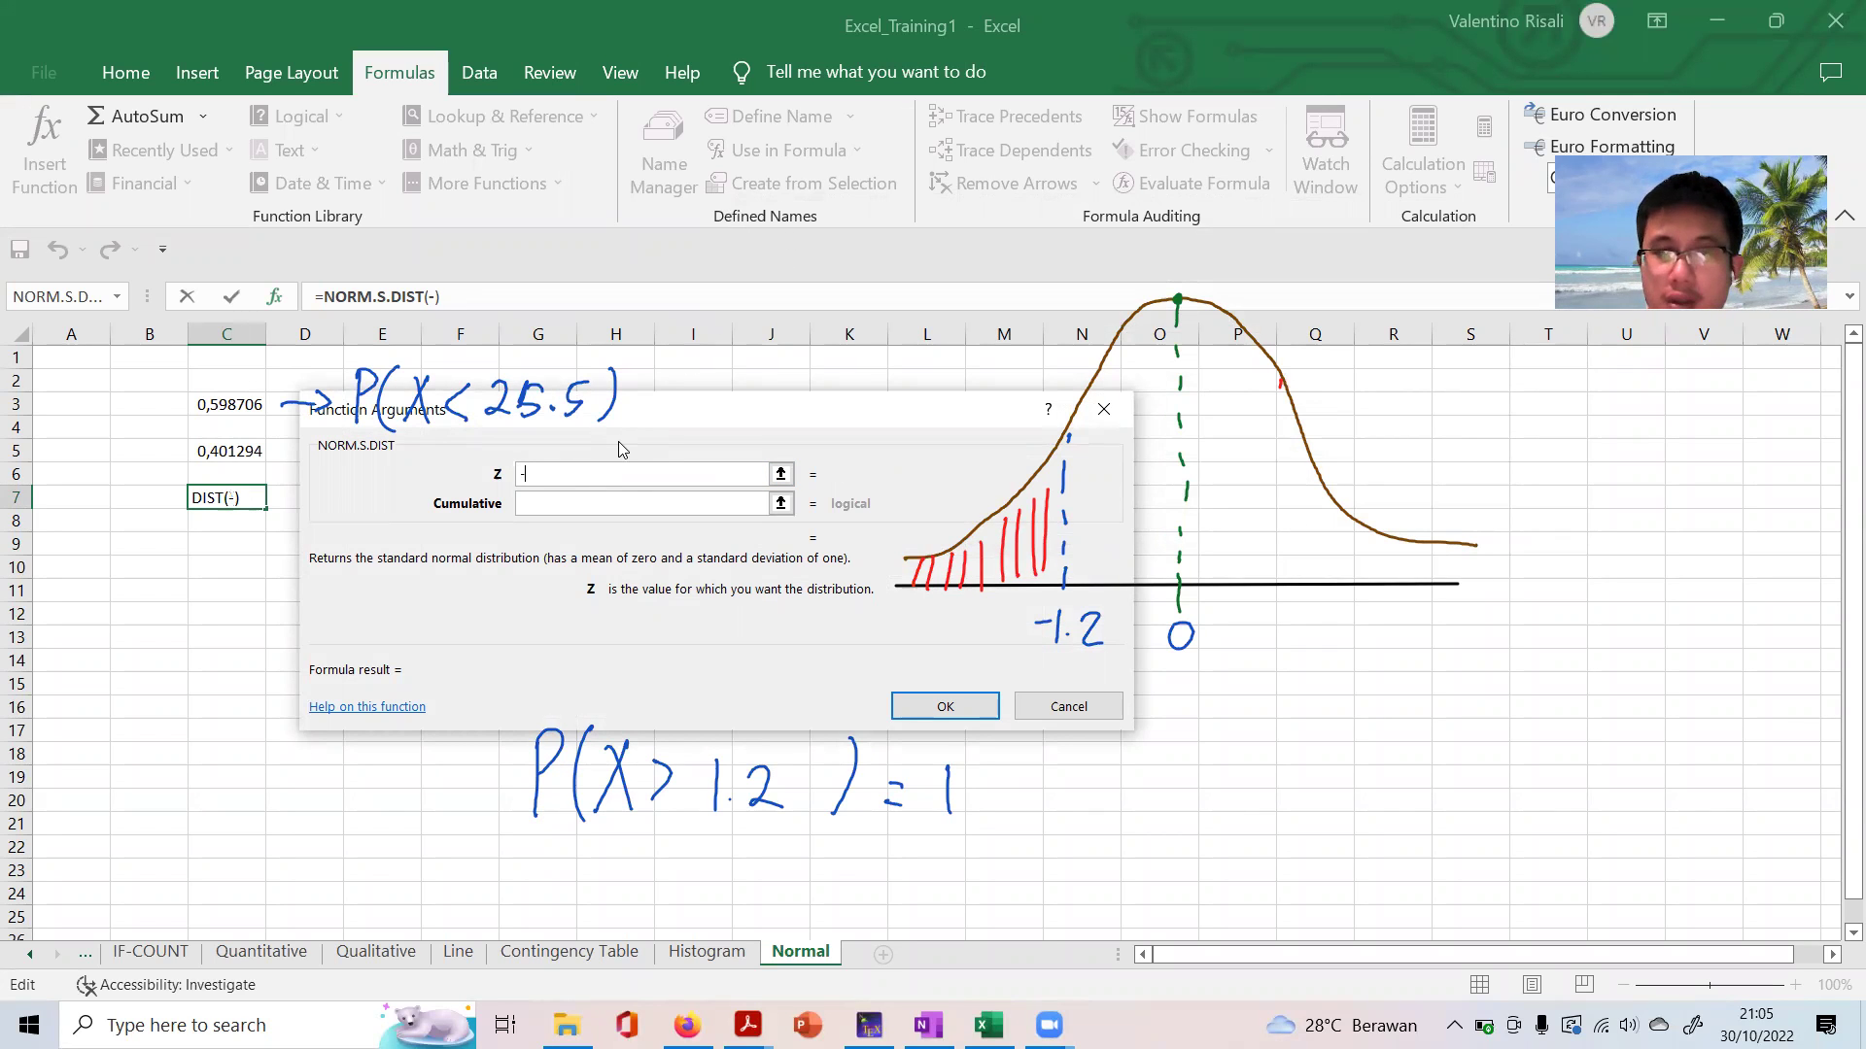
{"action": "type", "text": "0"}
{"action": "key", "text": "BackSpace"}
{"action": "type", "text": "1,2"}
{"action": "left_click", "coordinate": [581, 502]}
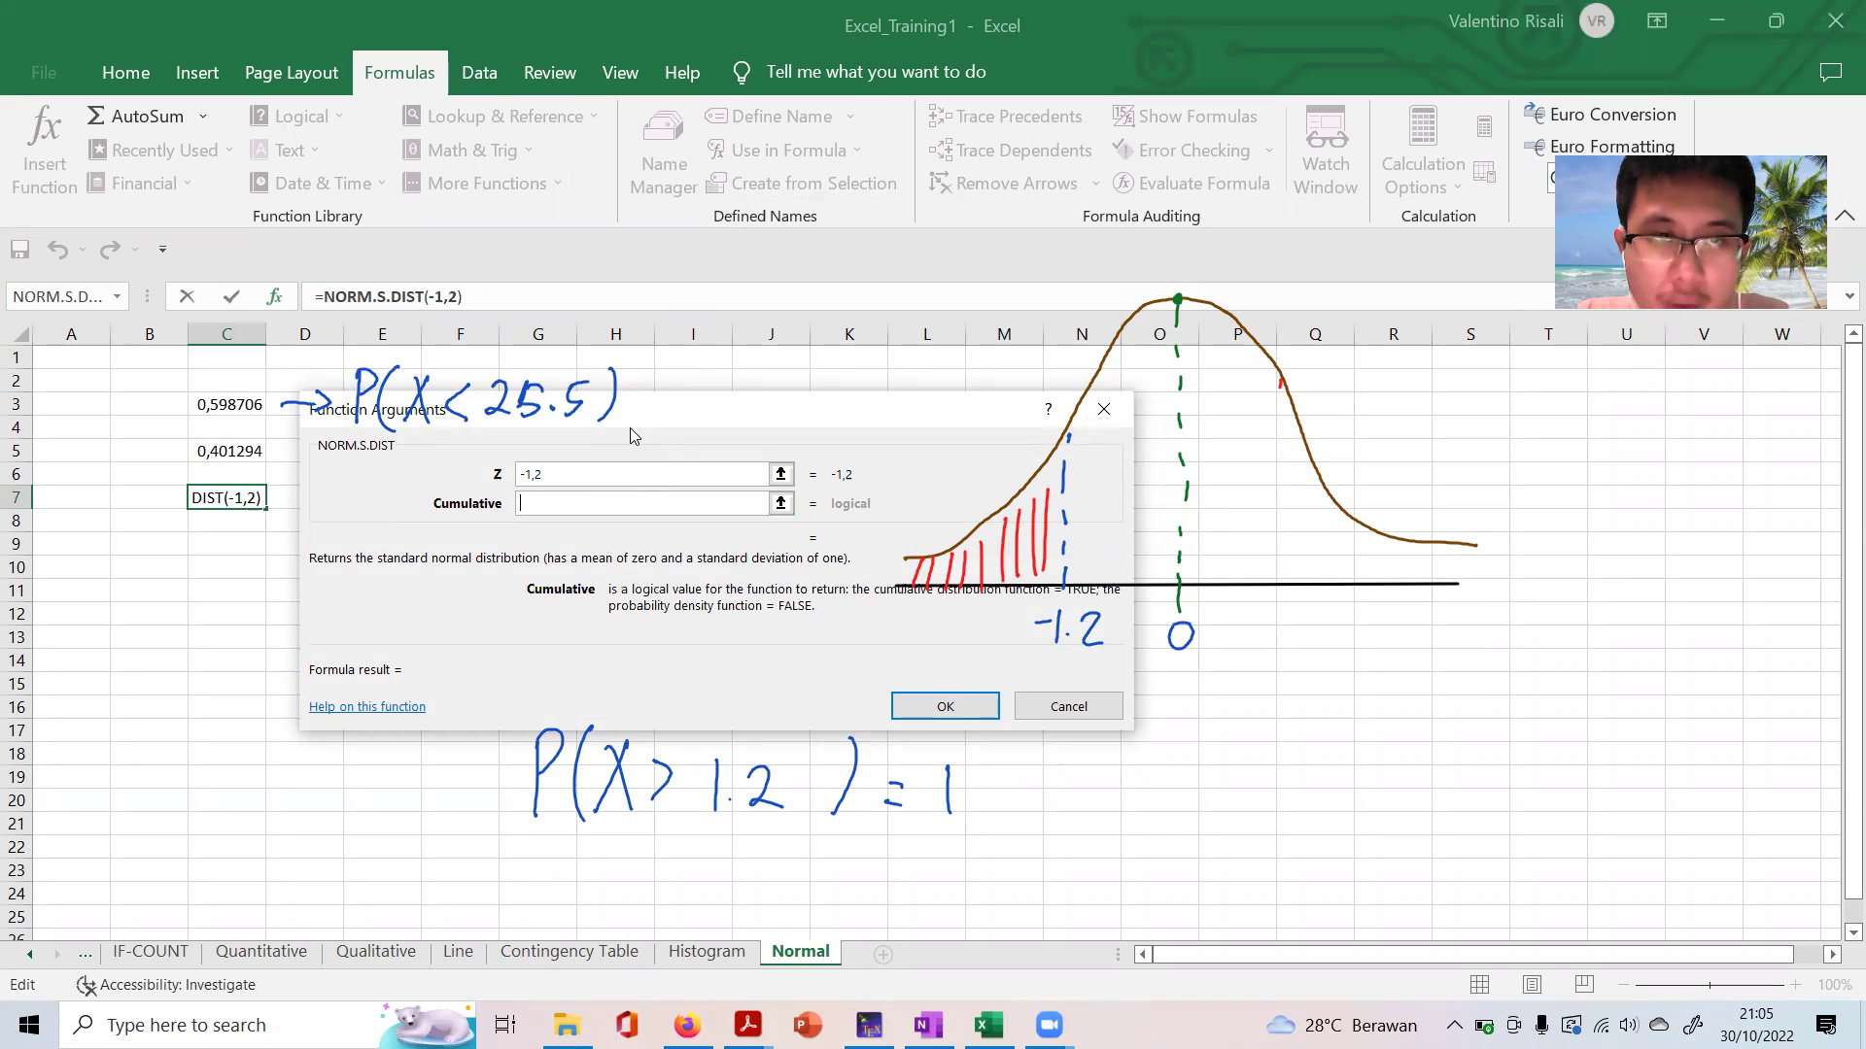
{"action": "left_click_drag", "start_coordinate": [630, 428], "coordinate": [572, 461]}
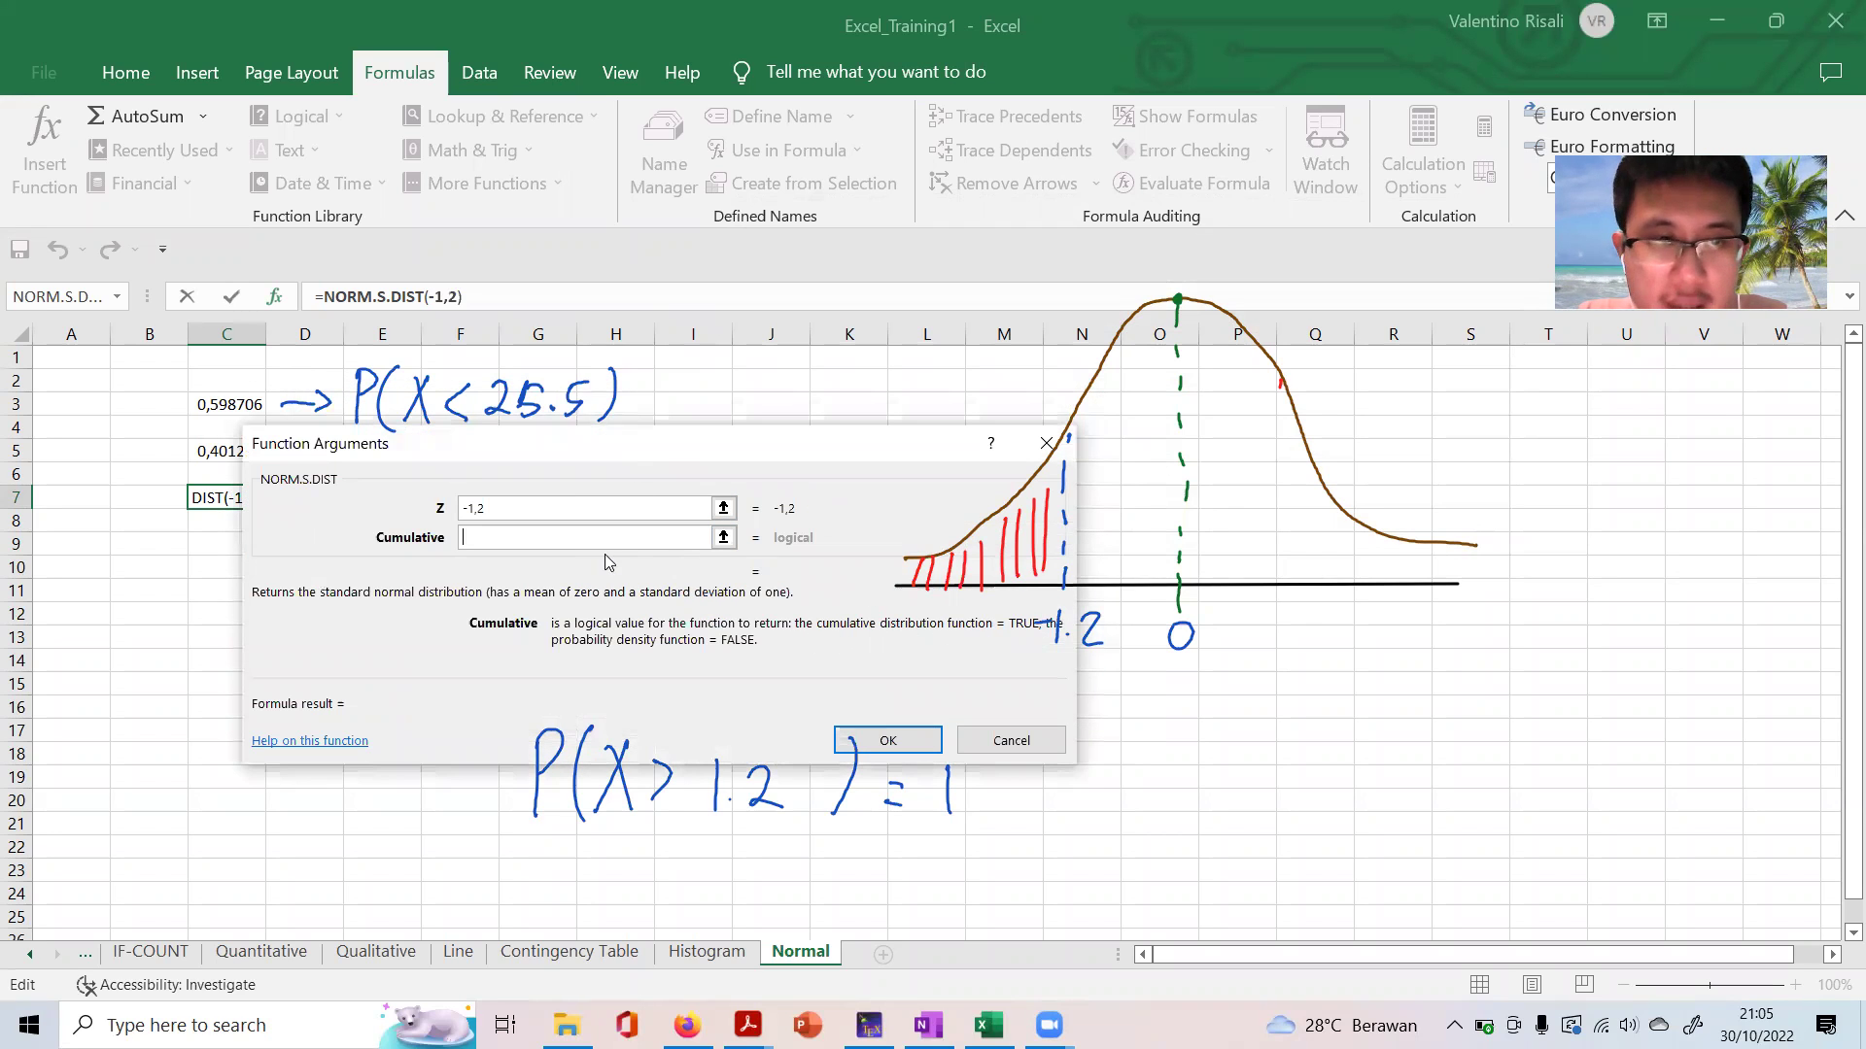
{"action": "type", "text": "TRUE"}
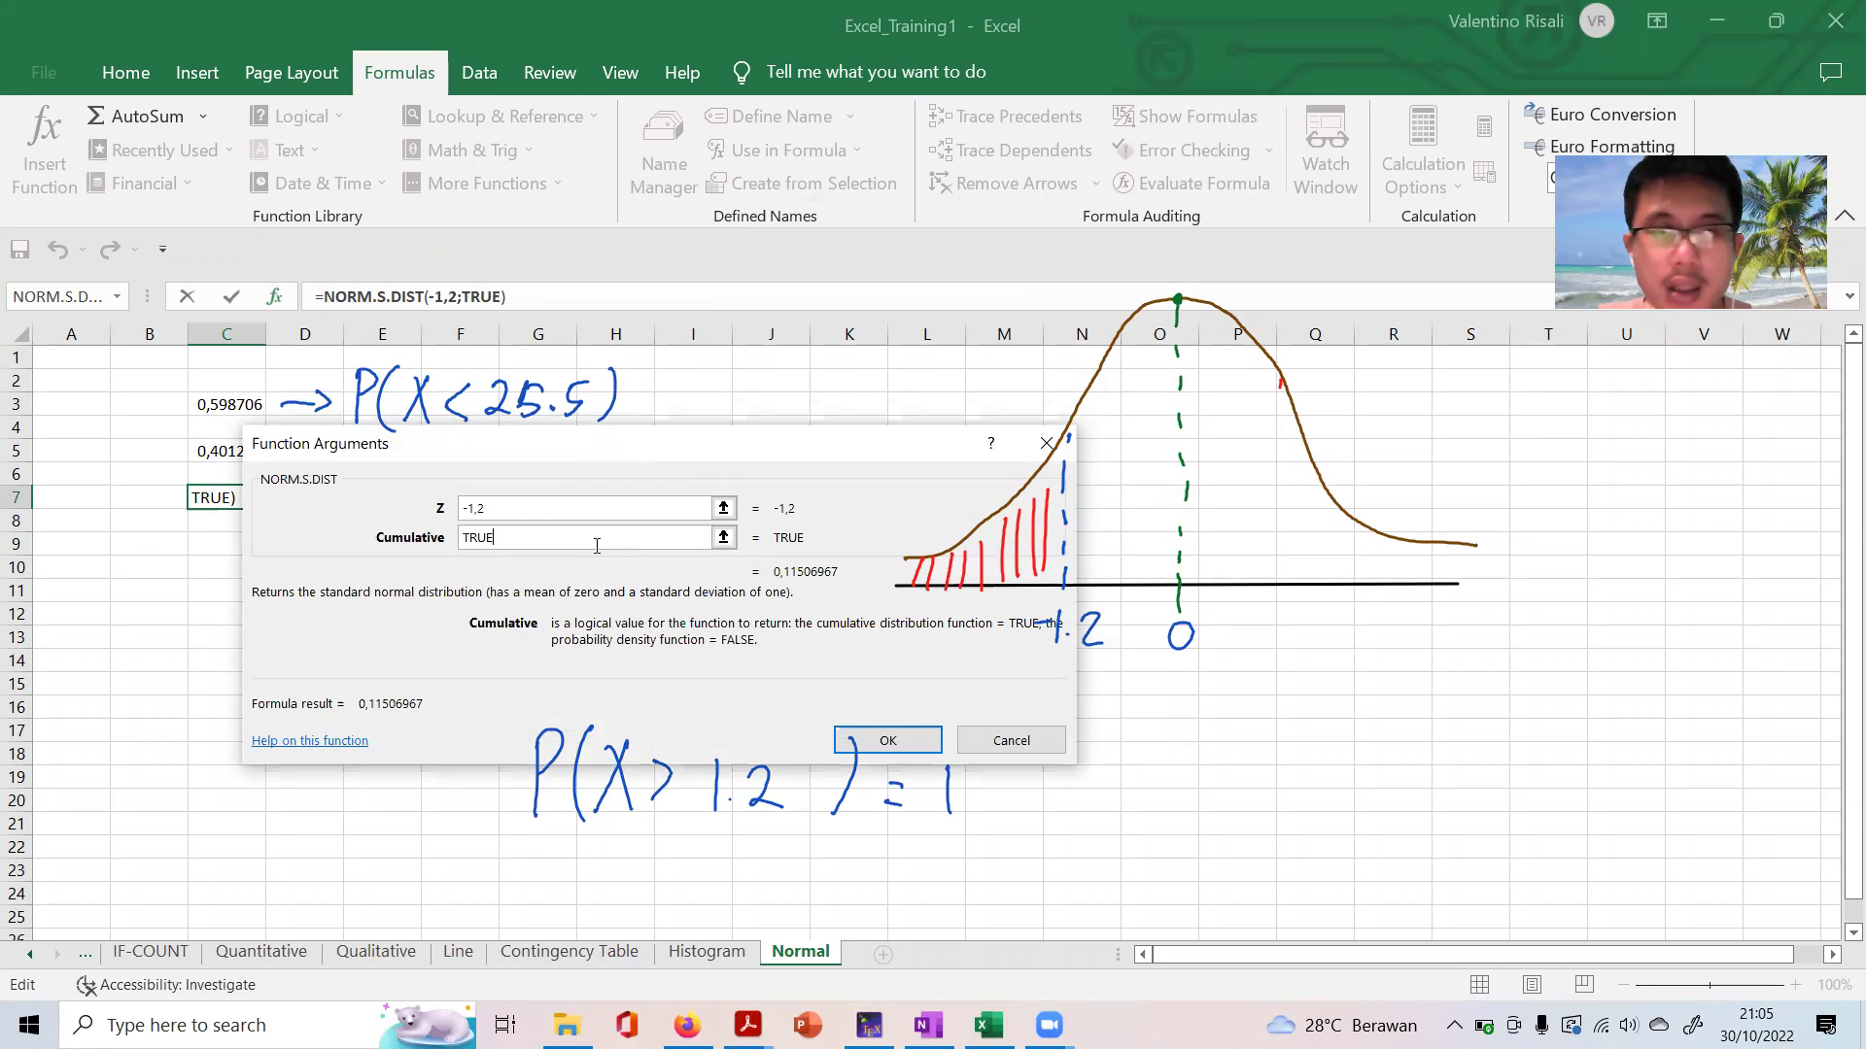
{"action": "left_click", "coordinate": [862, 744]}
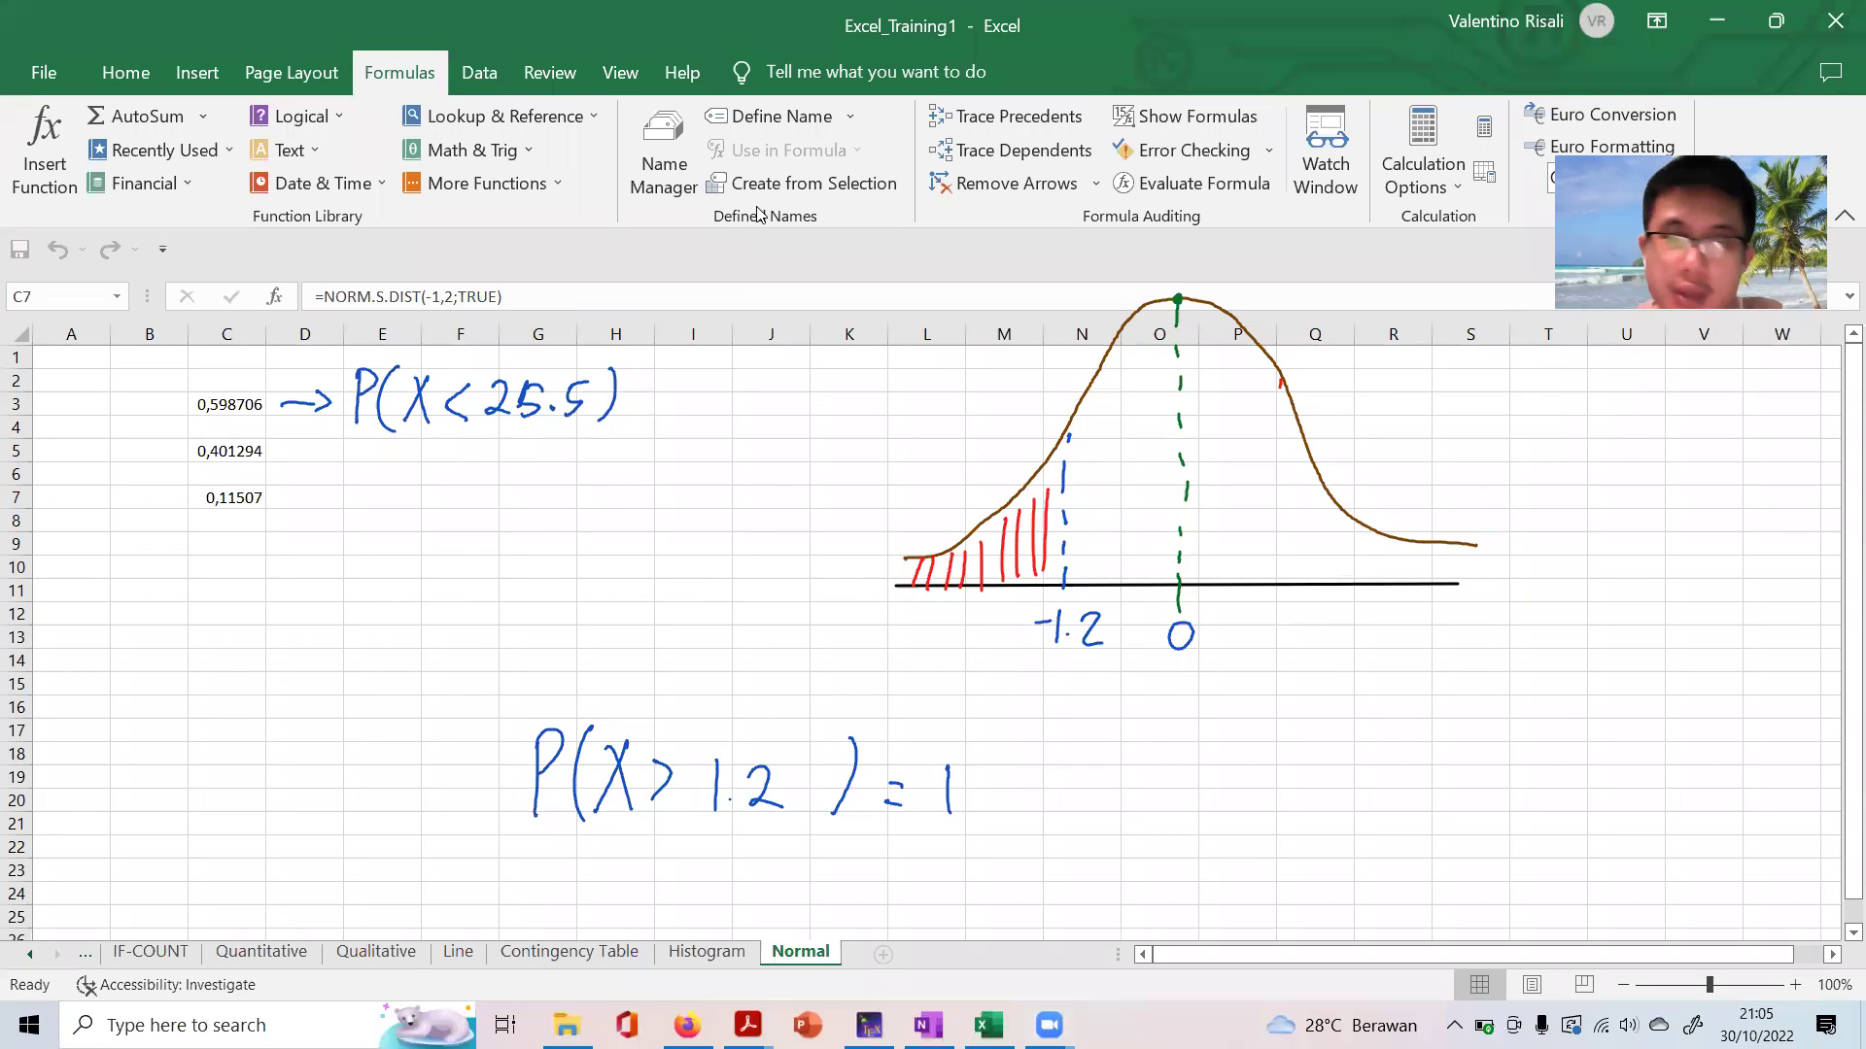
Ink a red arrow from C7's 0.11507 to the shaded left tail and write P(X > −1.2) = 1 − 0.11507
{"action": "mouse_move", "coordinate": [274, 496]}
{"action": "left_mouse_down"}
{"action": "mouse_move", "coordinate": [979, 552]}
{"action": "mouse_move", "coordinate": [964, 558]}
{"action": "left_mouse_up"}
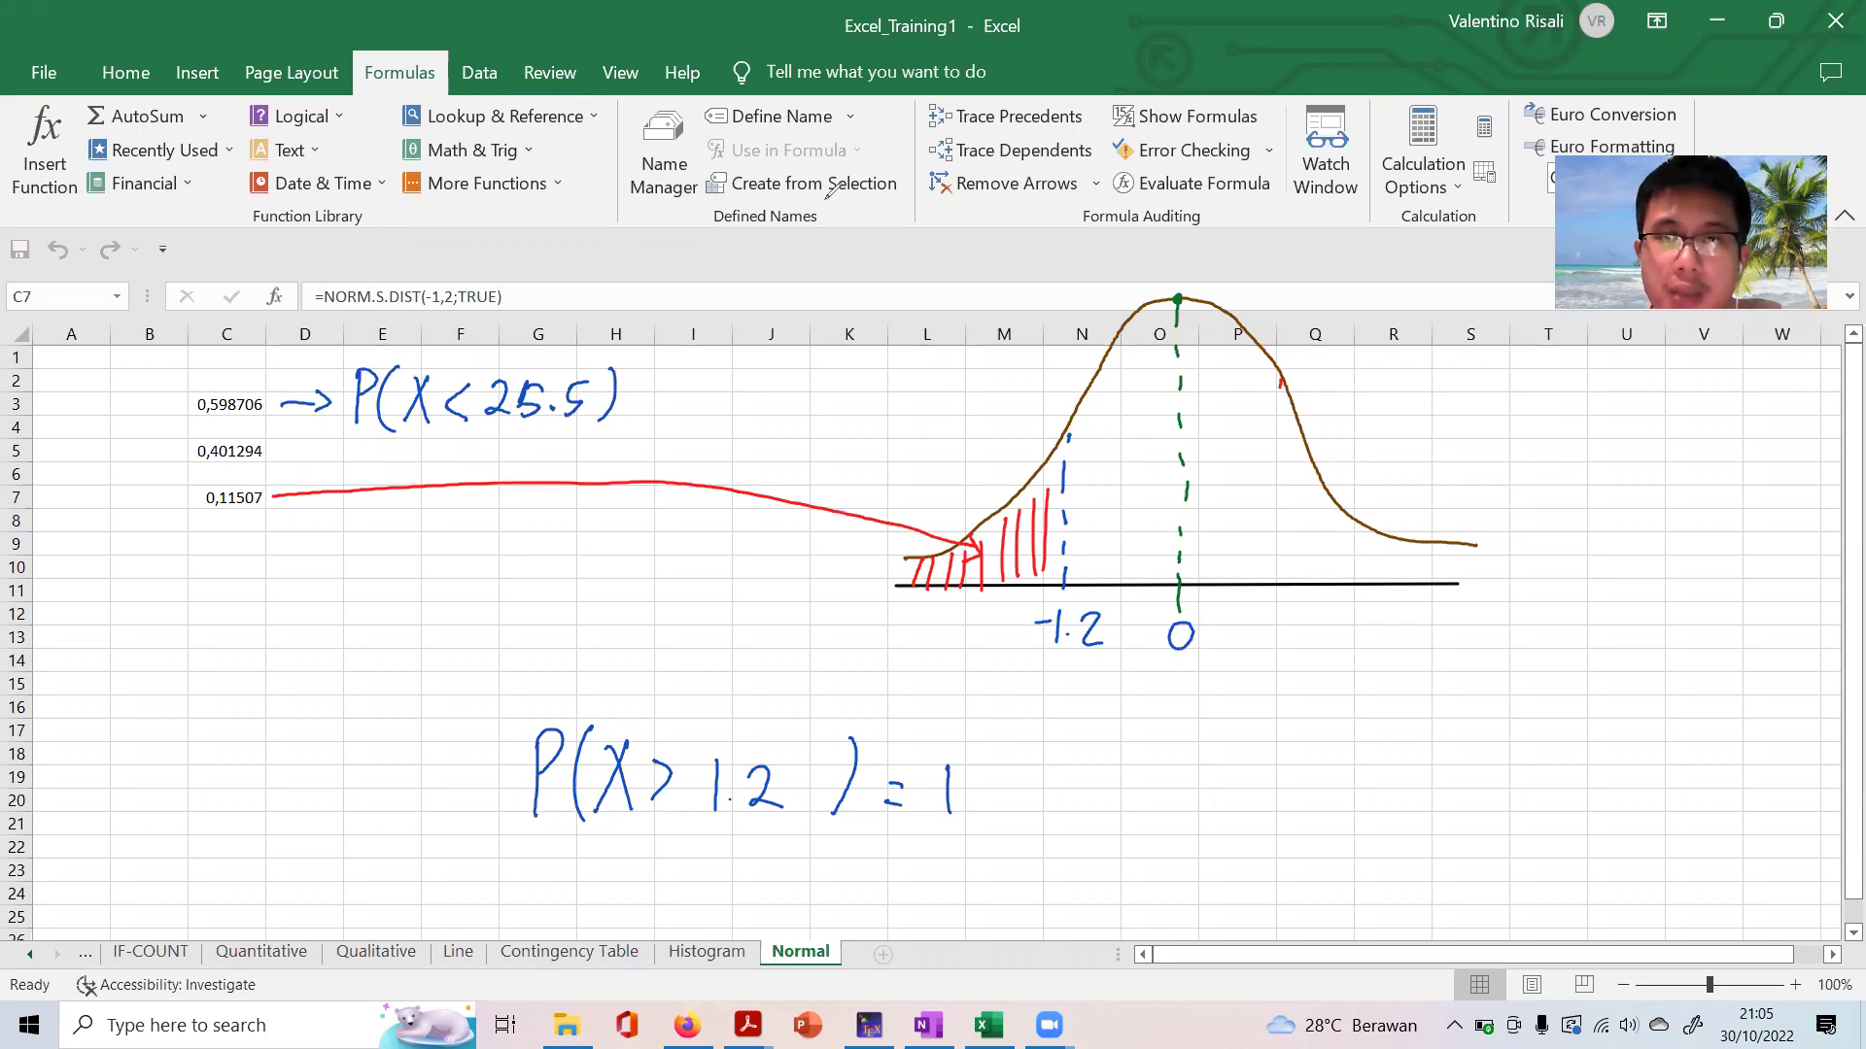
{"action": "left_click_drag", "start_coordinate": [680, 792], "coordinate": [701, 790]}
{"action": "mouse_move", "coordinate": [986, 799]}
{"action": "left_mouse_down"}
{"action": "mouse_move", "coordinate": [1066, 775]}
{"action": "mouse_move", "coordinate": [1120, 814]}
{"action": "mouse_move", "coordinate": [1156, 805]}
{"action": "left_mouse_up"}
{"action": "left_click", "coordinate": [1092, 795]}
{"action": "left_click_drag", "start_coordinate": [1181, 773], "coordinate": [1216, 821]}
{"action": "left_click_drag", "start_coordinate": [1210, 792], "coordinate": [1257, 782]}
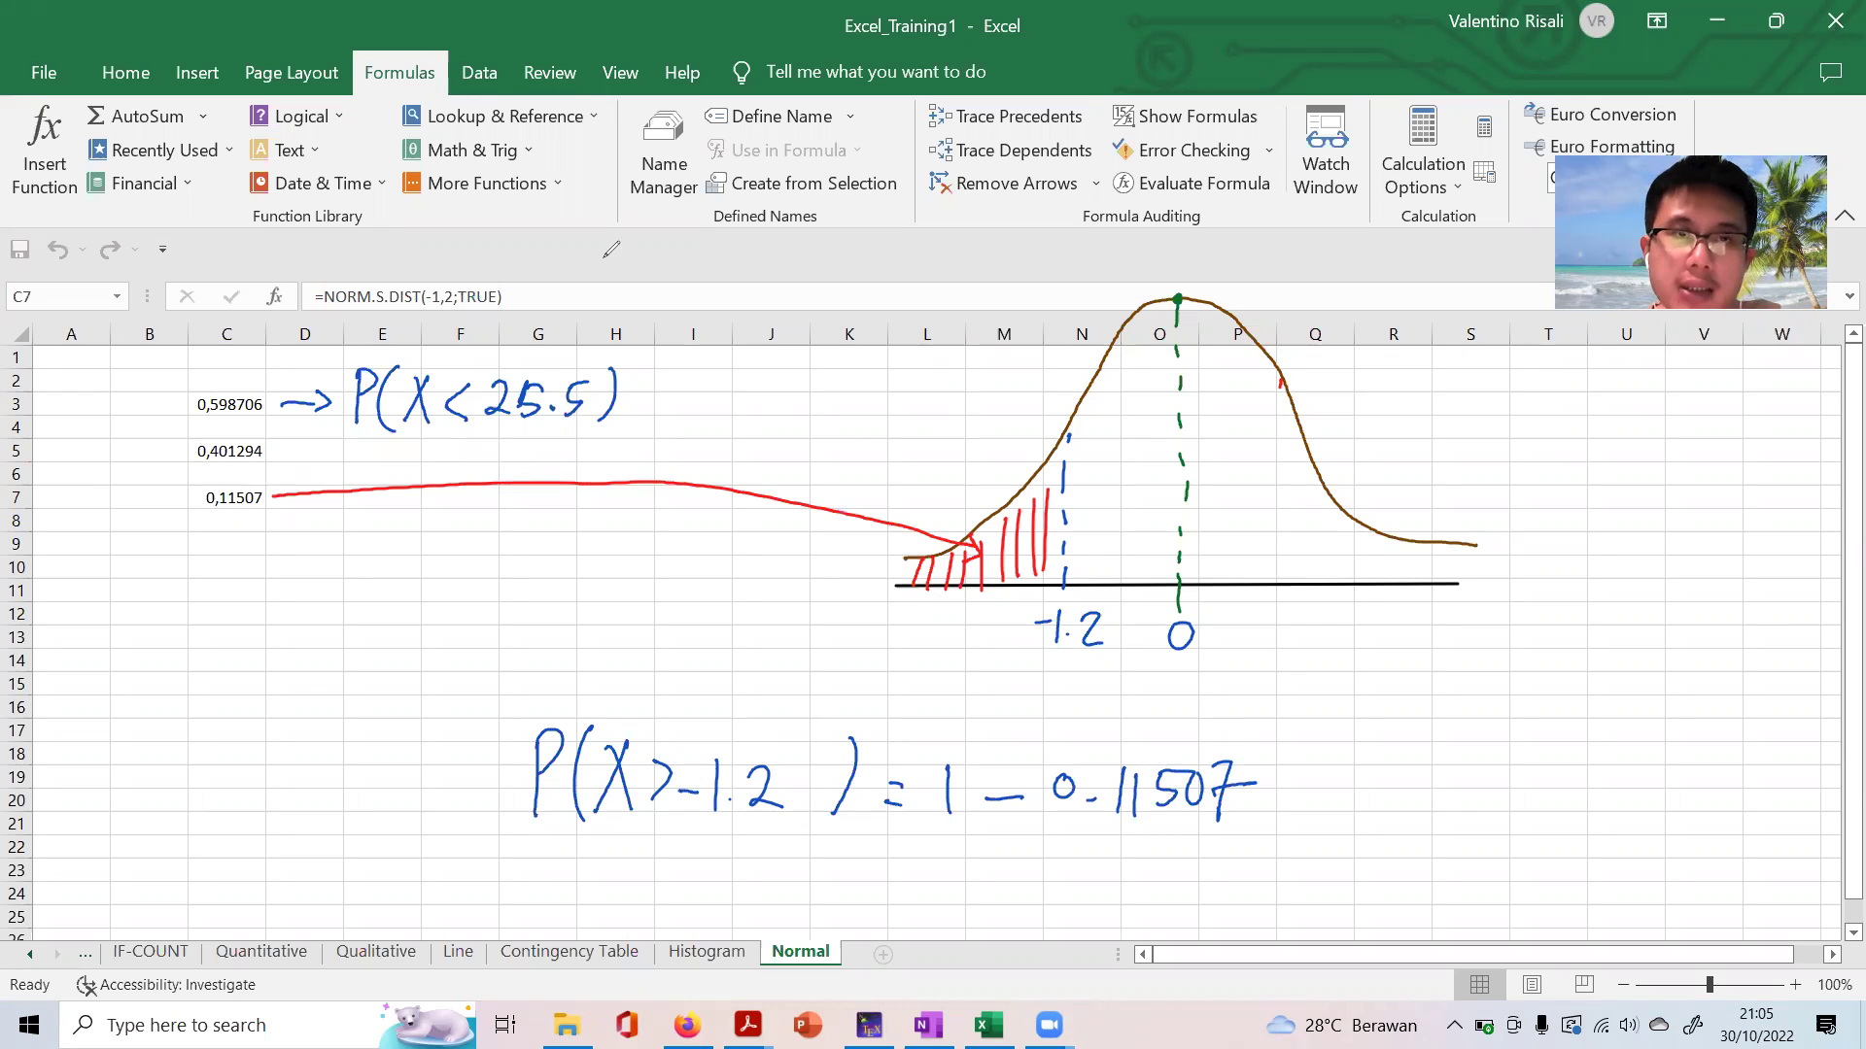
{"action": "left_click", "coordinate": [215, 537]}
Enter =1-C7 in C9 to get the complement 0.88493
{"action": "left_click", "coordinate": [215, 541]}
{"action": "type", "text": "=1-"}
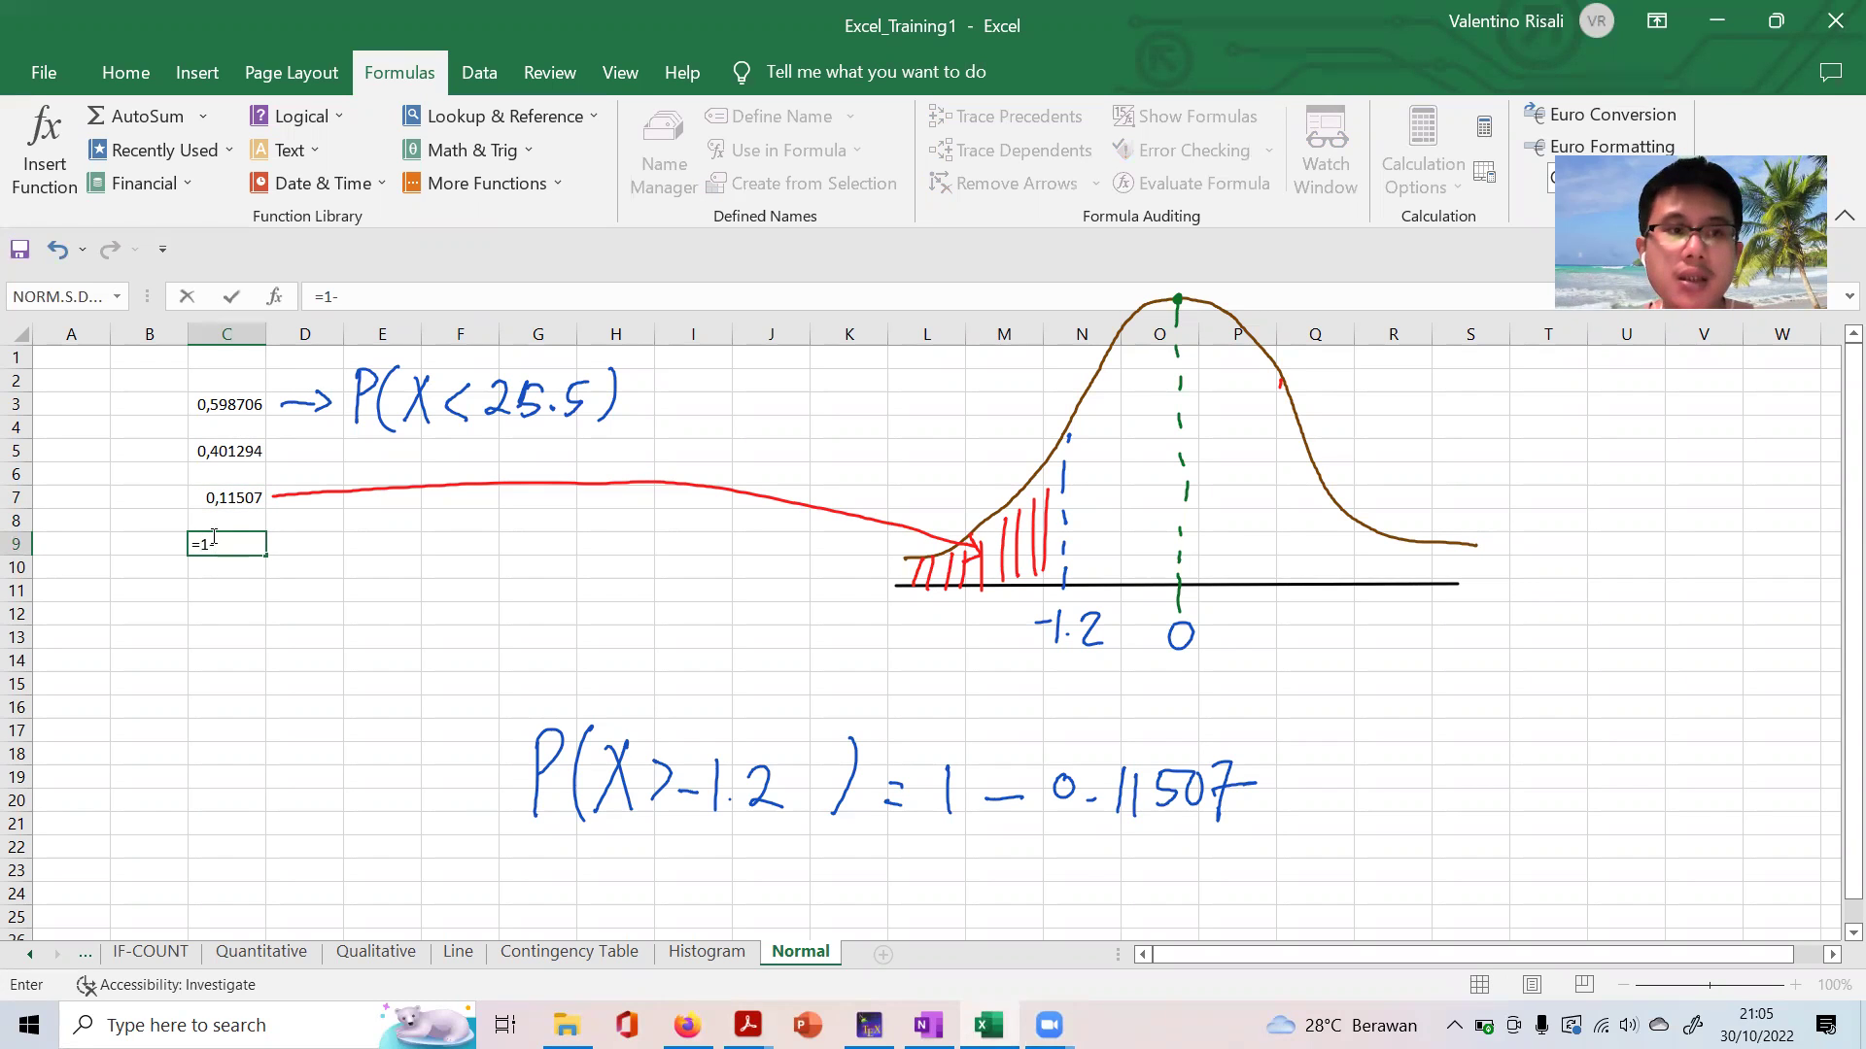
{"action": "left_click", "coordinate": [225, 493]}
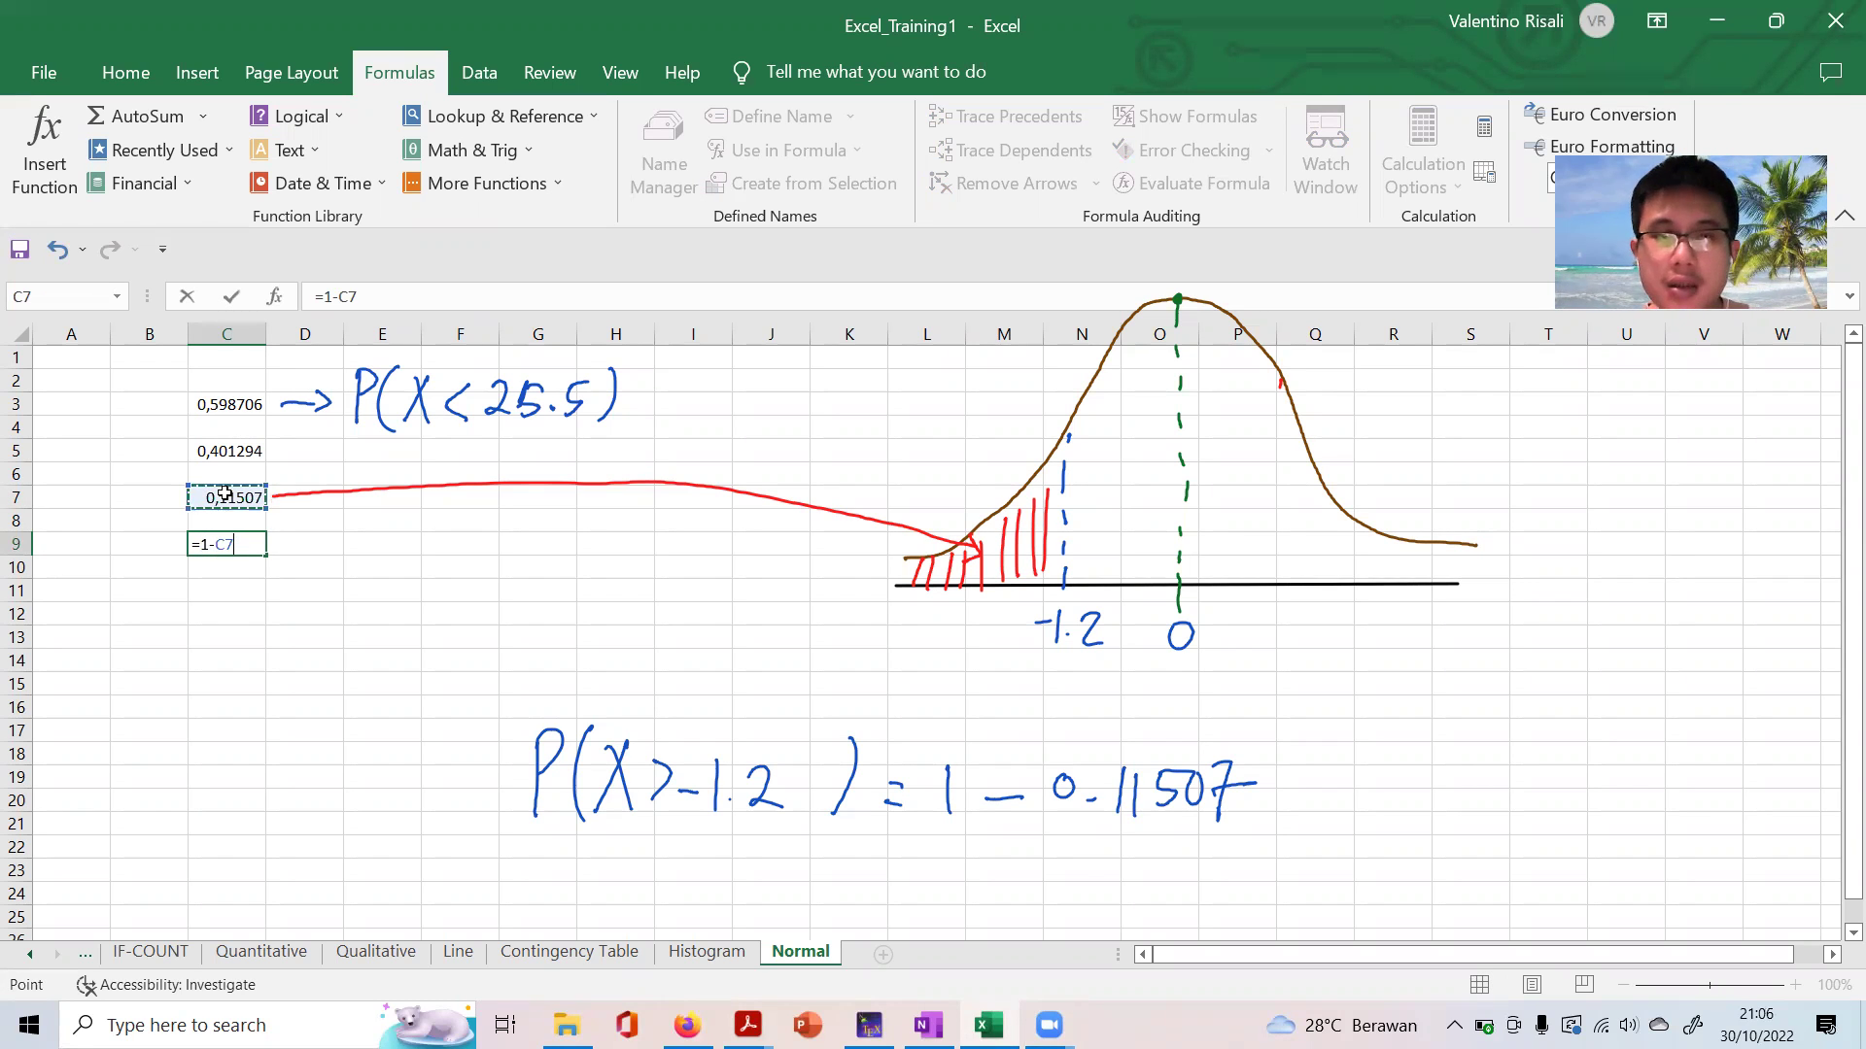
{"action": "key", "text": "Return"}
{"action": "key", "text": "Up"}
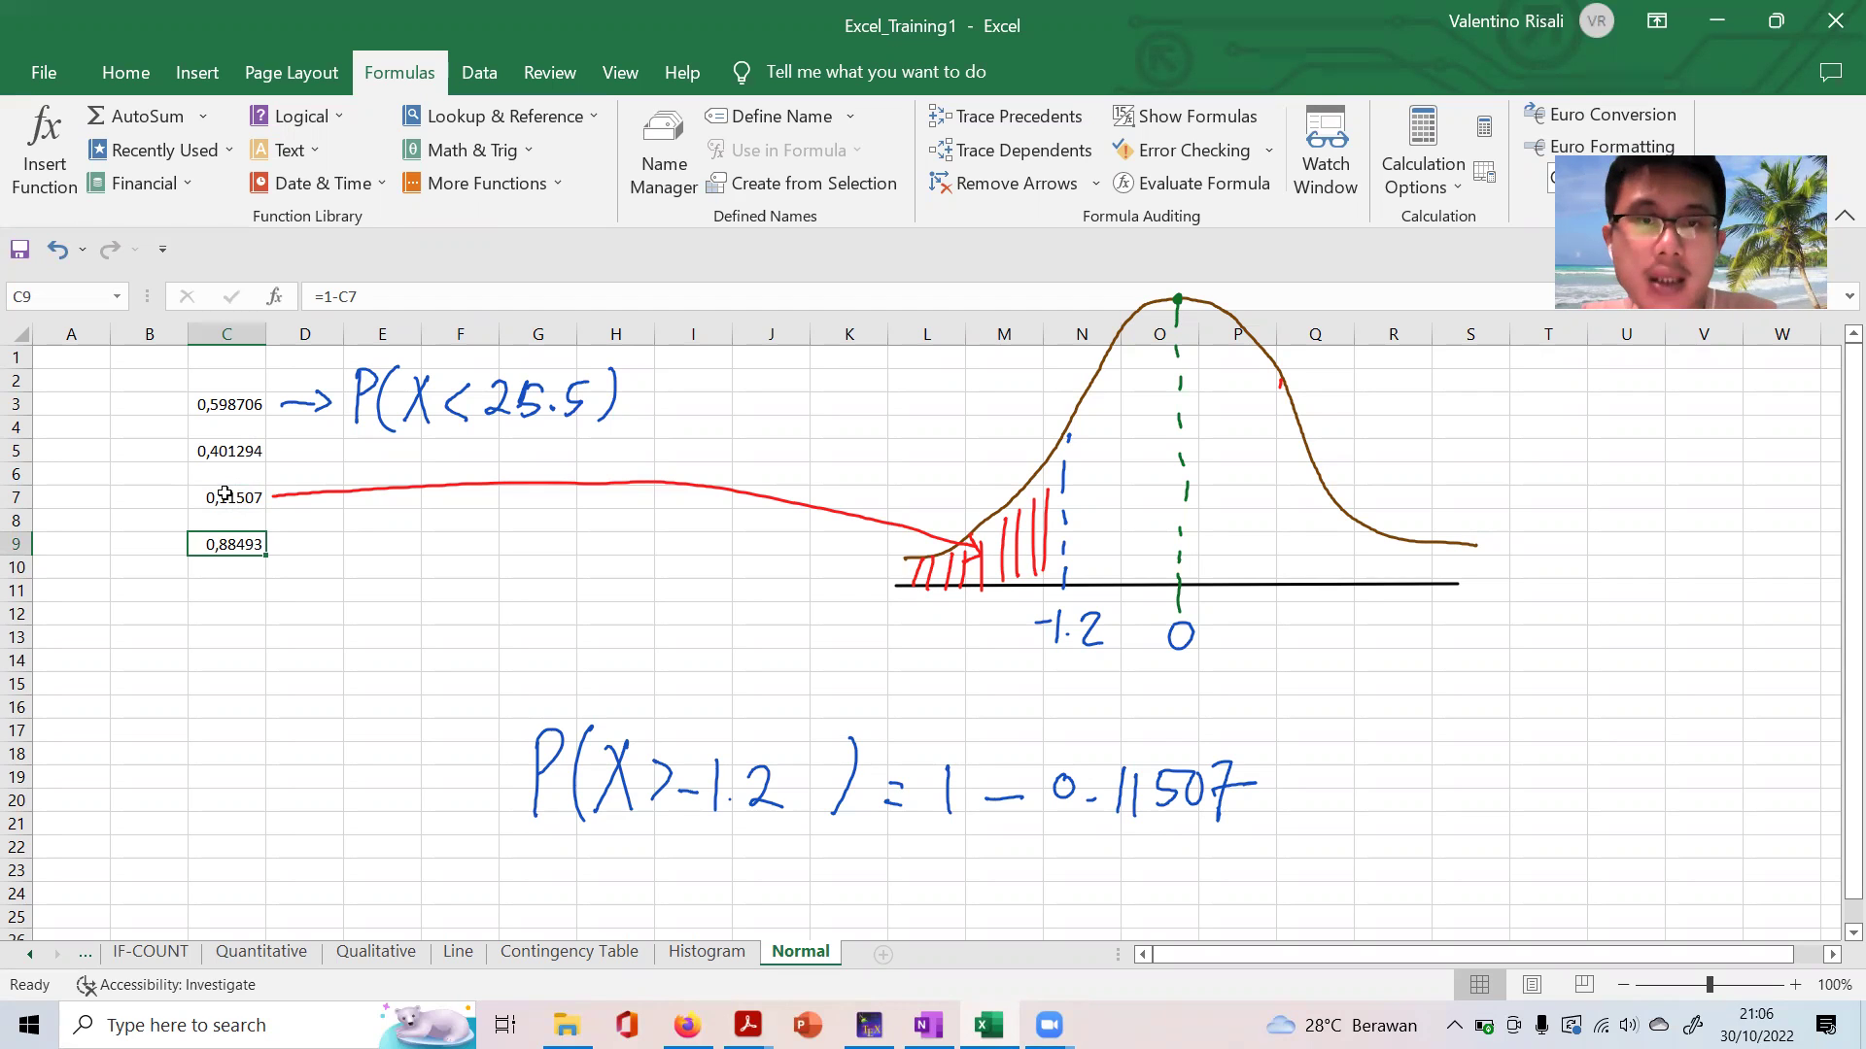
Clear the pen ink from the sheet and switch to standardnormaltable.pdf in Acrobat Reader
{"action": "left_click", "coordinate": [1147, 212]}
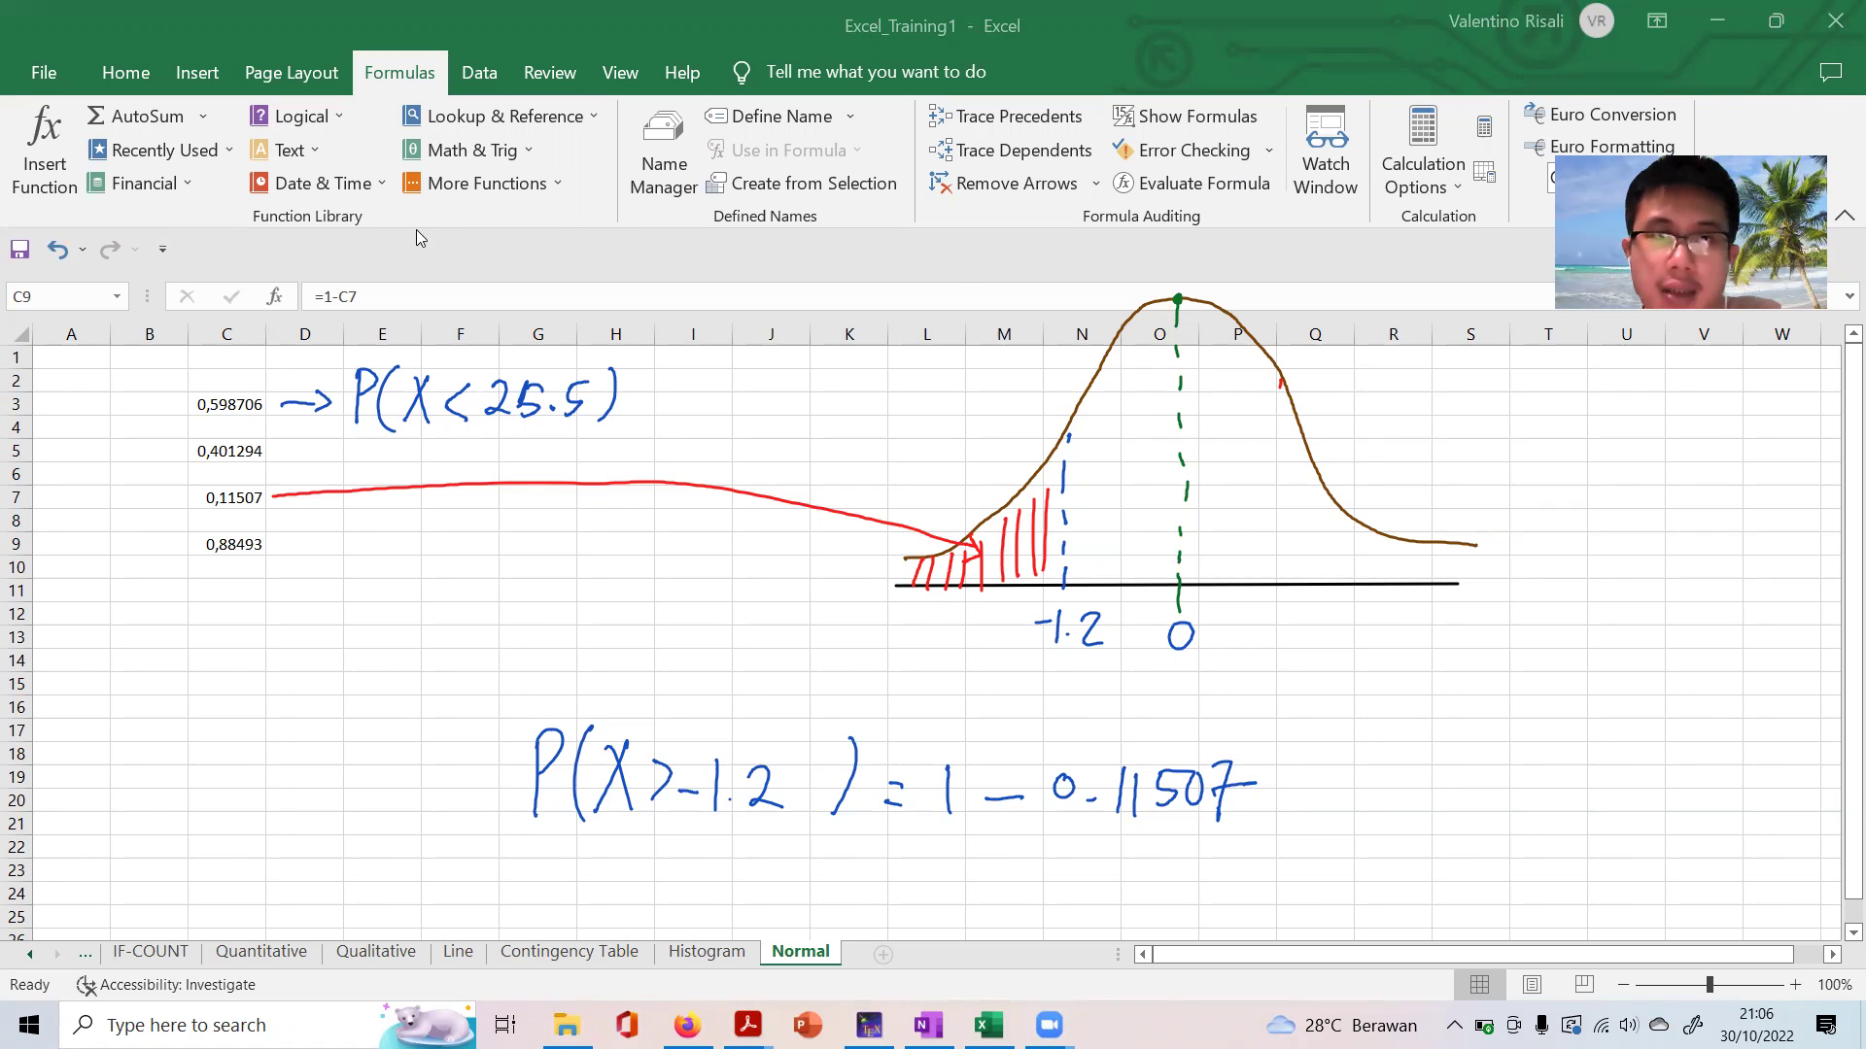
{"action": "key", "text": "Escape"}
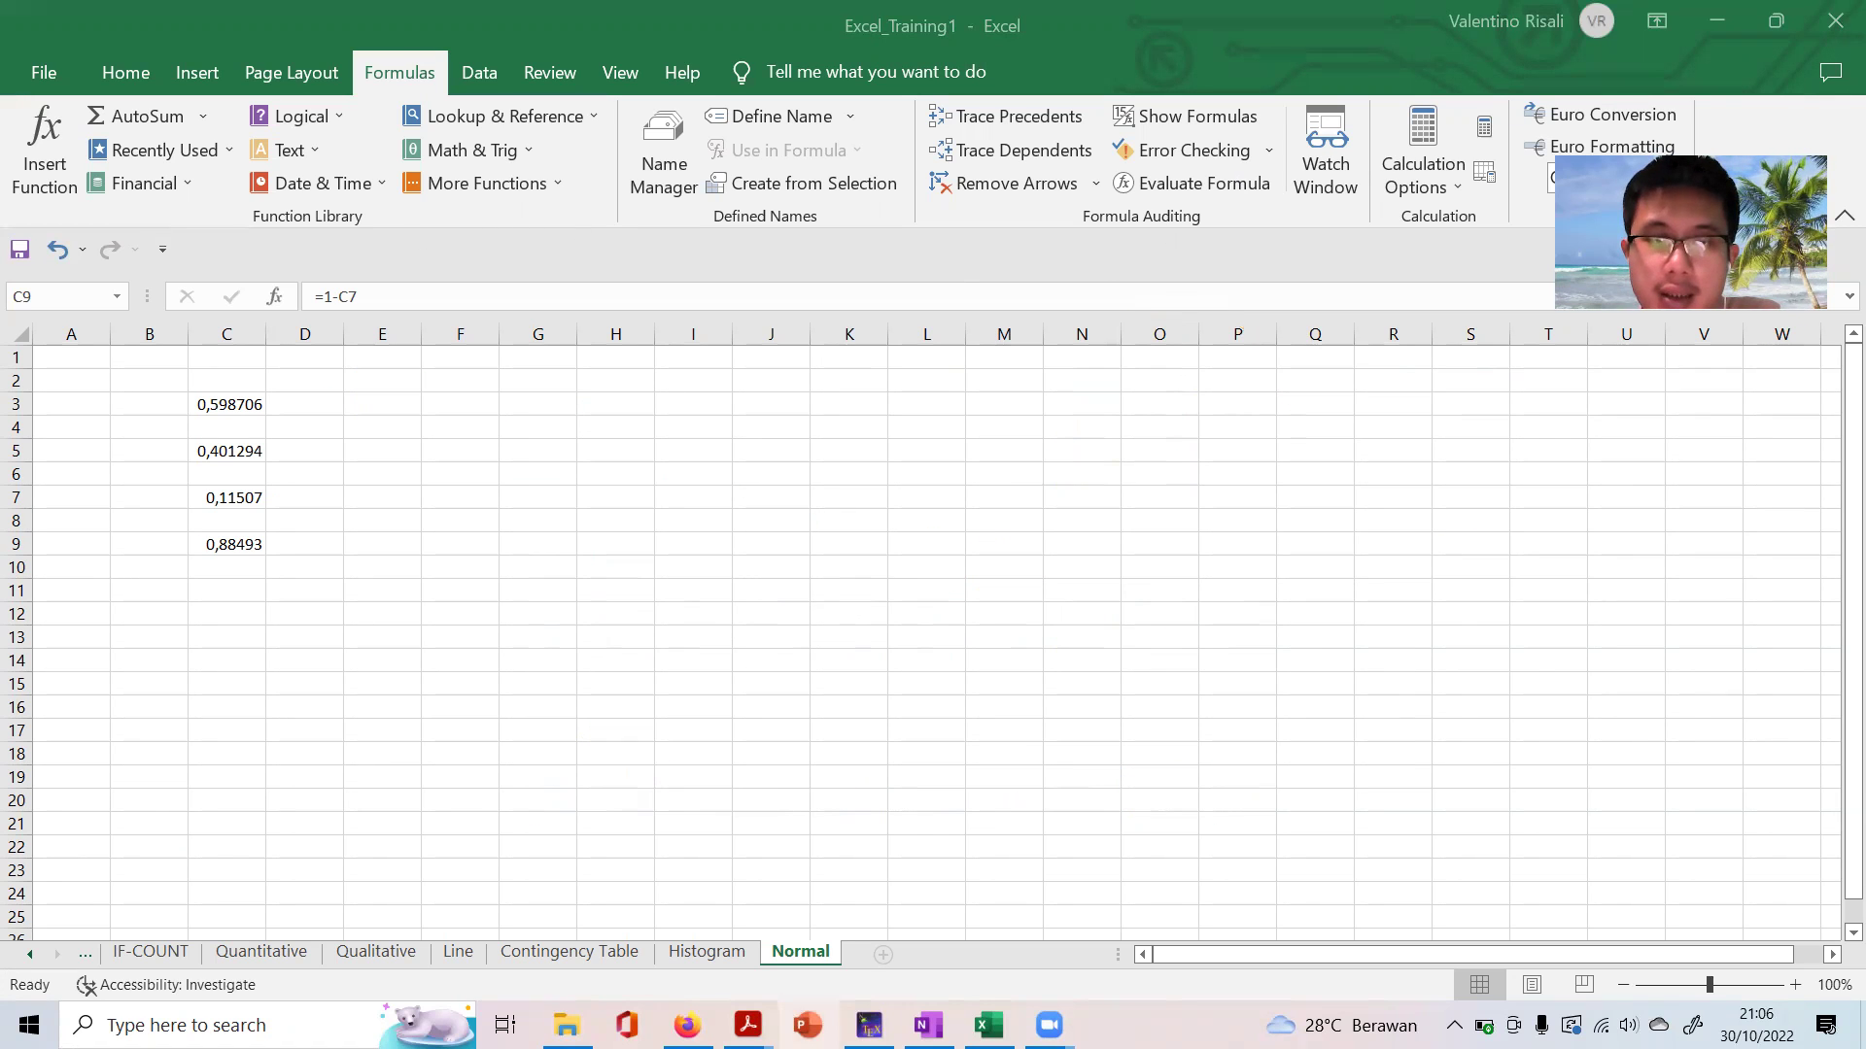
{"action": "left_click", "coordinate": [1033, 907]}
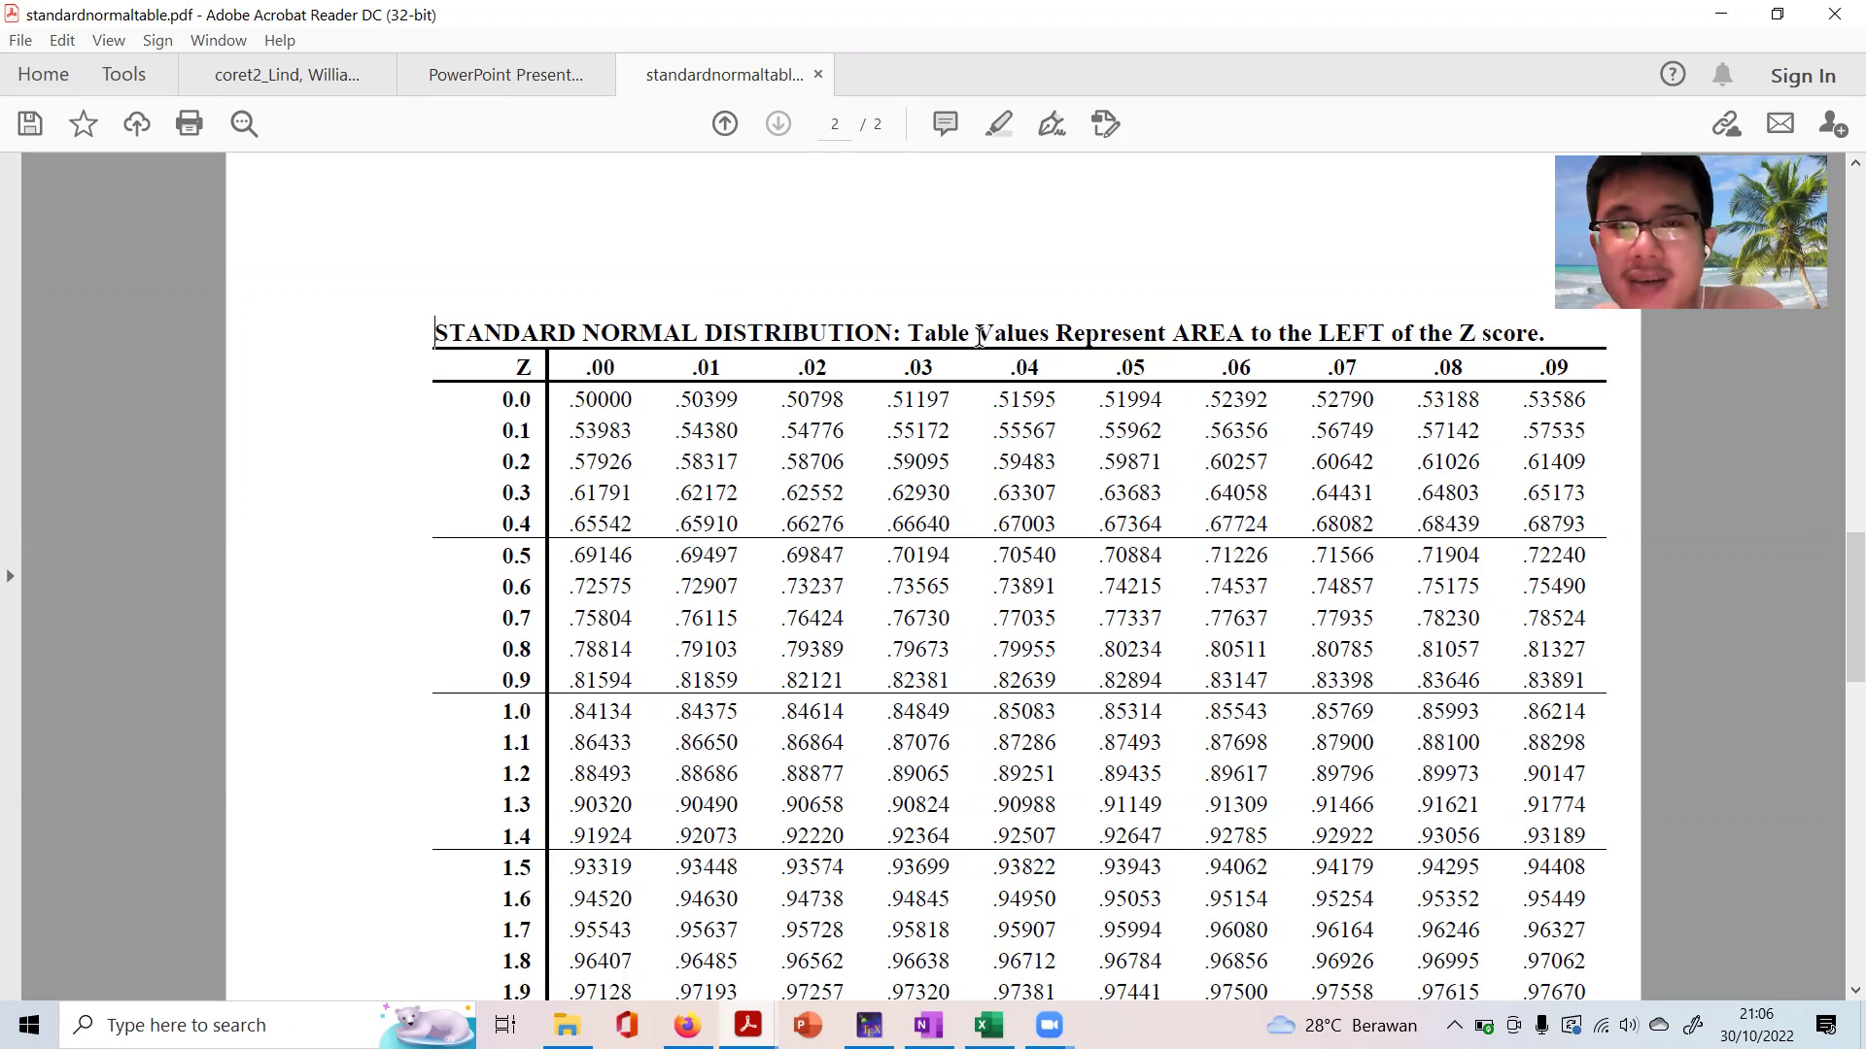
Mark the 'area to the left' table title, then switch to the statistics textbook's z-table
{"action": "left_click_drag", "start_coordinate": [434, 336], "coordinate": [1593, 330]}
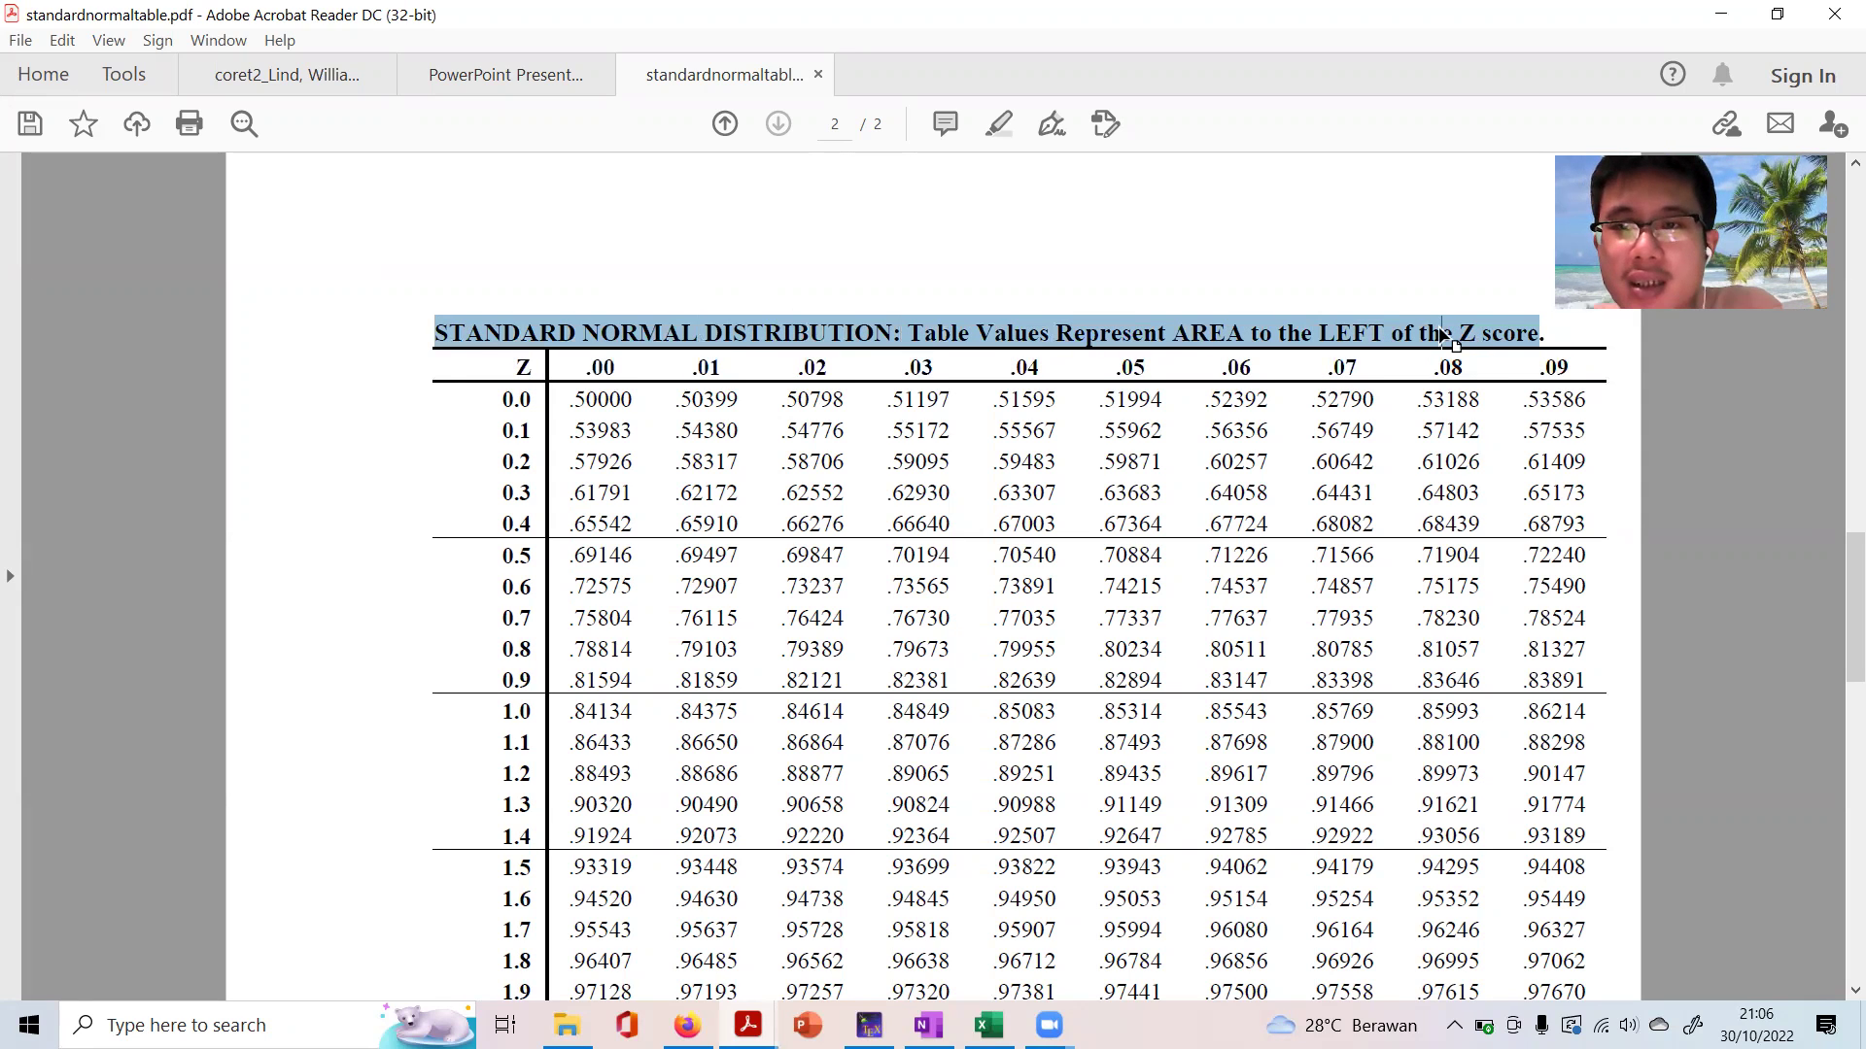
{"action": "left_click", "coordinate": [1442, 332]}
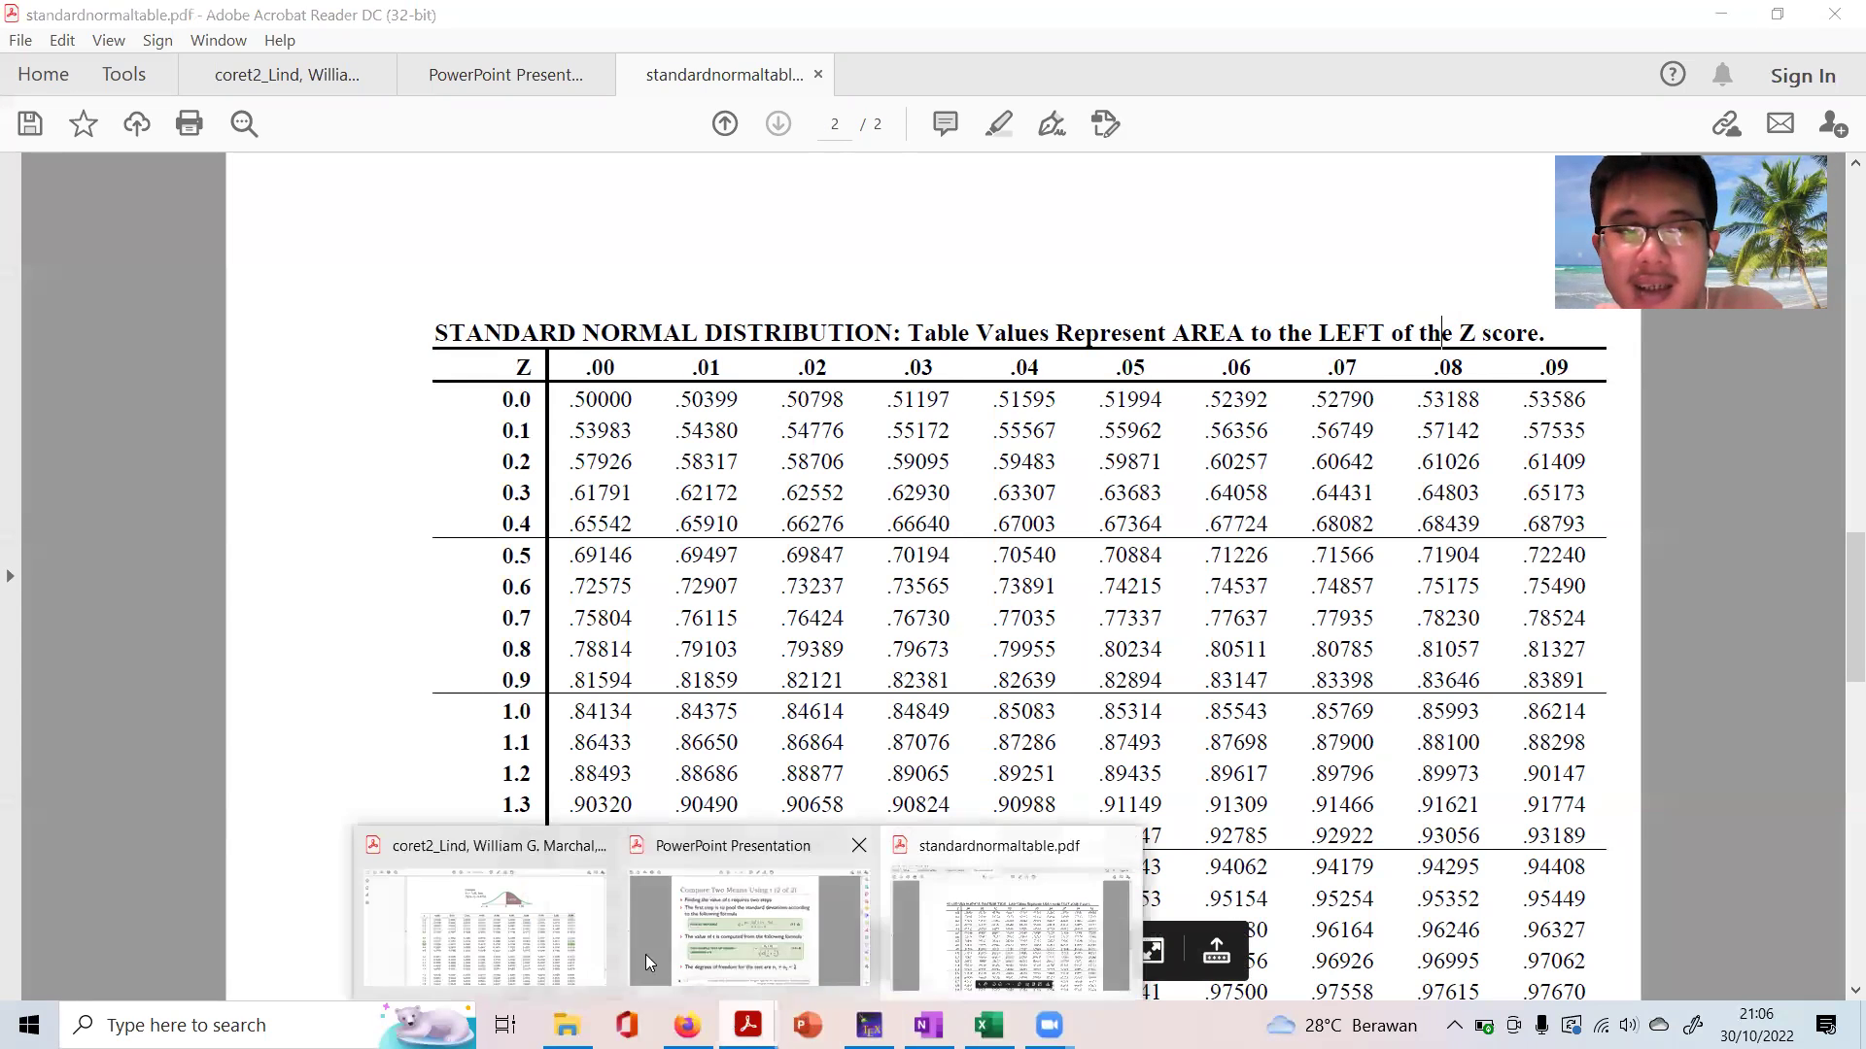
{"action": "left_click", "coordinate": [476, 865]}
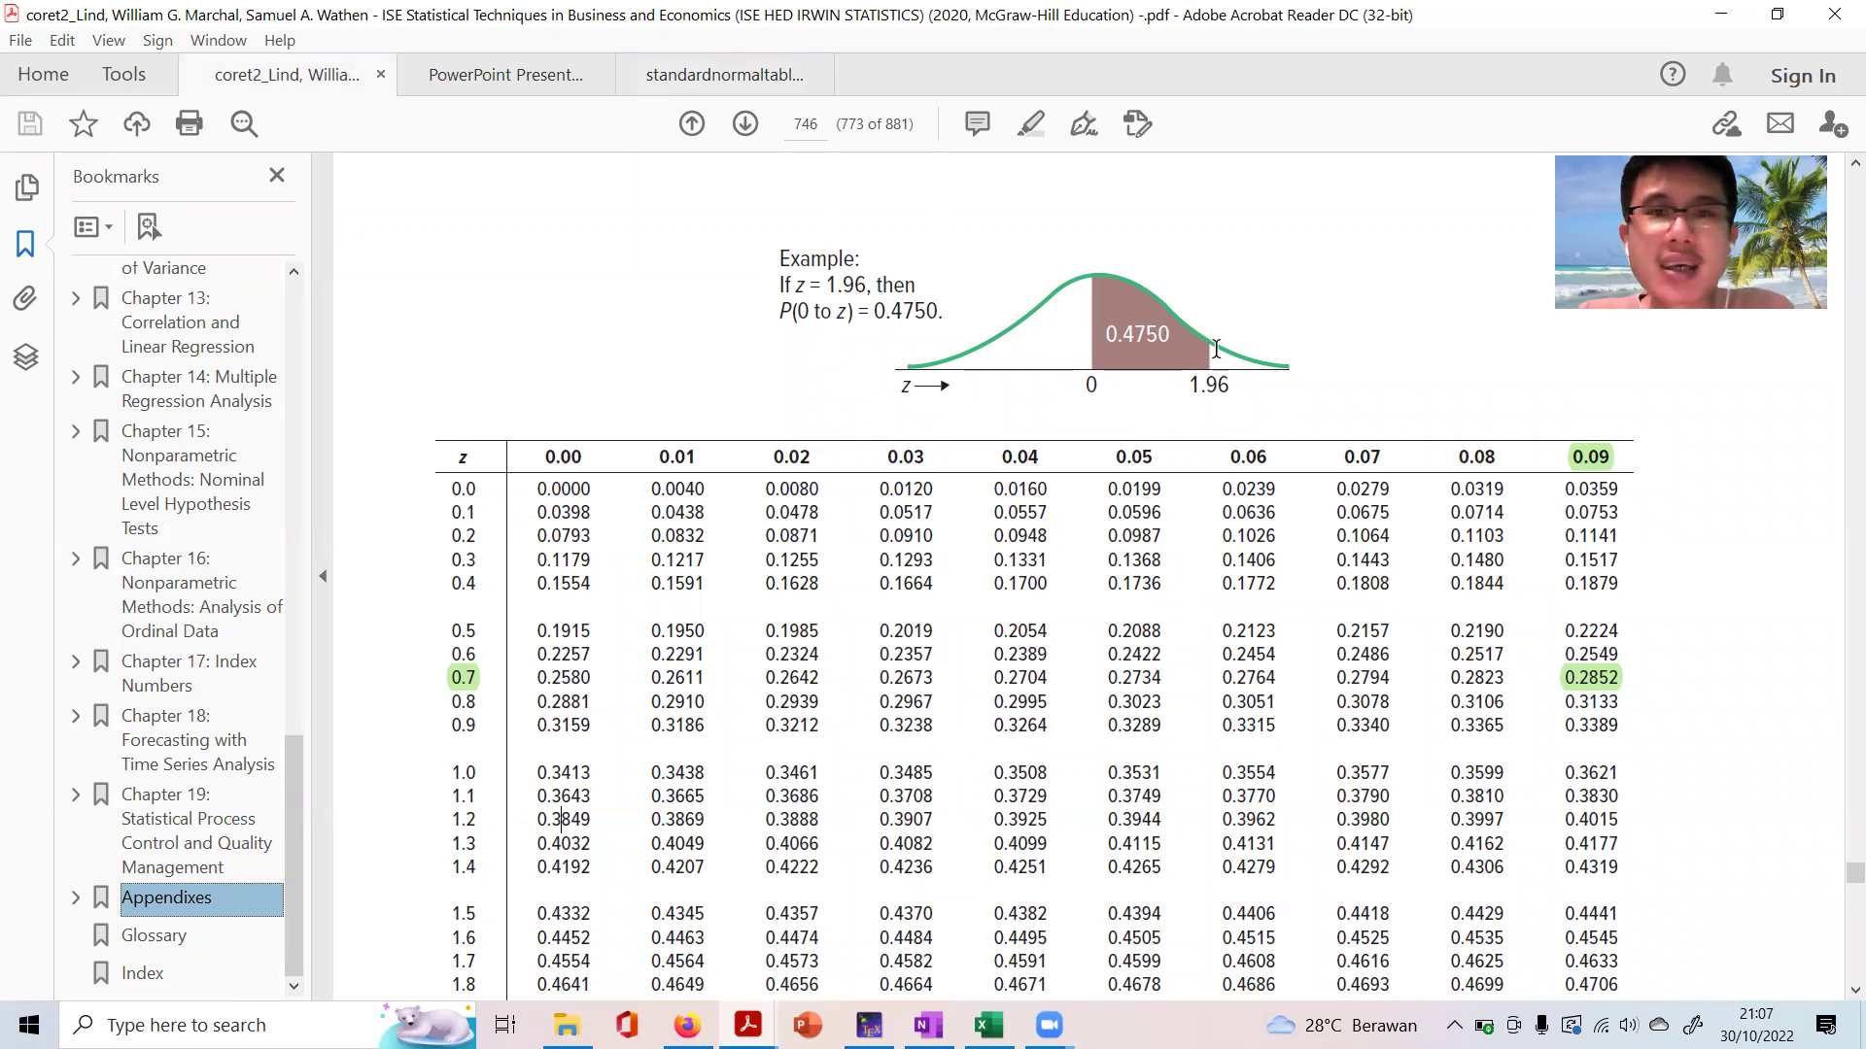
Bring OneNote forward, showing the N(0,1) sketch with −1.2, 0 and 1.5 marked
{"action": "left_click", "coordinate": [928, 1026]}
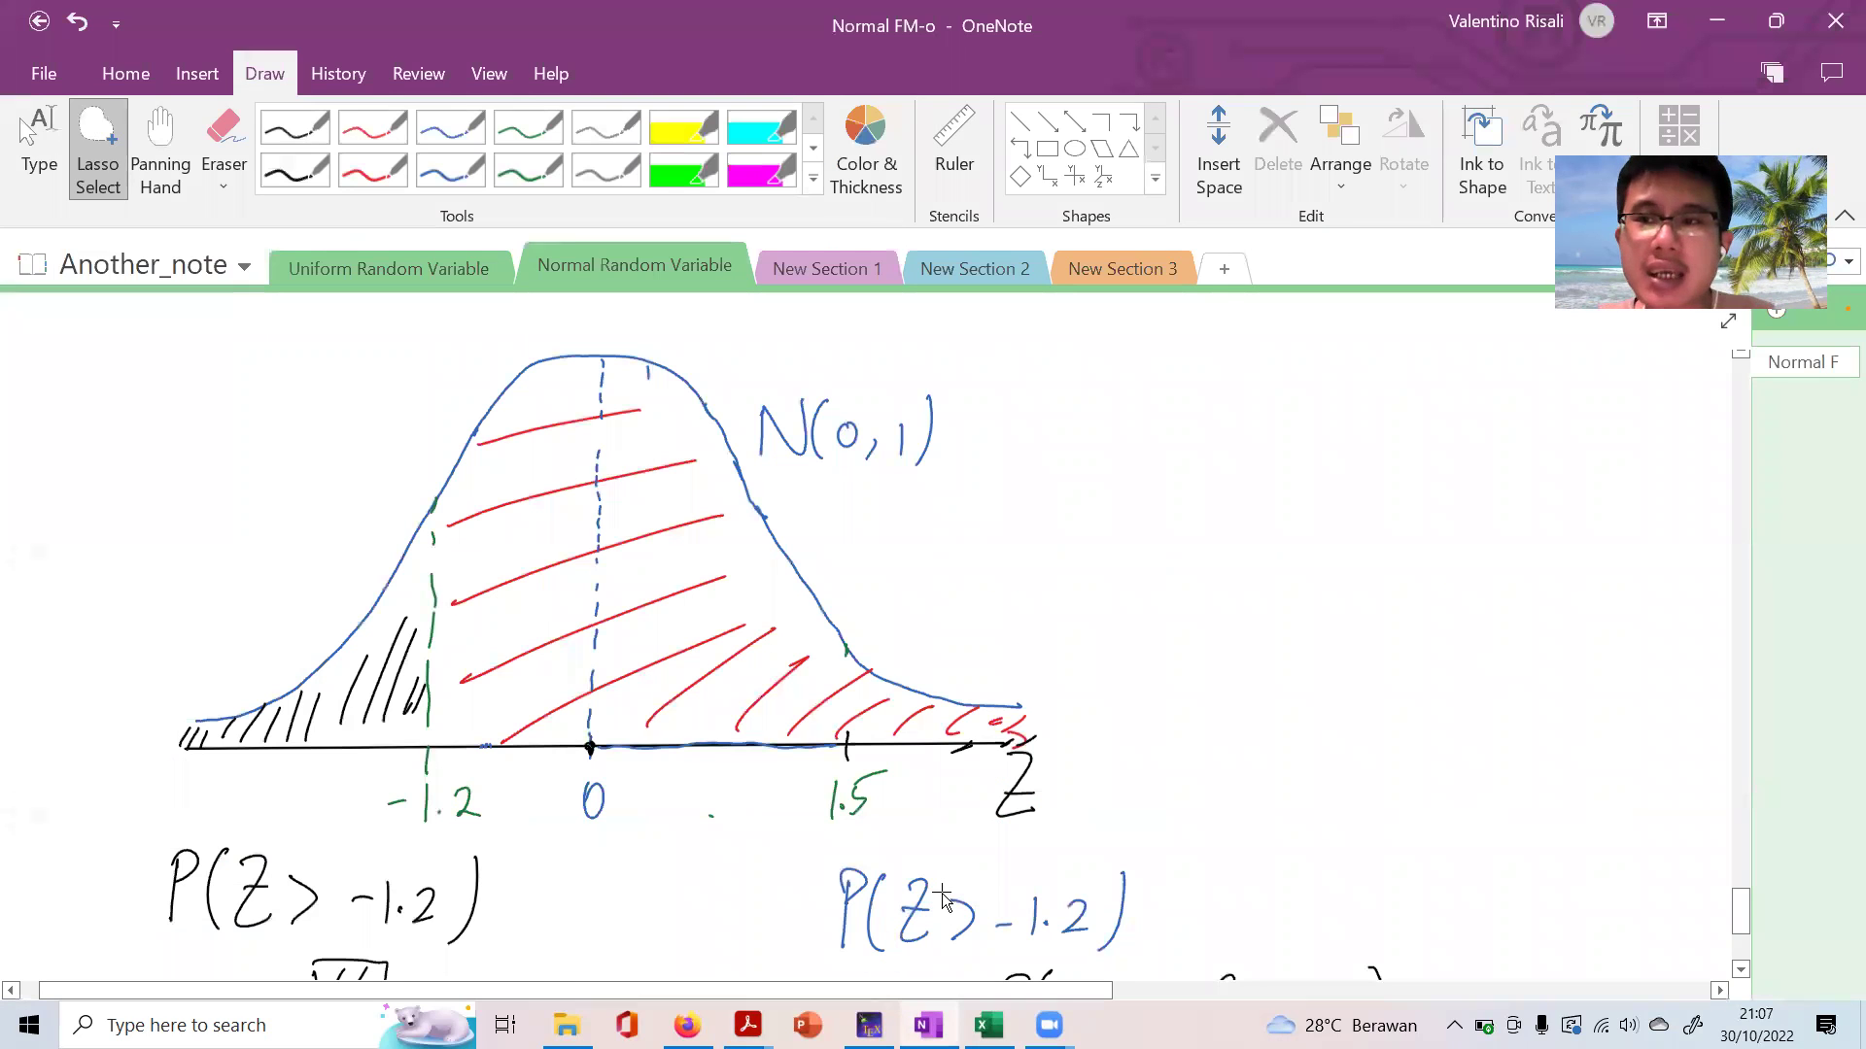